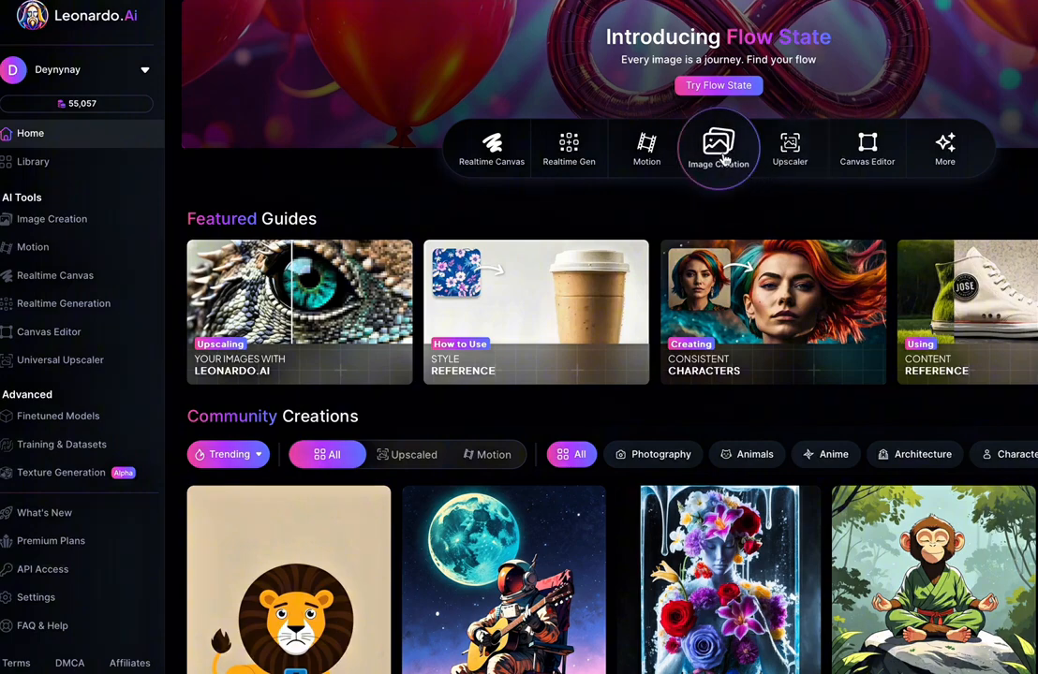
- Open Image Creation and paste the prompt describing a real-life Goku in god form with red hair, standing on a snow land
left_click(726, 159)
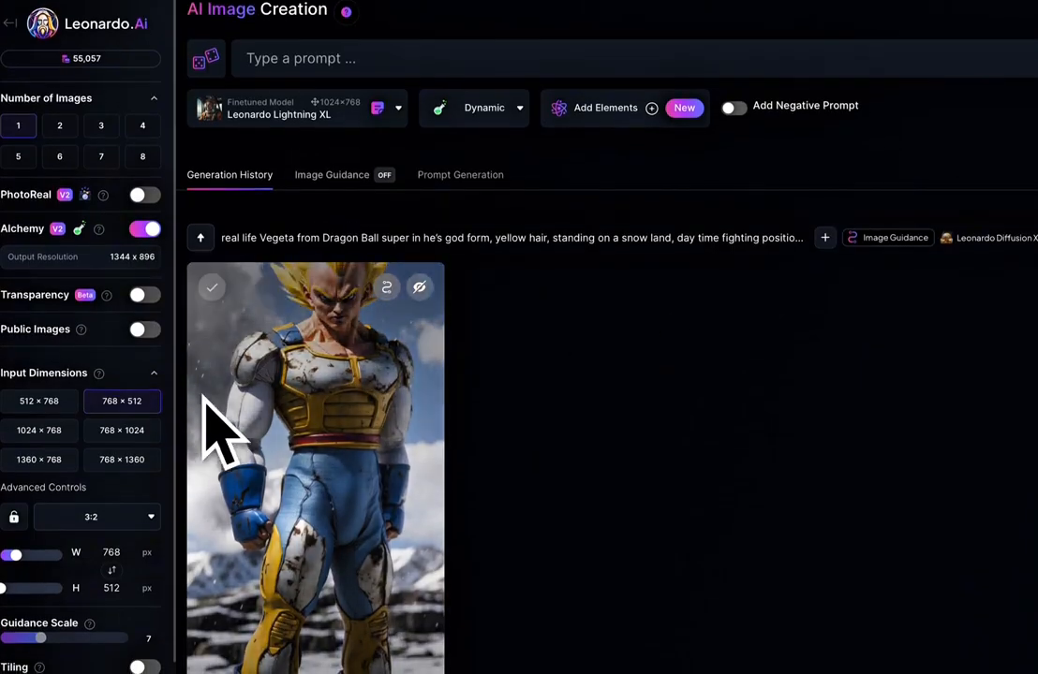
scroll(577, 375, "down", 5)
scroll(587, 375, "up", 5)
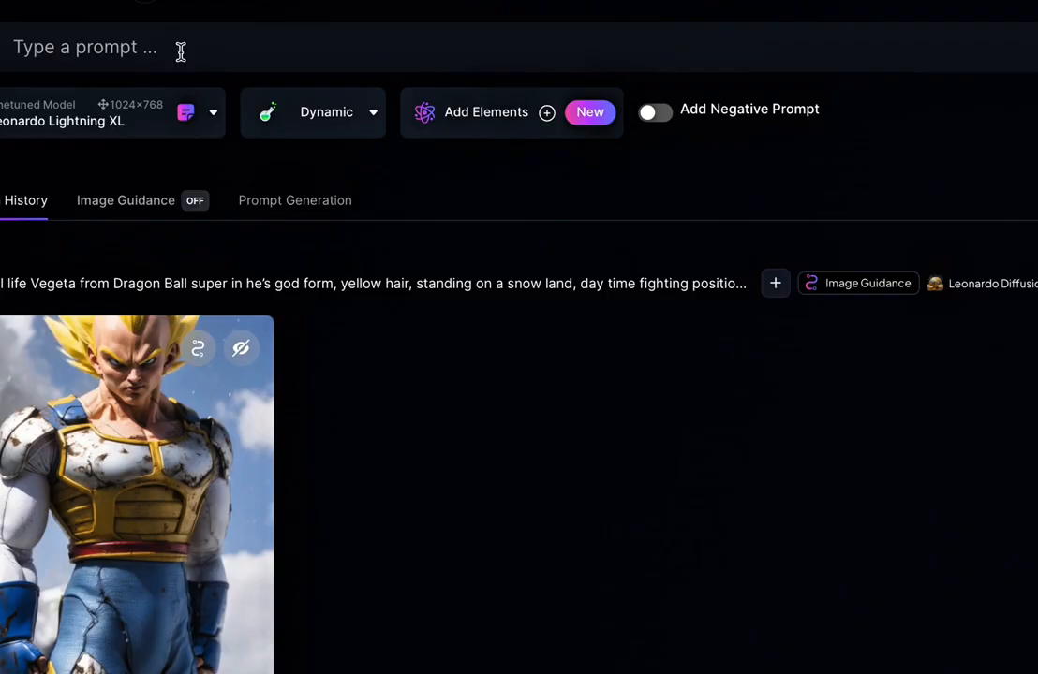
left_click(108, 55)
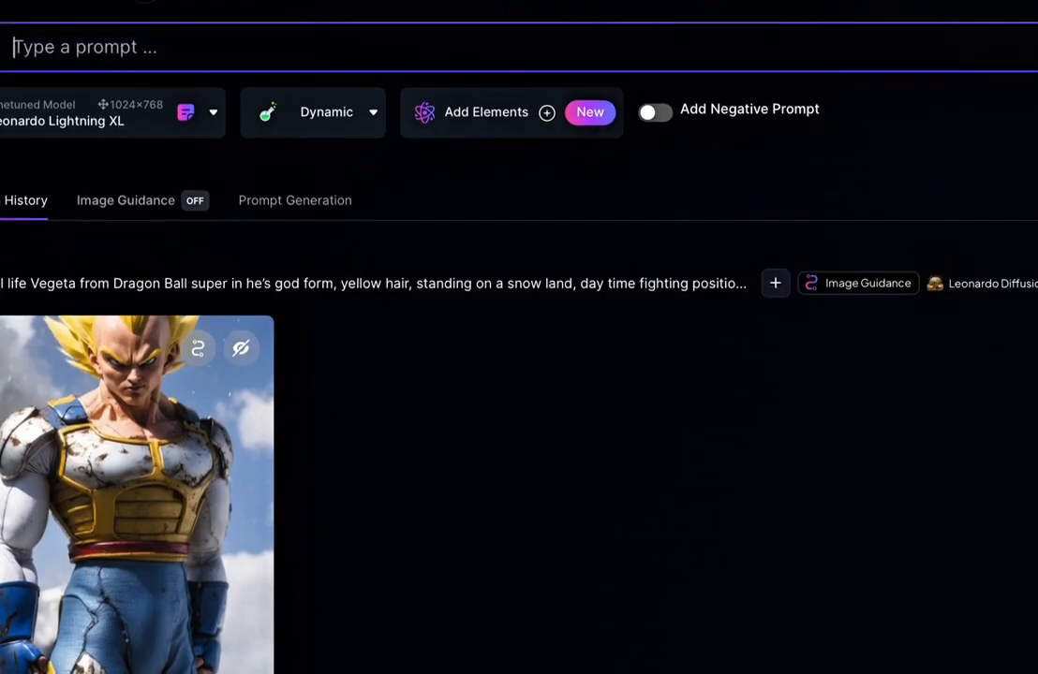
right_click(310, 42)
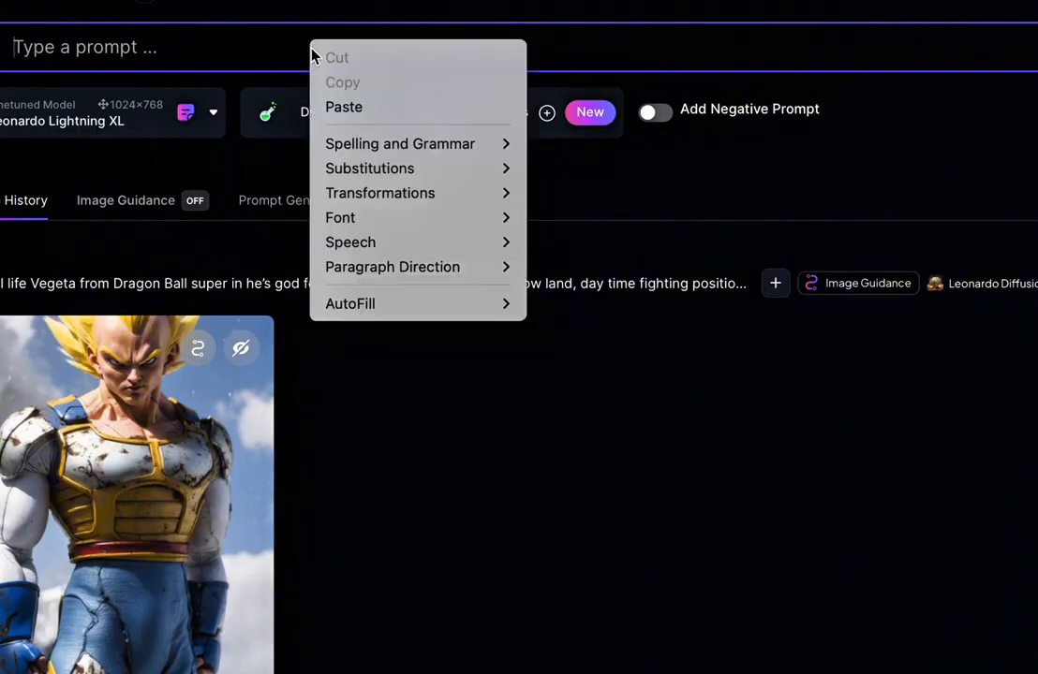
left_click(388, 106)
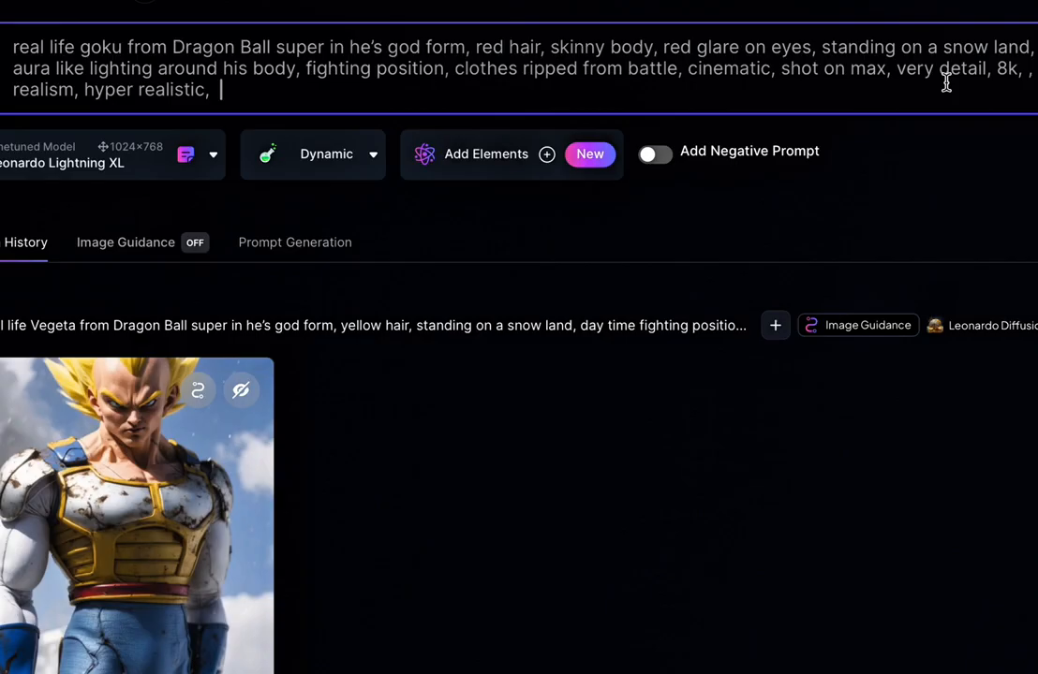
- Tidy the end of the prompt by removing the extra characters before "realism" and ending it with "hyper realistic."
left_click(1033, 69)
key("Delete")
key("Delete")
key("Delete")
key("Delete")
key("Delete")
key("Delete")
key("Delete")
key("Delete")
key("Delete")
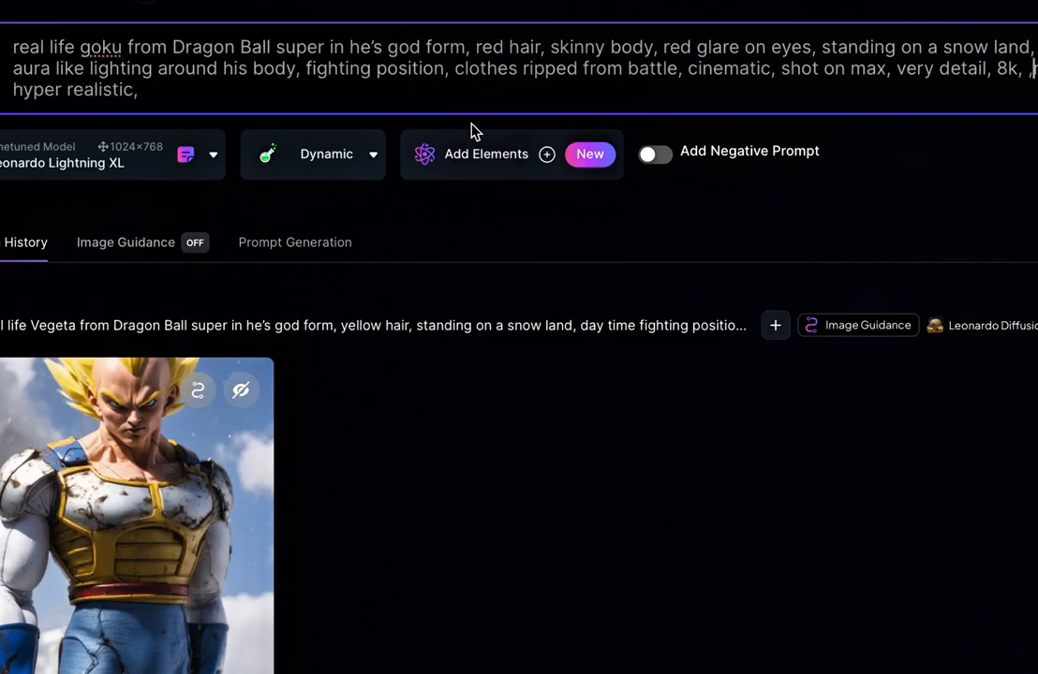
left_click(162, 91)
type(".")
scroll(166, 98, "down", 1)
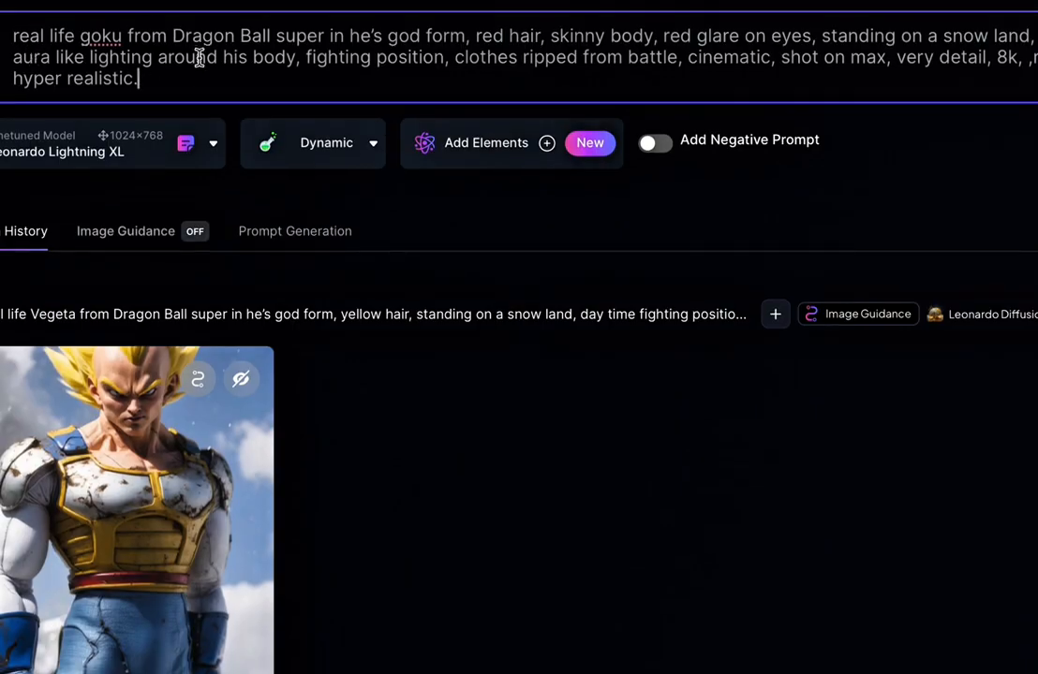
scroll(563, 92, "up", 1)
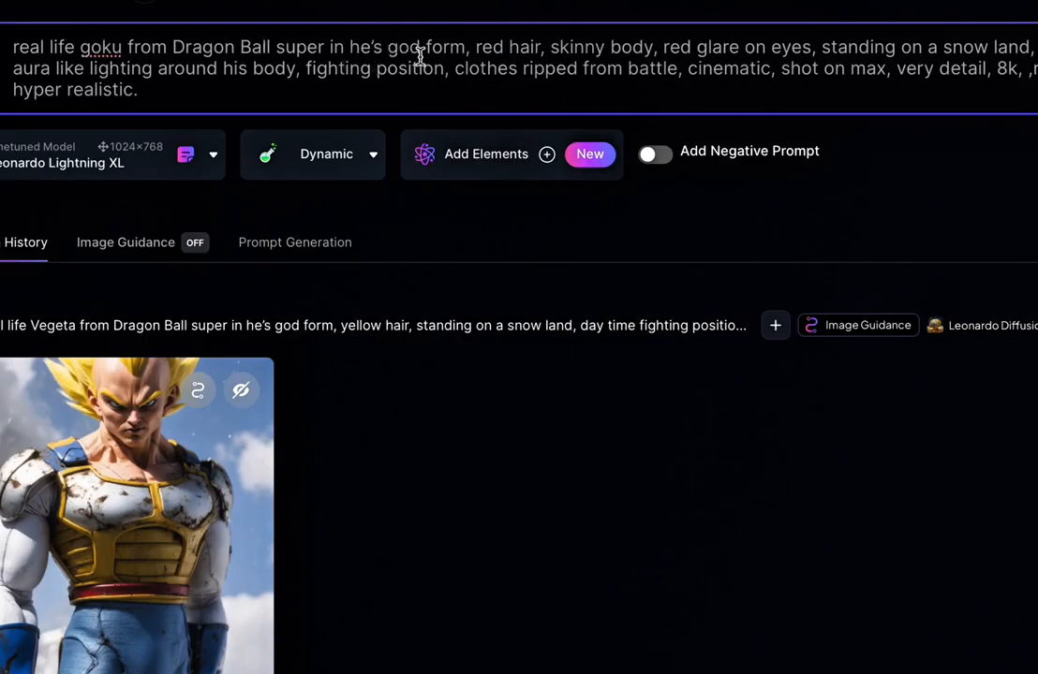
scroll(421, 58, "down", 1)
scroll(416, 75, "up", 1)
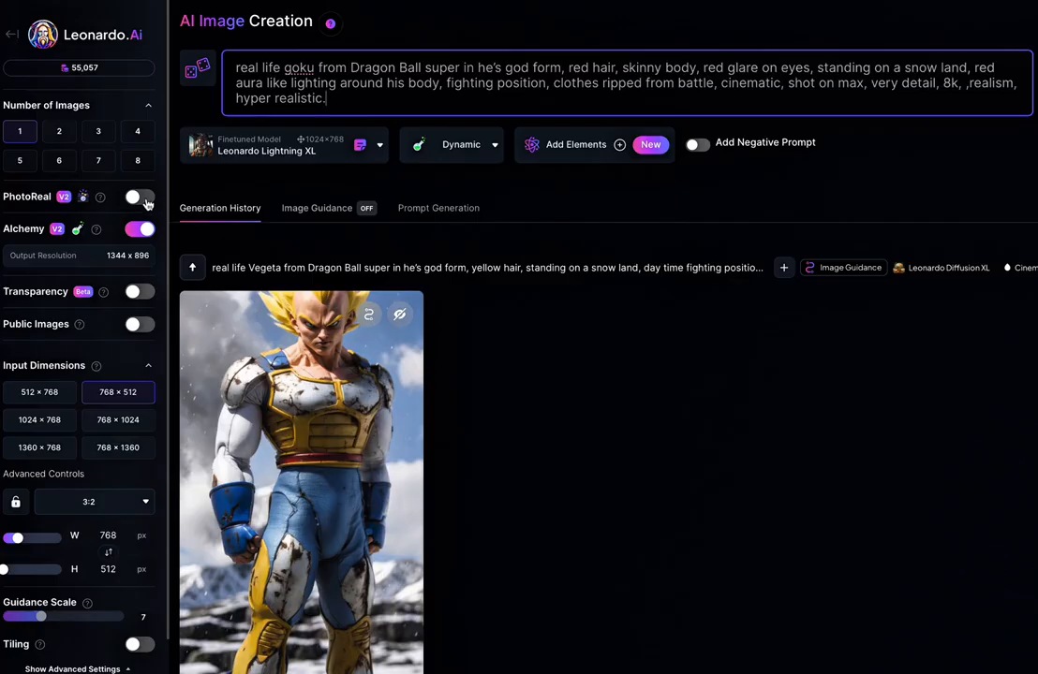
- Try PhotoReal, check its version and model settings, and switch it off again
left_click(139, 198)
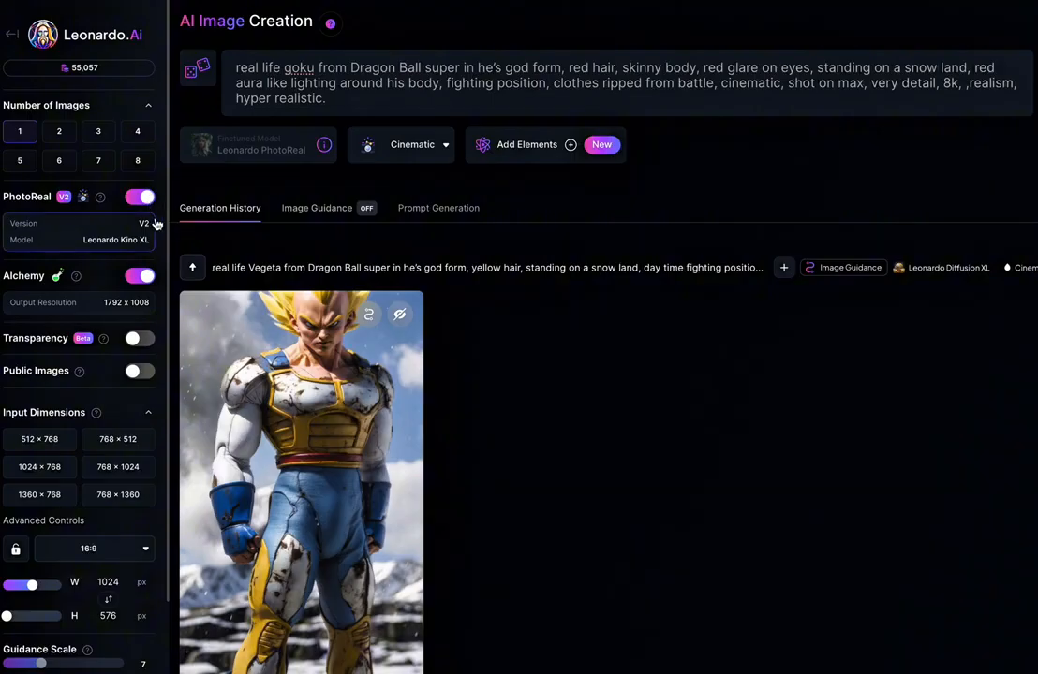
left_click(116, 241)
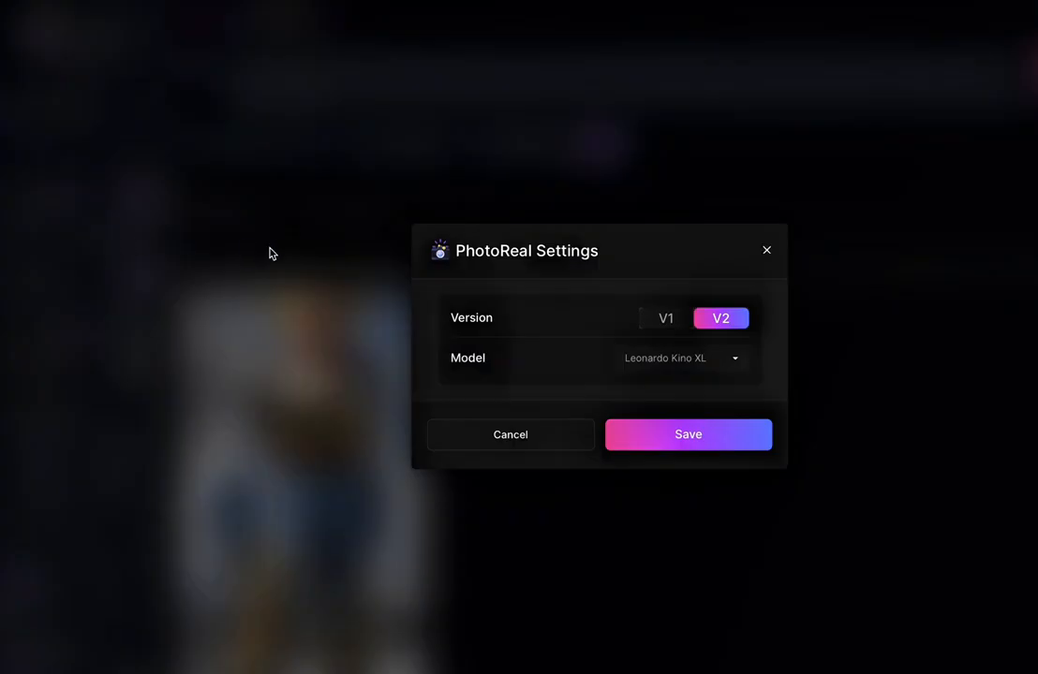
left_click(766, 251)
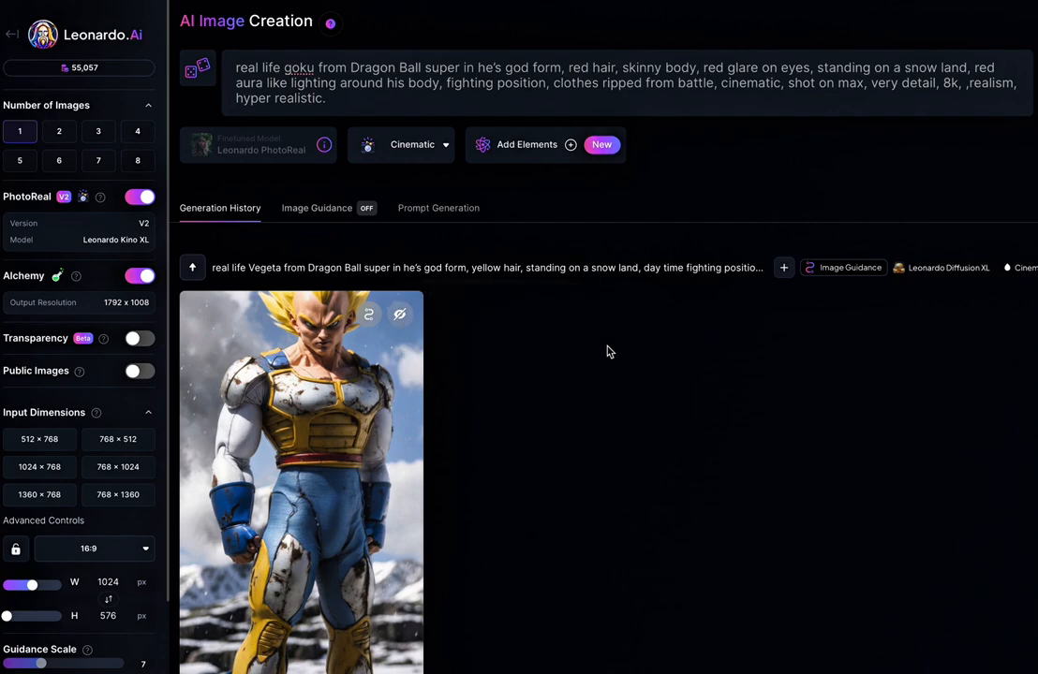
left_click(140, 196)
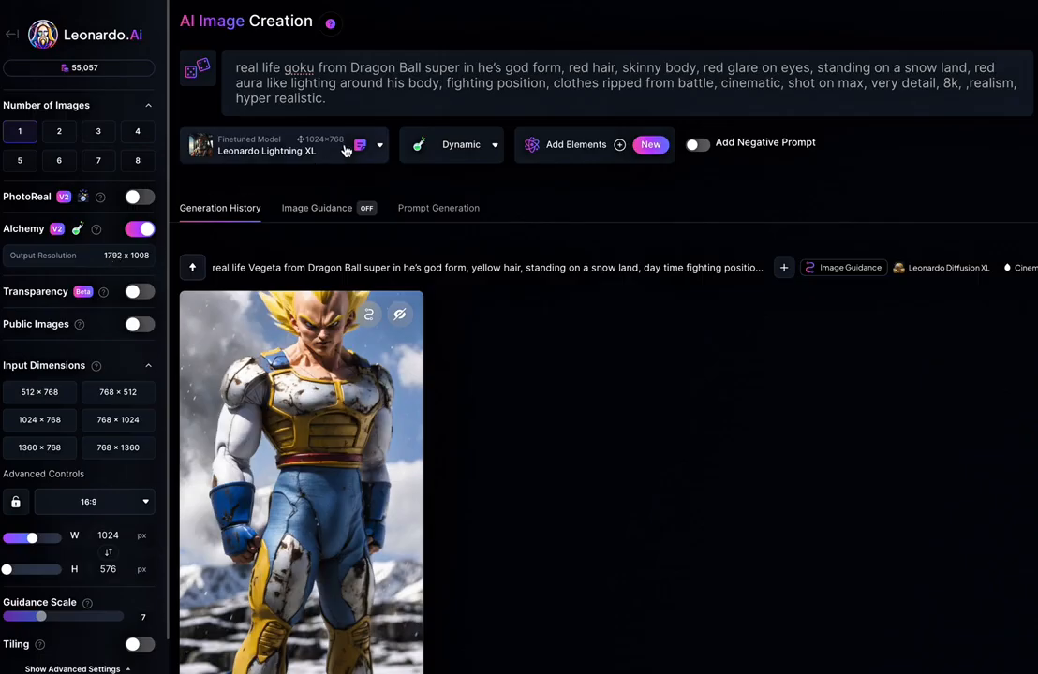
- Choose Leonardo Diffusion XL as the finetuned model and set the style to Cinematic, with PhotoReal off
left_click(298, 131)
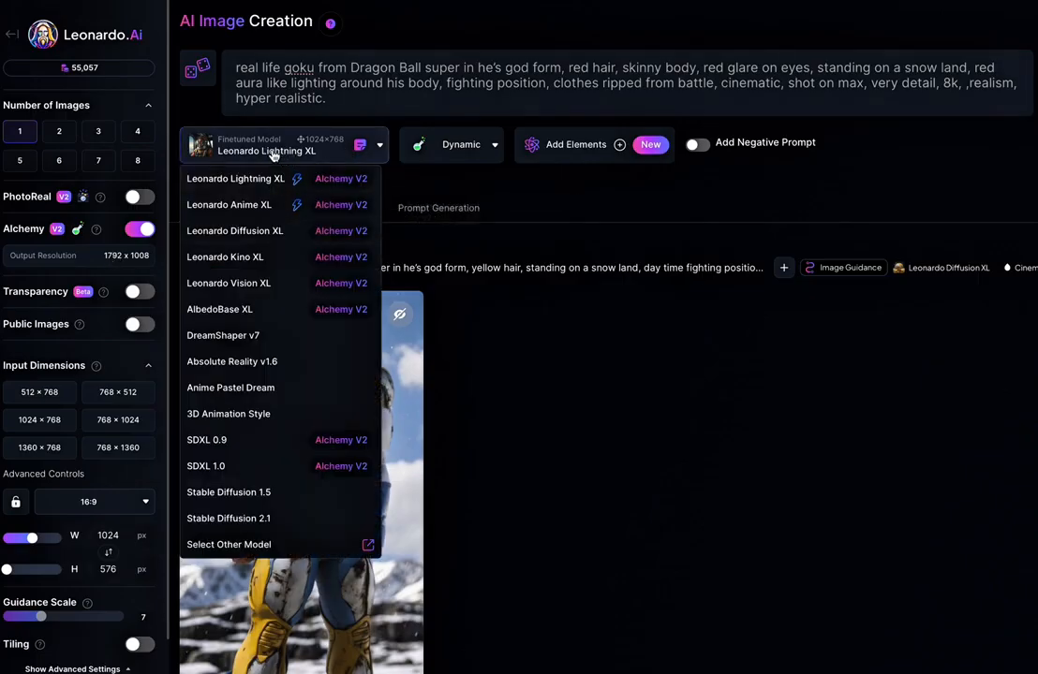
left_click(251, 238)
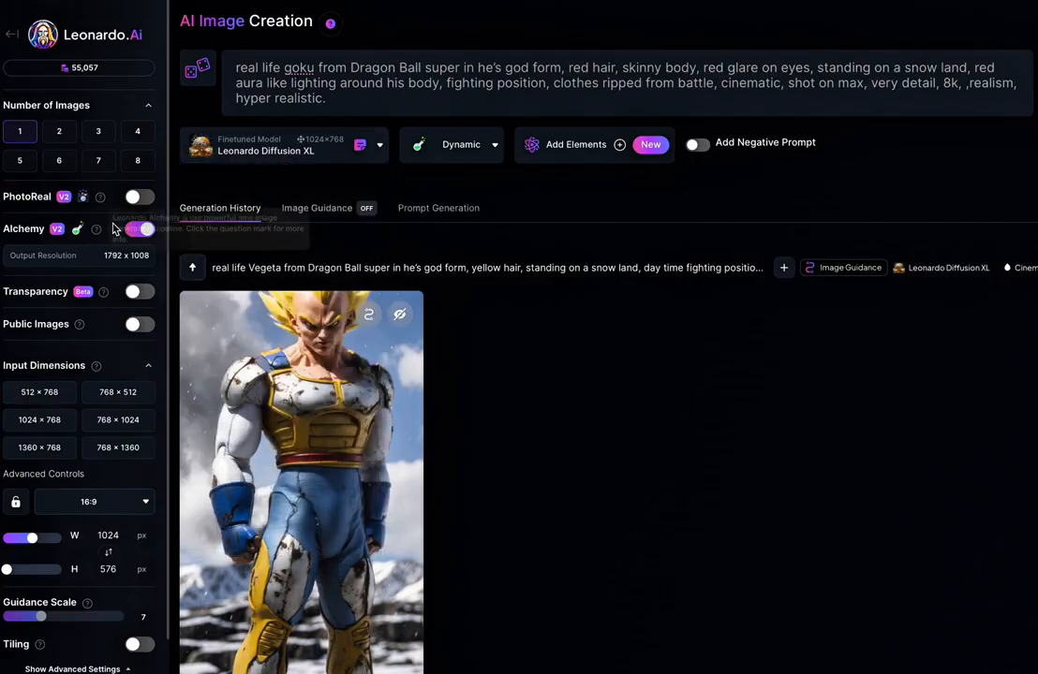
left_click(143, 199)
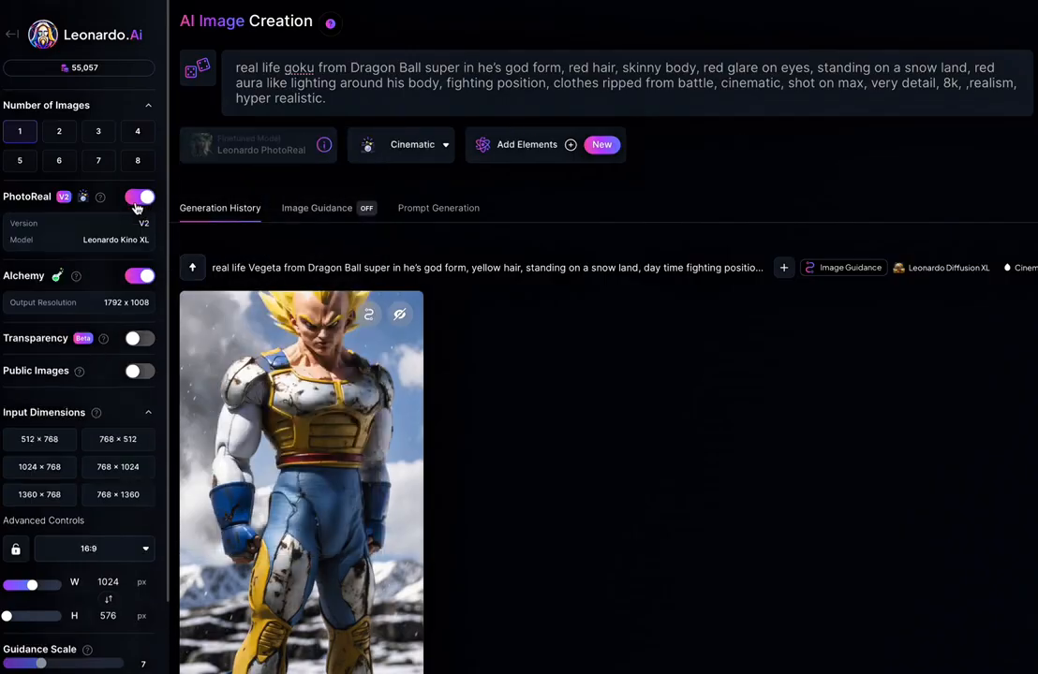
left_click(140, 199)
left_click(484, 148)
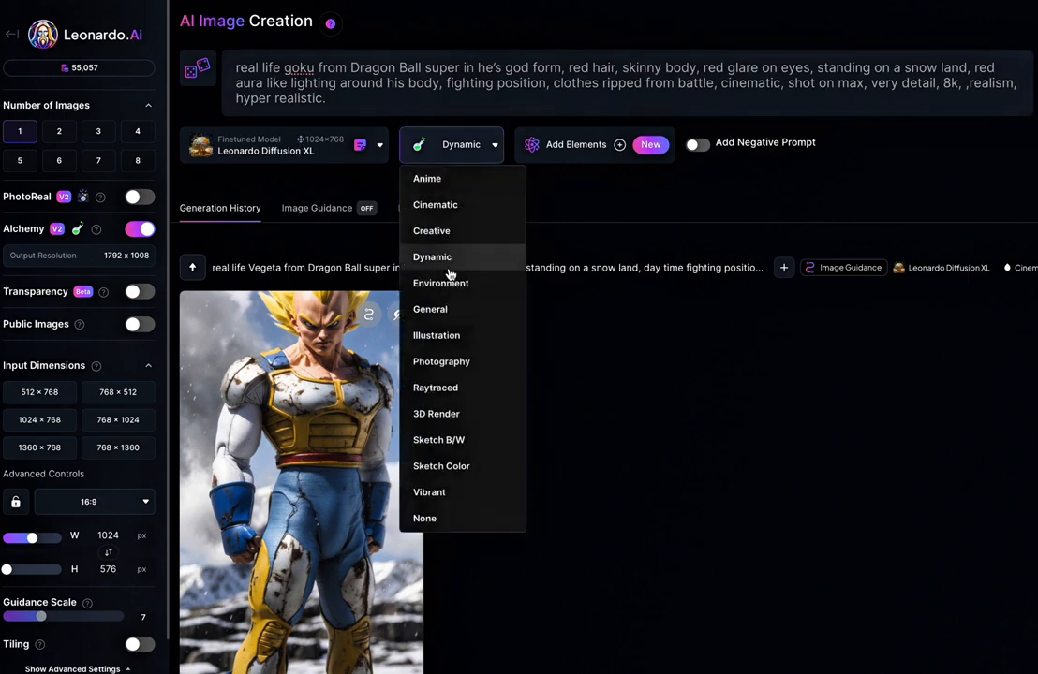
left_click(454, 206)
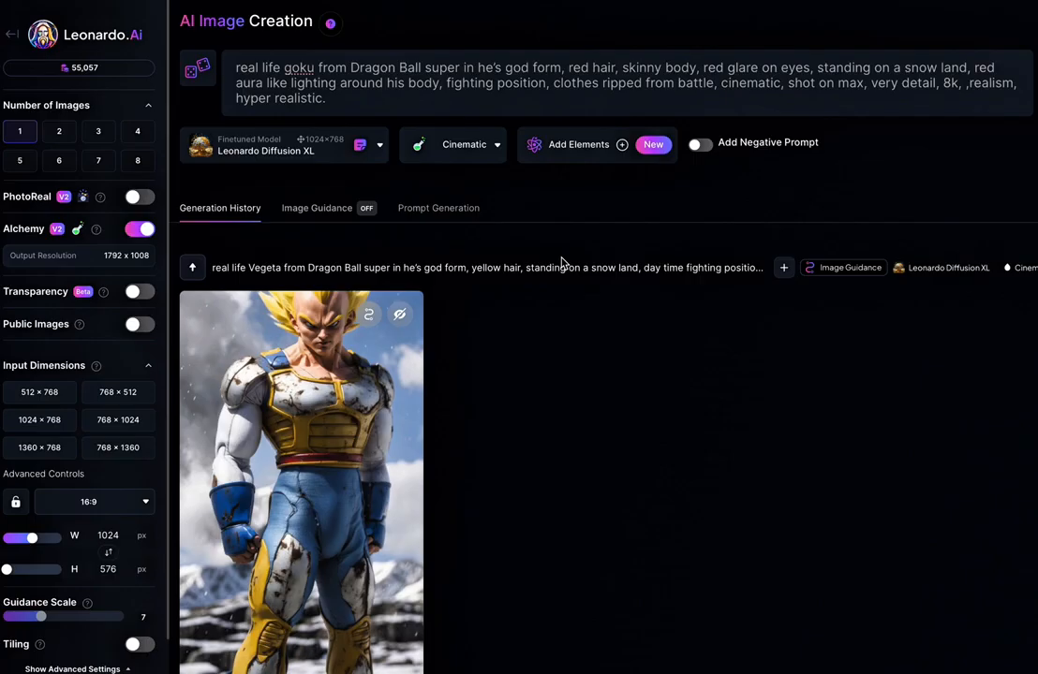
- Browse the compatible Elements and leave the library without adding any
left_click(571, 144)
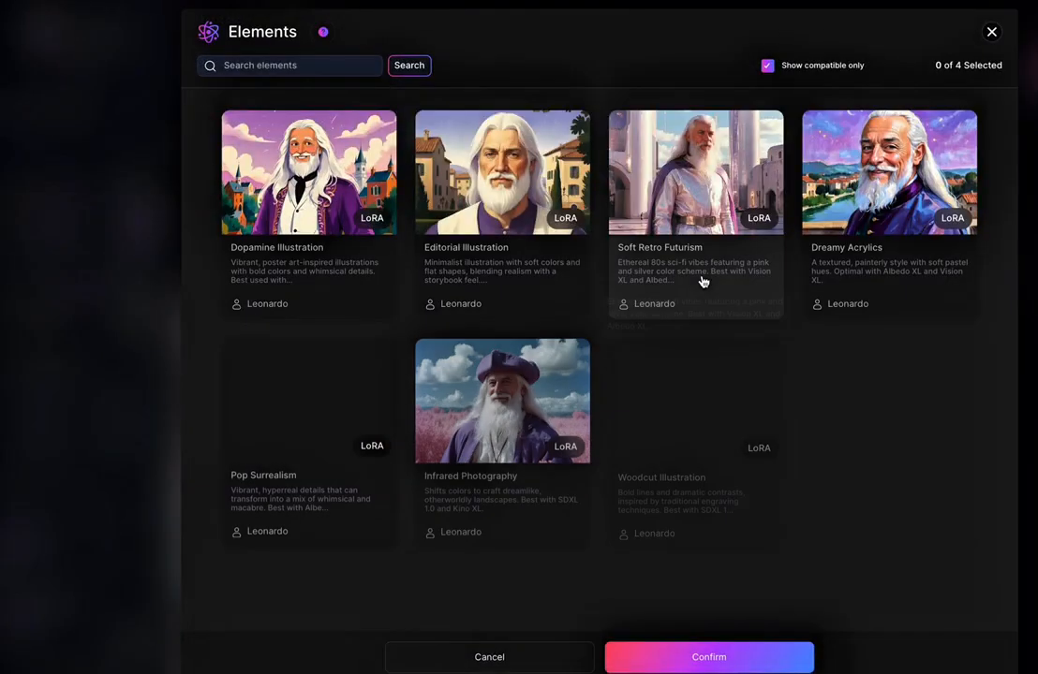
scroll(659, 269, "down", 1)
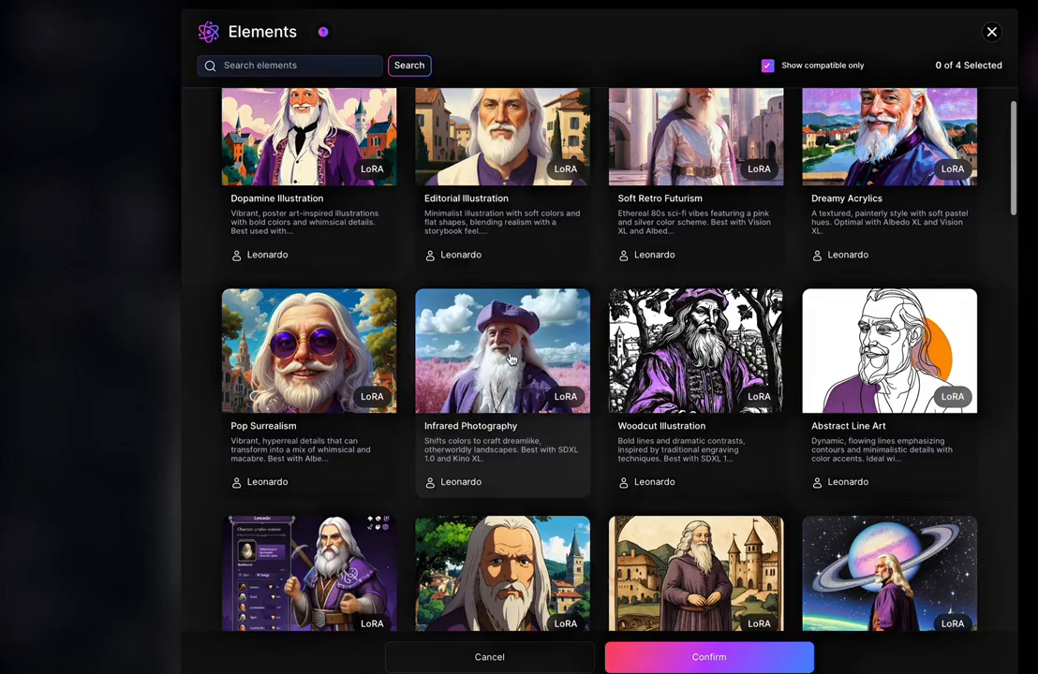
scroll(696, 221, "down", 6)
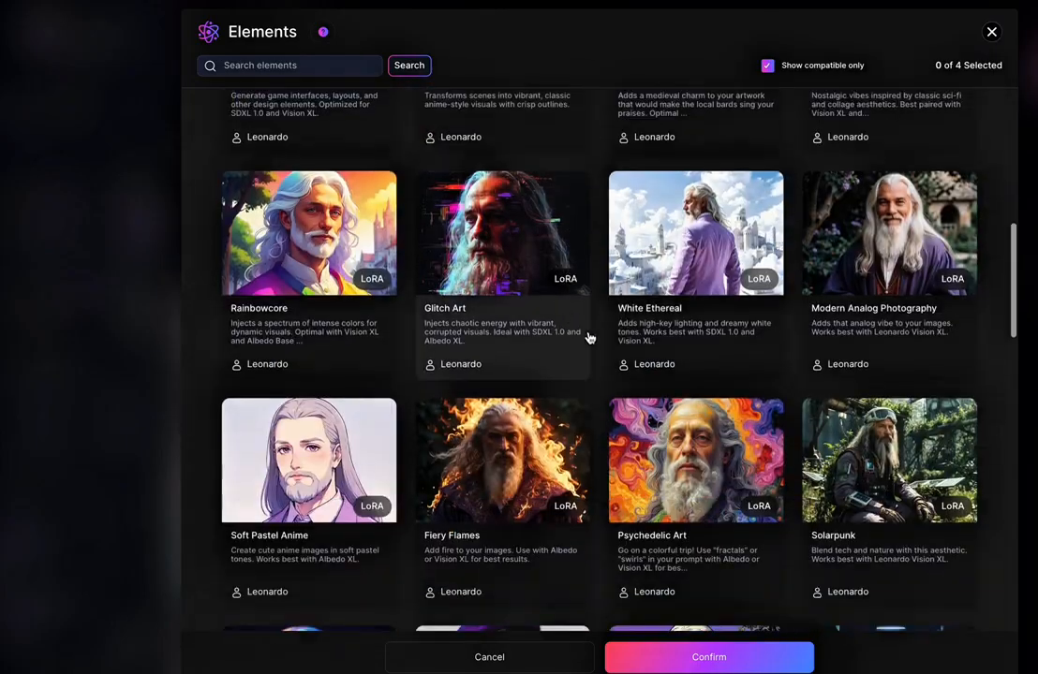
left_click(526, 660)
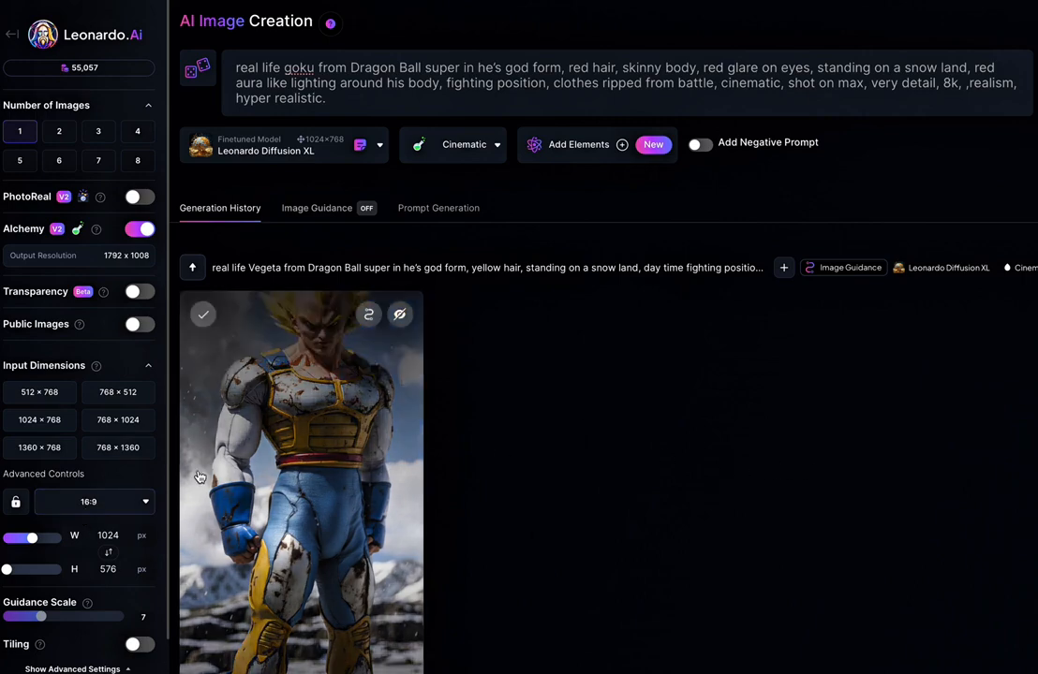
- Go through the input dimension presets and set the image size to 768 × 1360
left_click(121, 454)
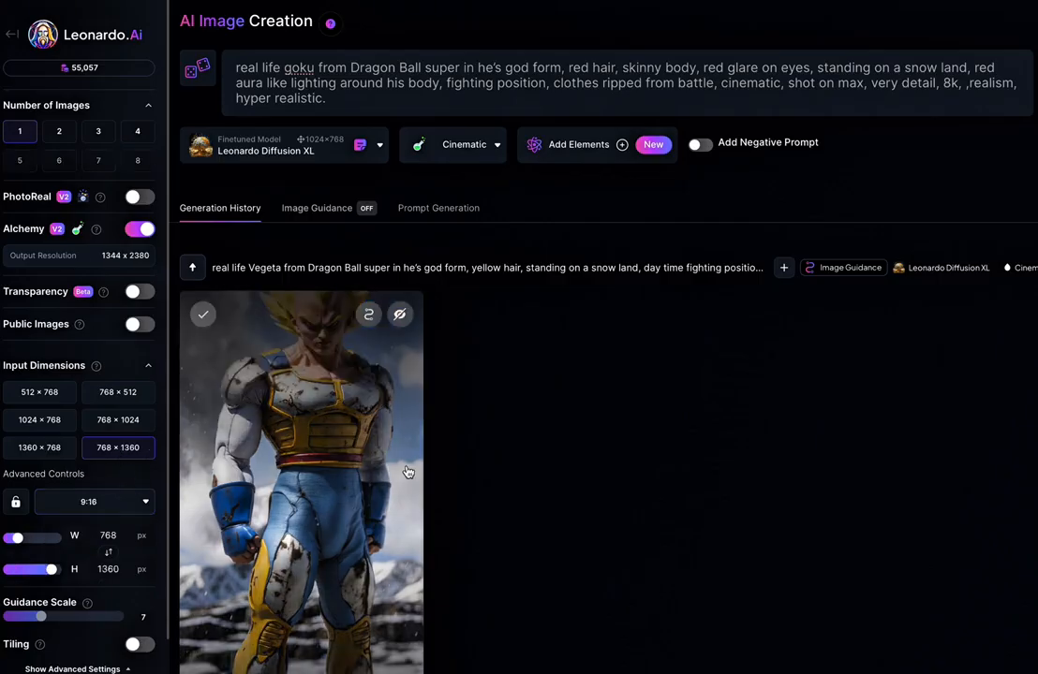
scroll(567, 433, "down", 1)
scroll(543, 429, "down", 1)
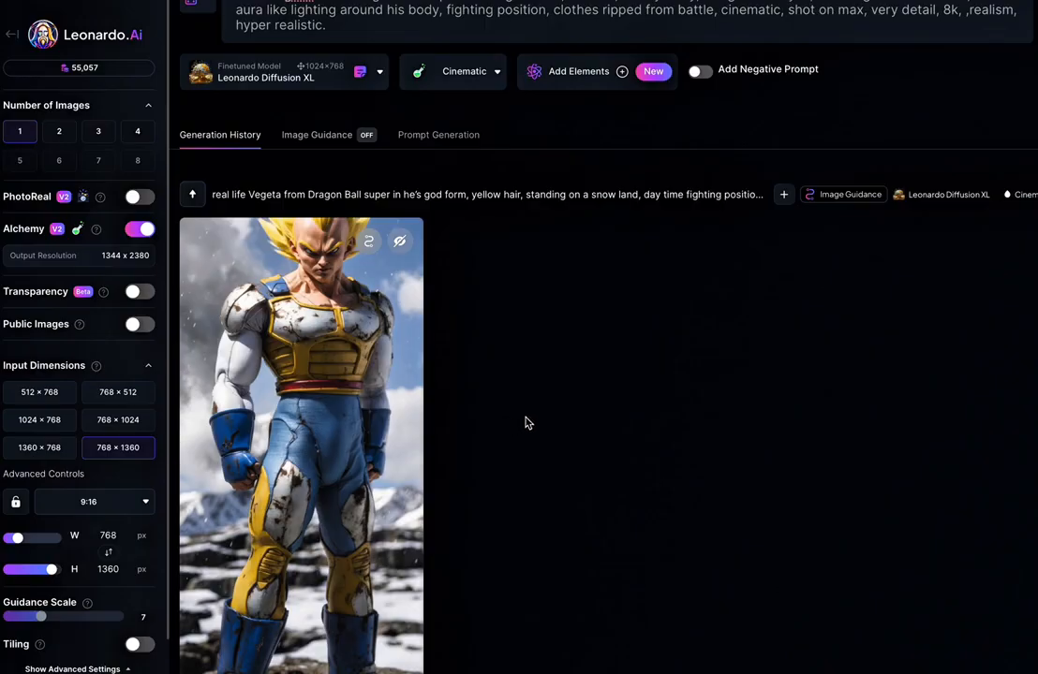
scroll(568, 415, "down", 3)
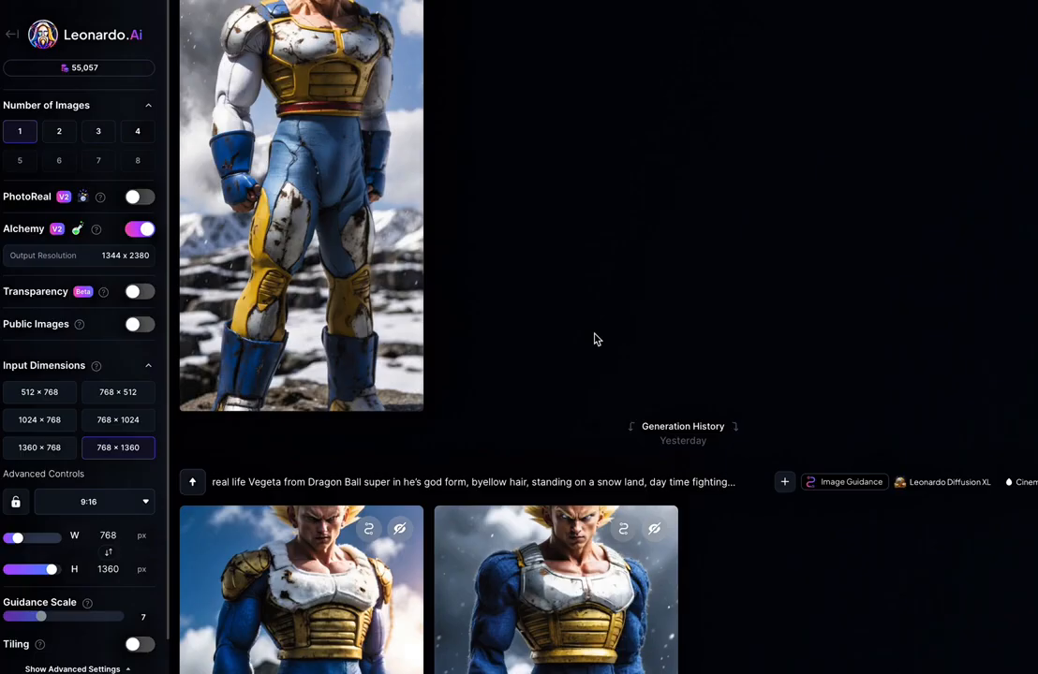
scroll(594, 339, "up", 5)
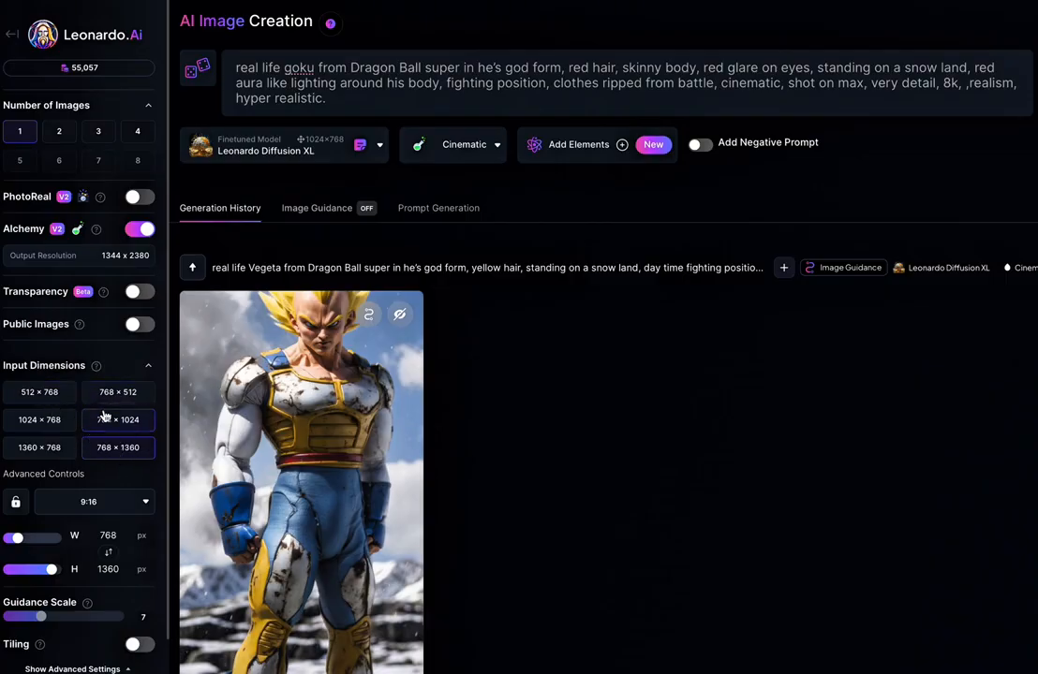
left_click(43, 396)
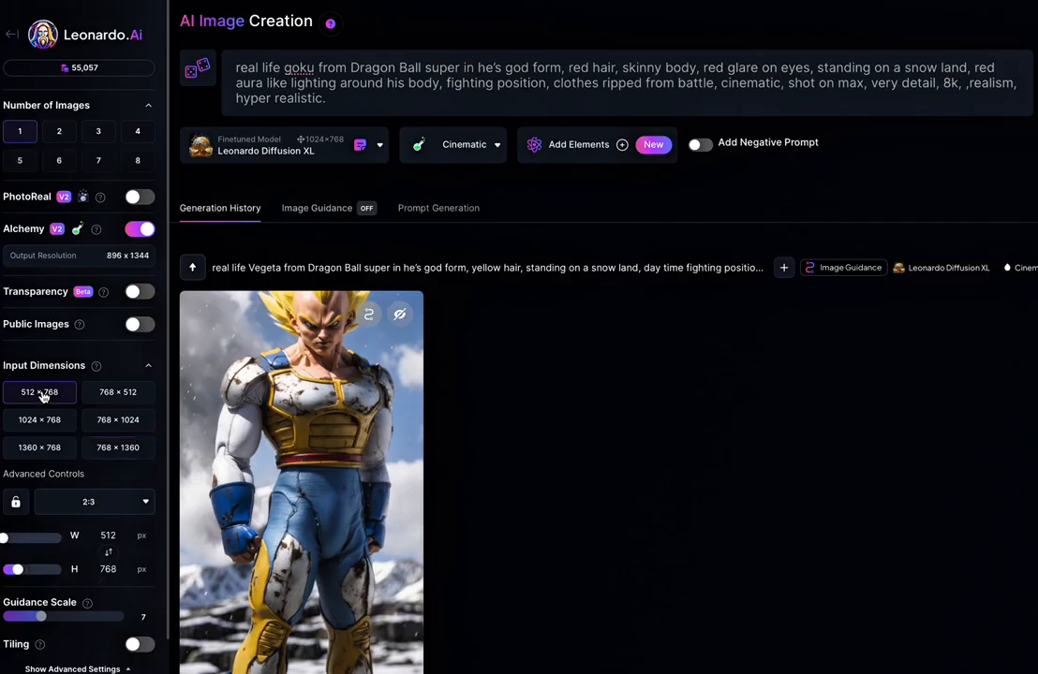
left_click(122, 394)
left_click(74, 448)
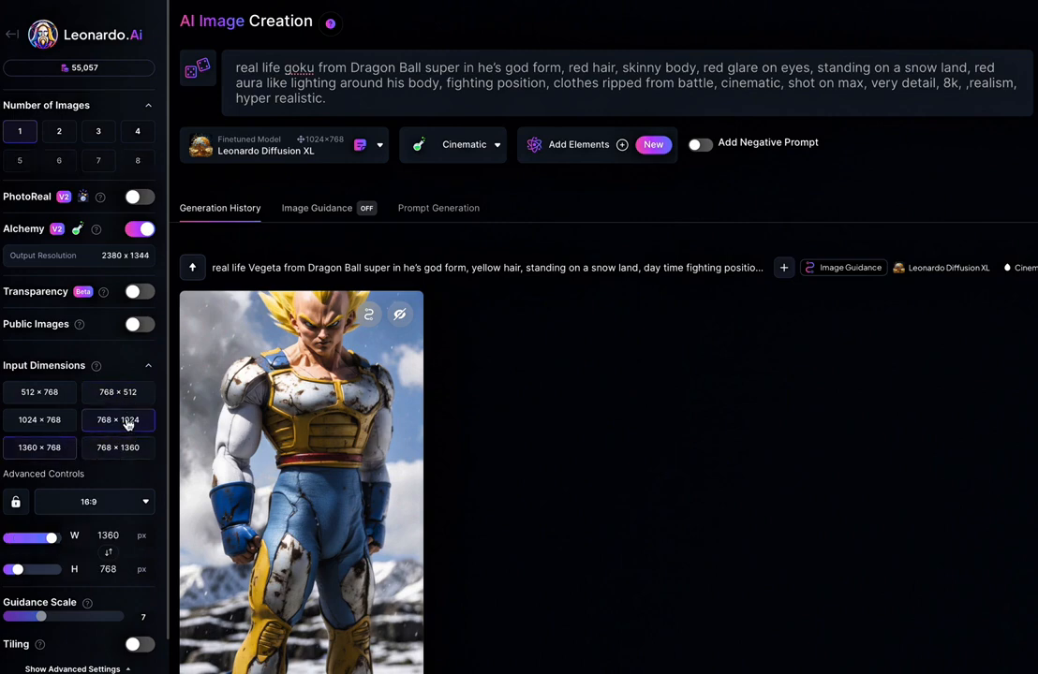
left_click(120, 451)
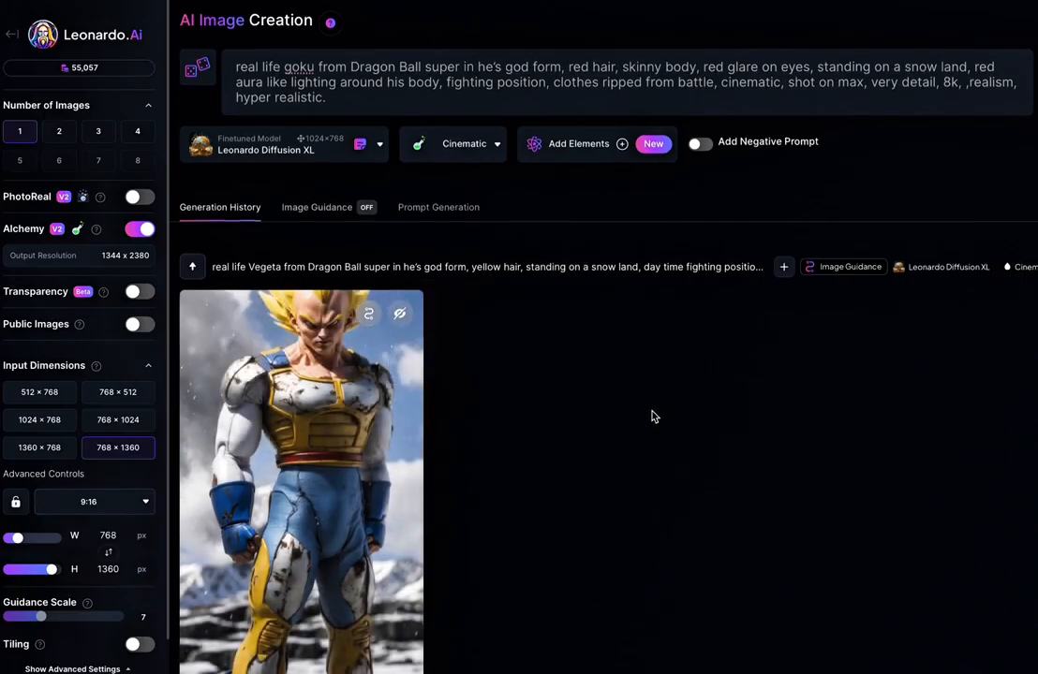
- Examine the generated Goku image in the generation history, enlarging it and closing the enlarged view
scroll(653, 415, "down", 1)
scroll(653, 417, "down", 2)
scroll(653, 417, "up", 2)
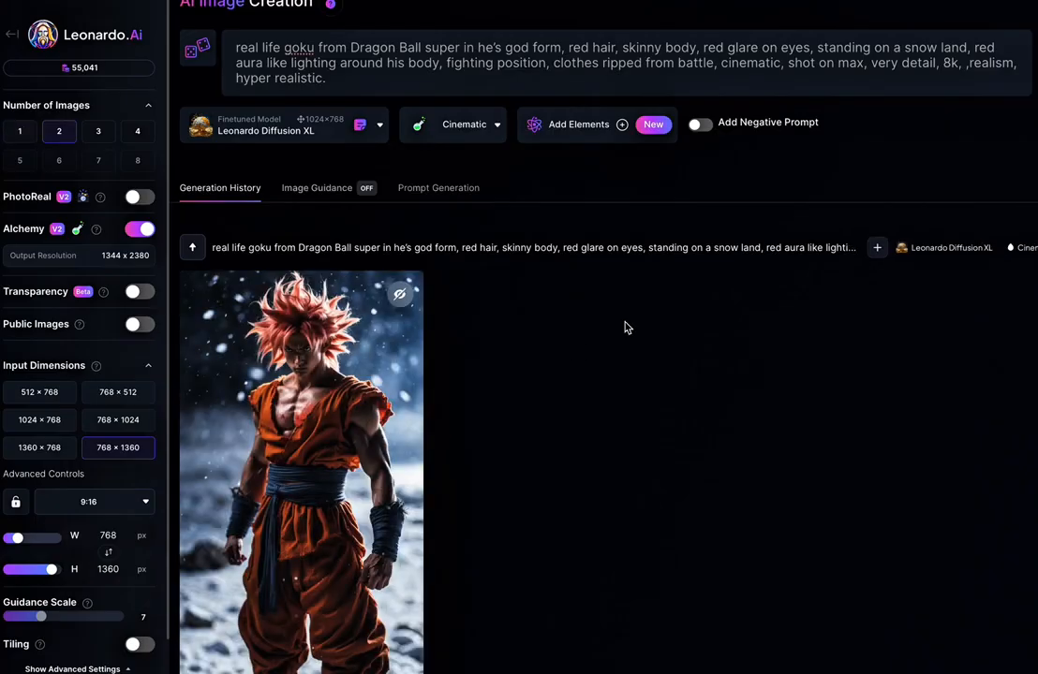
scroll(626, 327, "down", 2)
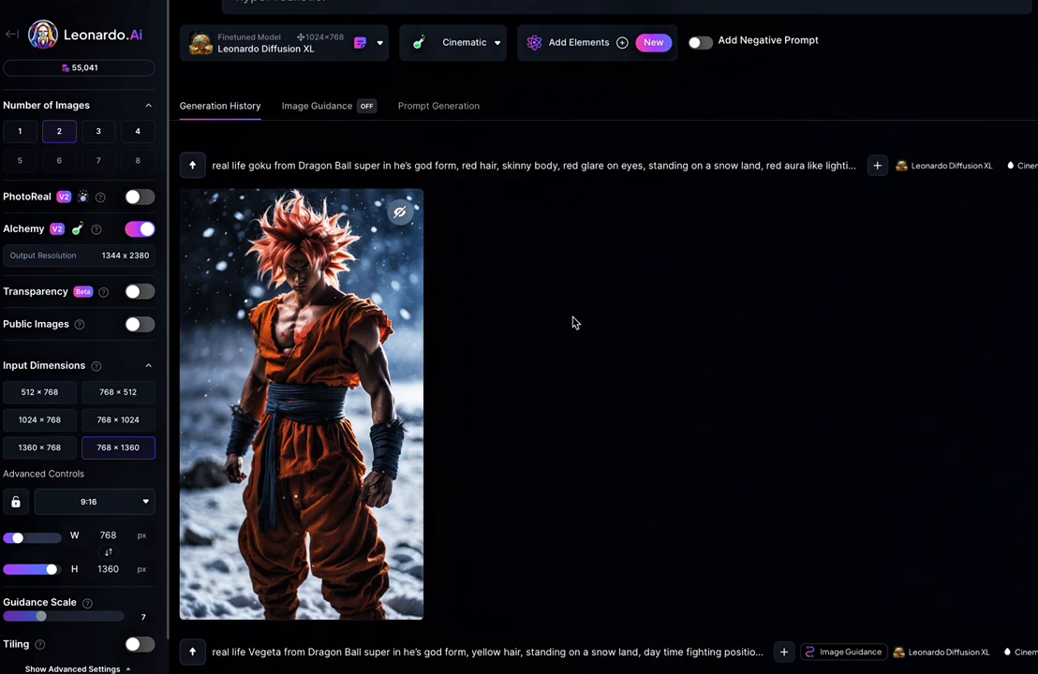
scroll(350, 311, "down", 1)
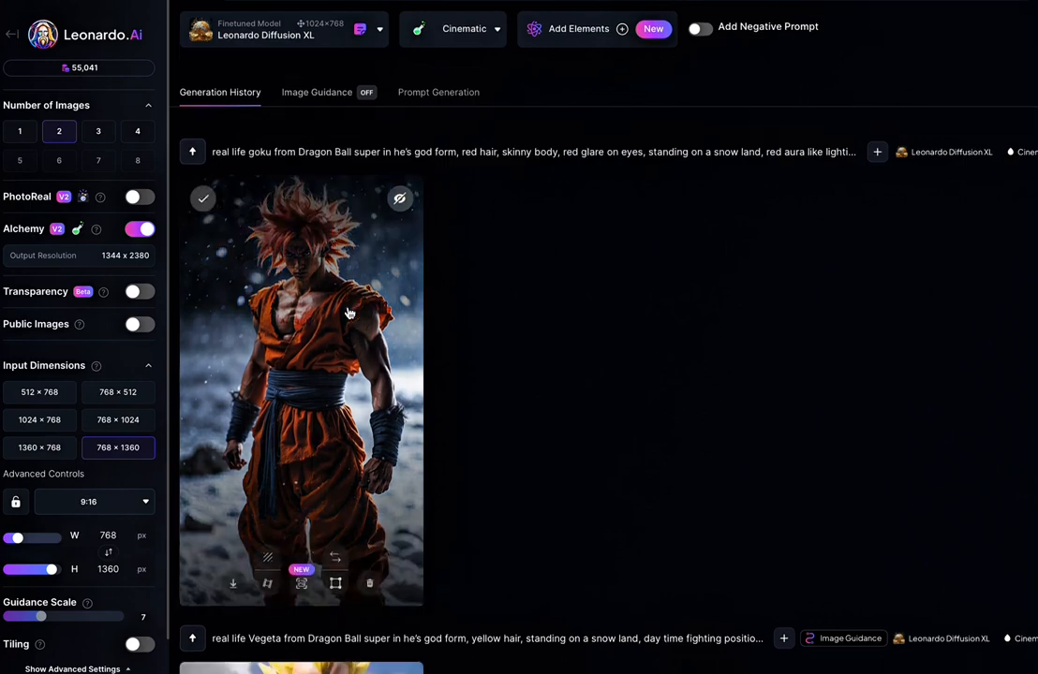
left_click(350, 311)
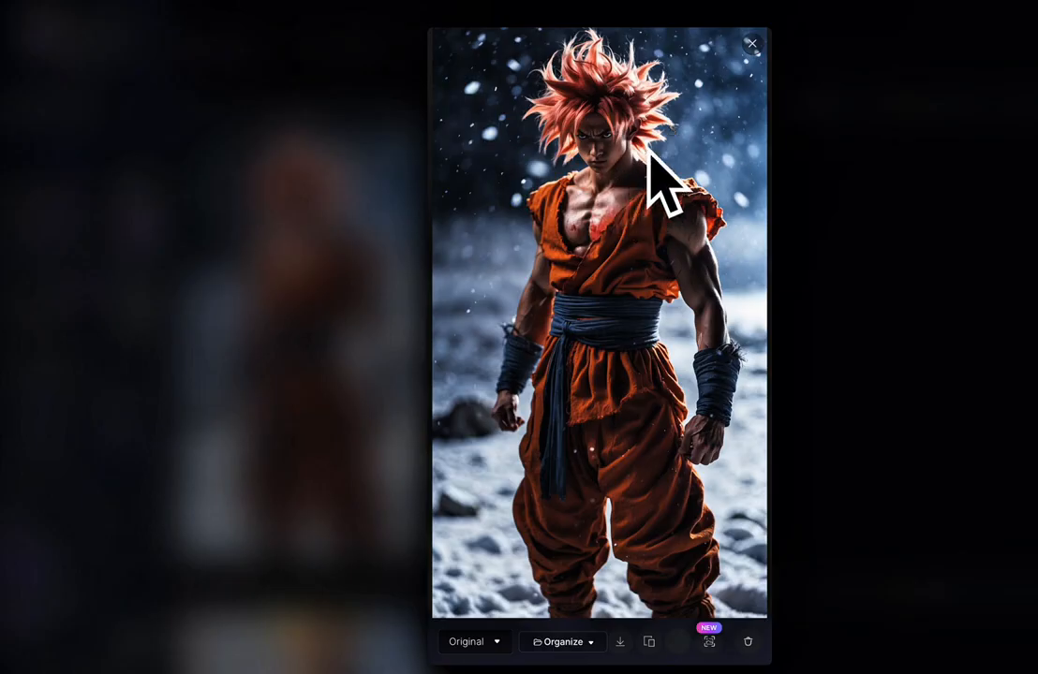
left_click(857, 176)
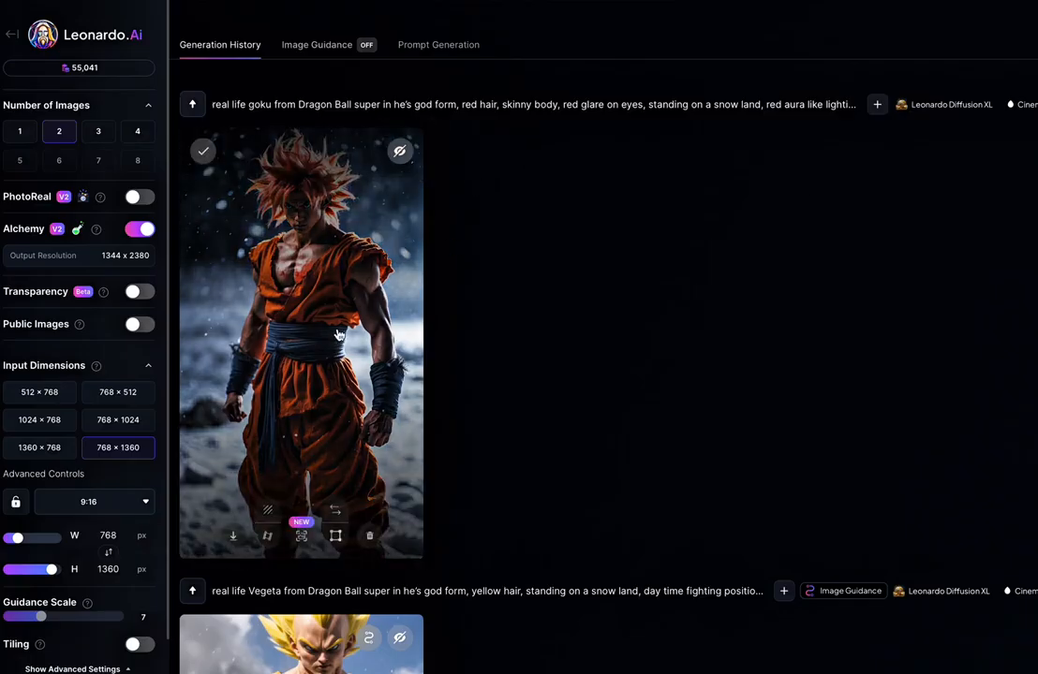
scroll(649, 262, "up", 1)
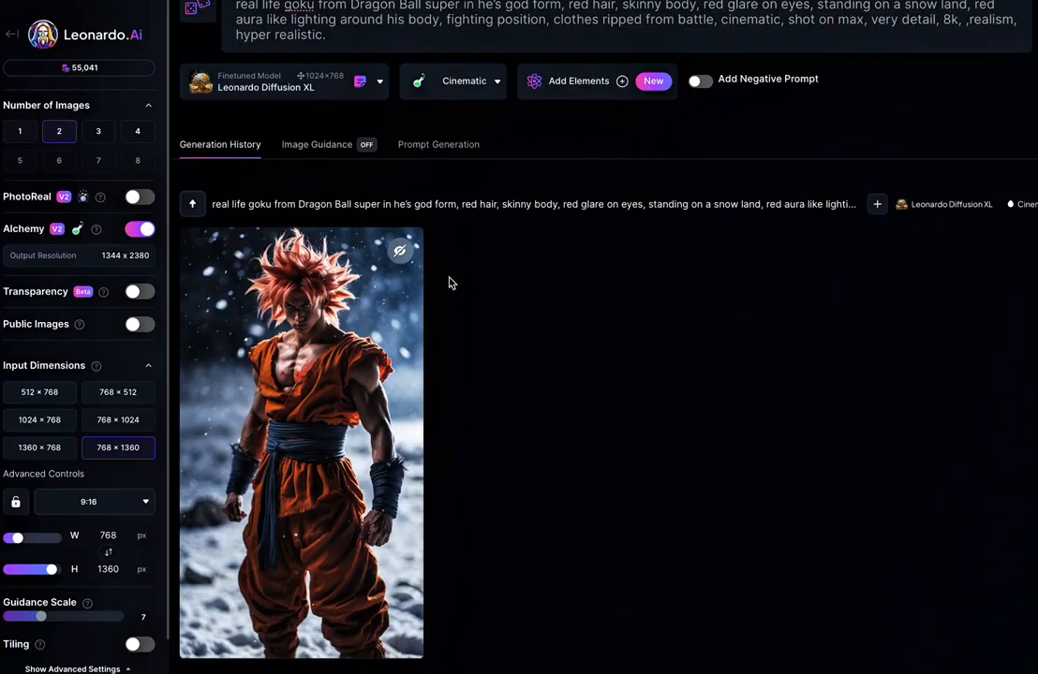
- Set Goku's hair colour in the prompt to blue and generate two images
scroll(450, 277, "up", 1)
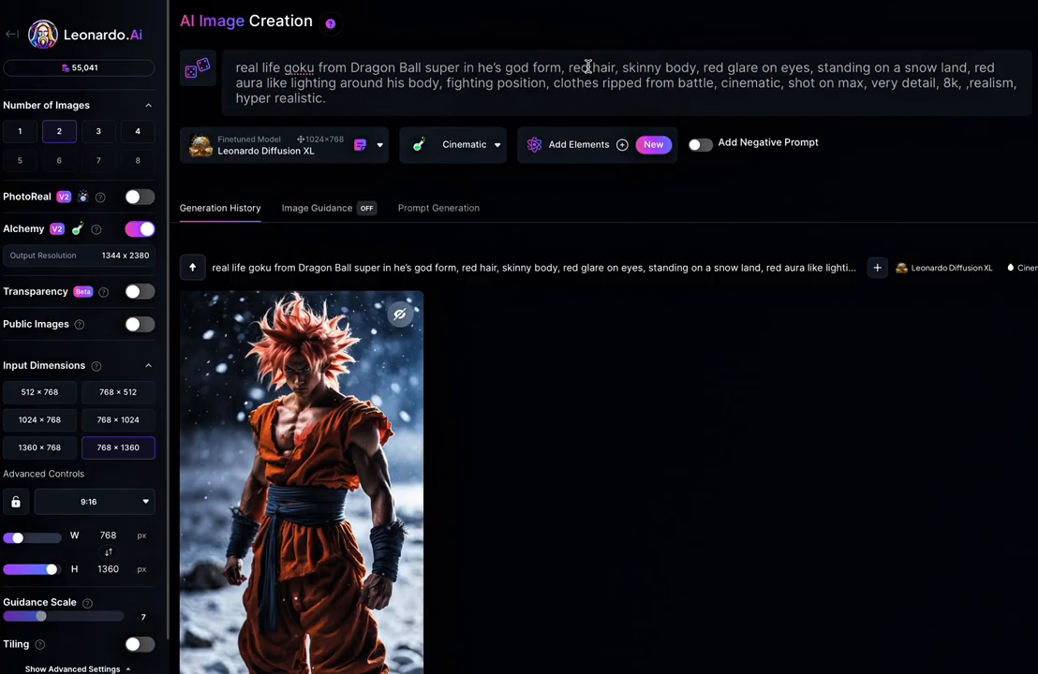
left_click(586, 67)
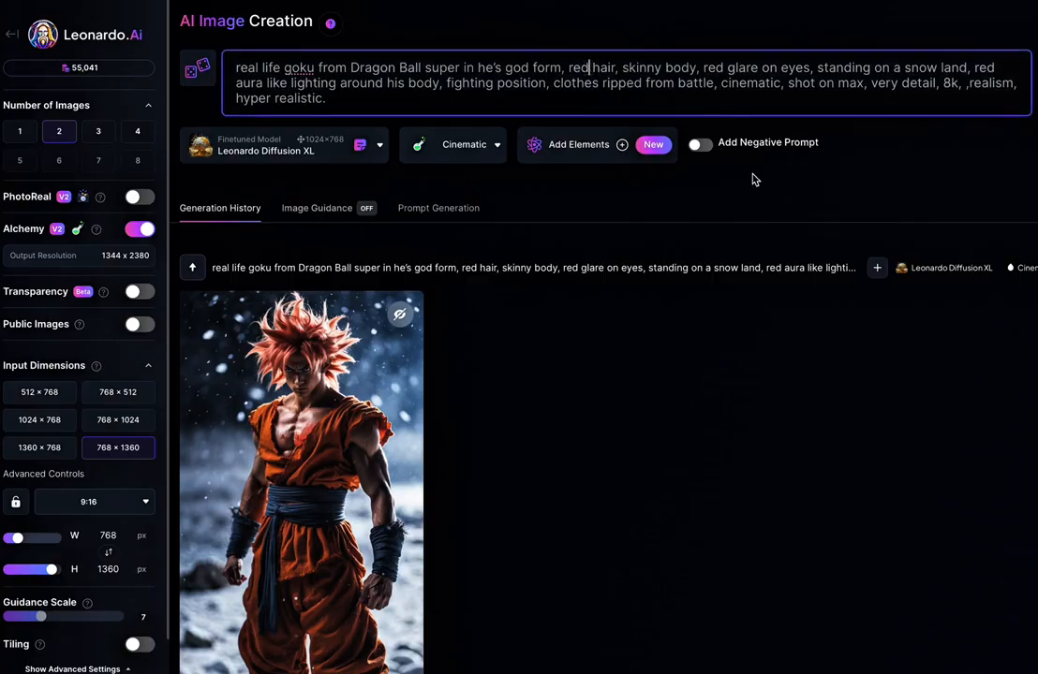
key("BackSpace")
key("BackSpace")
key("BackSpace")
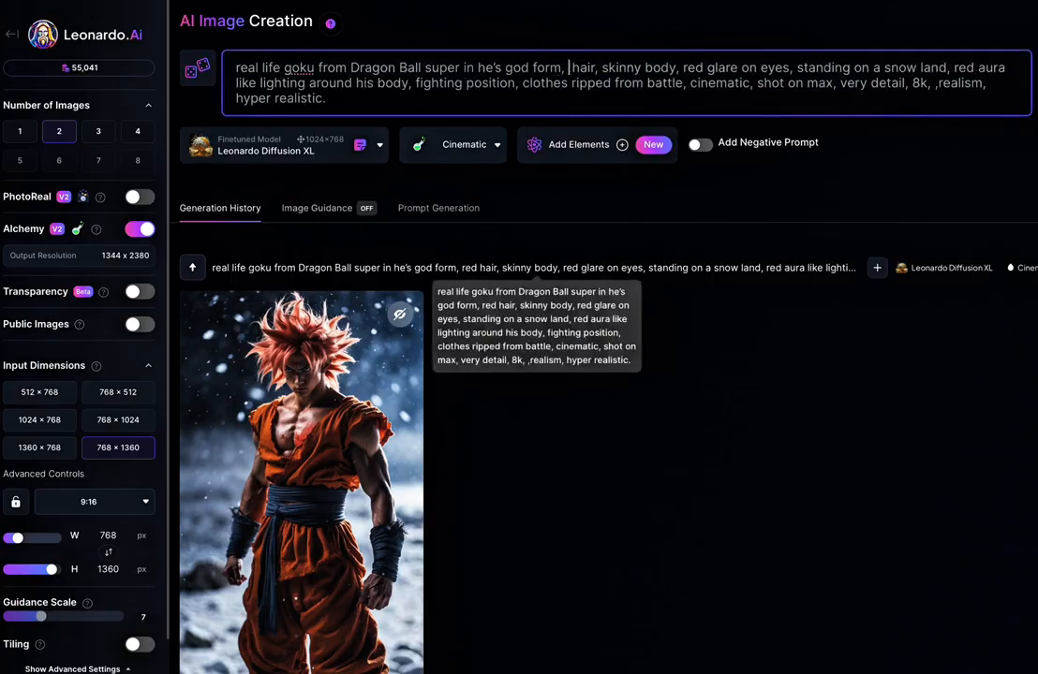
type("blue")
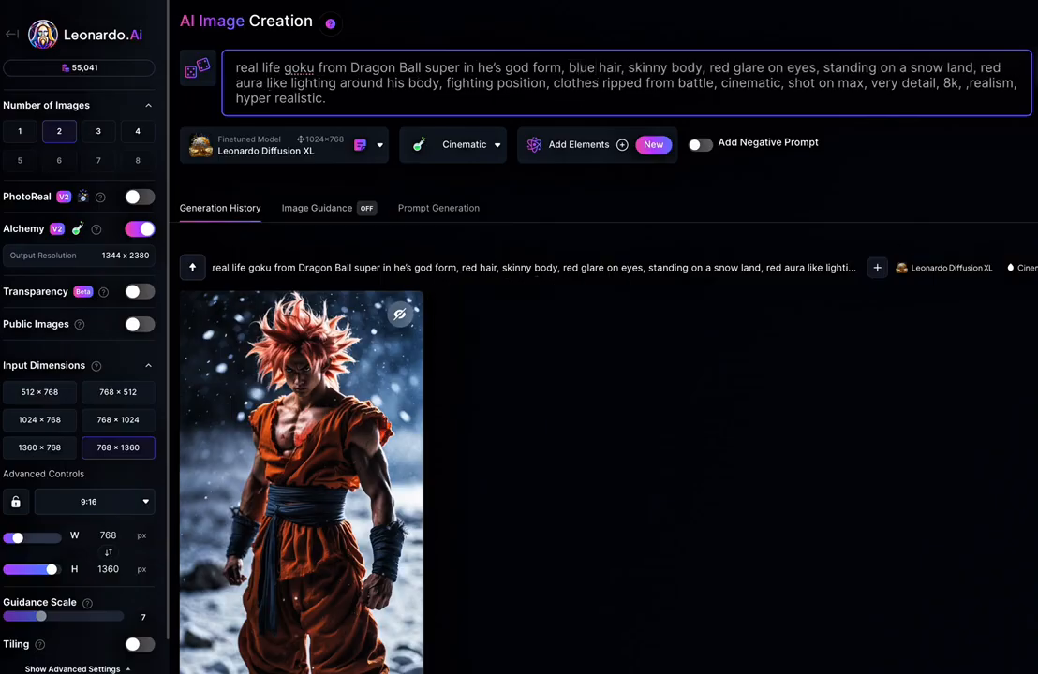
key("Return")
scroll(776, 301, "down", 1)
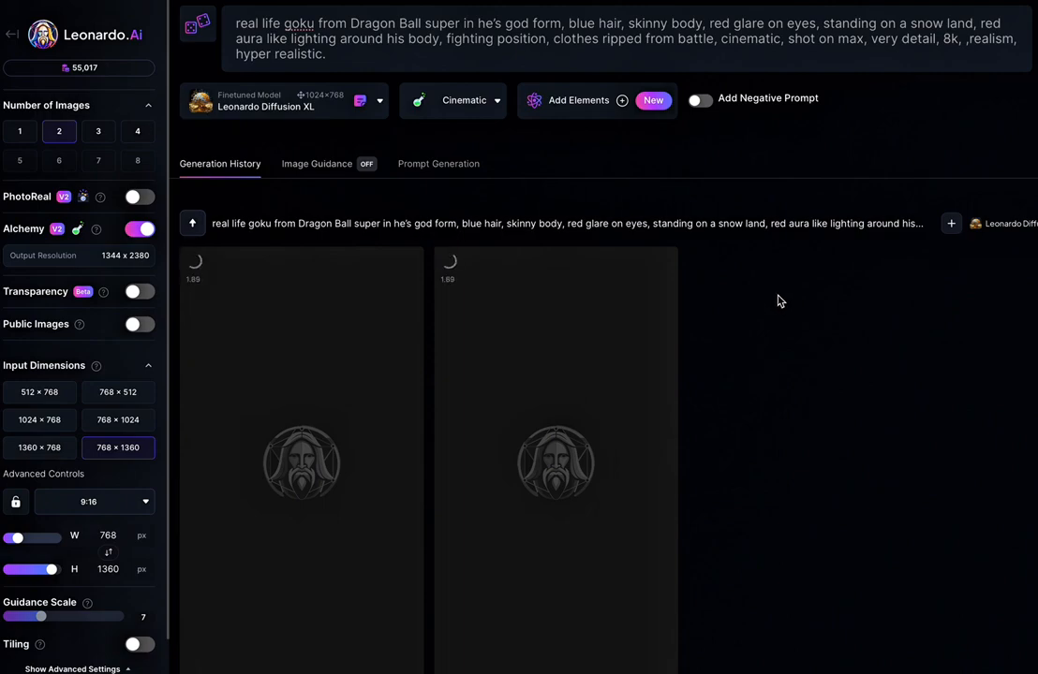
- Turn on PhotoReal and view the earlier red-haired Goku snow image enlarged, closing it when done
left_click(136, 198)
scroll(777, 399, "down", 8)
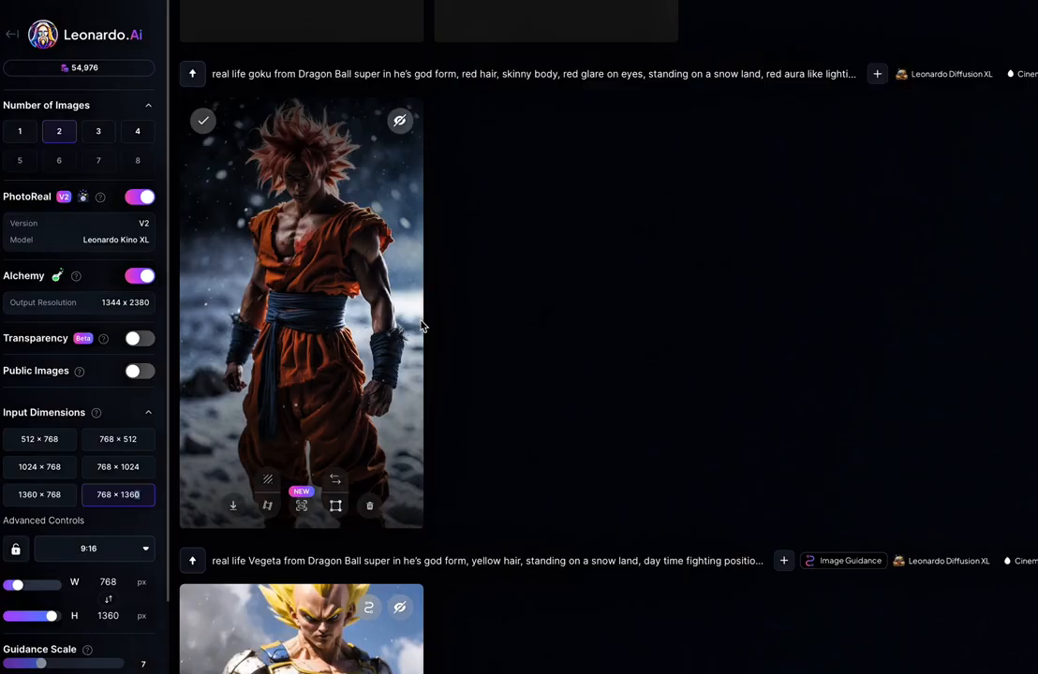
left_click(413, 328)
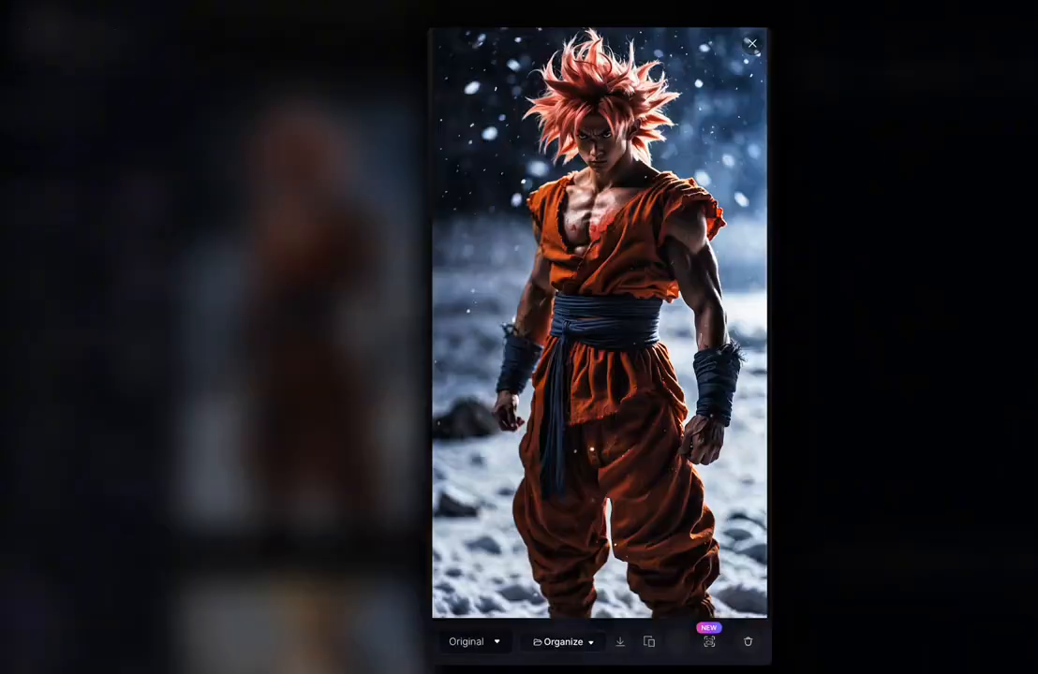
left_click(965, 359)
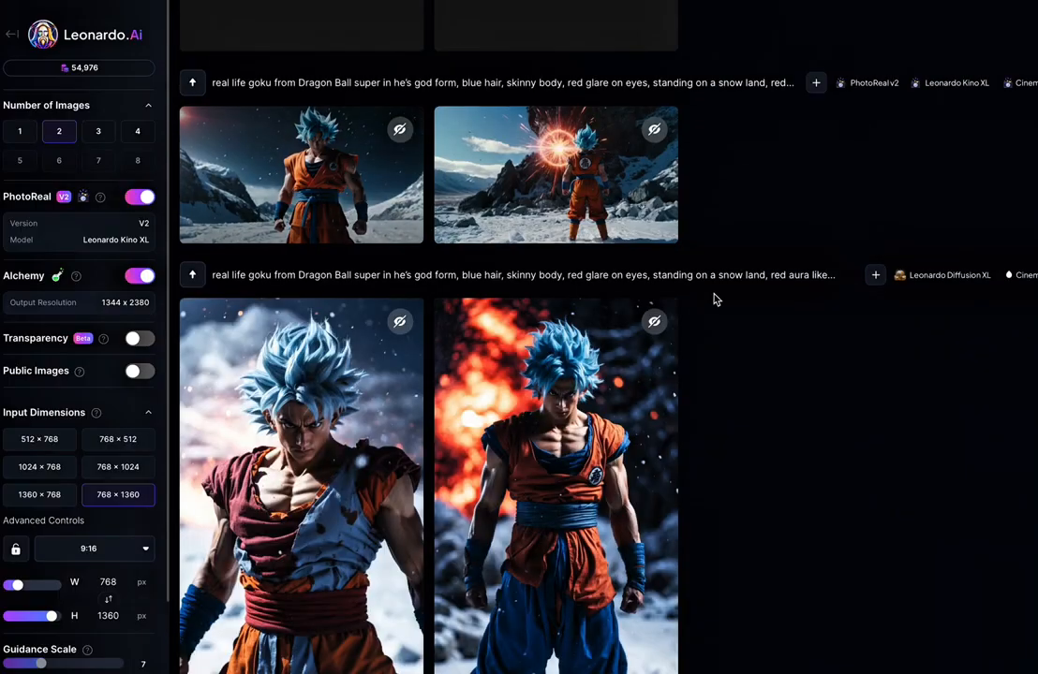
- Compare the blue-haired Goku generations made with and without PhotoReal, enlarging the landscape image of Goku seen from behind
scroll(713, 296, "down", 3)
scroll(763, 296, "up", 1)
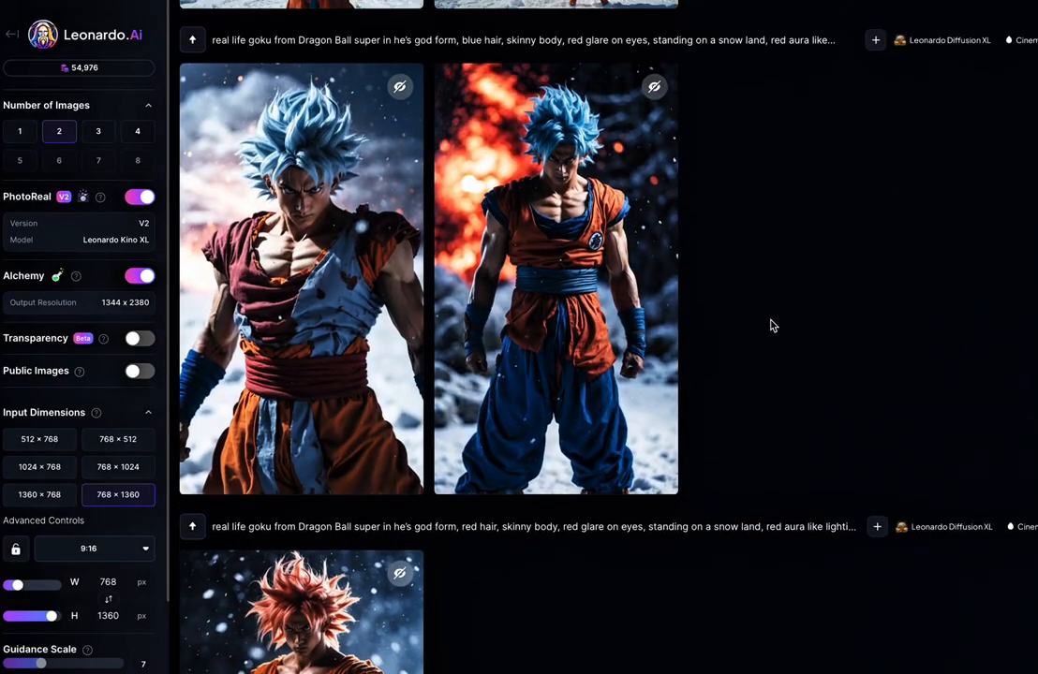
mouse_move(587, 192)
scroll(725, 363, "up", 4)
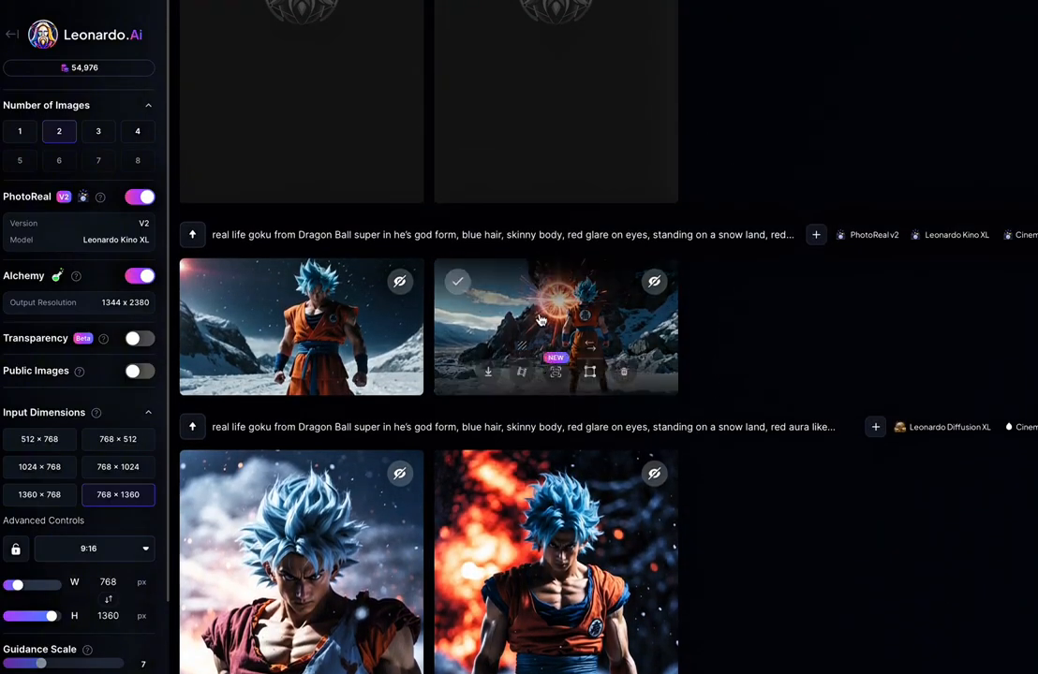
left_click(586, 349)
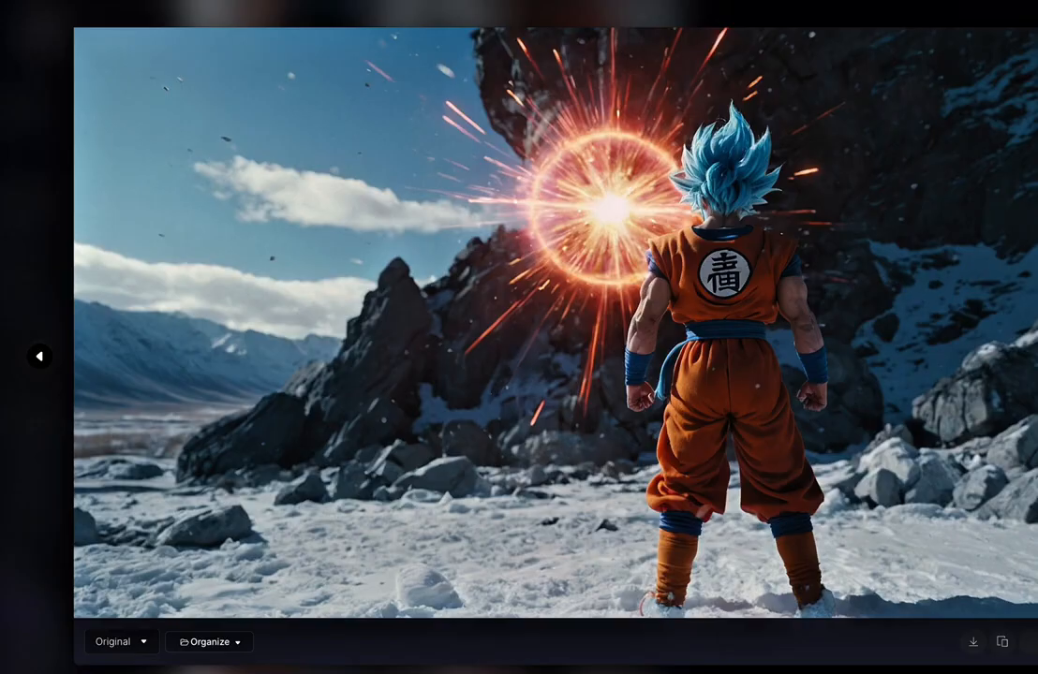
key("Escape")
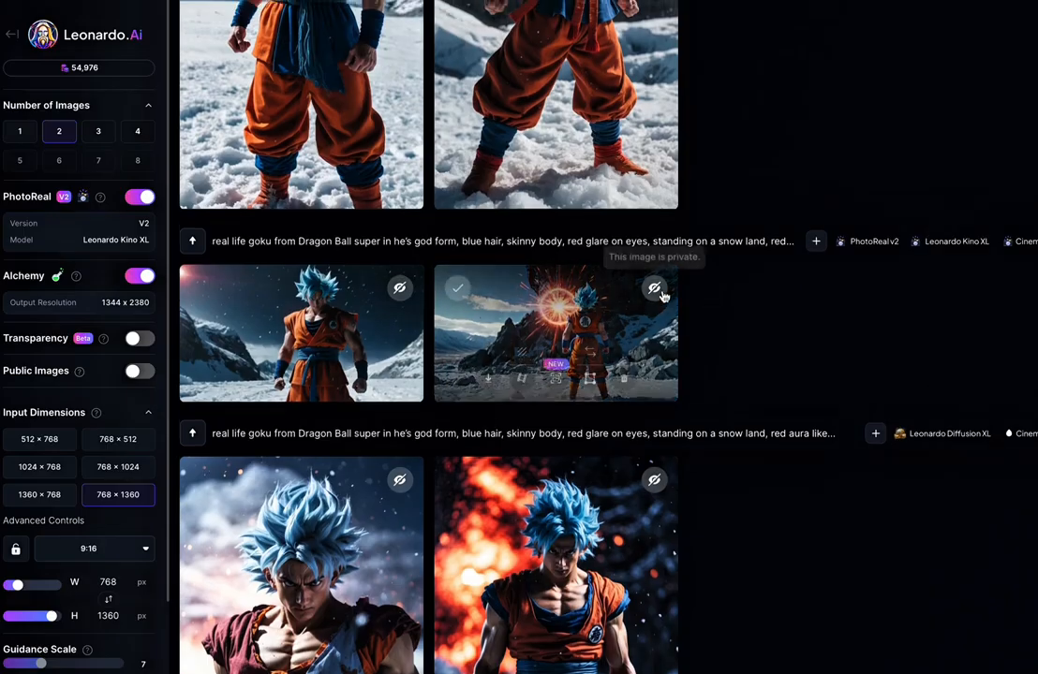
scroll(710, 292, "up", 4)
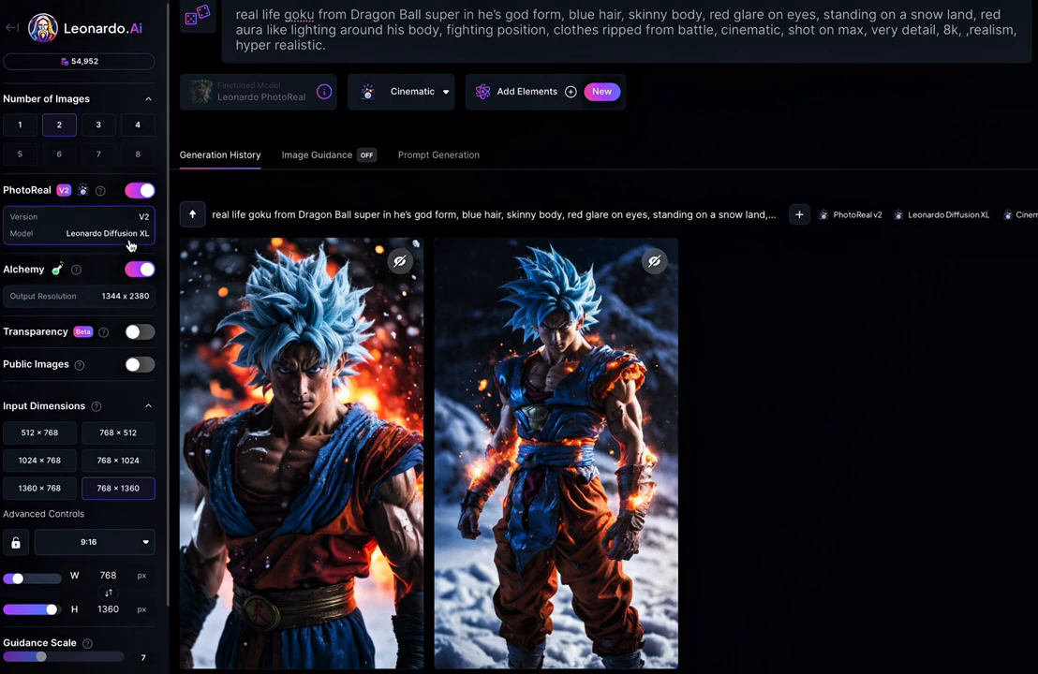
scroll(606, 282, "down", 3)
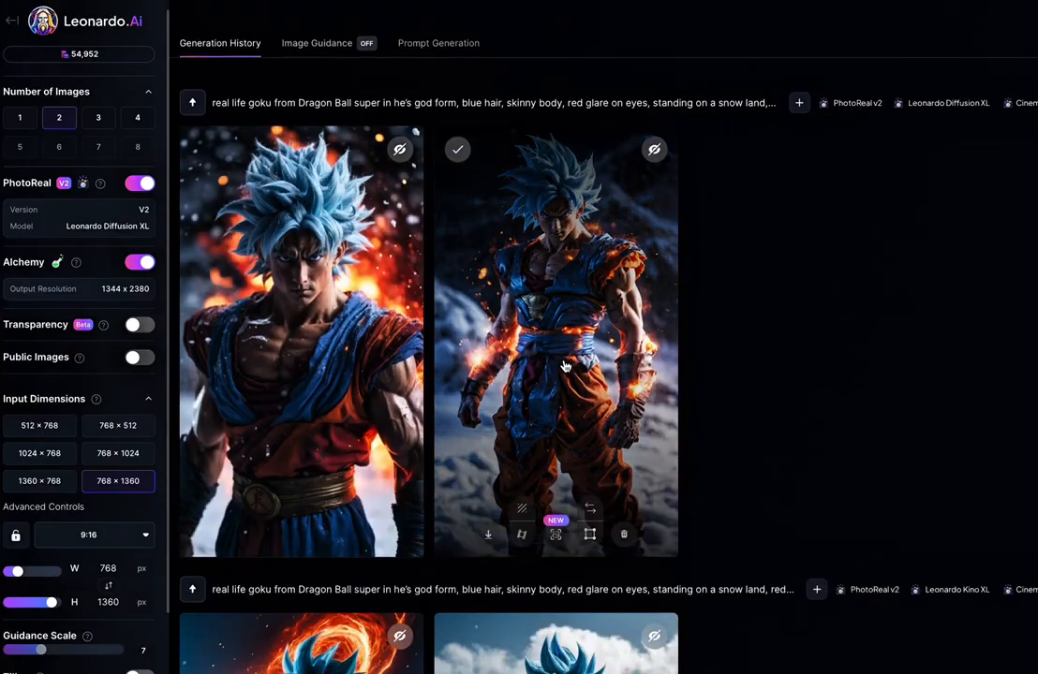
- Go through the PhotoReal V2 model choices, trying Leonardo Vision XL, and leave the model at Leonardo Diffusion XL
left_click(125, 234)
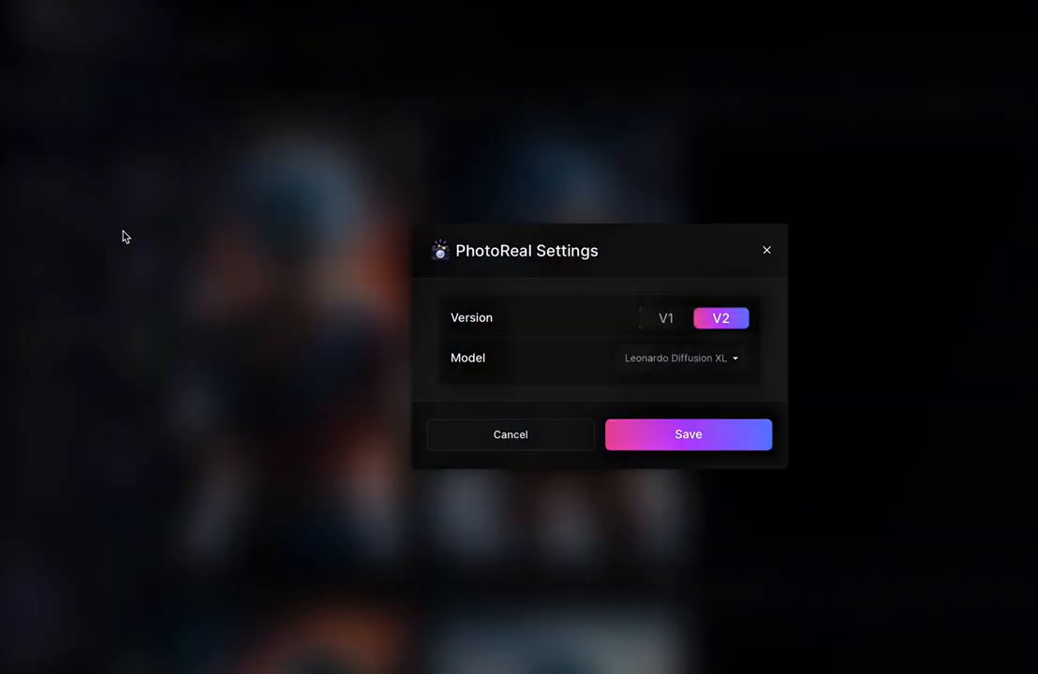
left_click(737, 366)
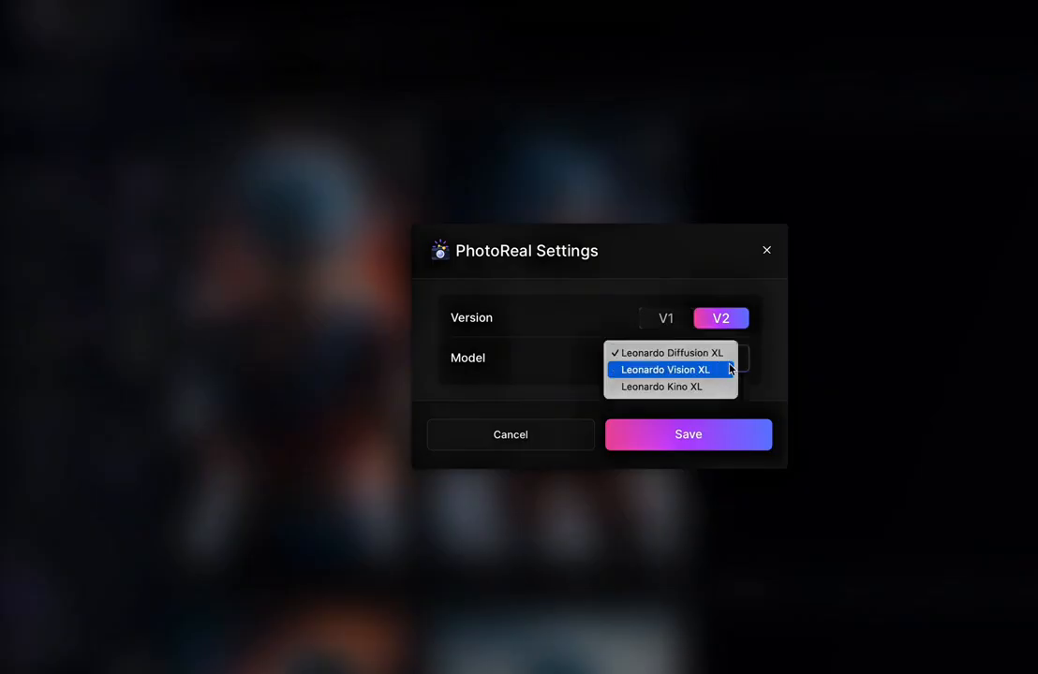
left_click(706, 371)
left_click(708, 368)
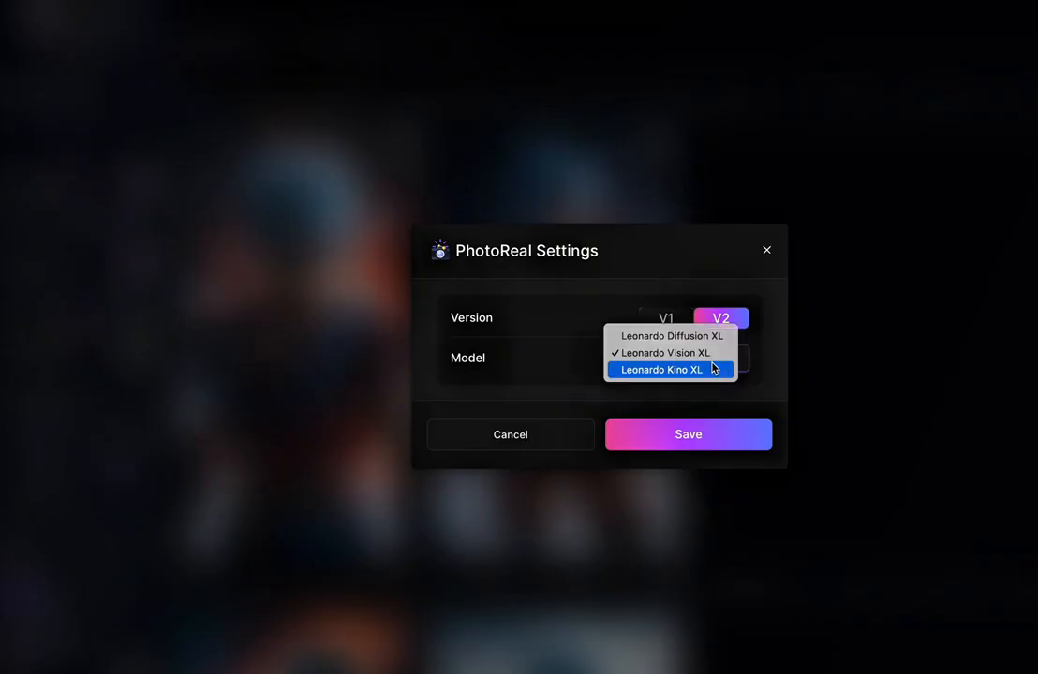
left_click(671, 336)
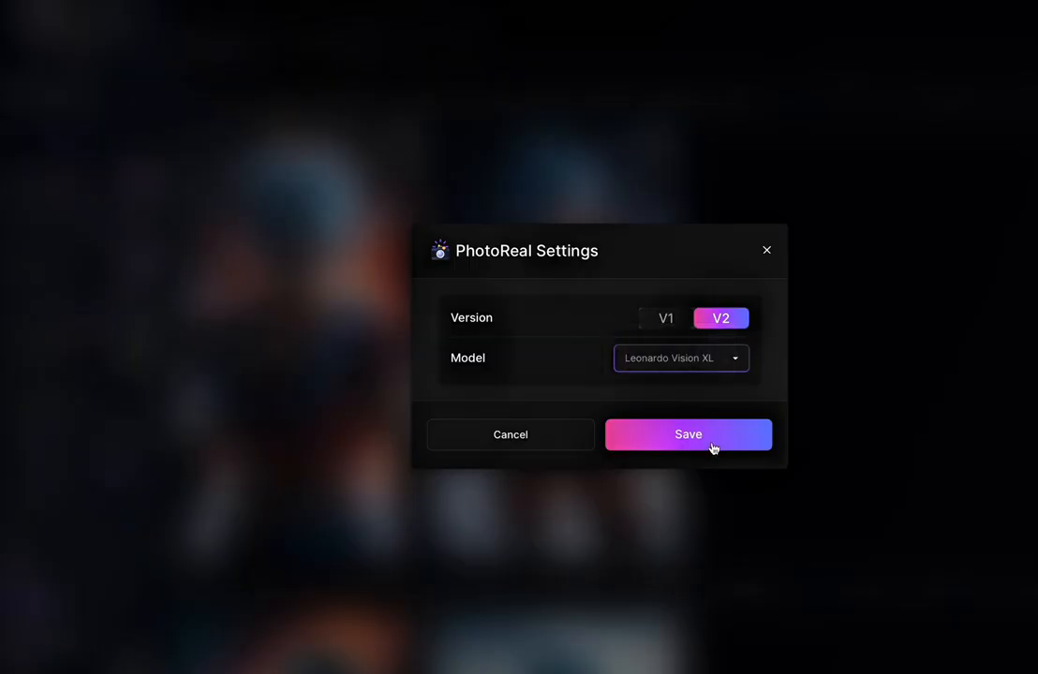
left_click(709, 437)
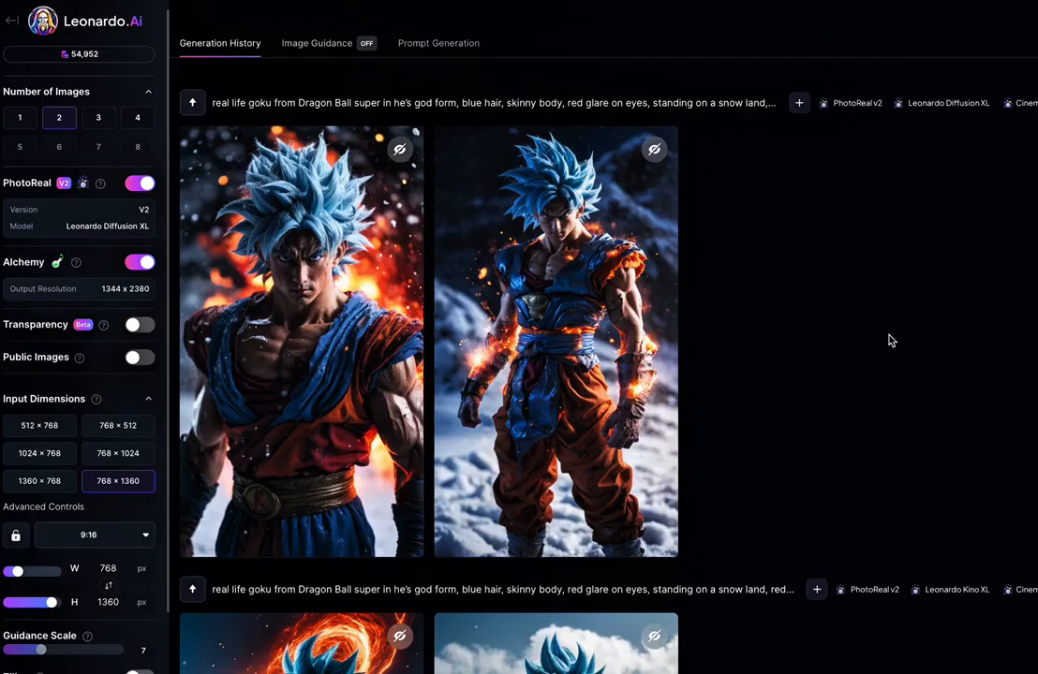
- Review the earlier Goku generations in the history, enlarging and closing the red-haired snow image
scroll(309, 394, "down", 4)
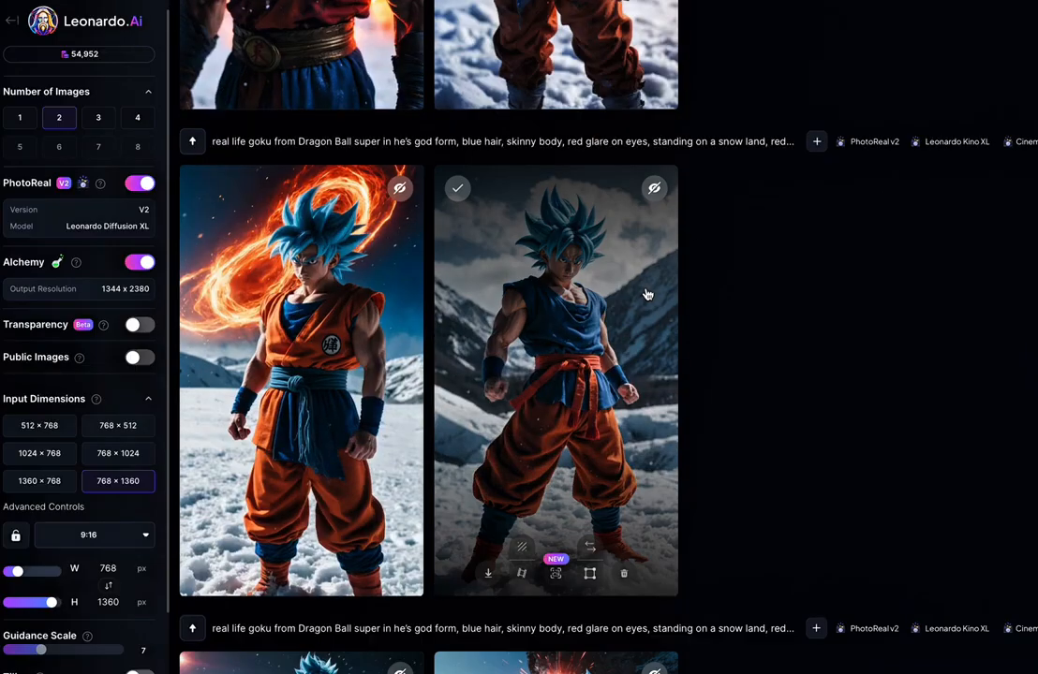
scroll(634, 300, "down", 4)
scroll(632, 298, "down", 5)
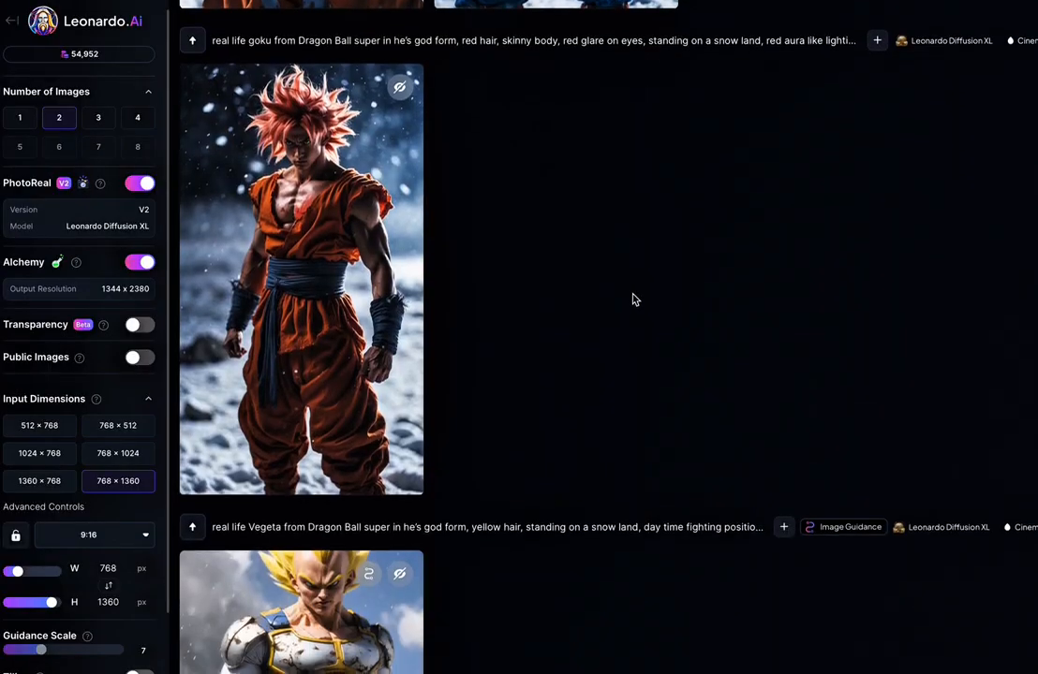
left_click(248, 201)
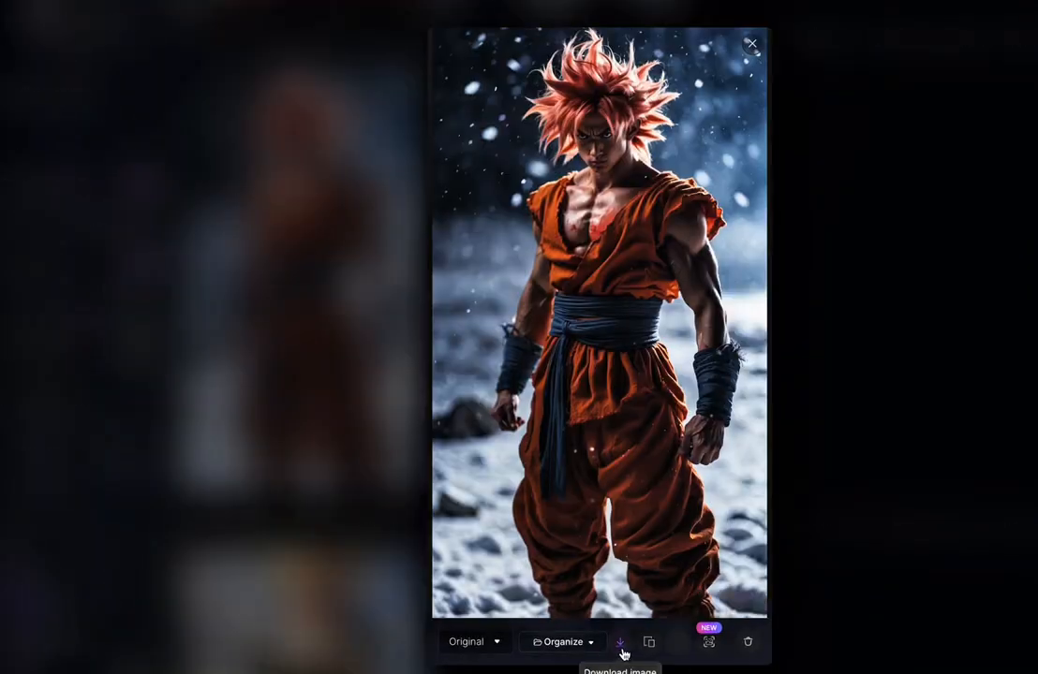
left_click(966, 479)
scroll(960, 477, "up", 10)
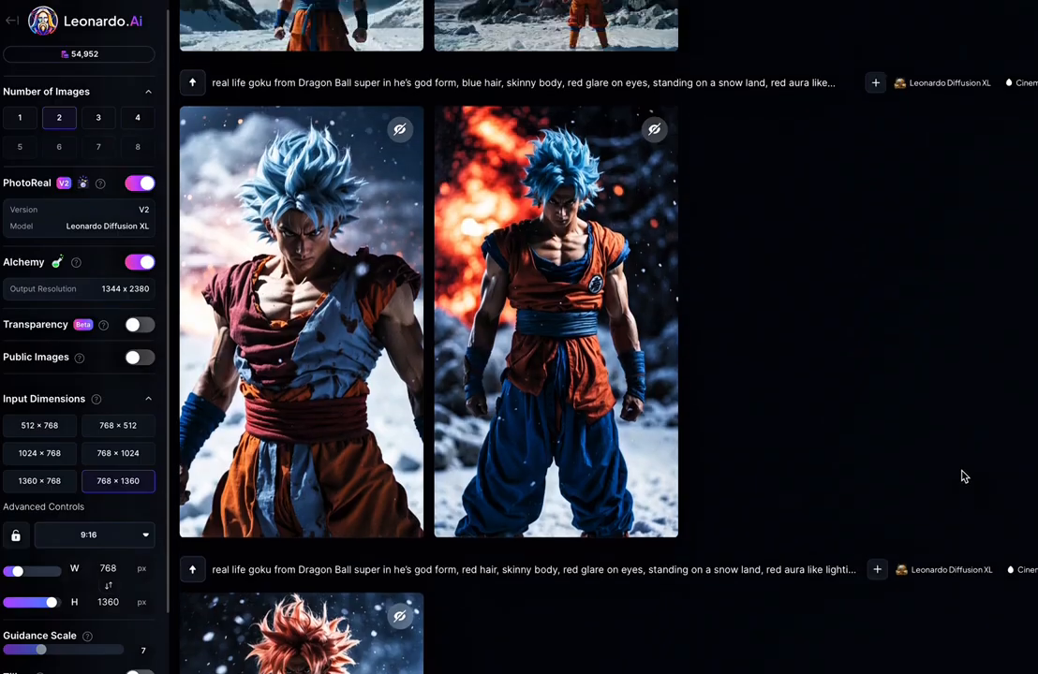
scroll(806, 290, "down", 4)
scroll(770, 317, "down", 4)
scroll(770, 317, "up", 2)
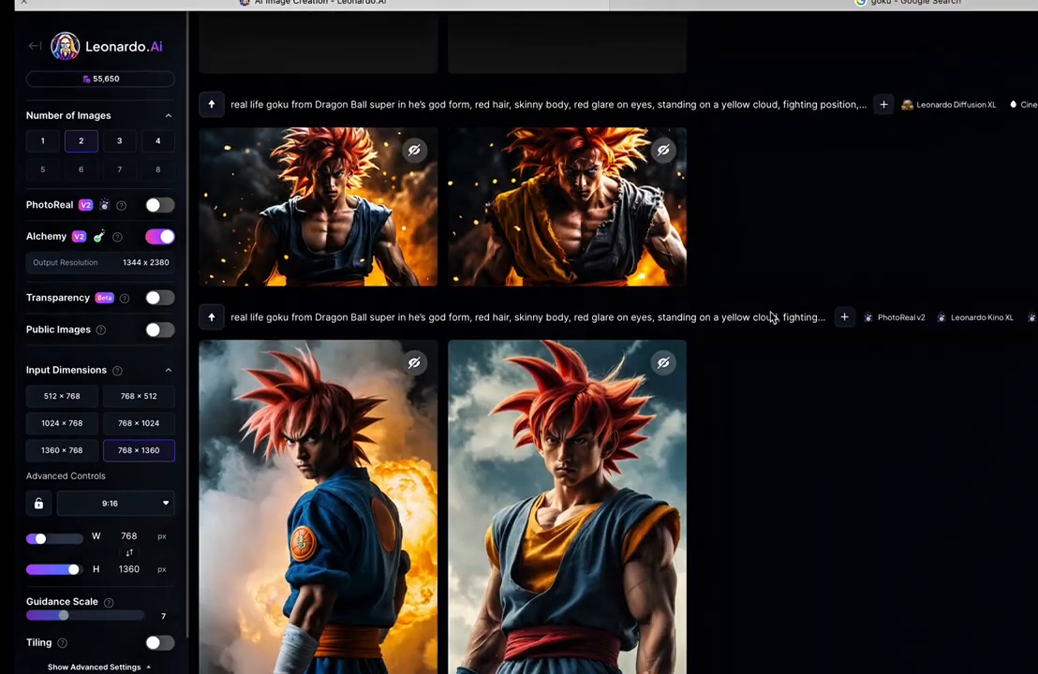
- Examine the red-haired Goku images from the yellow cloud prompt, enlarging the landscape one in the dark blue outfit
mouse_move(336, 257)
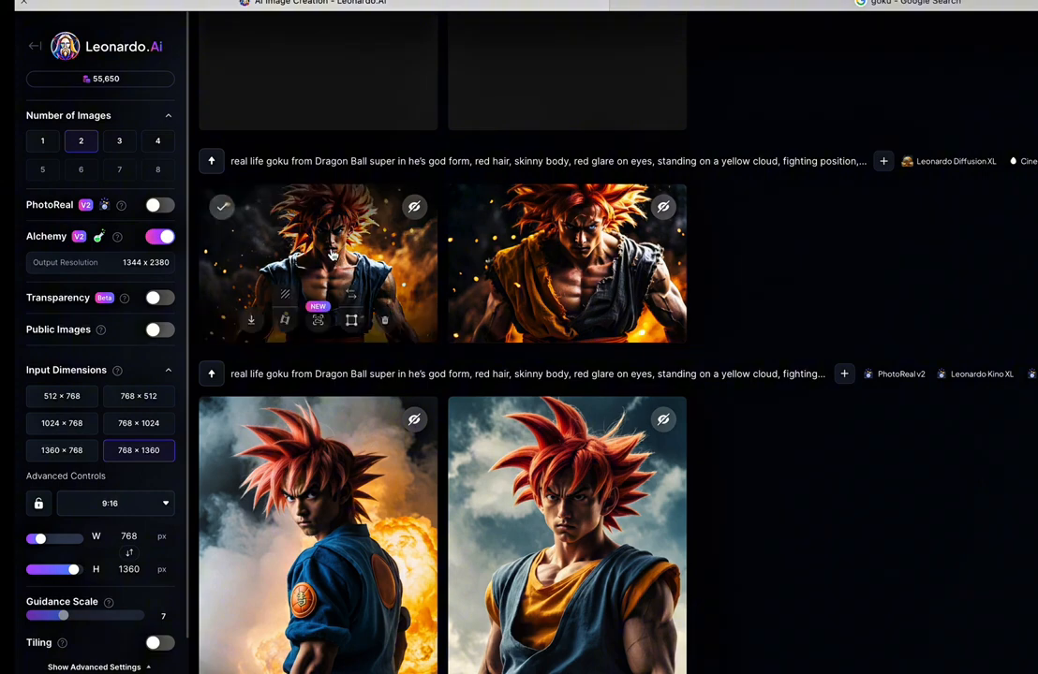
left_click(333, 255)
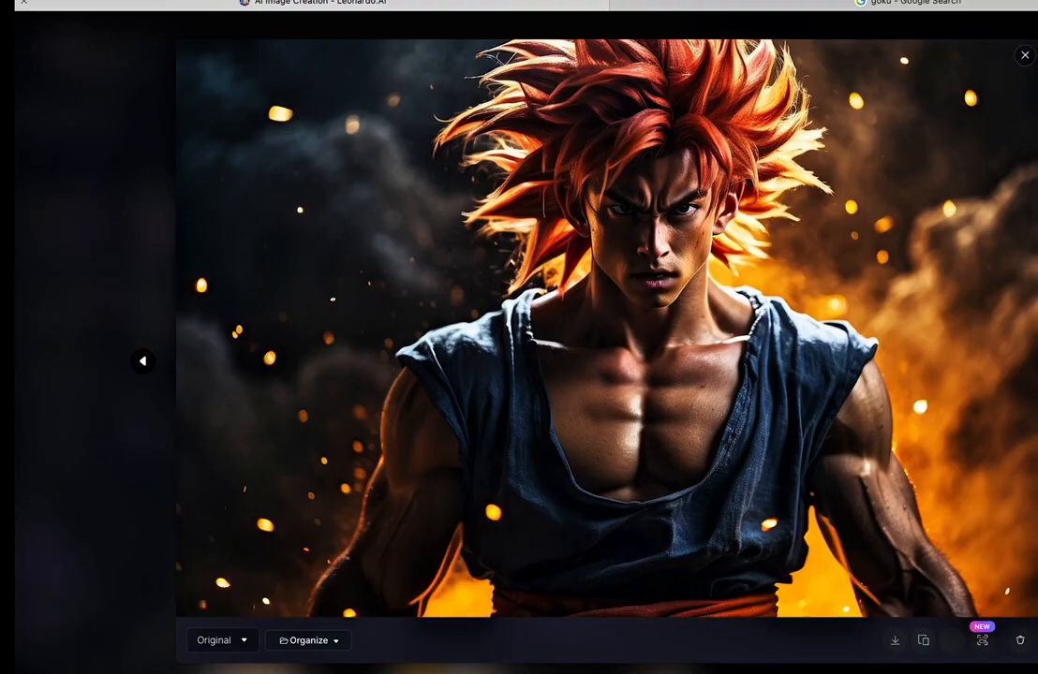
key("Escape")
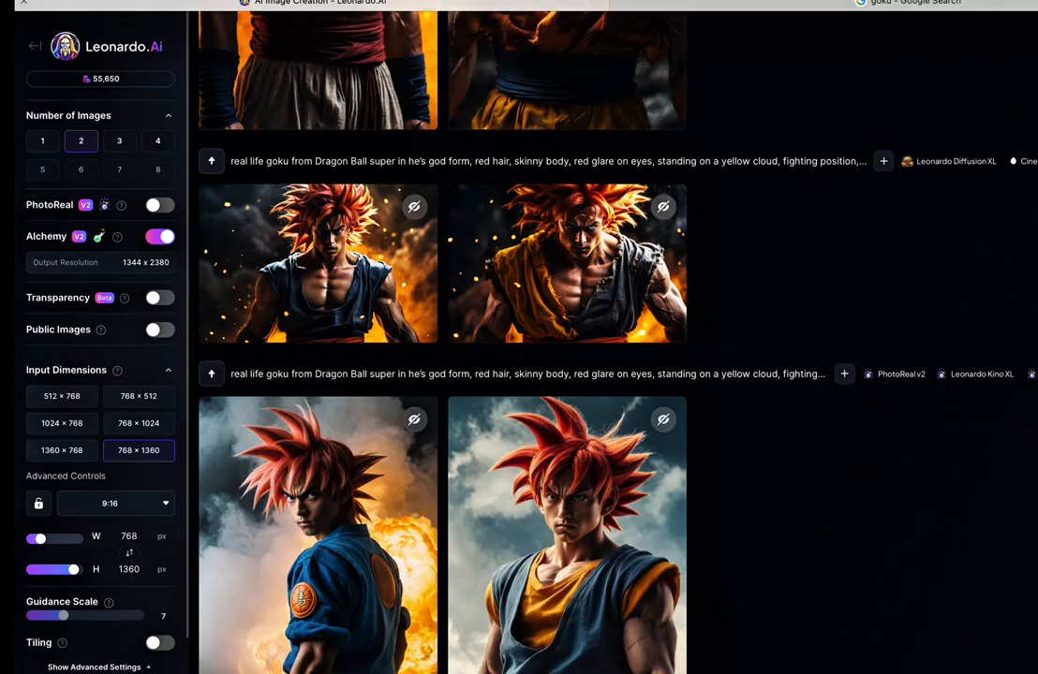
scroll(343, 226, "up", 3)
scroll(723, 275, "up", 2)
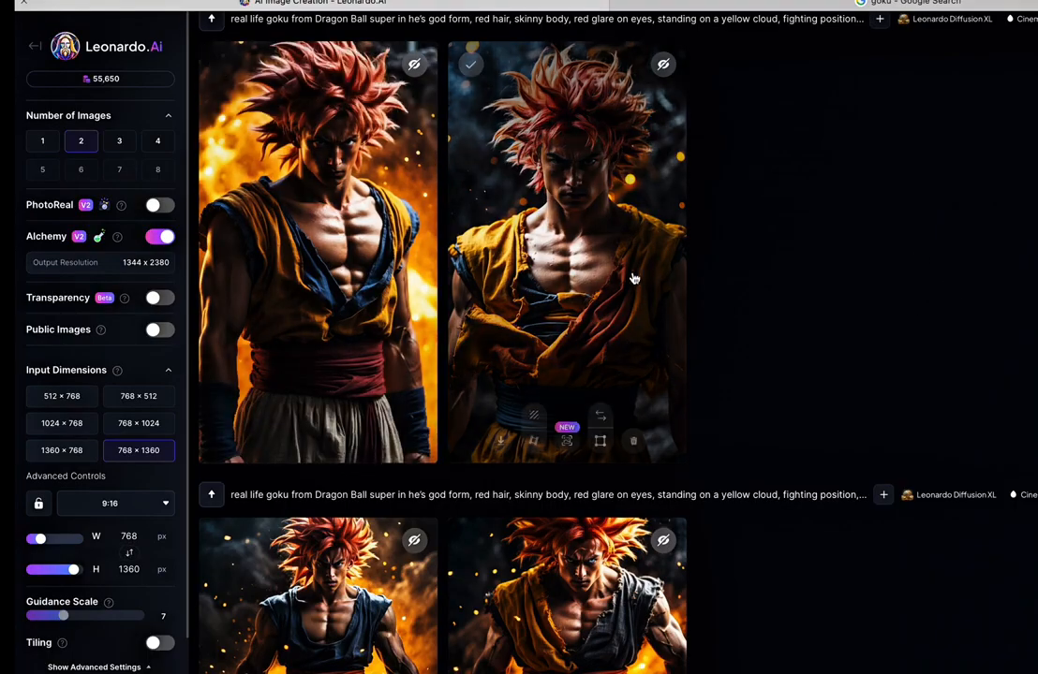
scroll(709, 280, "up", 3)
scroll(709, 270, "up", 1)
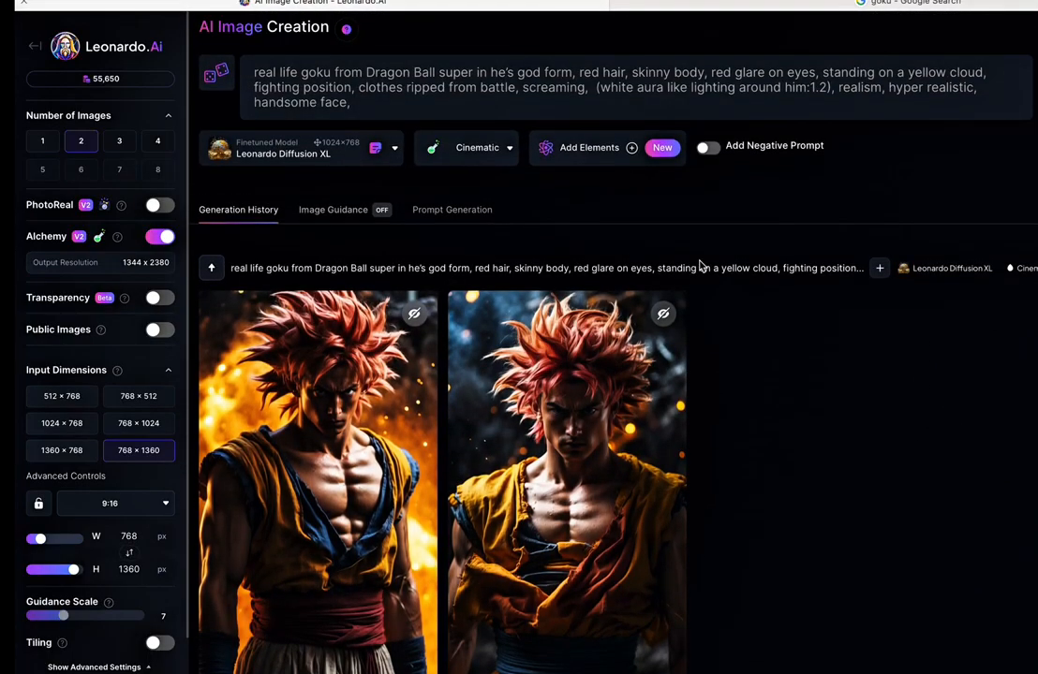
scroll(863, 255, "down", 2)
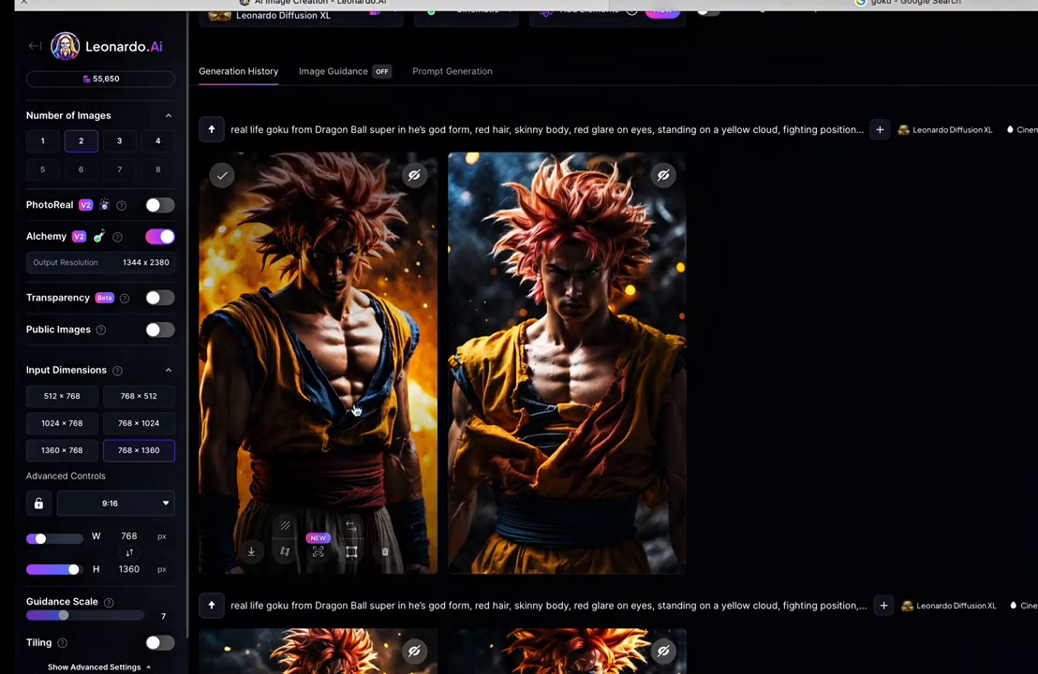
- Set Goku's hair colour in the yellow cloud prompt to "white and silver"
scroll(1013, 354, "up", 2)
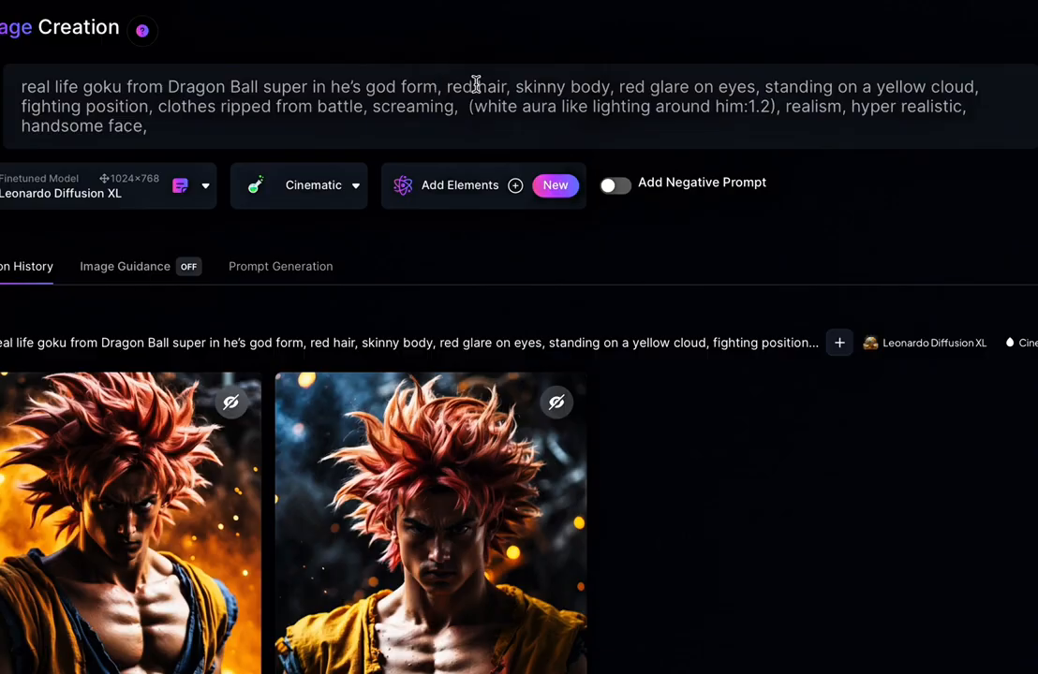
left_click(477, 86)
key("BackSpace")
key("BackSpace")
key("BackSpace")
key("BackSpace")
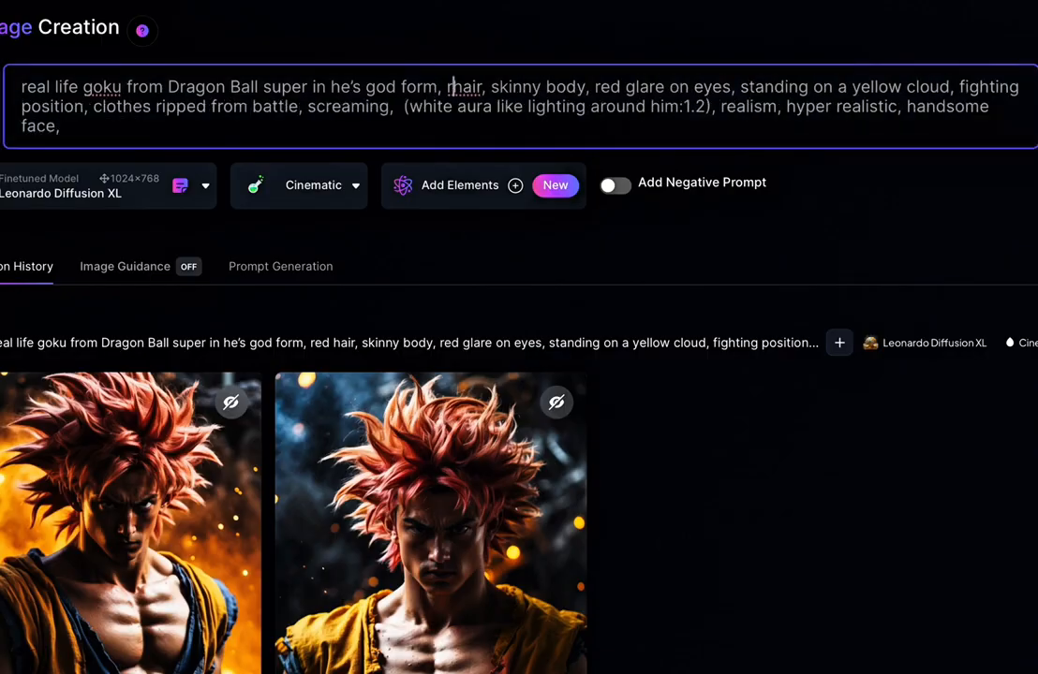
type("white ")
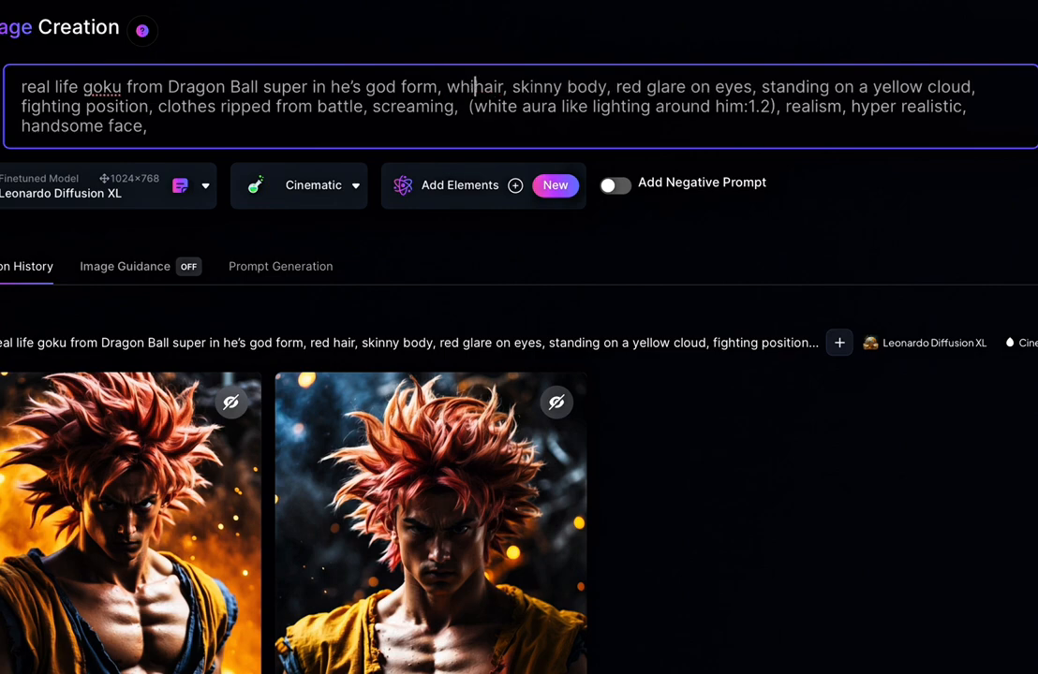
type("and silv")
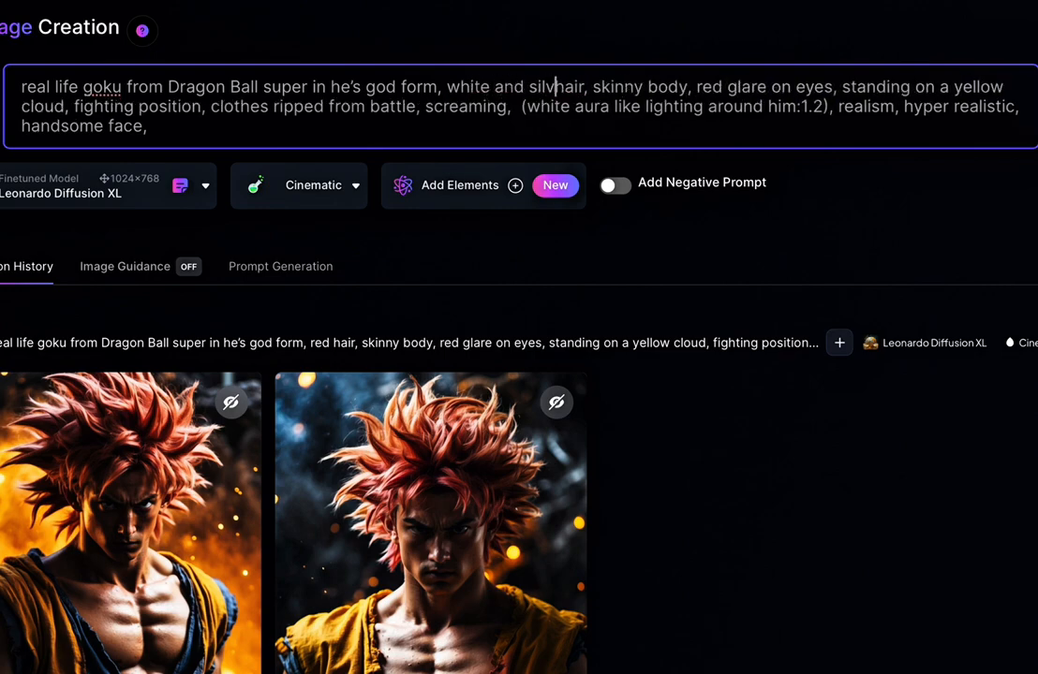
type("er")
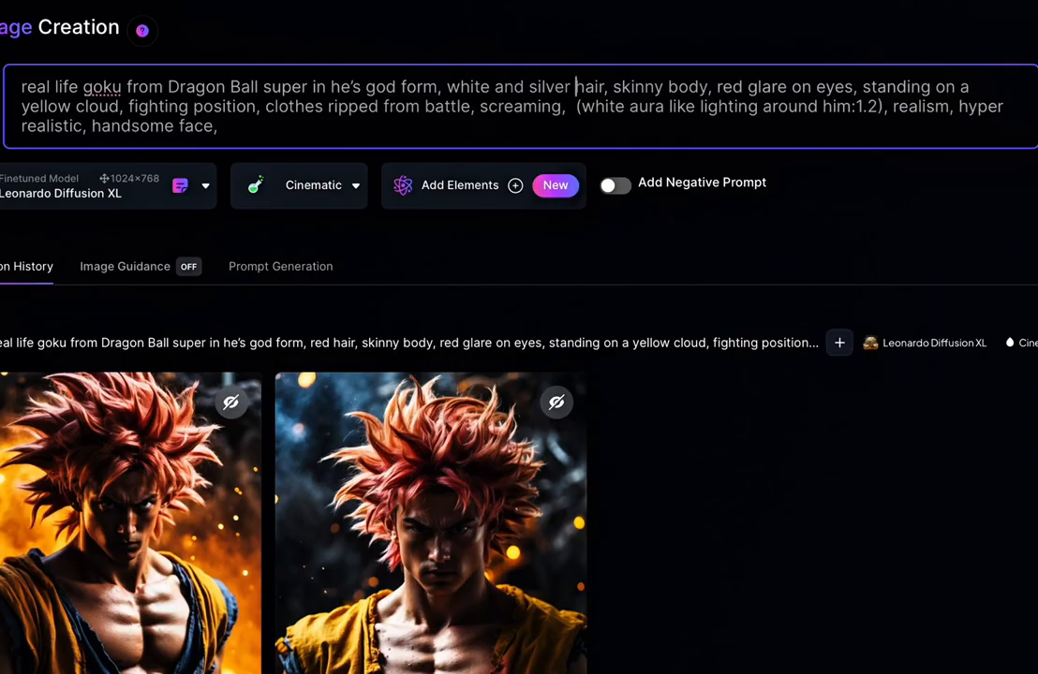
- Generate the images with white and silver hair, plus a version with Goku's hair colour set to "blue"
key("Return")
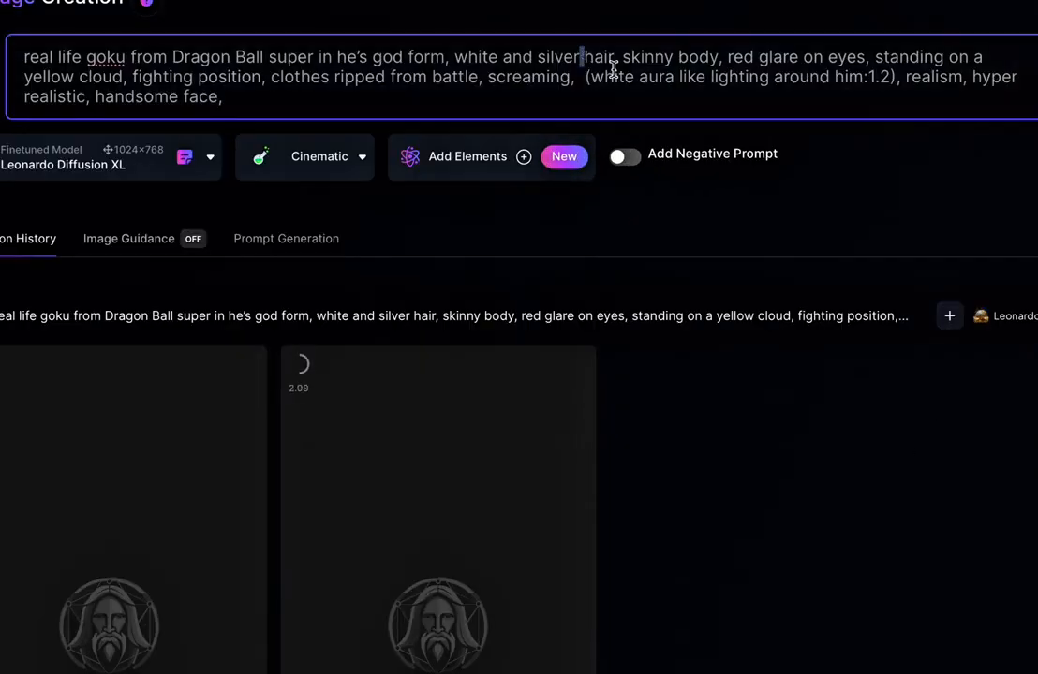
key("BackSpace")
key("BackSpace")
key("BackSpace")
key("BackSpace")
key("BackSpace")
key("BackSpace")
key("BackSpace")
key("BackSpace")
key("BackSpace")
key("BackSpace")
key("BackSpace")
key("BackSpace")
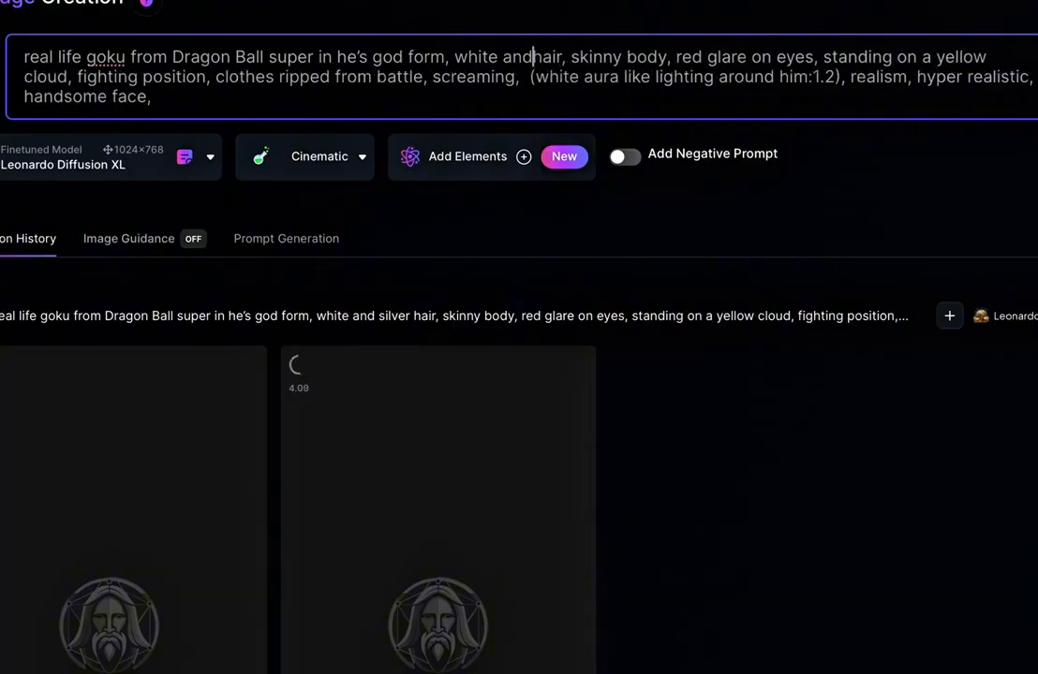
key("BackSpace")
key("BackSpace")
key("BackSpace")
key("BackSpace")
key("BackSpace")
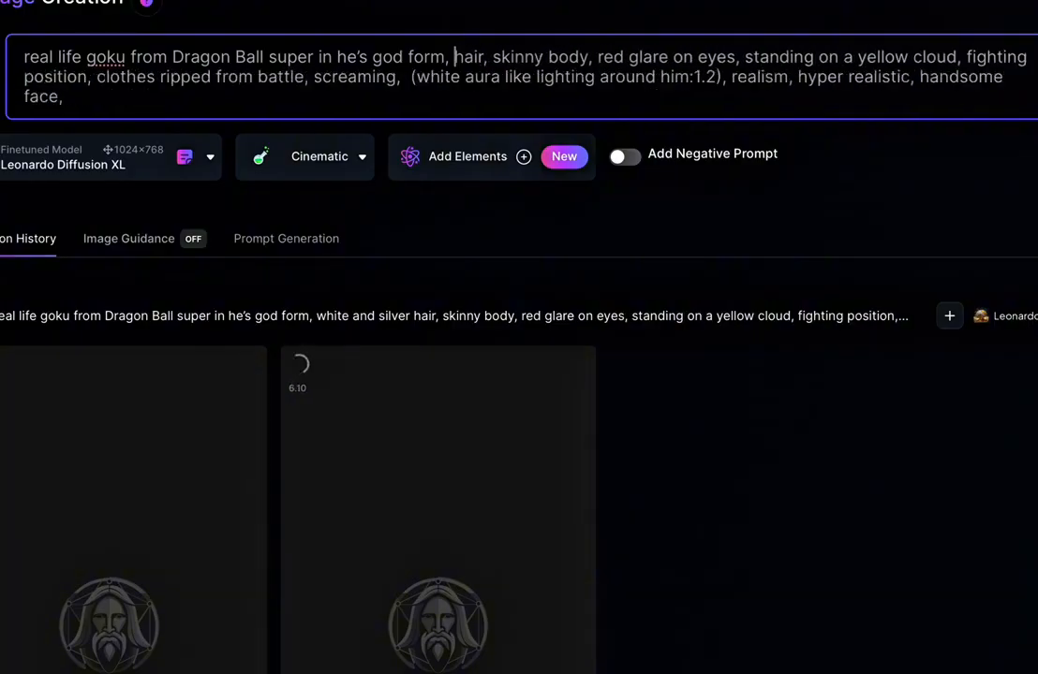
type("blue")
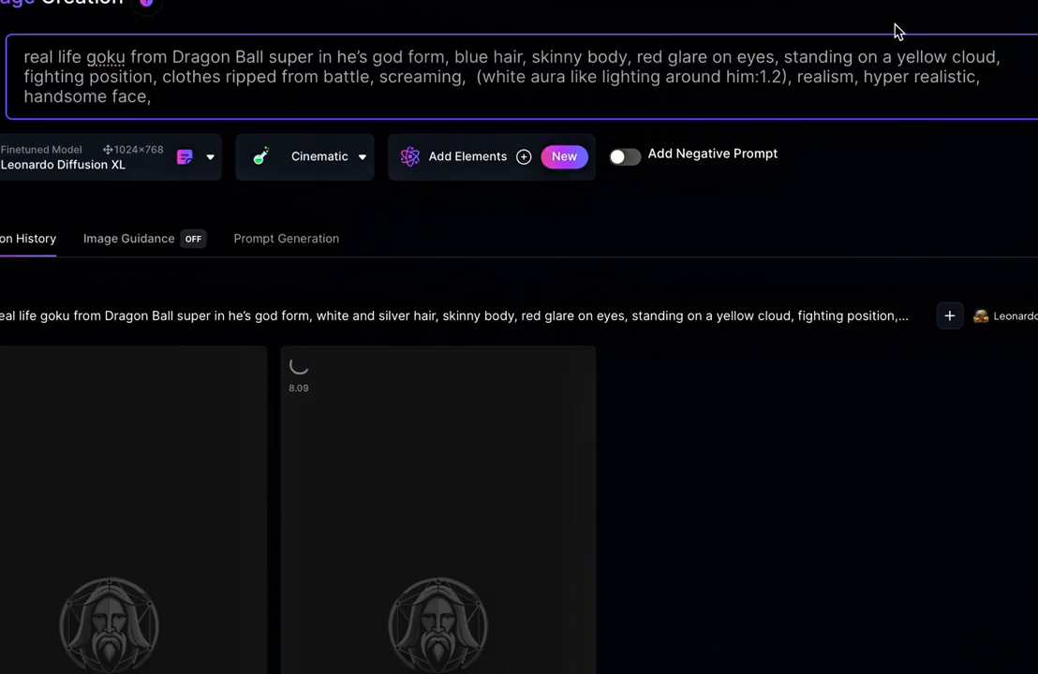
key("ctrl+Return")
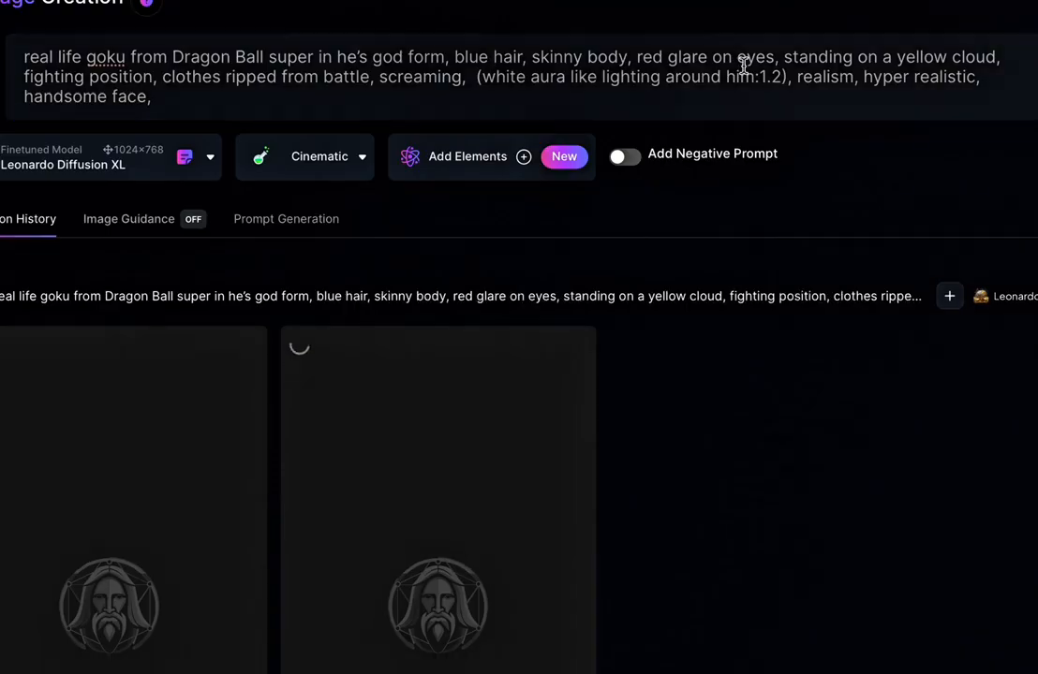
- Set Goku's hair colour in the prompt to "black" and generate the images
left_click(489, 56)
key("BackSpace")
key("BackSpace")
key("BackSpace")
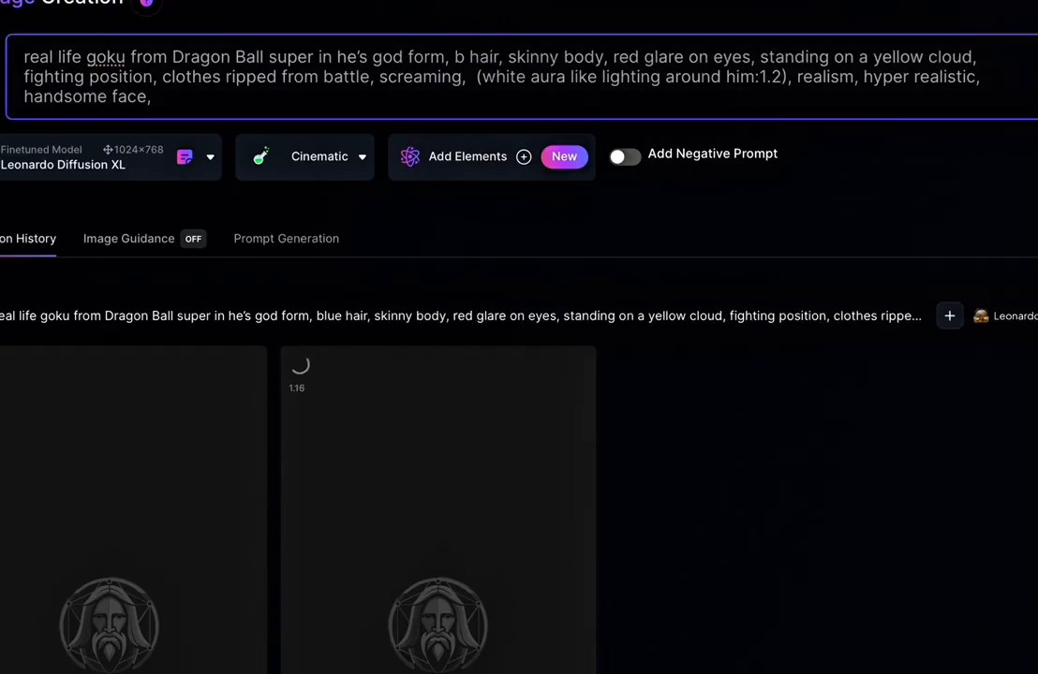
type("black")
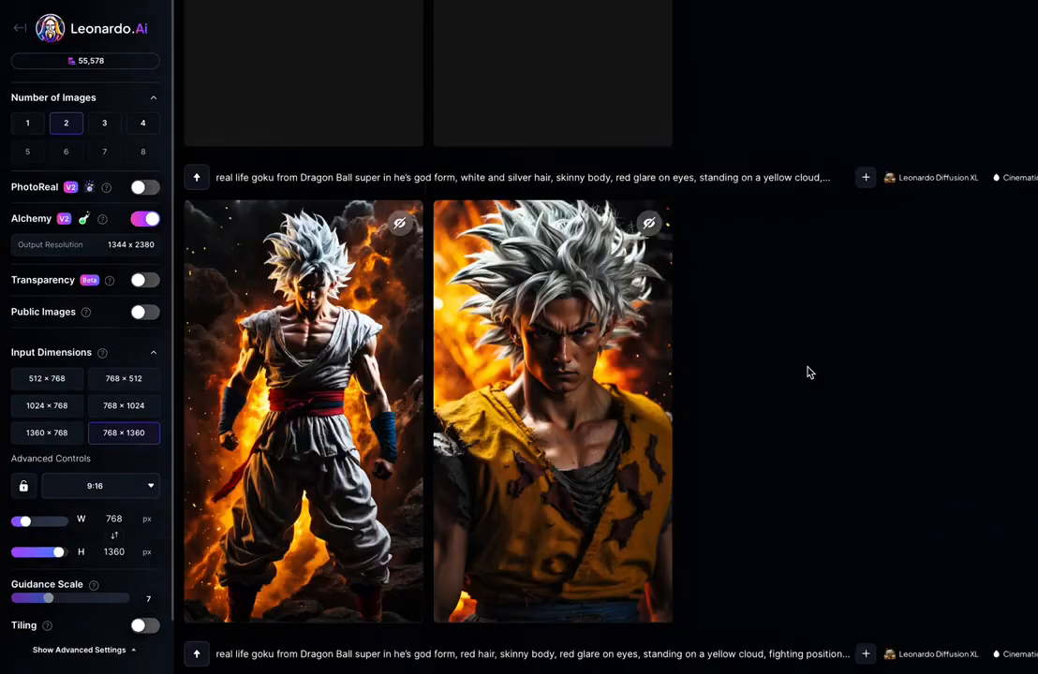
- Enlarge the silver-haired Goku image with the torn yellow outfit to inspect it, and close it
scroll(809, 372, "down", 3)
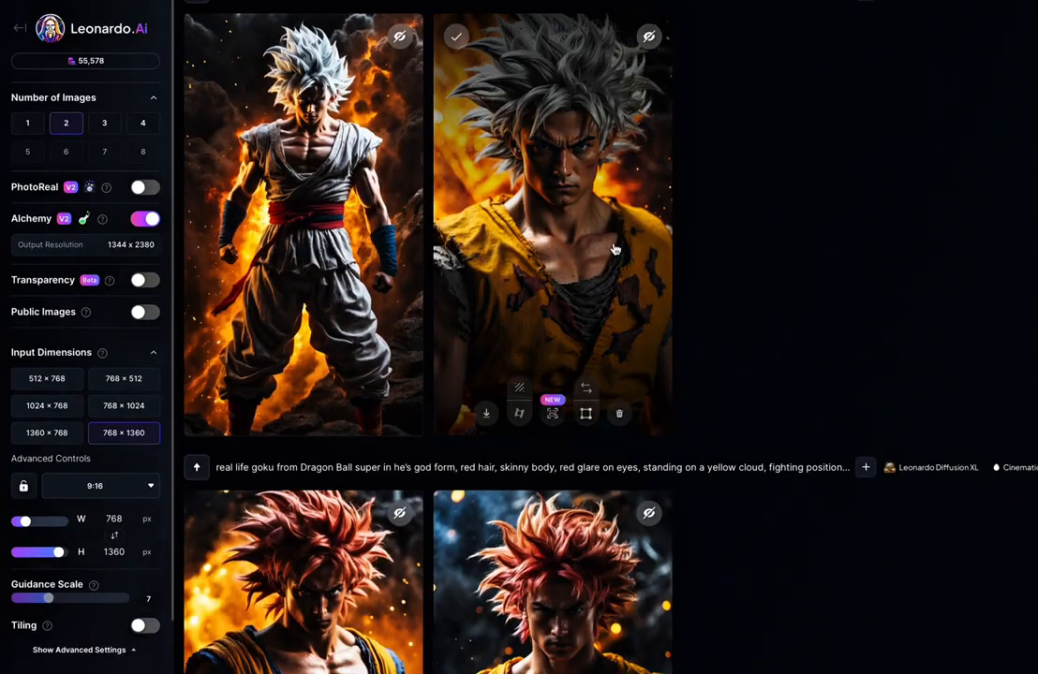
left_click(614, 249)
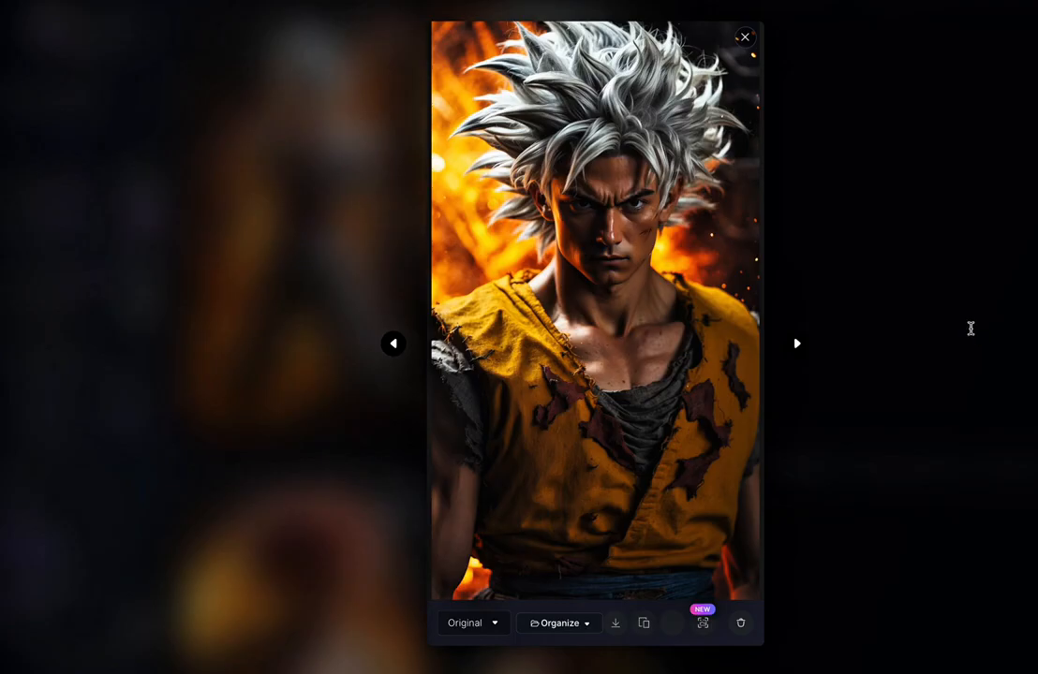
left_click(971, 328)
scroll(901, 333, "down", 3)
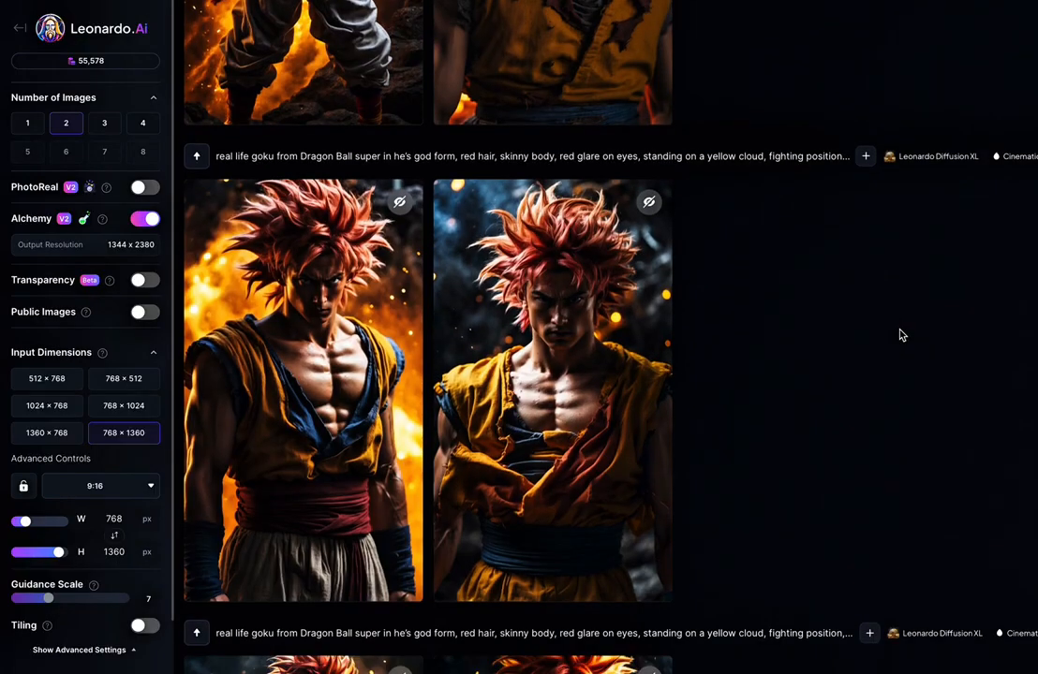
- Compare the black, blue, white and silver, and red-haired Goku images in the generation history
scroll(901, 334, "up", 8)
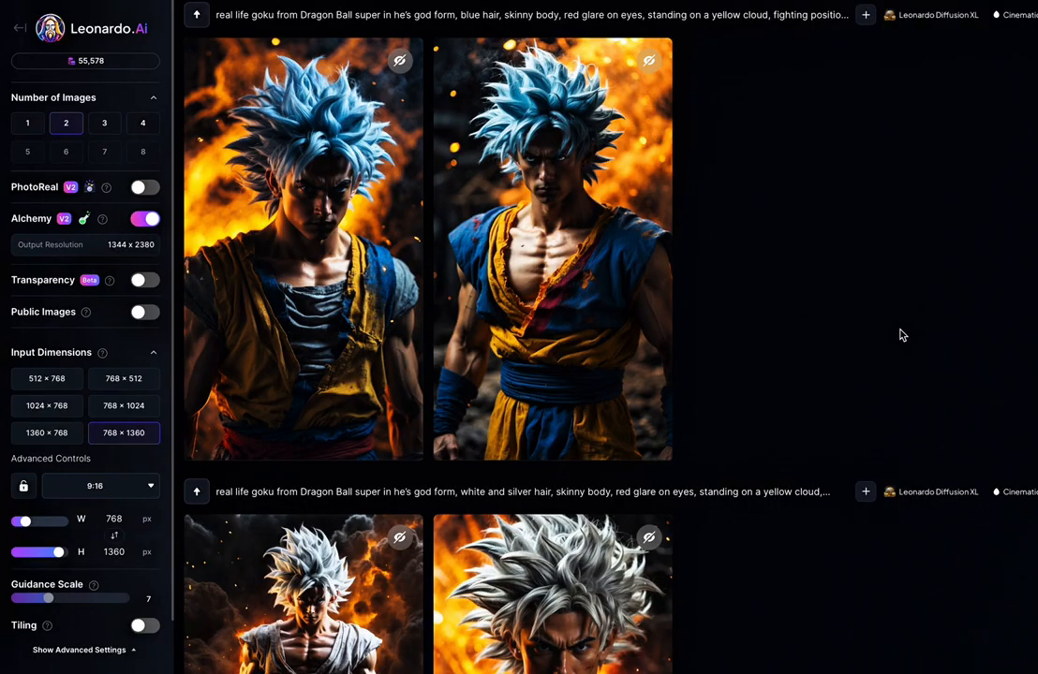
scroll(903, 334, "up", 1)
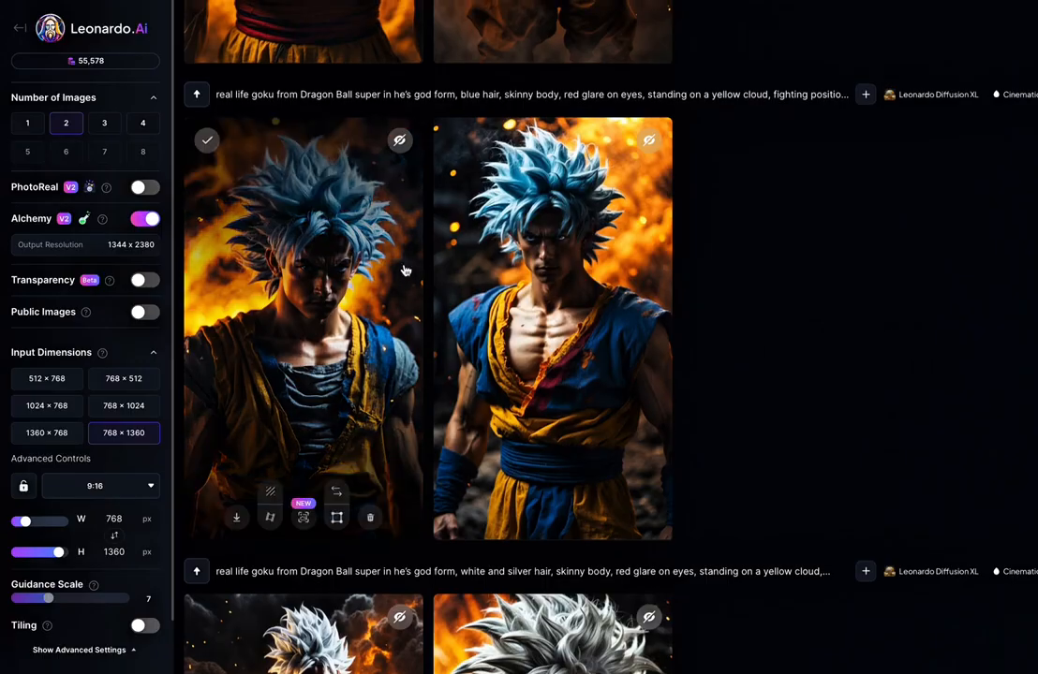
scroll(398, 271, "up", 4)
scroll(847, 317, "up", 1)
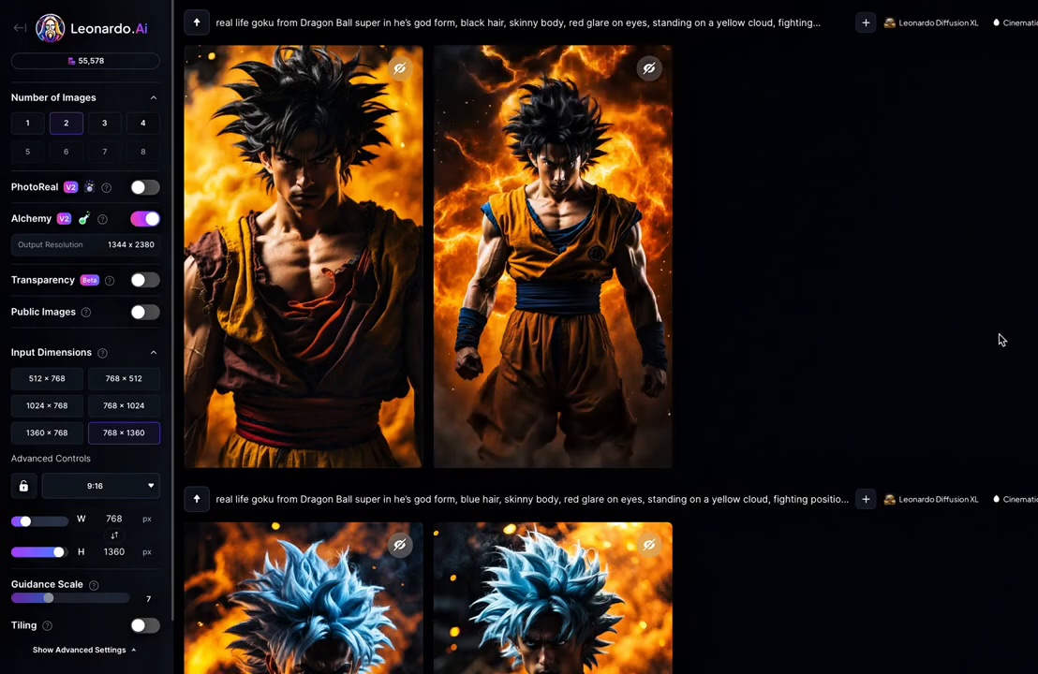
scroll(974, 337, "up", 3)
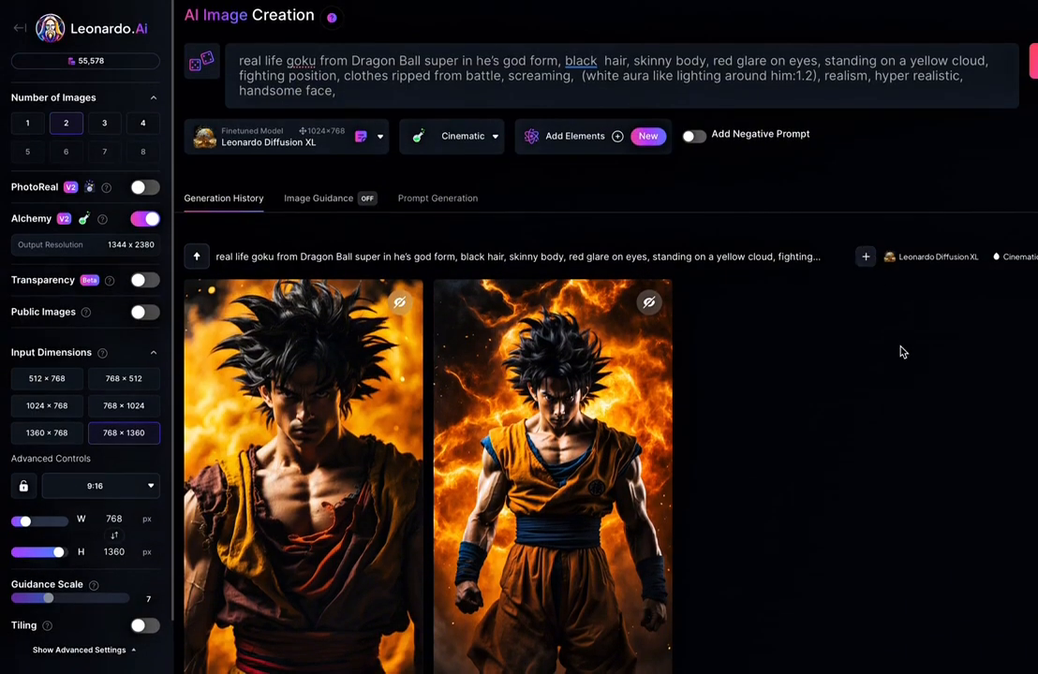
scroll(787, 347, "down", 8)
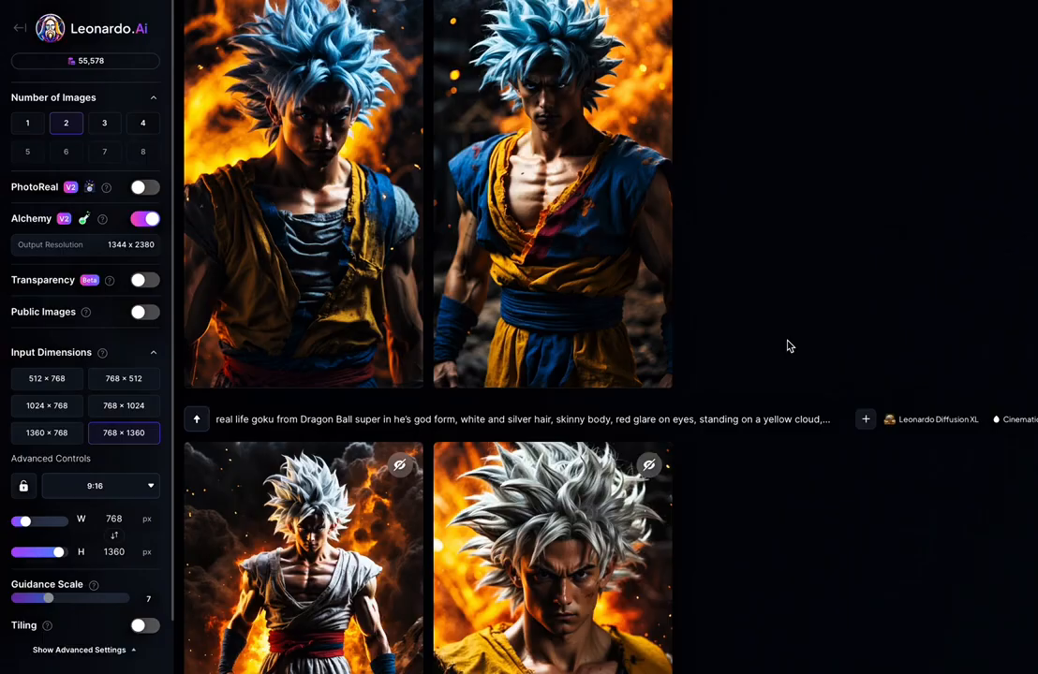
scroll(787, 346, "down", 3)
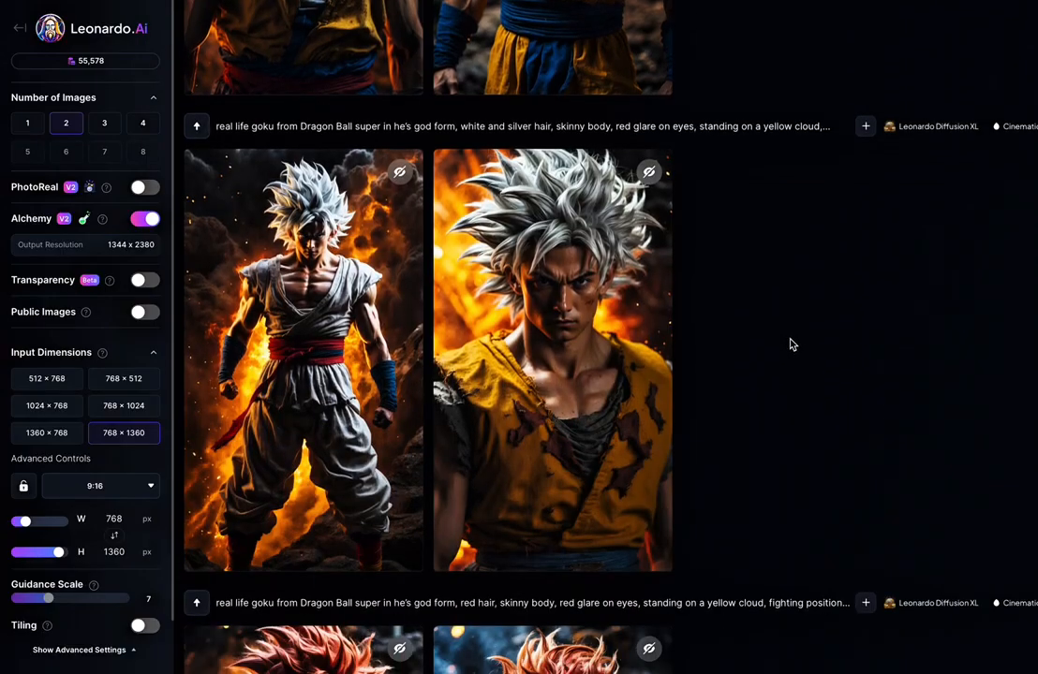
scroll(790, 345, "down", 5)
scroll(790, 345, "down", 1)
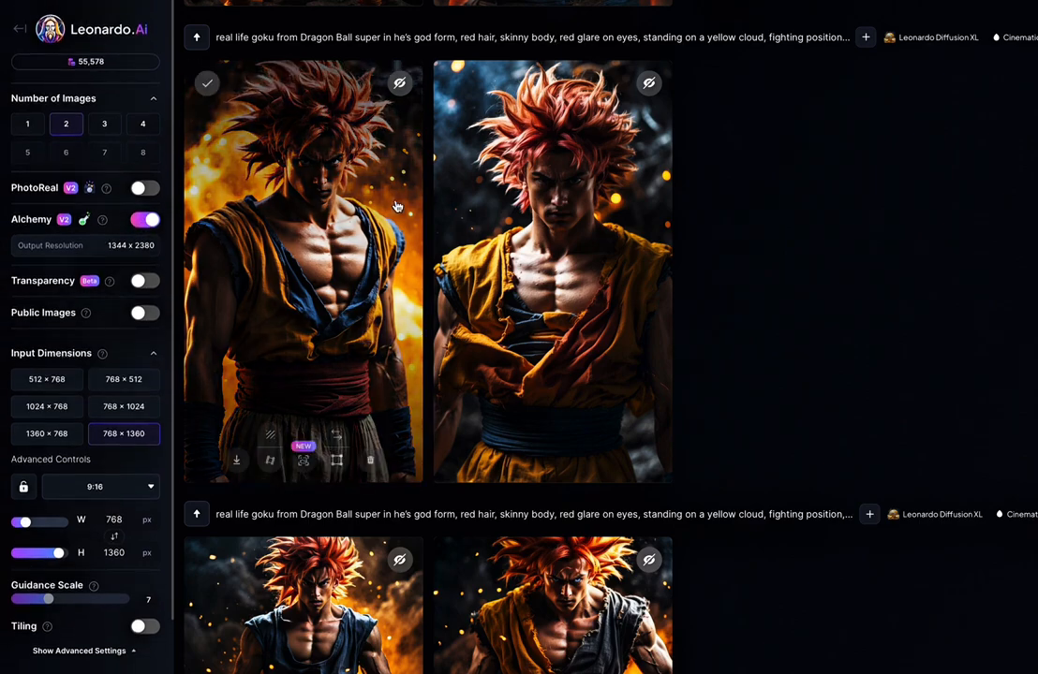
scroll(398, 204, "up", 6)
scroll(398, 203, "up", 8)
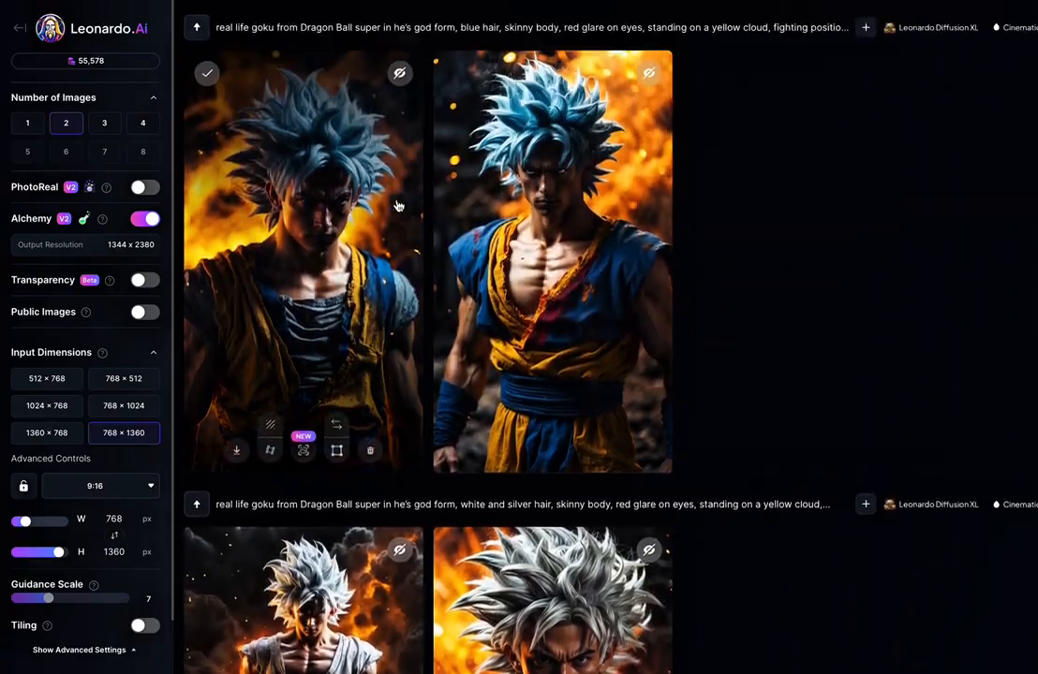
scroll(398, 204, "up", 3)
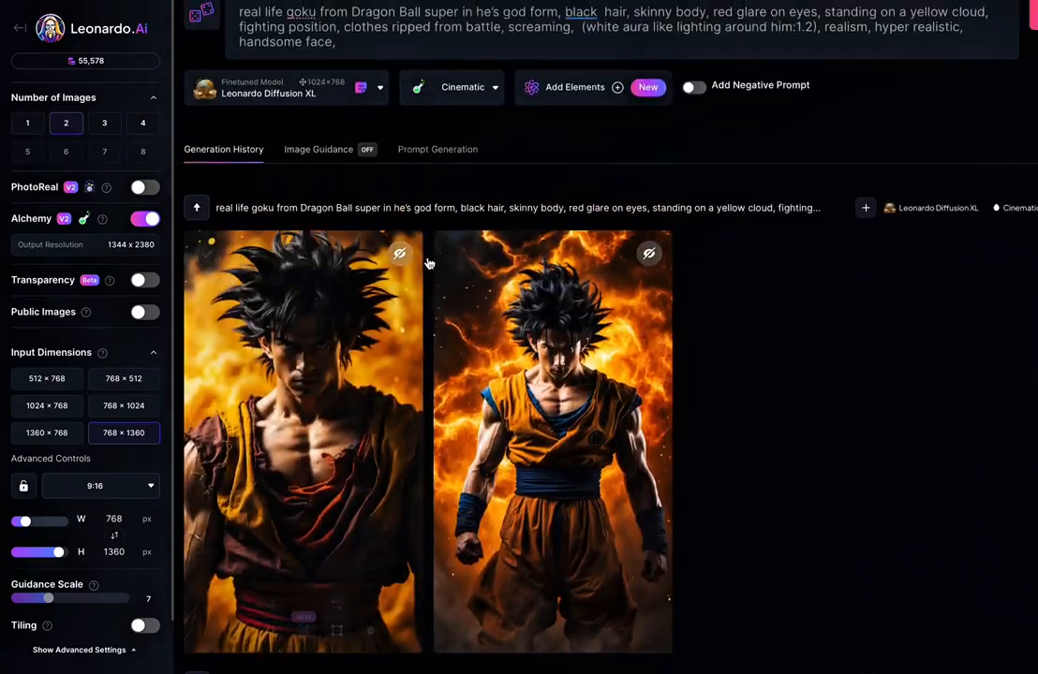
- Add "shot on imax, highest resolution," to the end of the black-haired Goku prompt and generate the images
left_click(354, 44)
type("shot ")
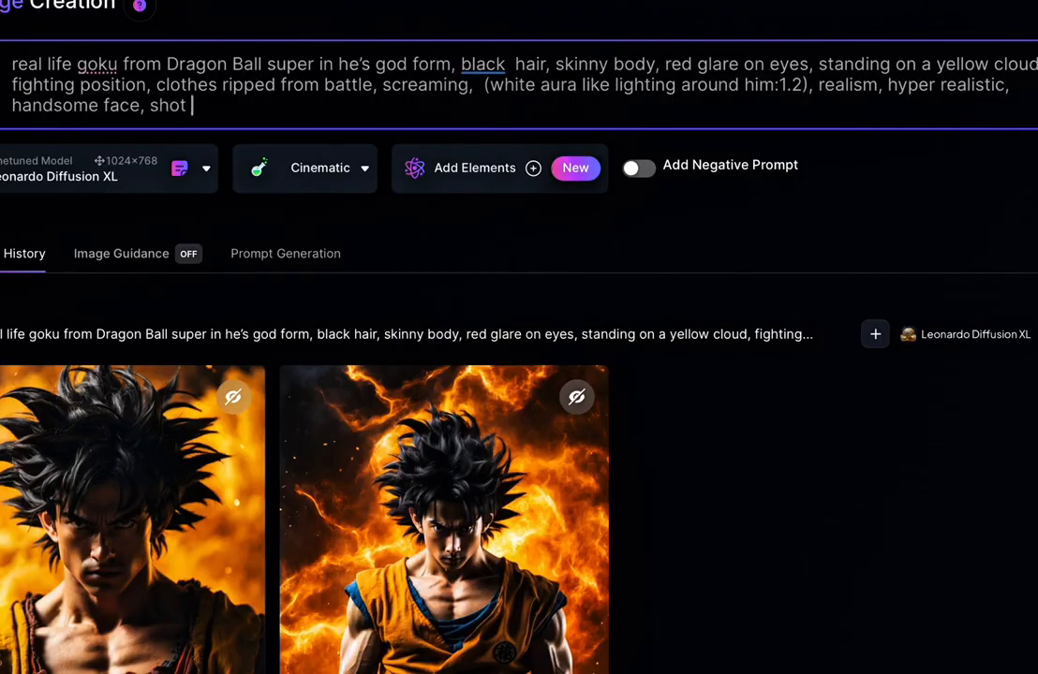
type("on imax ")
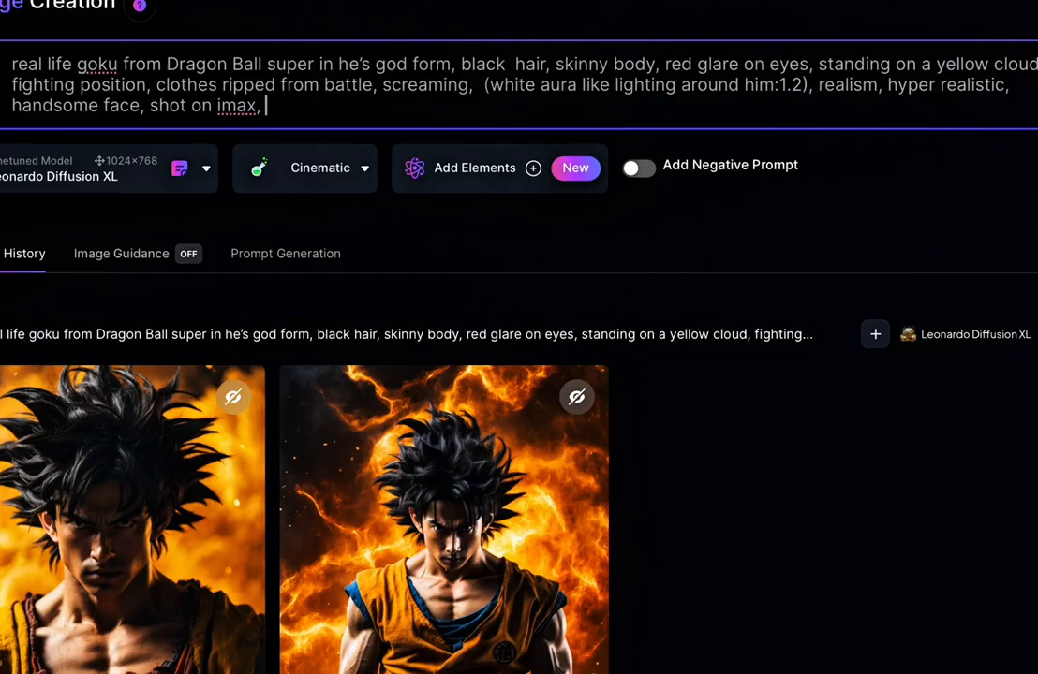
type(" highest reso")
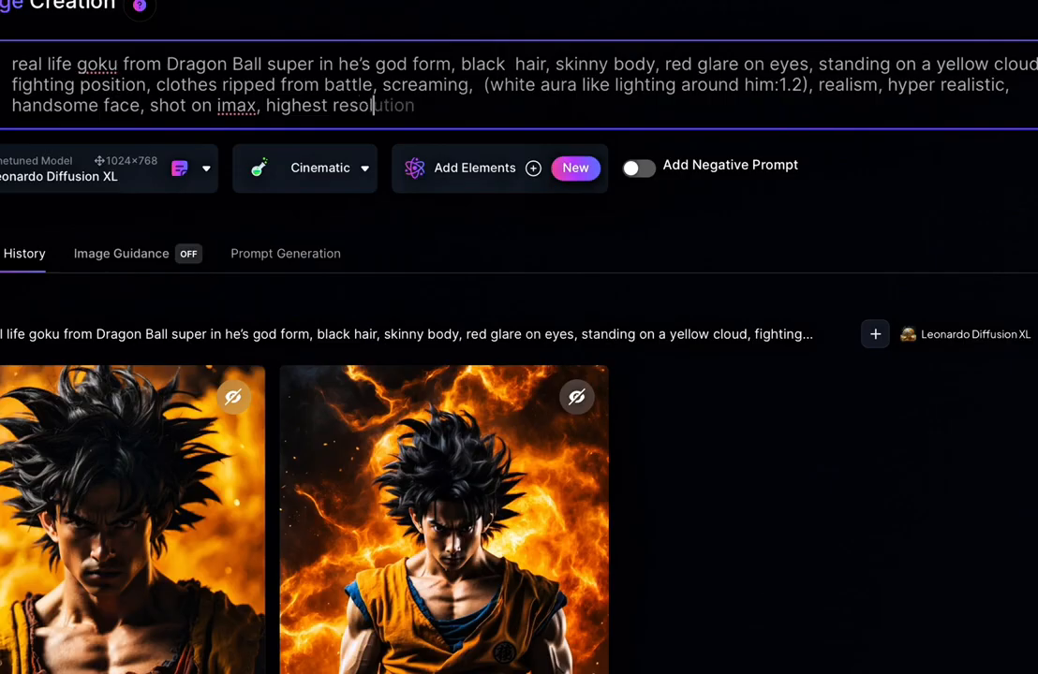
type("lution,")
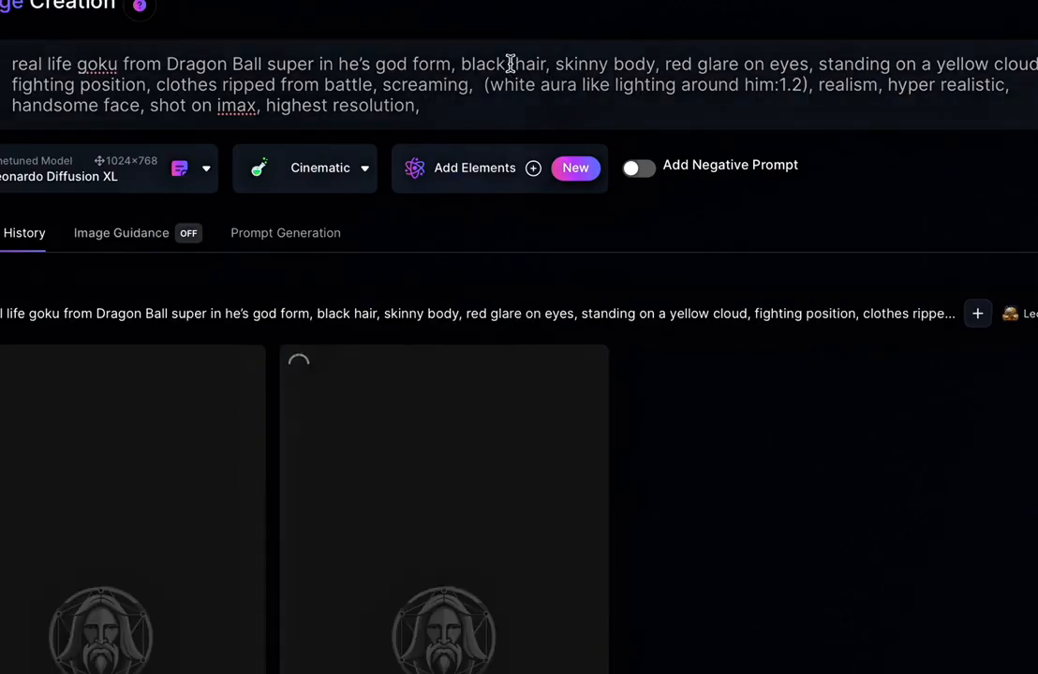
- Replace "goku" with "Vegueta" in the prompt and generate the black-haired version
left_click(512, 64)
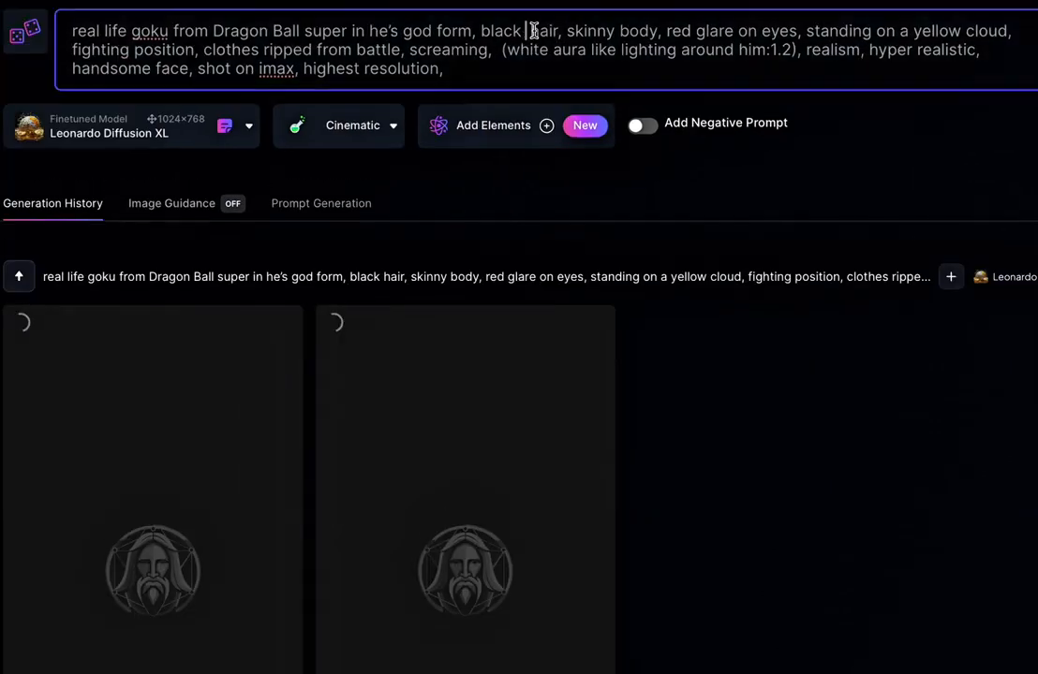
left_click(173, 33)
key("BackSpace")
key("BackSpace")
key("BackSpace")
key("BackSpace")
key("BackSpace")
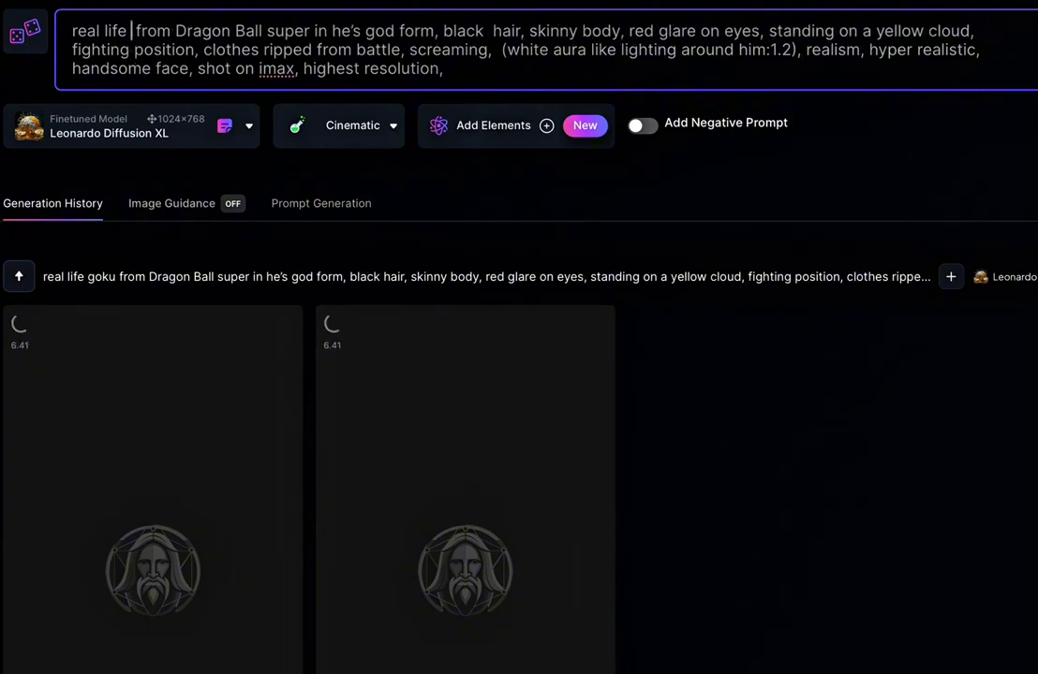
type("Veguet")
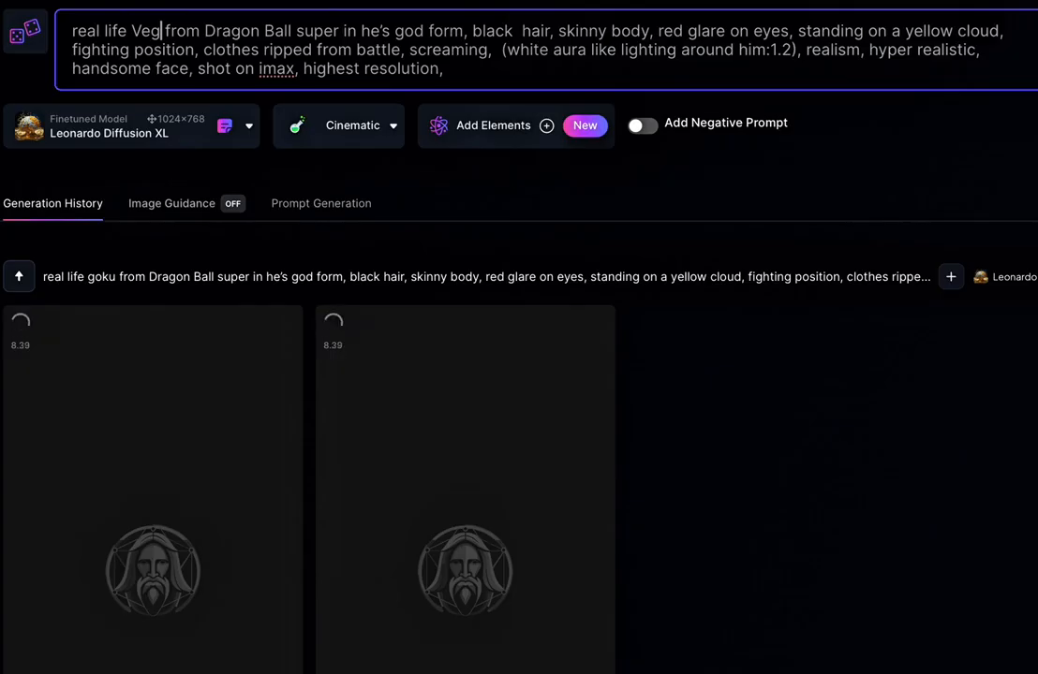
type("a")
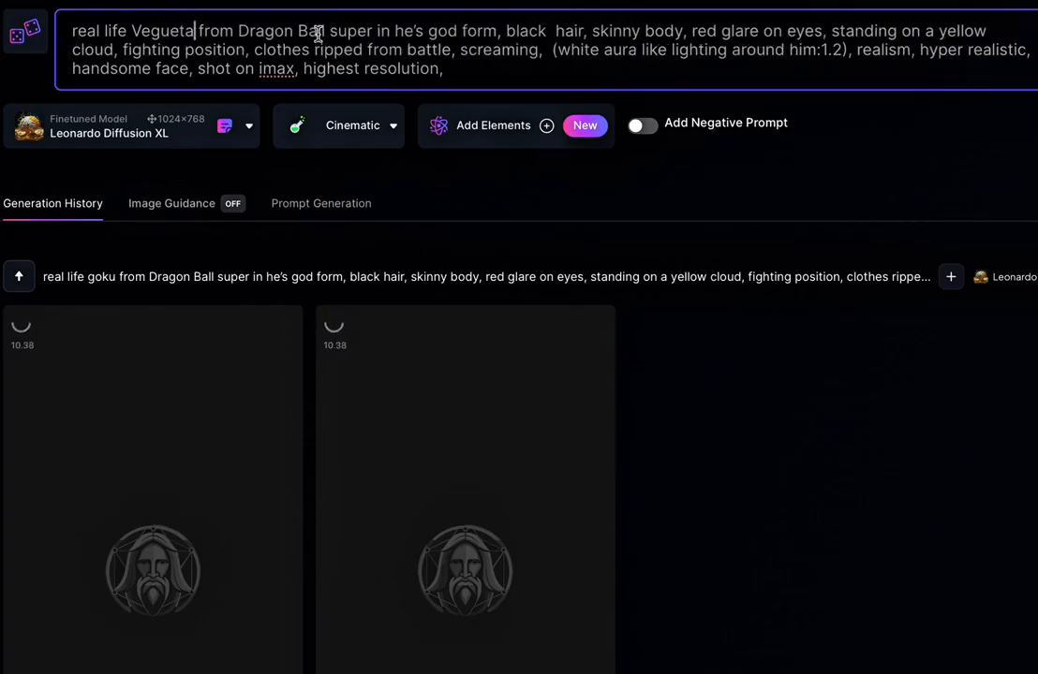
- Set the hair colour in the Vegueta prompt to "golden" and generate the images
left_click(548, 30)
key("BackSpace")
key("BackSpace")
key("BackSpace")
key("BackSpace")
key("BackSpace")
key("BackSpace")
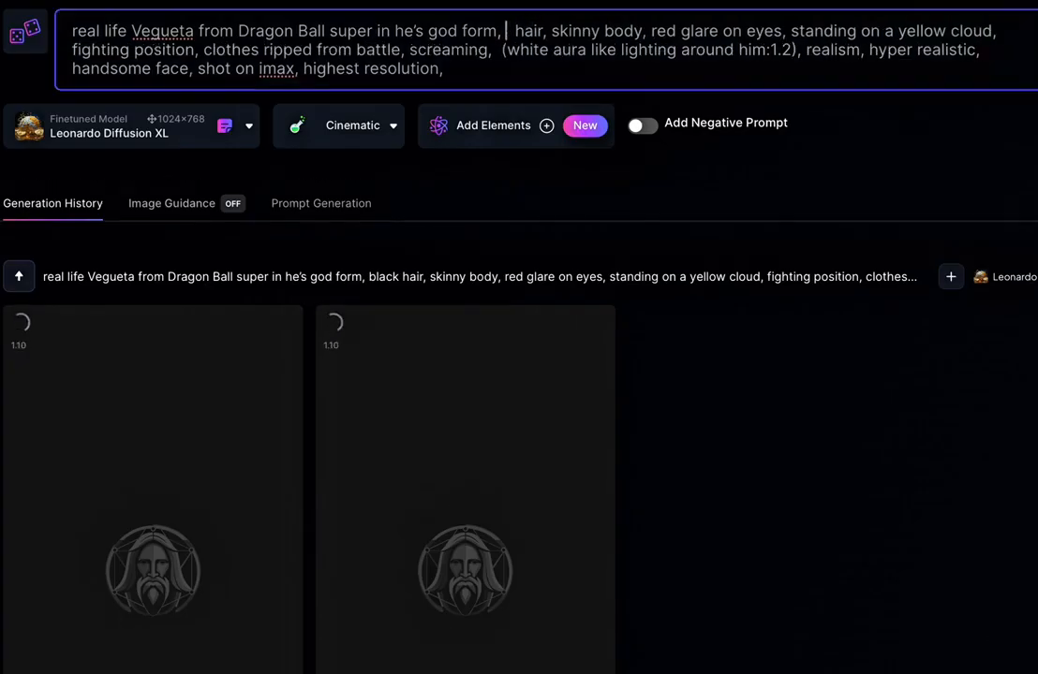
type("golden")
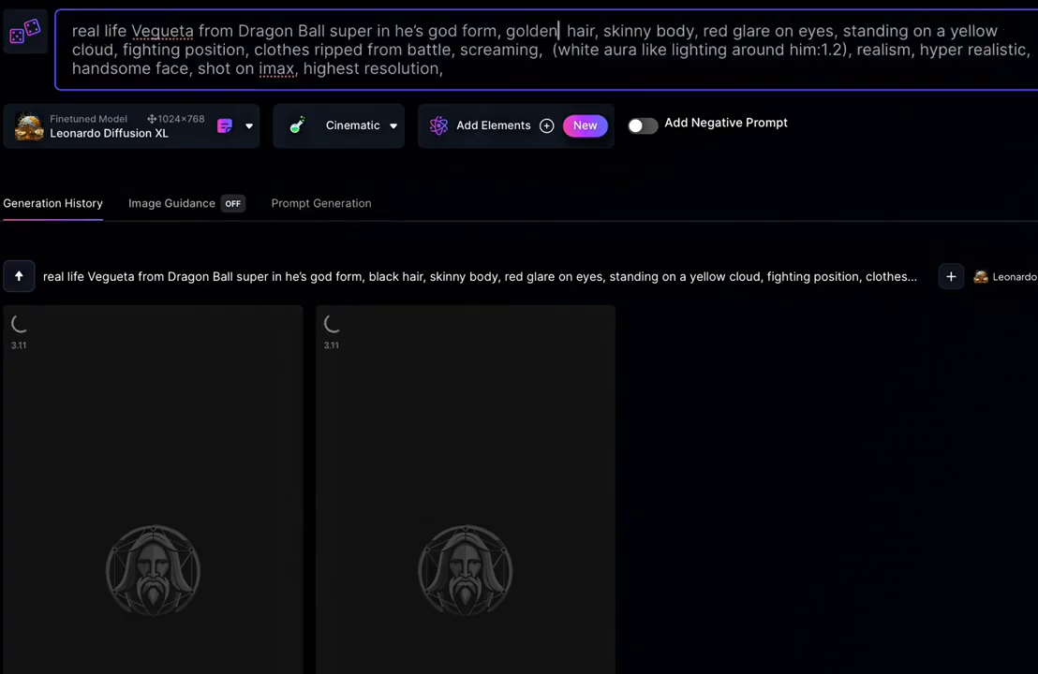
key("BackSpace")
key("Return")
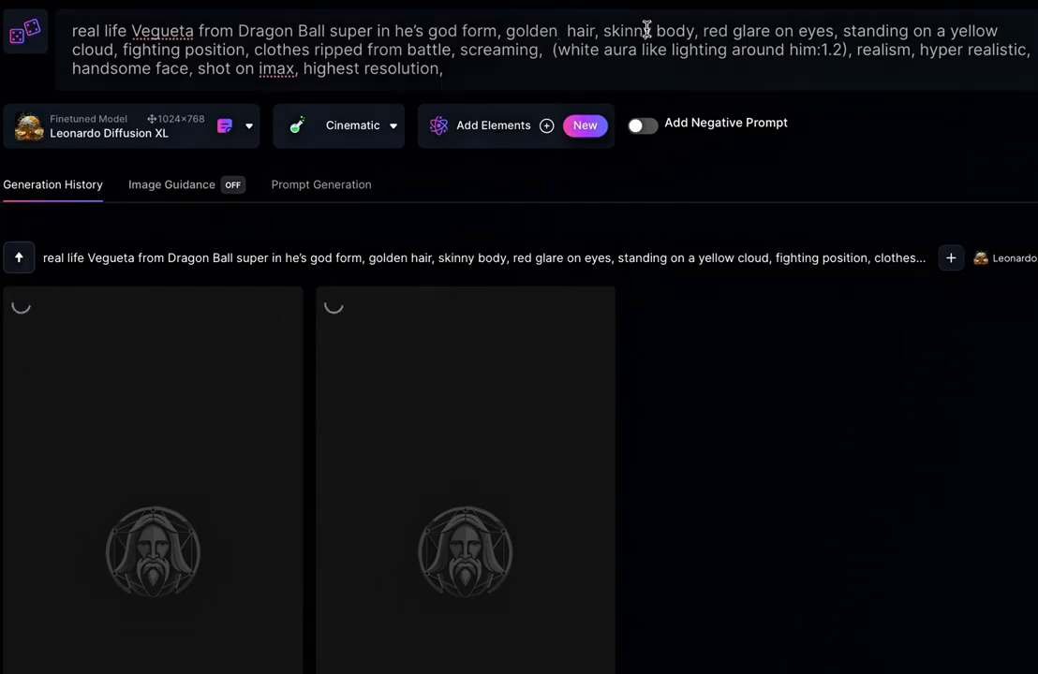
- Set the hair colour in the Vegueta prompt to "blue" and generate the images
left_click(562, 31)
key("BackSpace")
key("BackSpace")
key("BackSpace")
key("BackSpace")
key("BackSpace")
key("BackSpace")
key("BackSpace")
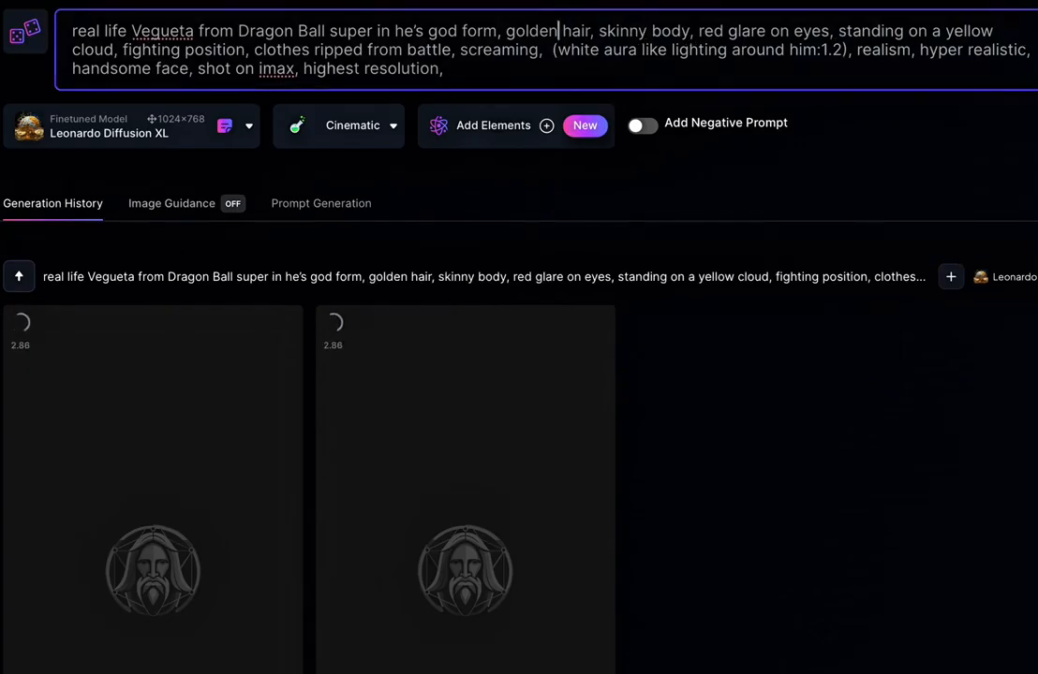
type("blue")
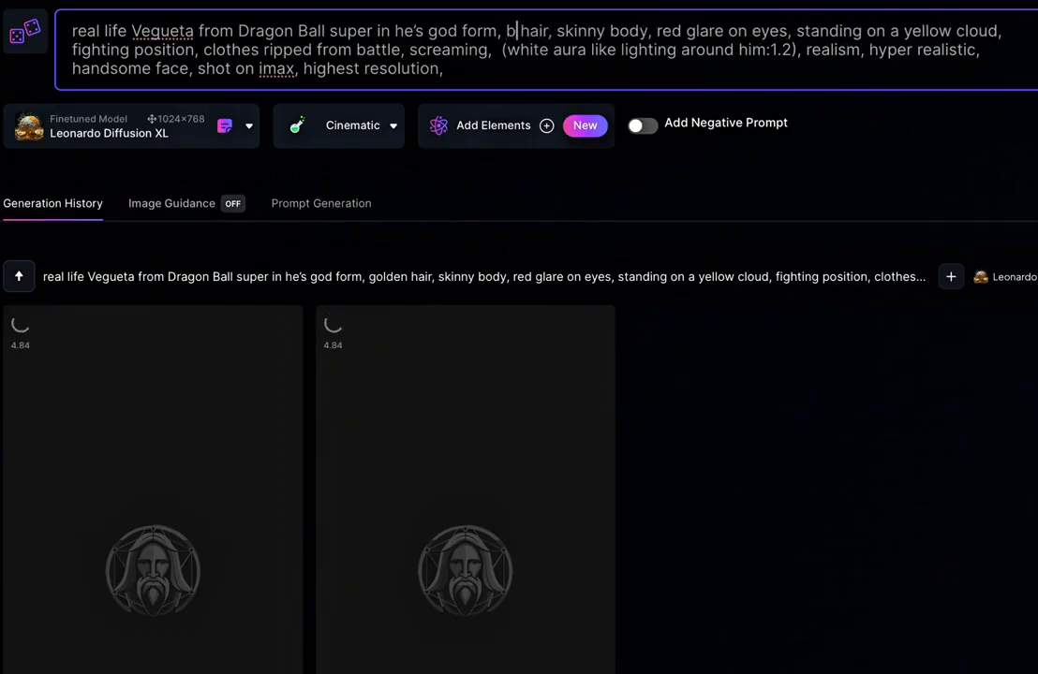
left_click(1036, 37)
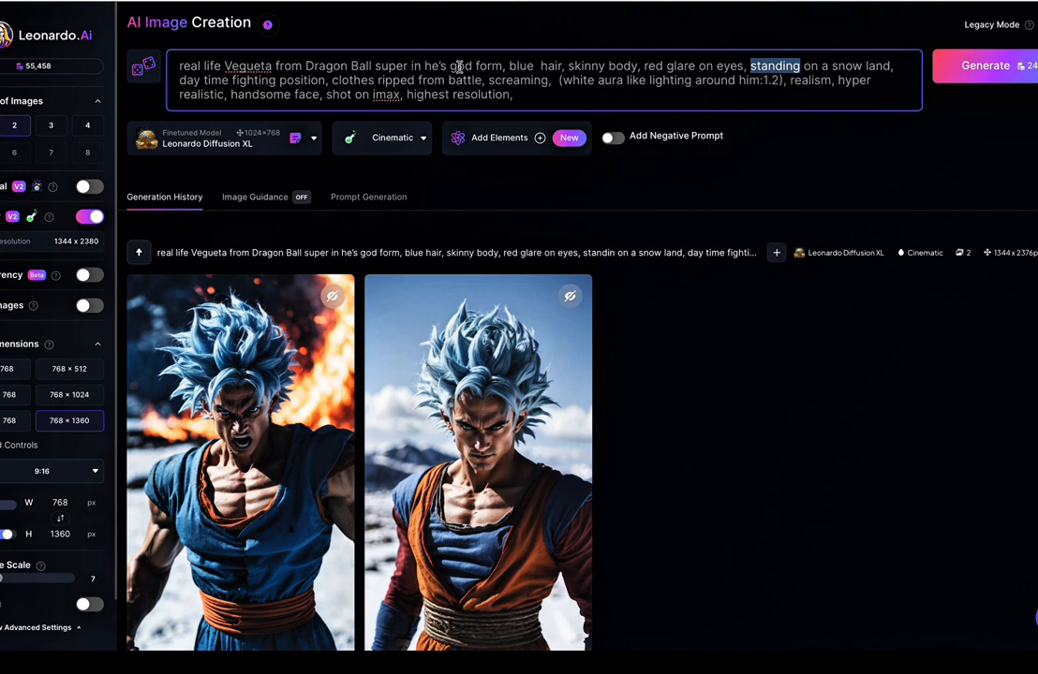
- Switch from the generation history to the image guidance inputs
right_click(260, 66)
left_click(783, 390)
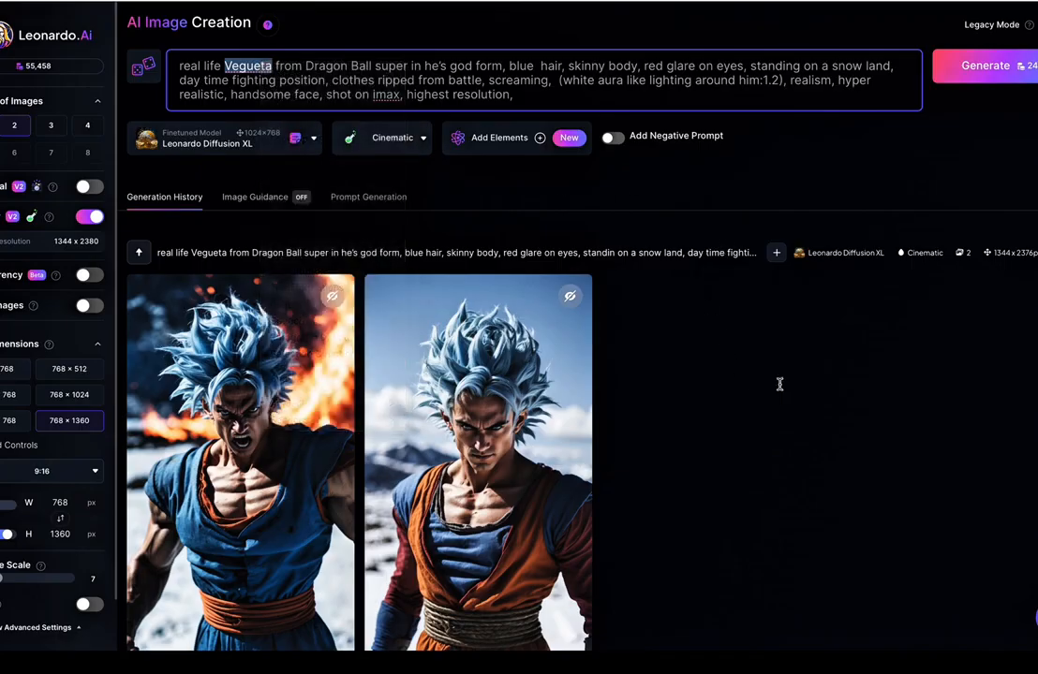
left_click(274, 202)
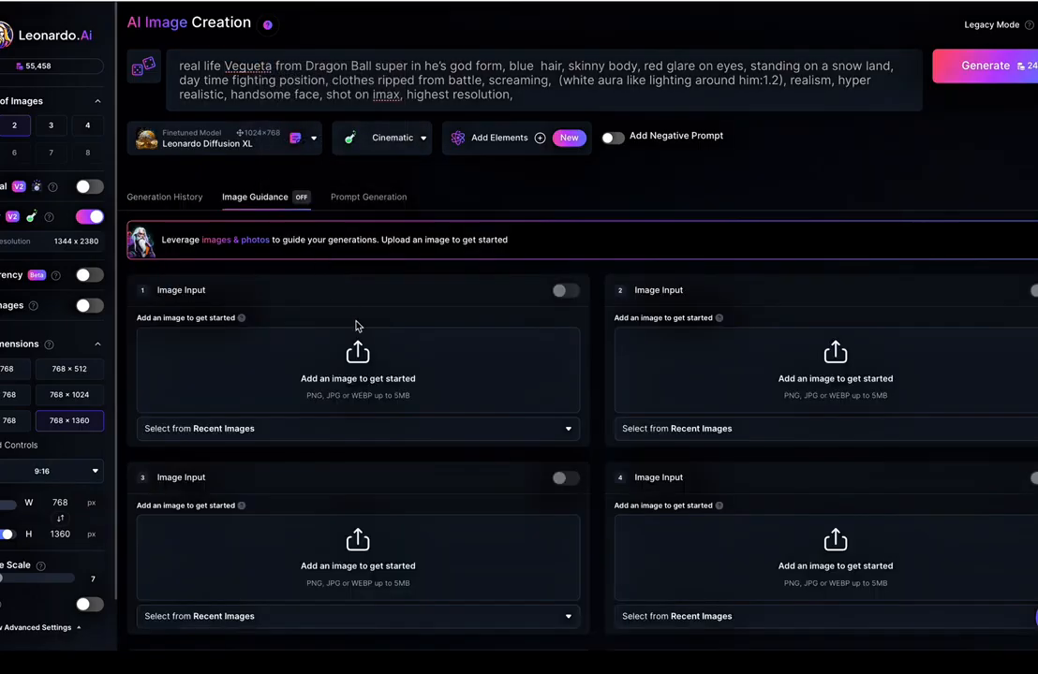
- Open the picker for the first image input, and search Google Images for "vegueta"
left_click(357, 357)
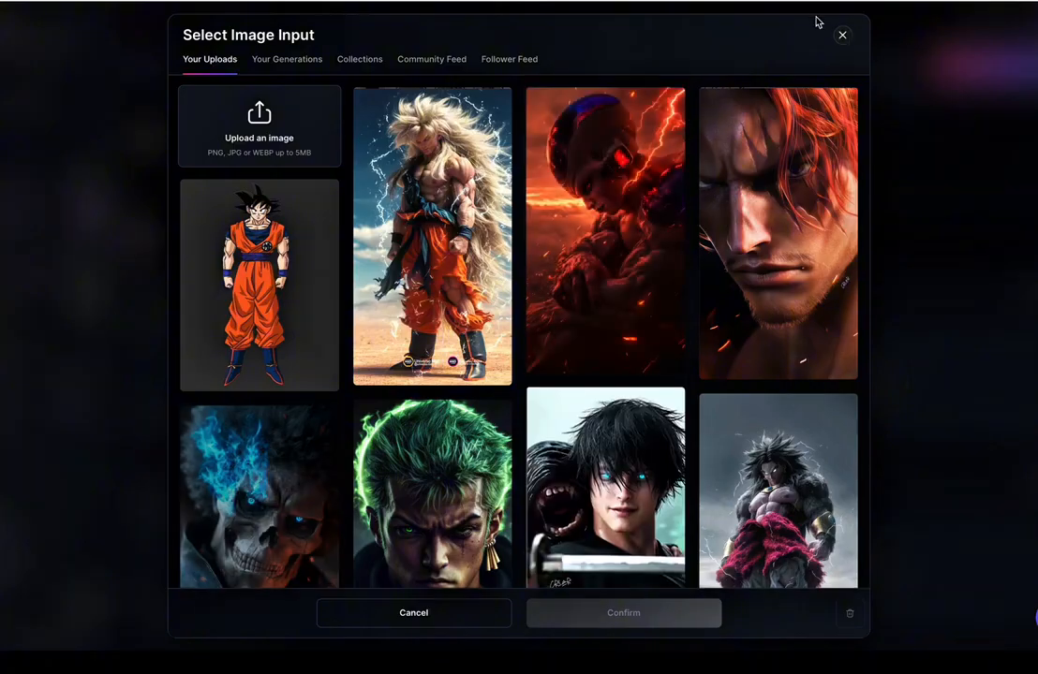
left_click(828, 3)
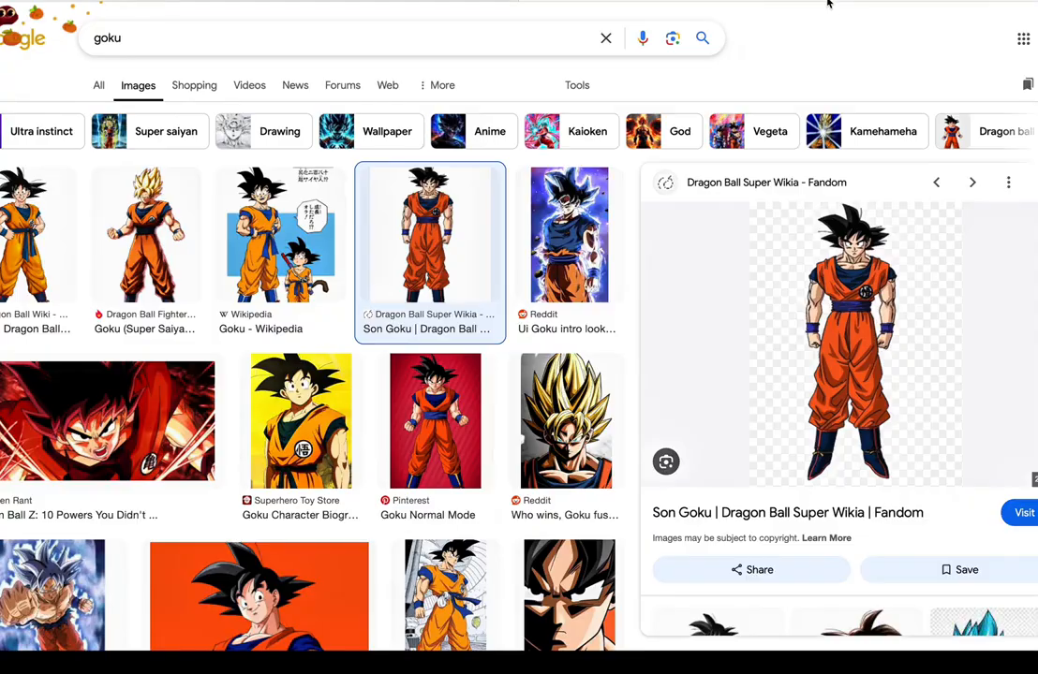
left_click(376, 35)
key("BackSpace")
key("BackSpace")
key("BackSpace")
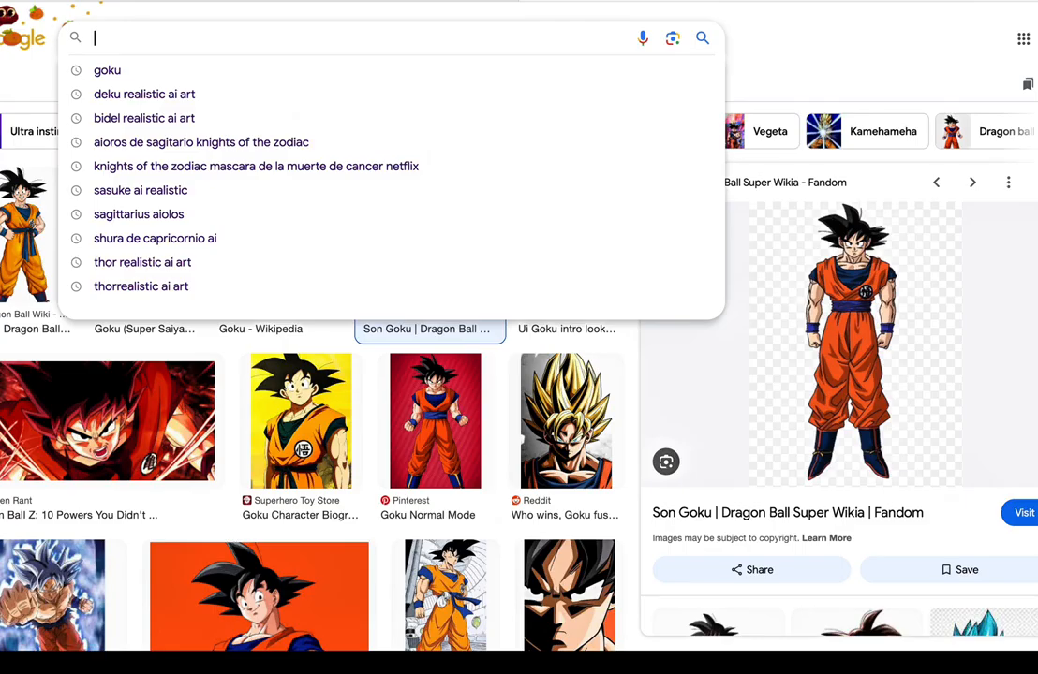
type("vegueta")
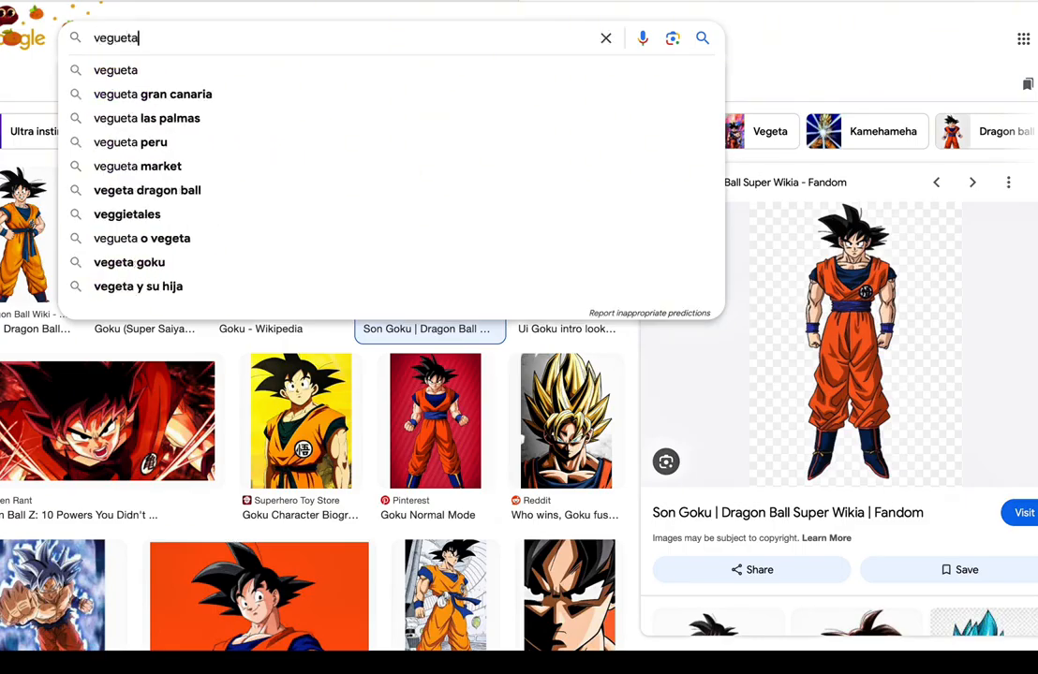
key("Return")
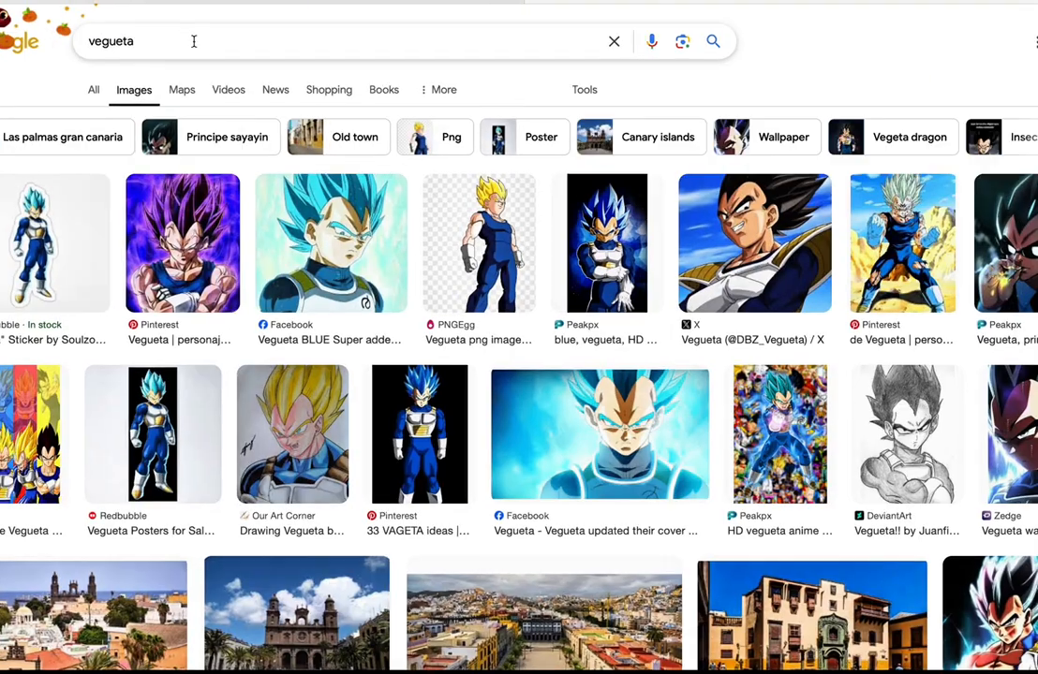
- Refine the Google image search to "vegeta dbz"
left_click(197, 41)
type("d")
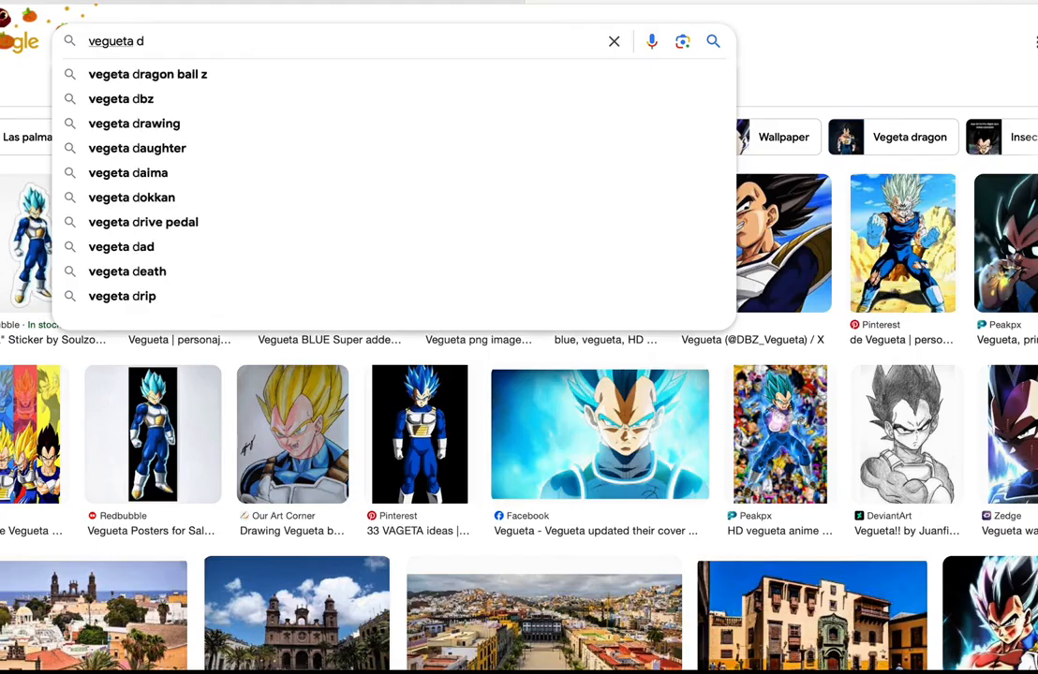
type("bz")
left_click(188, 77)
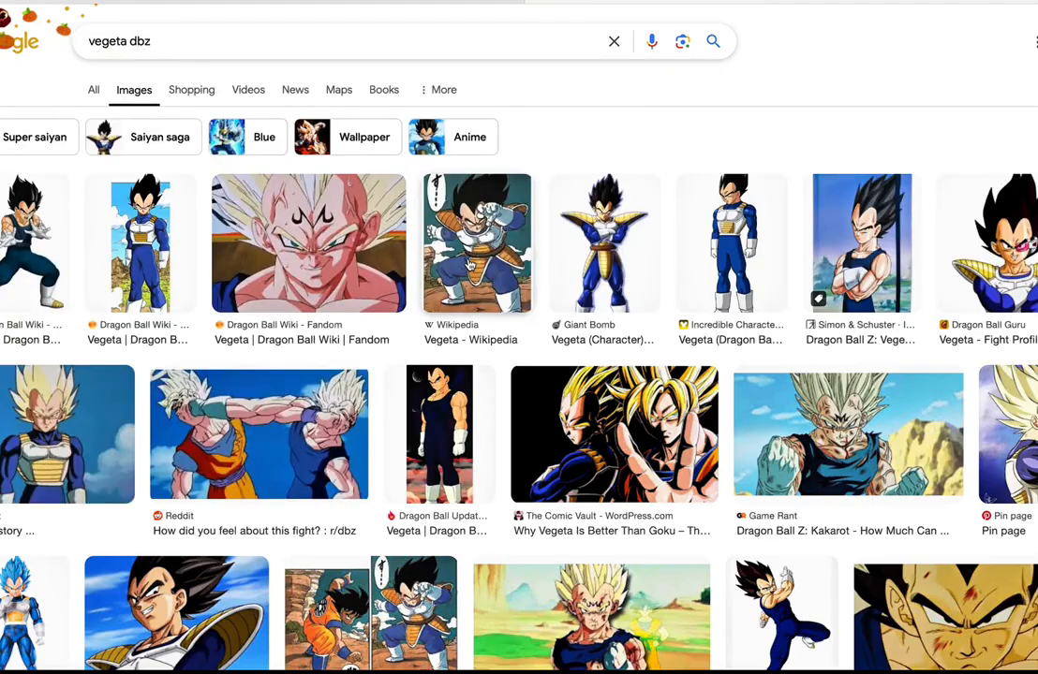
- Find the full-body blond Vegeta picture from the Reddit result "Best Vegeta outfit?" and save it to Downloads
scroll(473, 267, "down", 4)
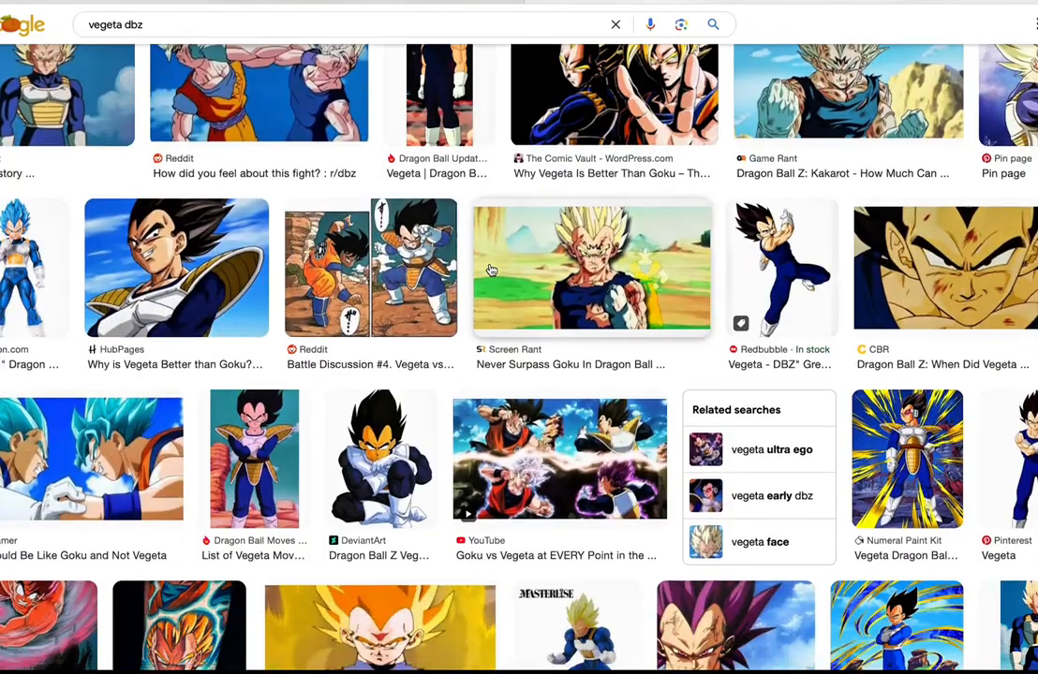
scroll(489, 271, "down", 4)
scroll(496, 271, "up", 2)
scroll(508, 270, "down", 1)
scroll(509, 271, "down", 3)
scroll(1034, 262, "up", 1)
left_click(1019, 242)
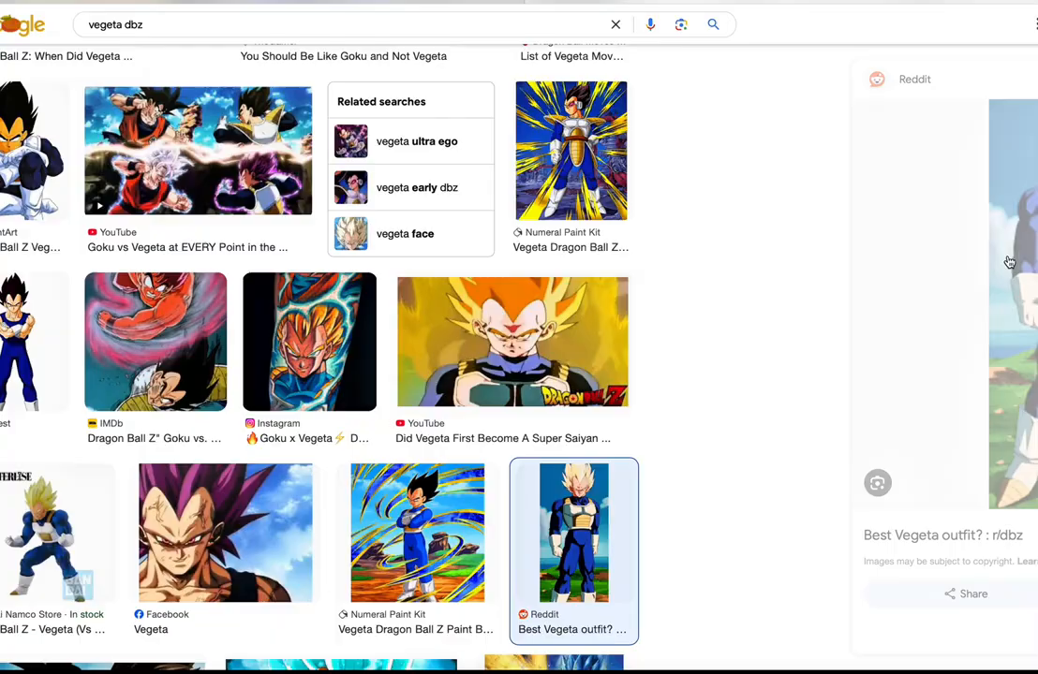
right_click(923, 271)
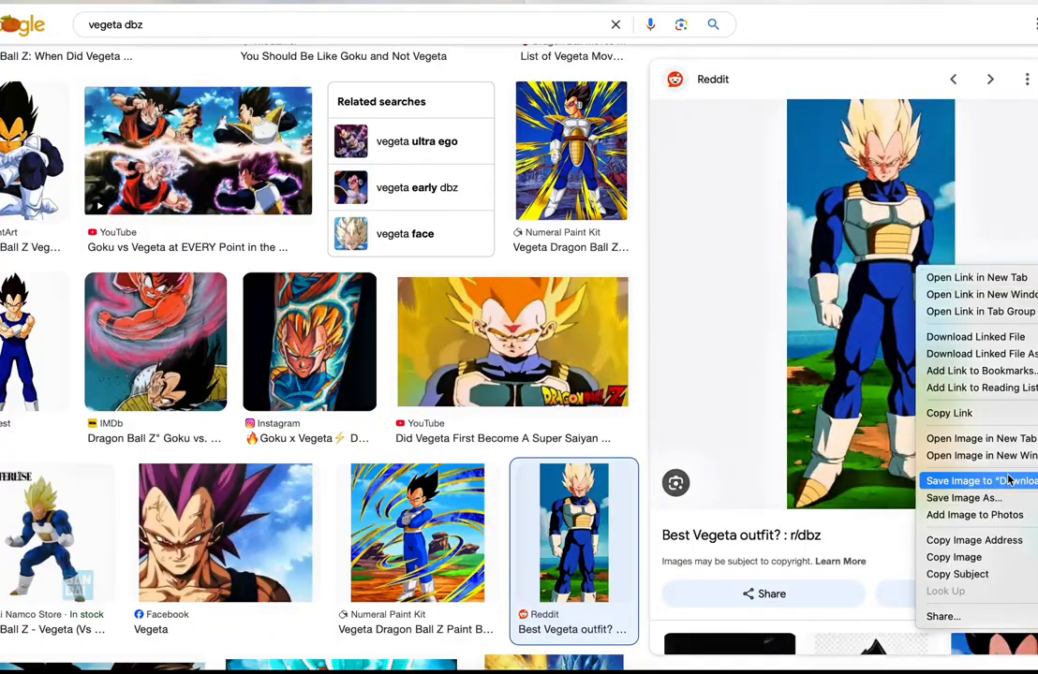
left_click(713, 338)
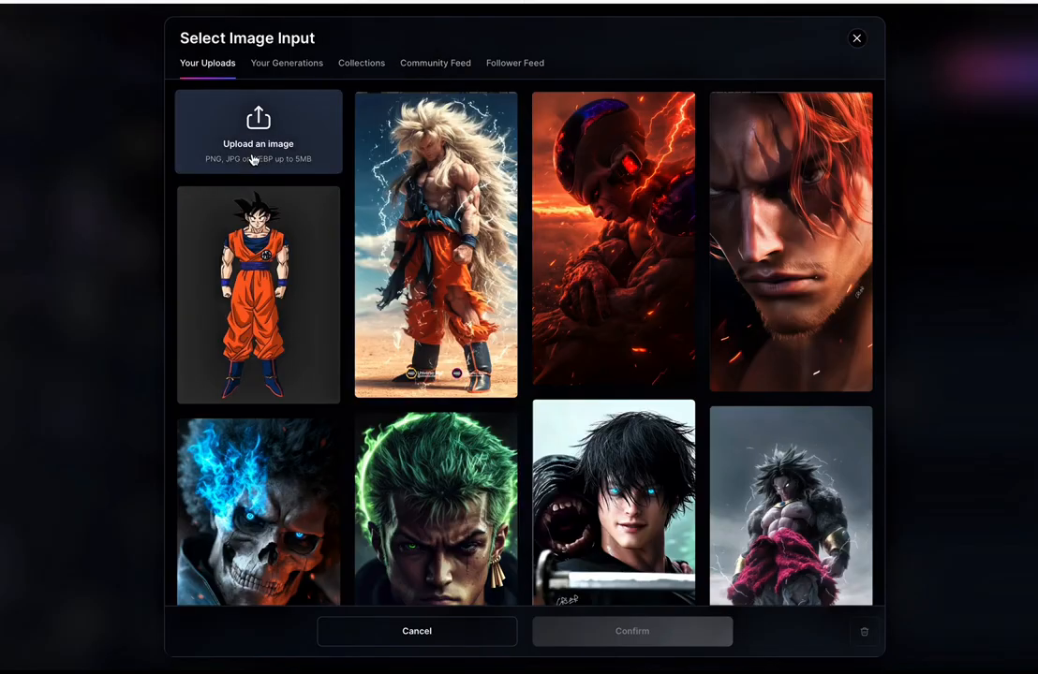
- Back in Leonardo.Ai, upload images-25.jpeg from Downloads as the source for the first image input
left_click(255, 160)
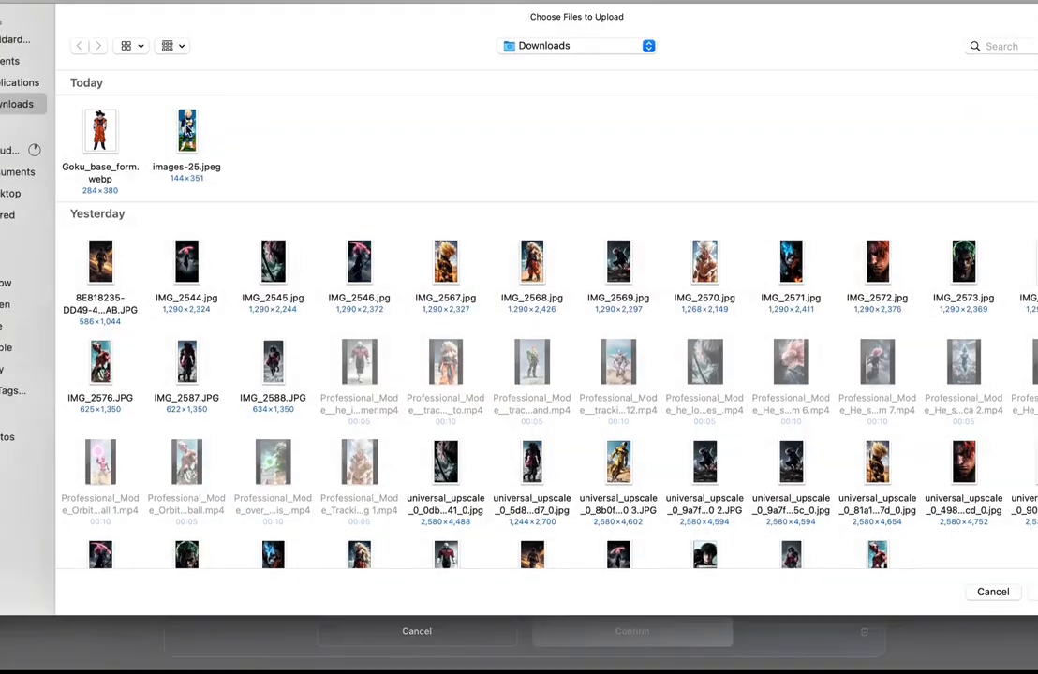
double_click(186, 132)
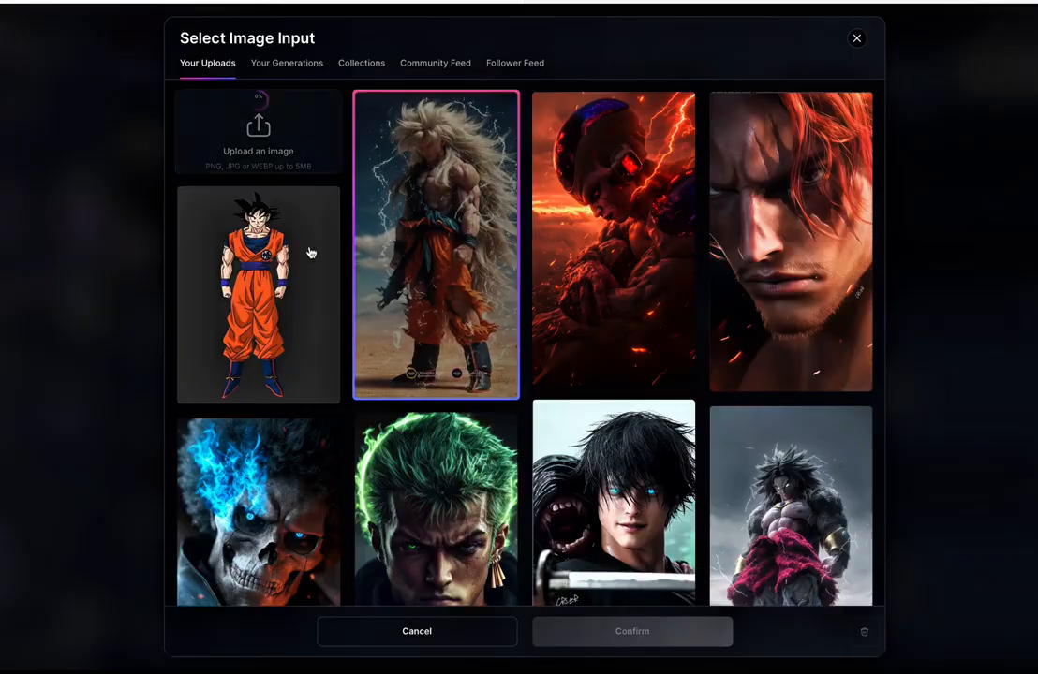
left_click(309, 251)
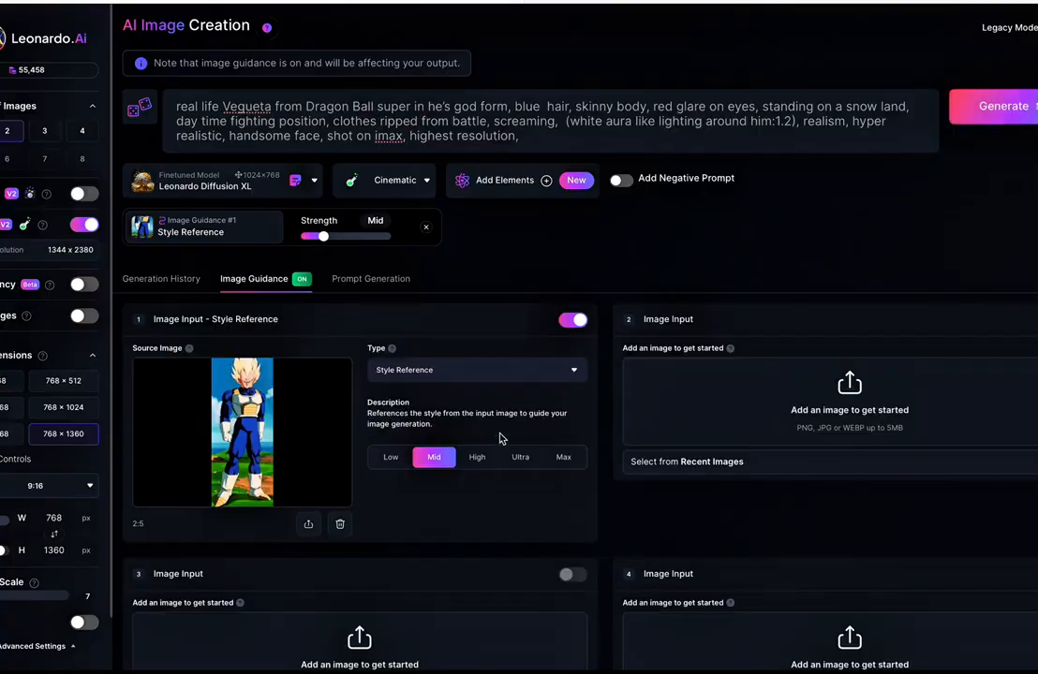
- Use the Vegeta picture as a Content Reference at High strength and generate the images
left_click(583, 373)
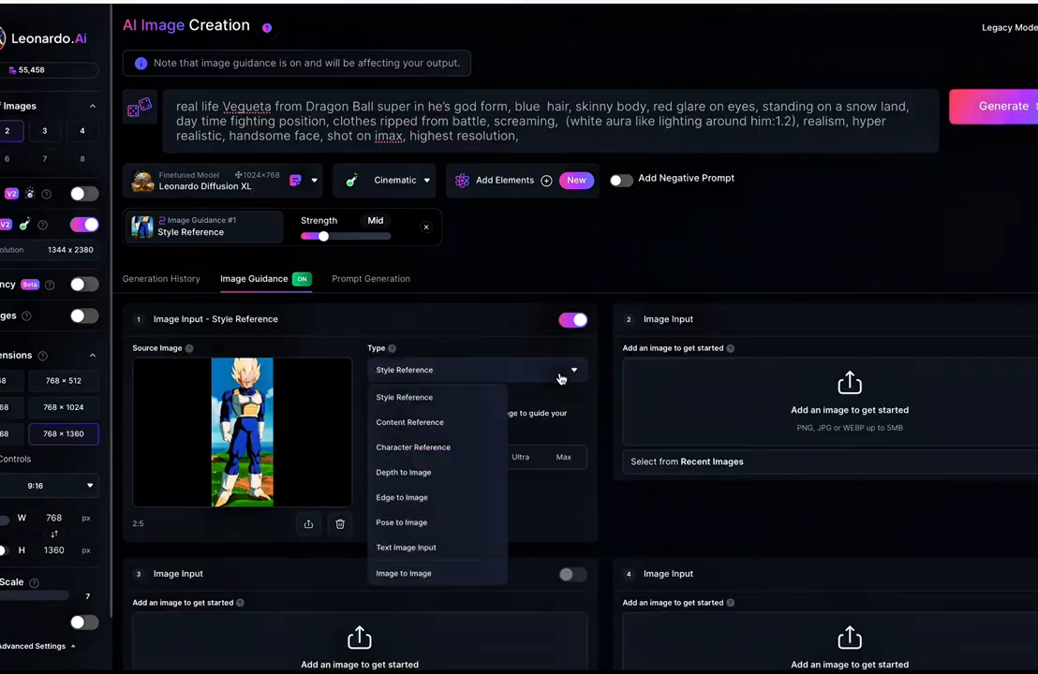
left_click(424, 422)
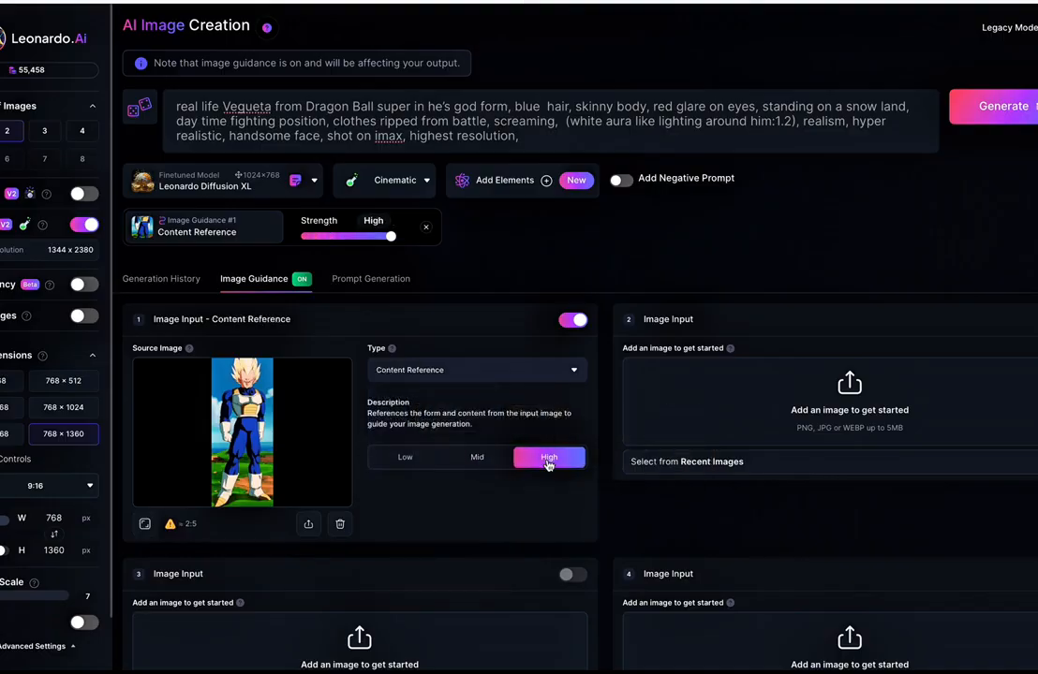
left_click(995, 106)
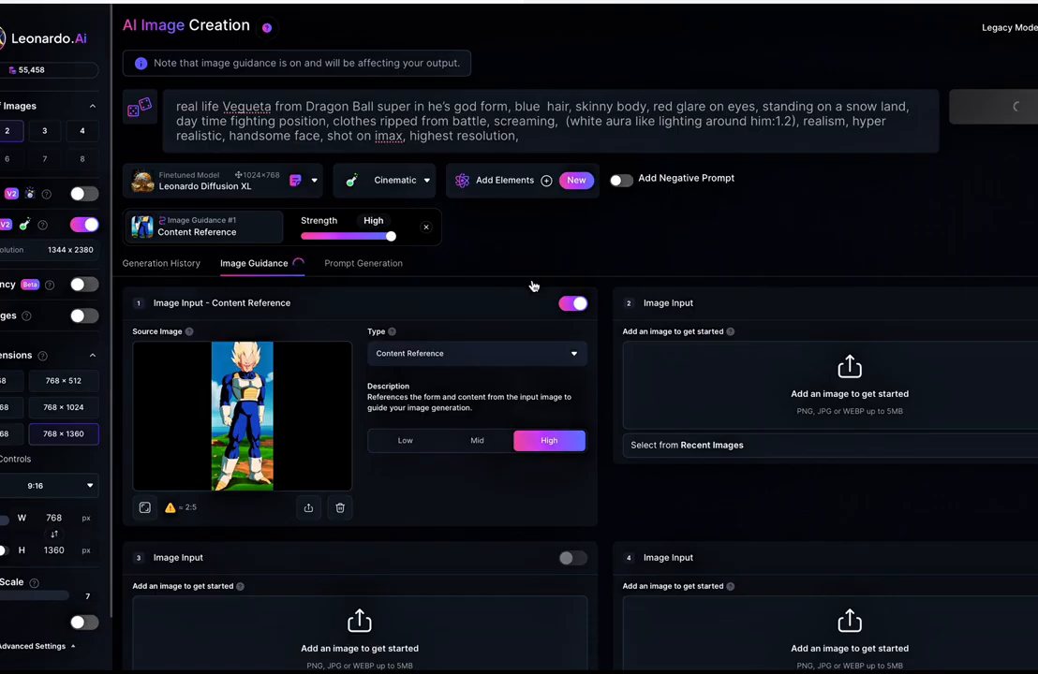
- Review the earlier Vegueta and goku generations in the history, down to the red-haired goku pair
scroll(558, 282, "down", 10)
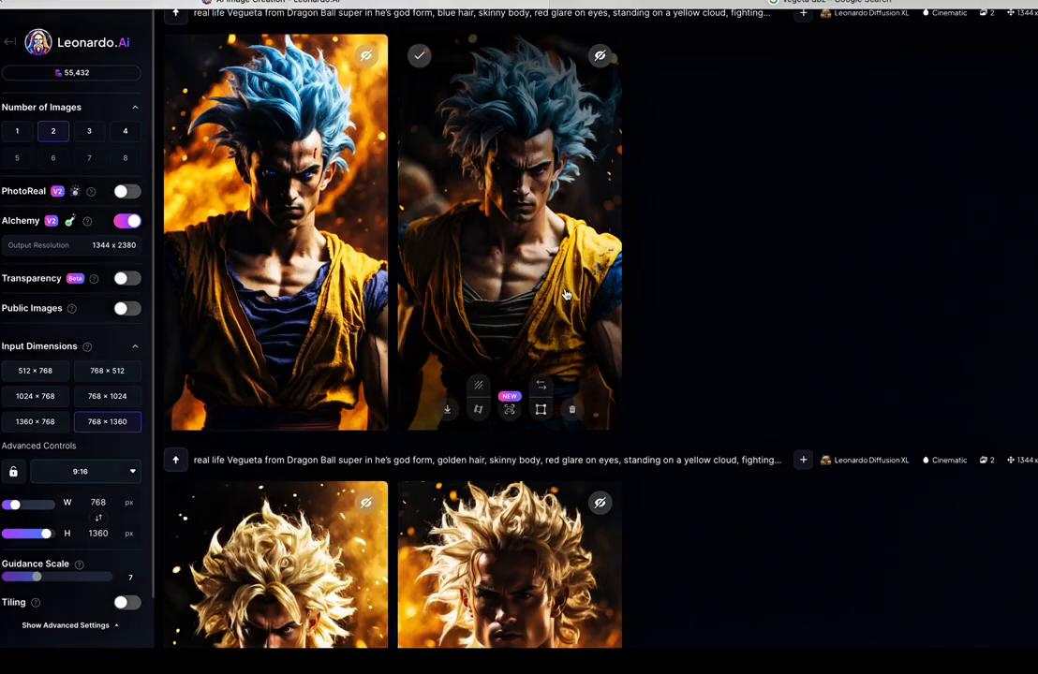
scroll(559, 286, "down", 1)
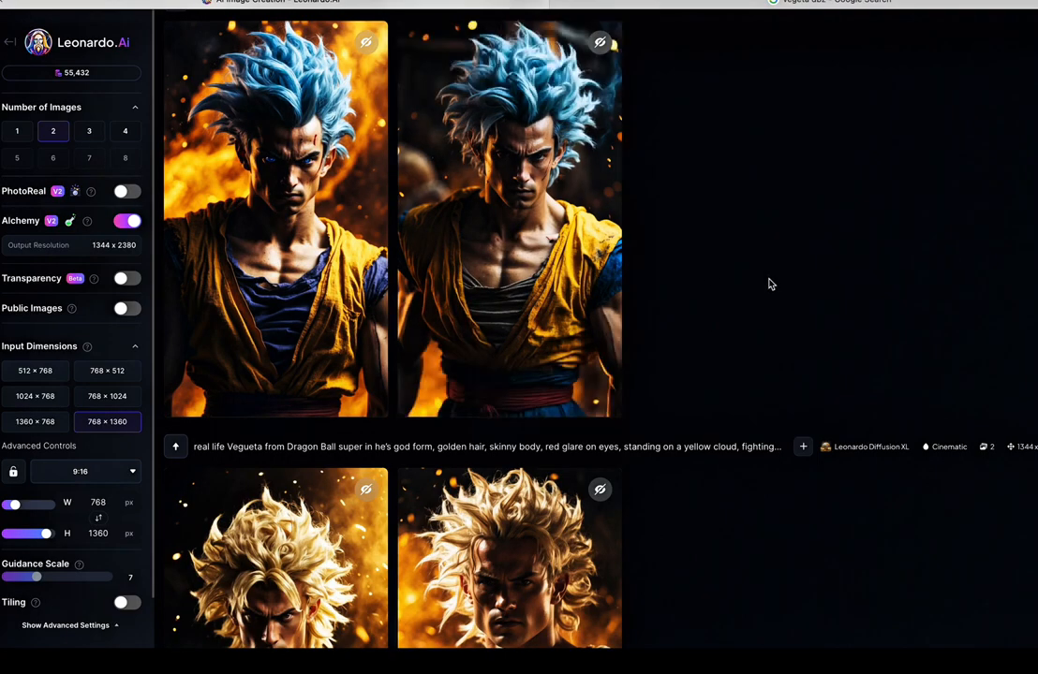
scroll(633, 272, "down", 1)
scroll(637, 272, "down", 5)
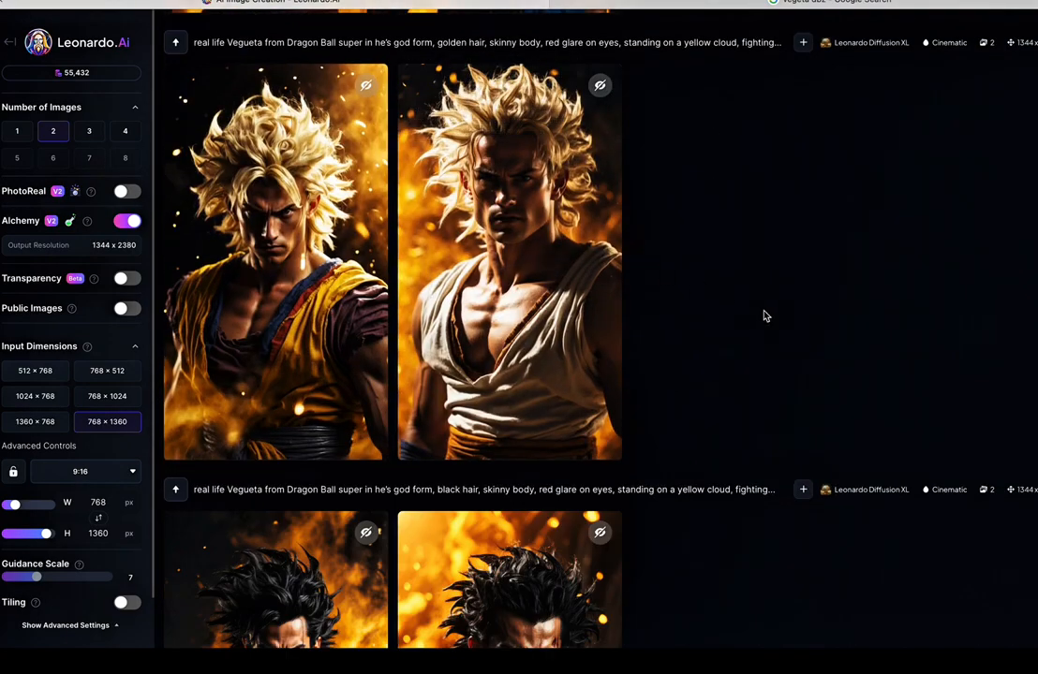
scroll(763, 316, "down", 5)
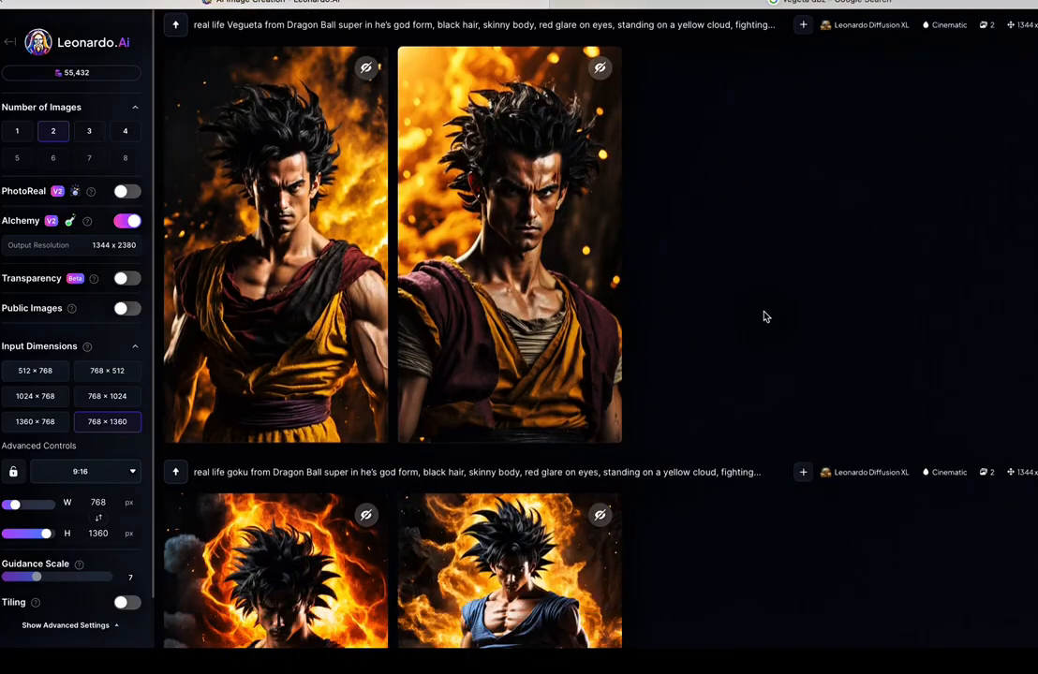
scroll(764, 316, "down", 5)
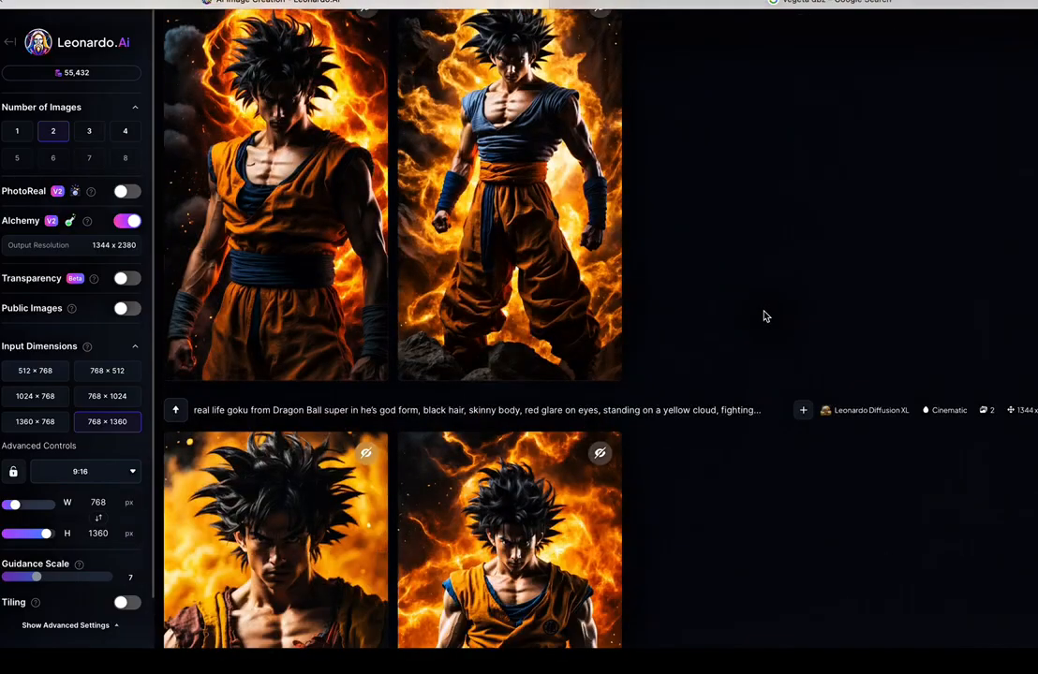
scroll(764, 317, "down", 4)
scroll(764, 316, "down", 4)
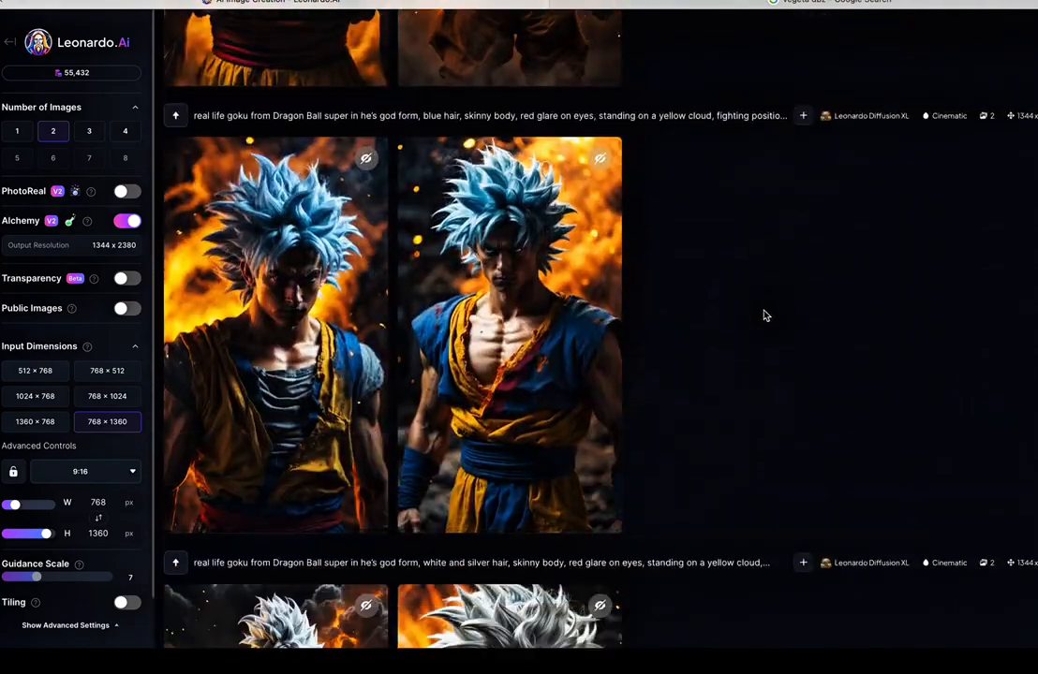
scroll(763, 316, "down", 4)
scroll(763, 316, "down", 5)
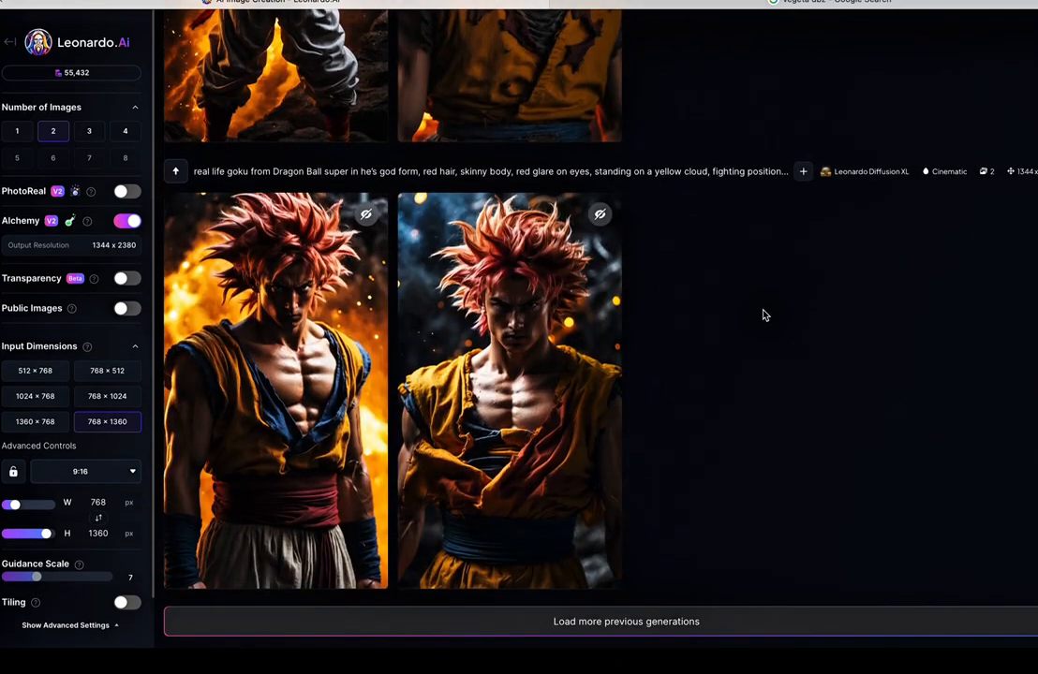
- Open the red-haired goku image with the dark background, download it and close the preview
left_click(565, 407)
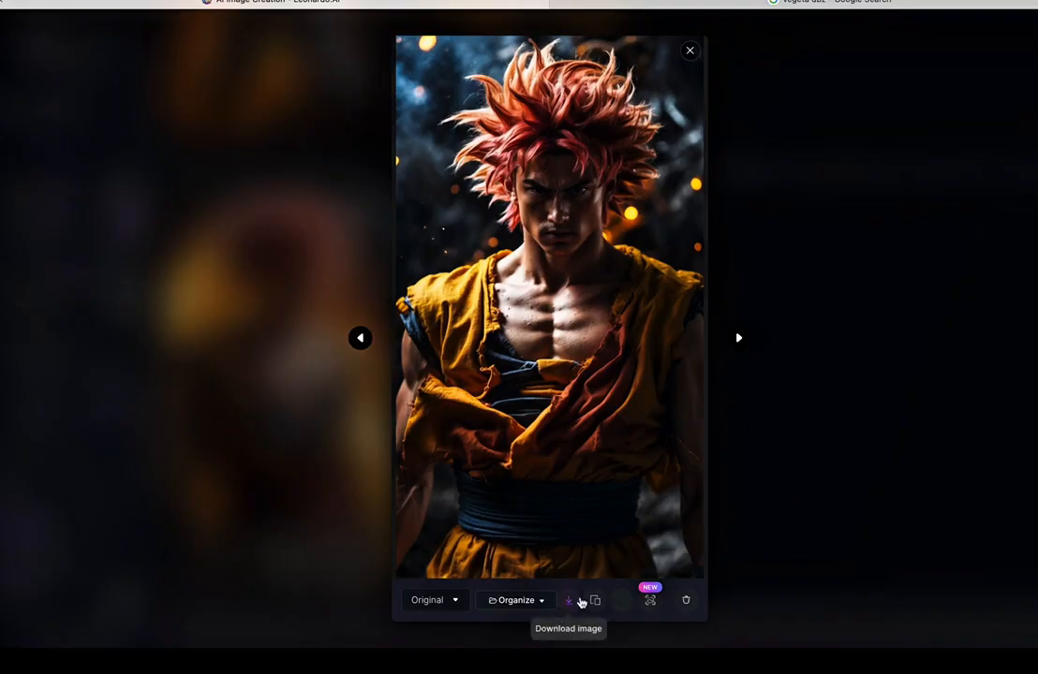
left_click(572, 603)
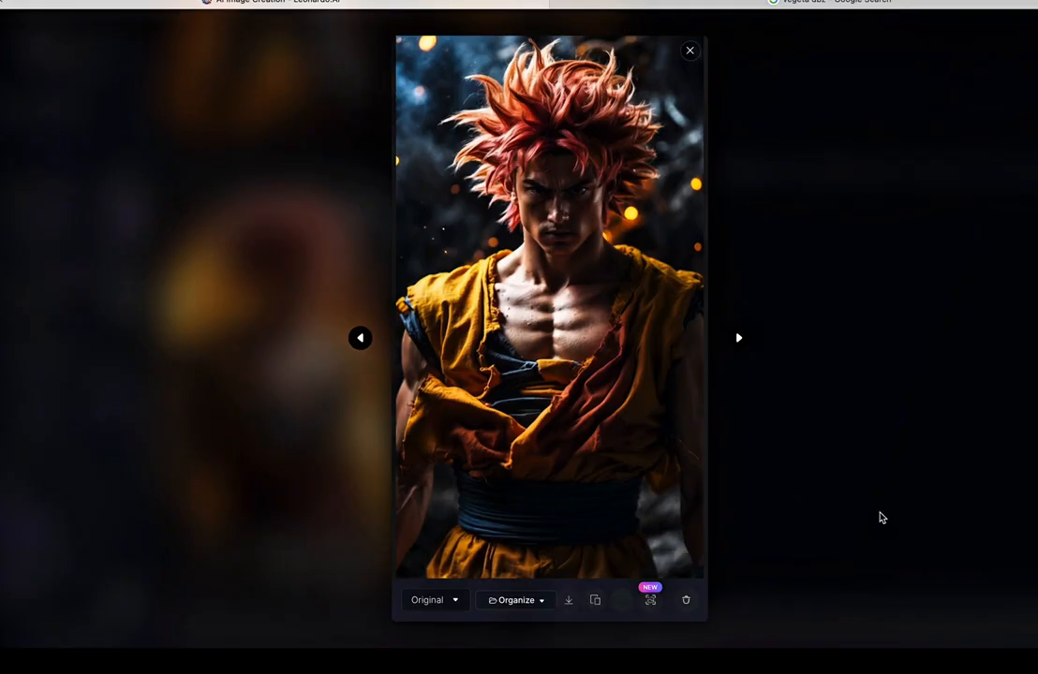
left_click(881, 518)
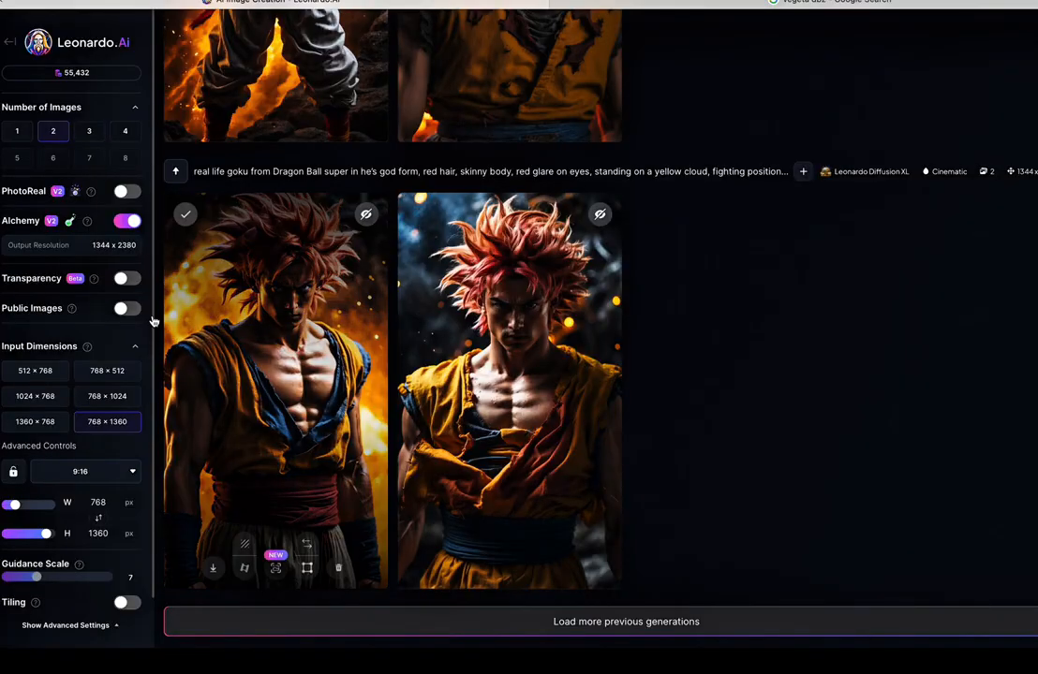
- Go to the Universal Upscaler and upload the downloaded Leonardo_Diffusion_XL image of red-haired goku as the source
left_click(83, 53)
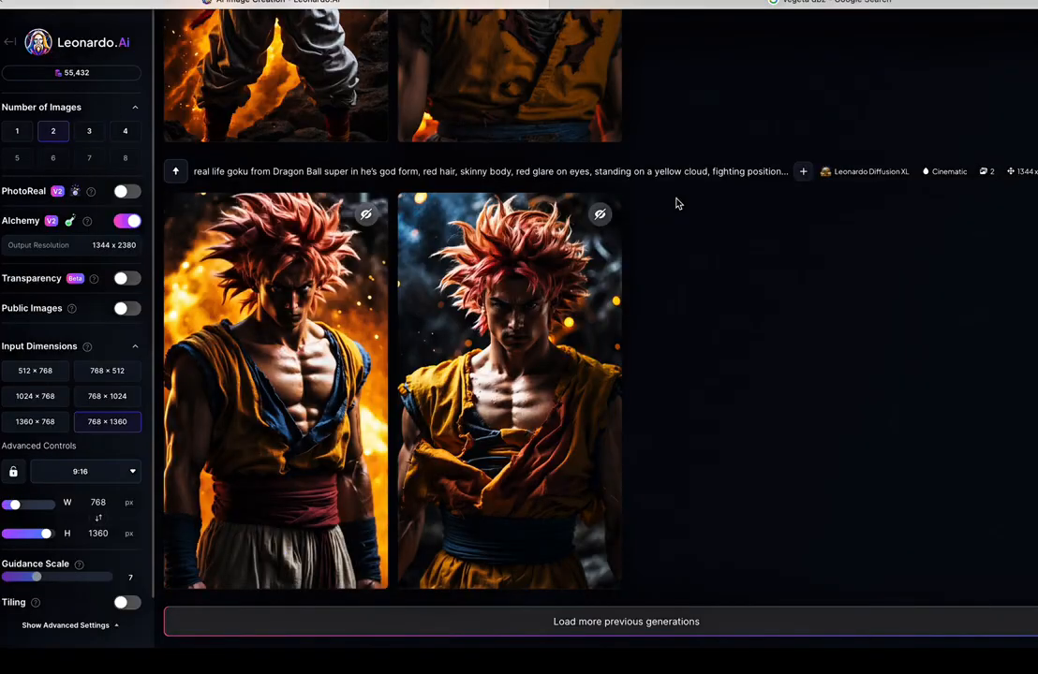
scroll(676, 206, "up", 10)
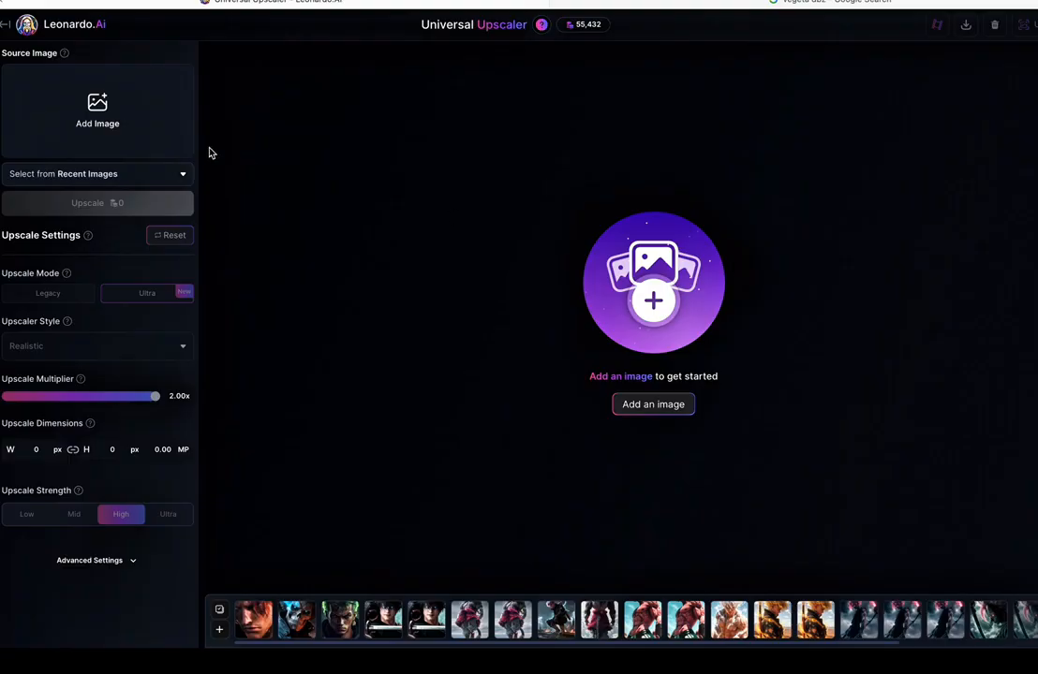
left_click(83, 102)
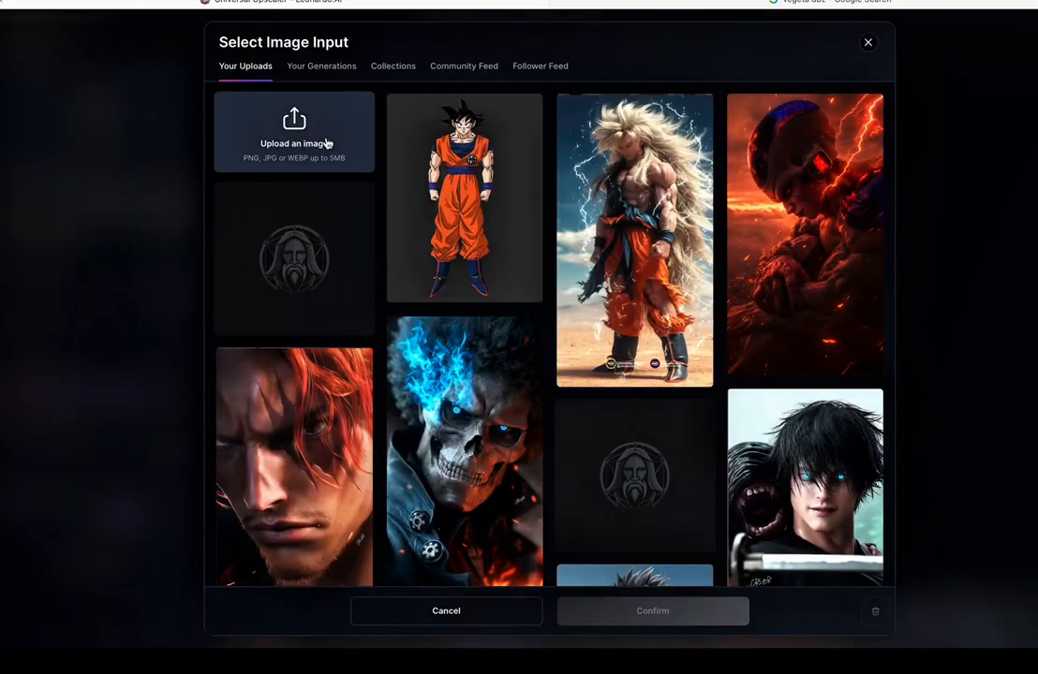
left_click(320, 143)
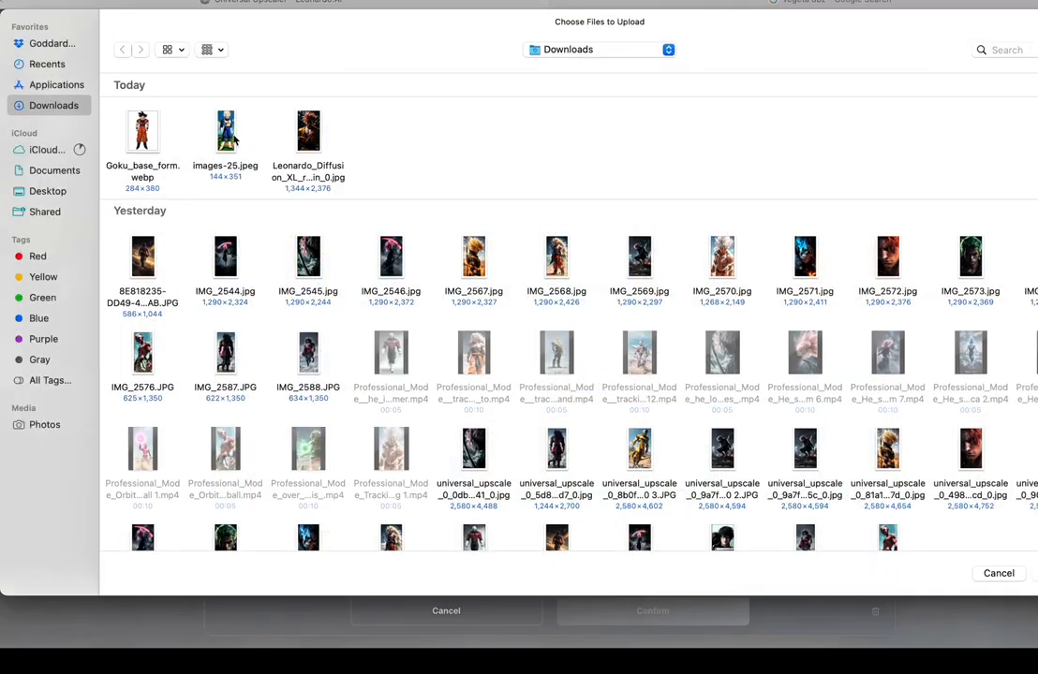
left_click(309, 136)
key("Return")
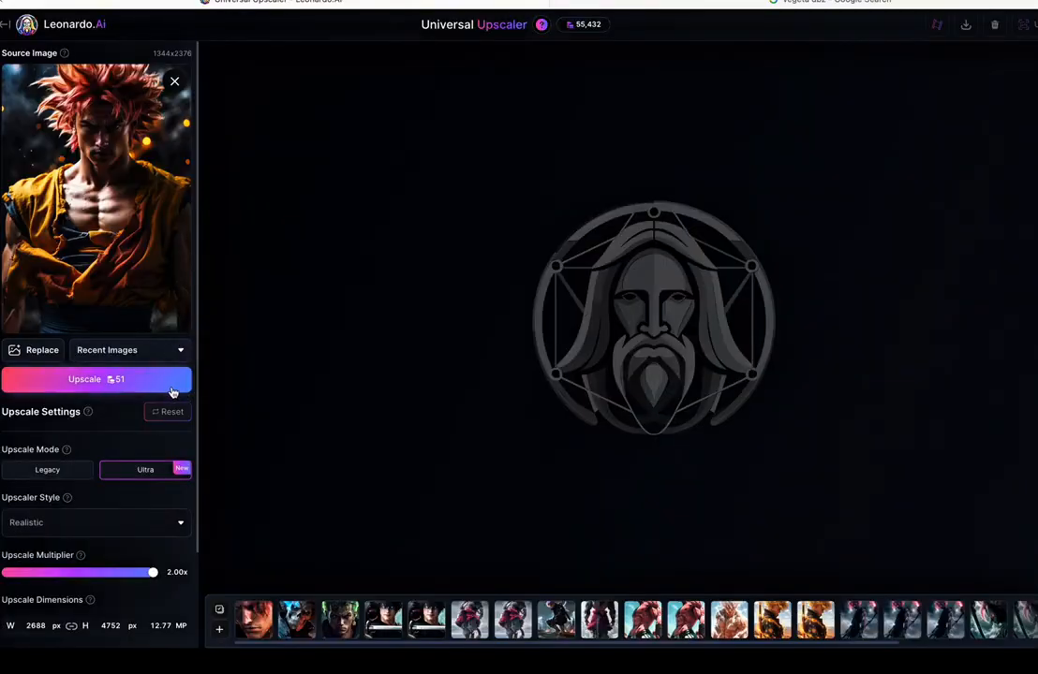
- Set the upscale mode to Legacy, the upscaler style to Cinematic and the creativity strength to 5
scroll(172, 393, "down", 2)
left_click(80, 427)
left_click(181, 426)
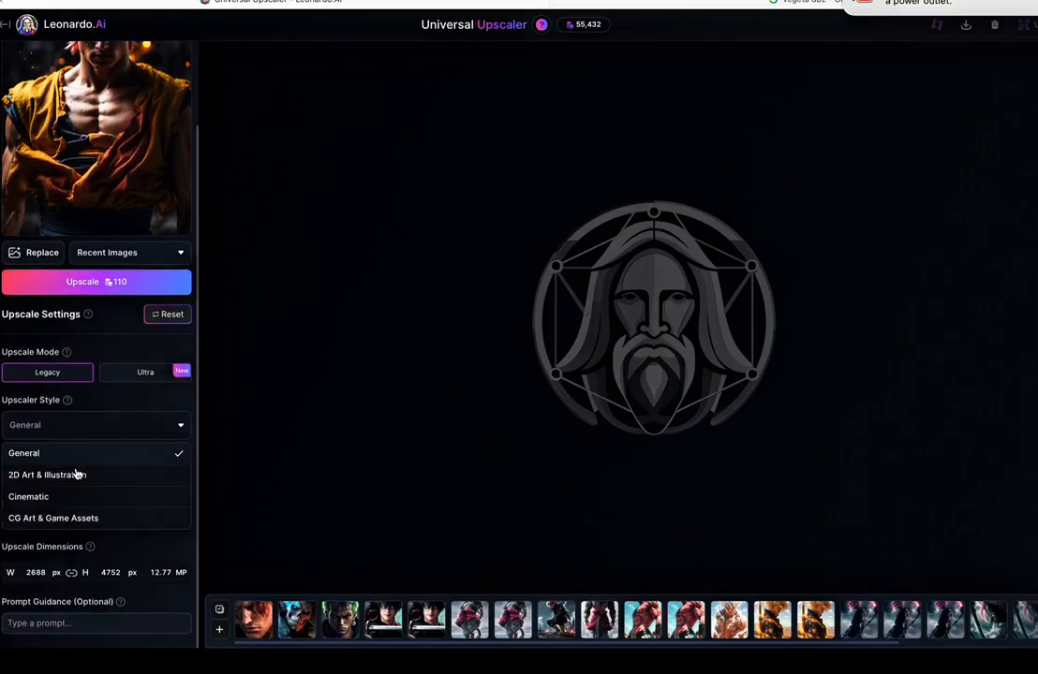
left_click(74, 496)
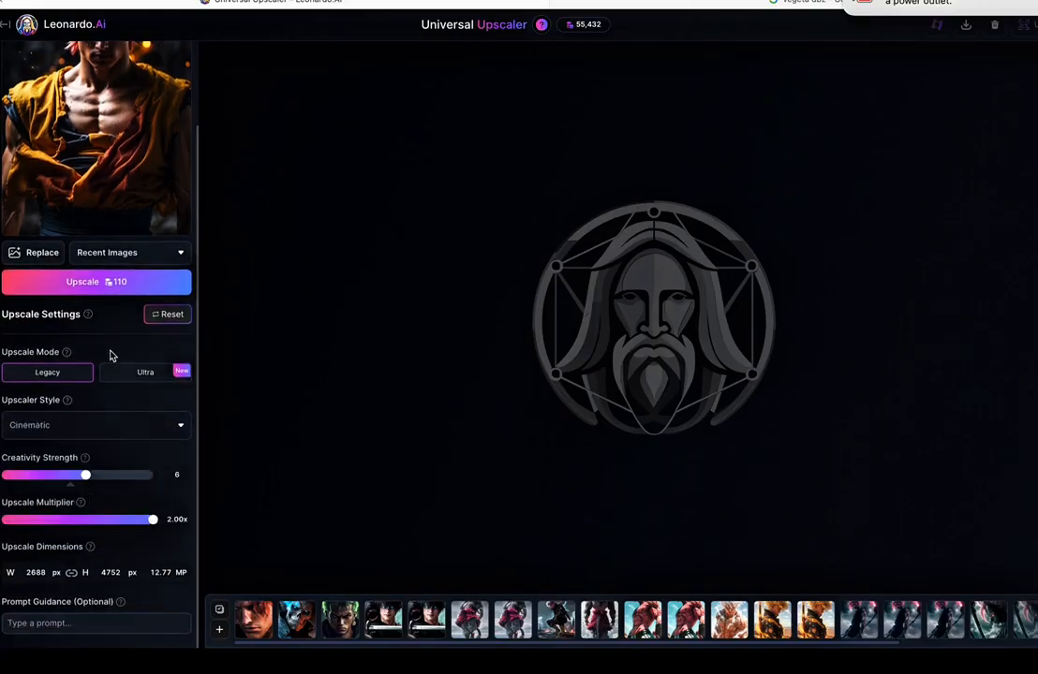
left_click(71, 477)
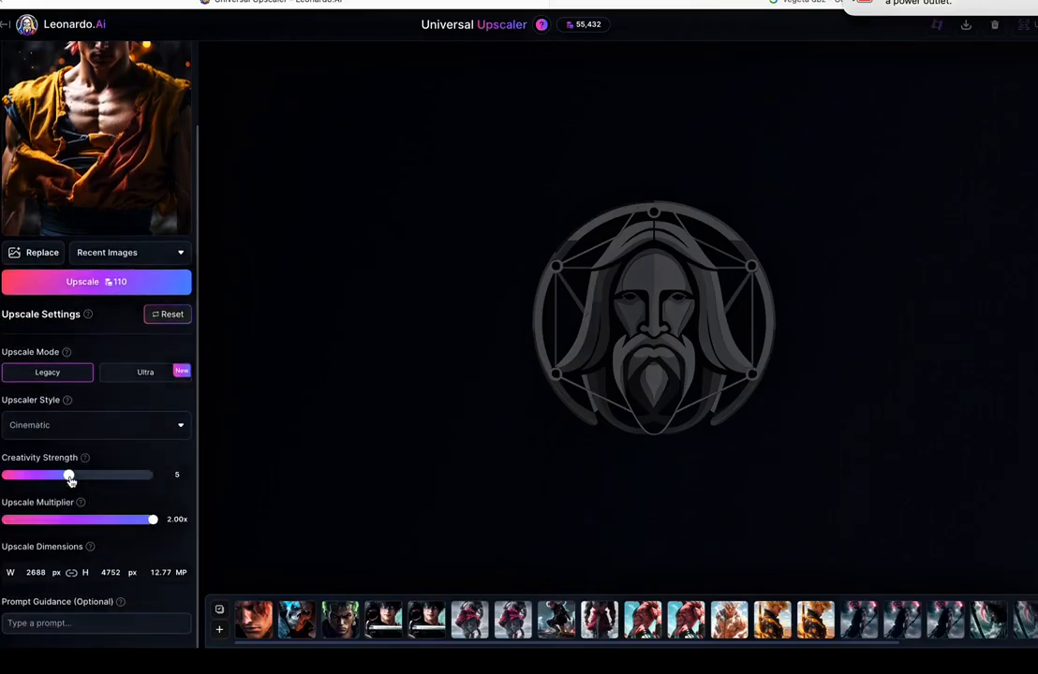
- Upscale the red-haired Goku image with the Legacy settings and switch the upscale mode to Ultra
left_click(105, 285)
scroll(138, 364, "up", 3)
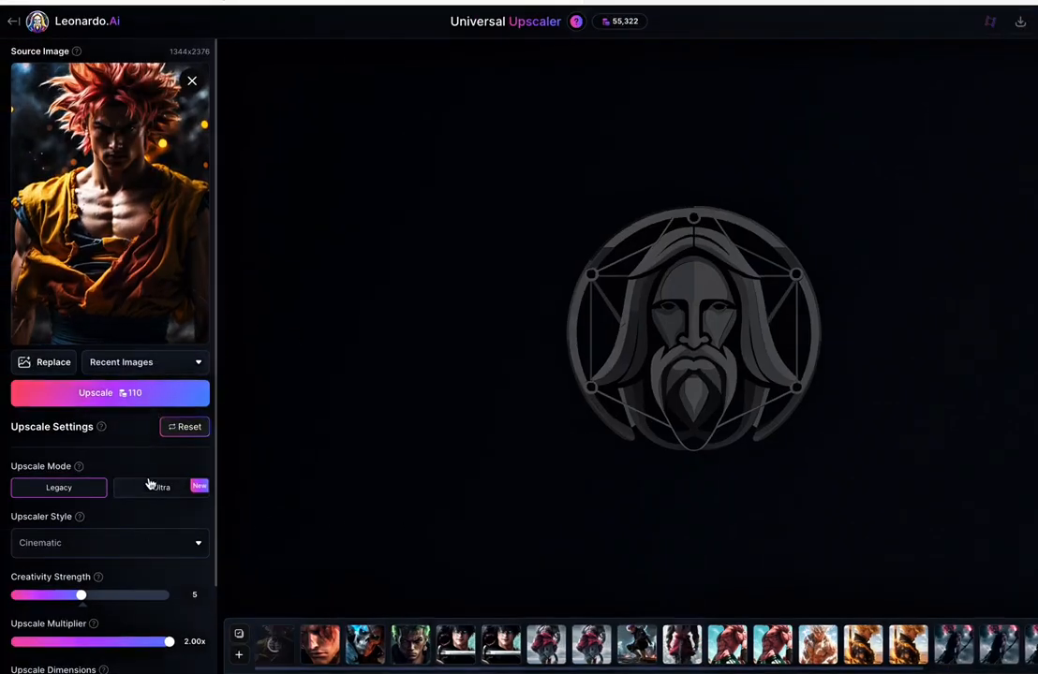
left_click(153, 486)
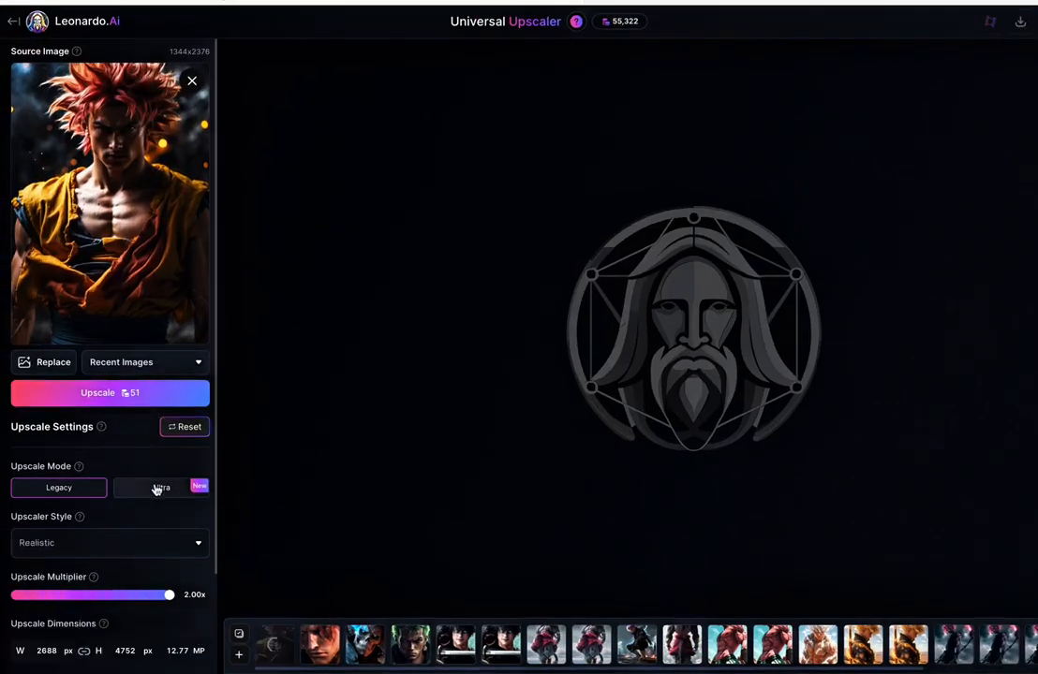
- In the advanced settings, set creativity strength, details contrast and similarity to 7 each and run the Ultra upscale
scroll(150, 510, "down", 2)
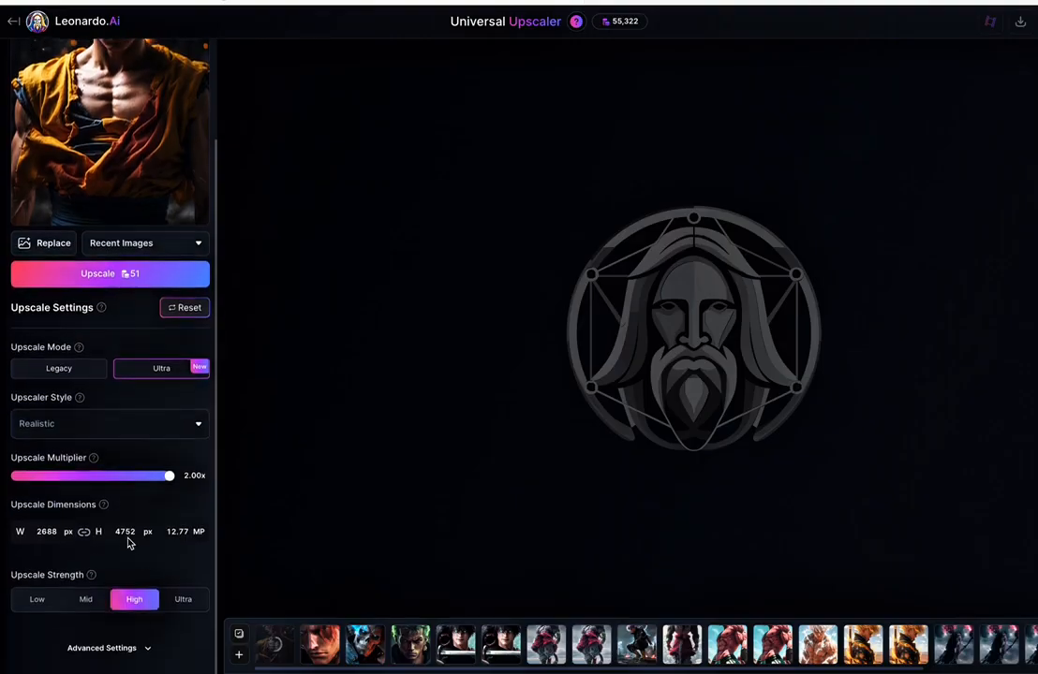
left_click(139, 647)
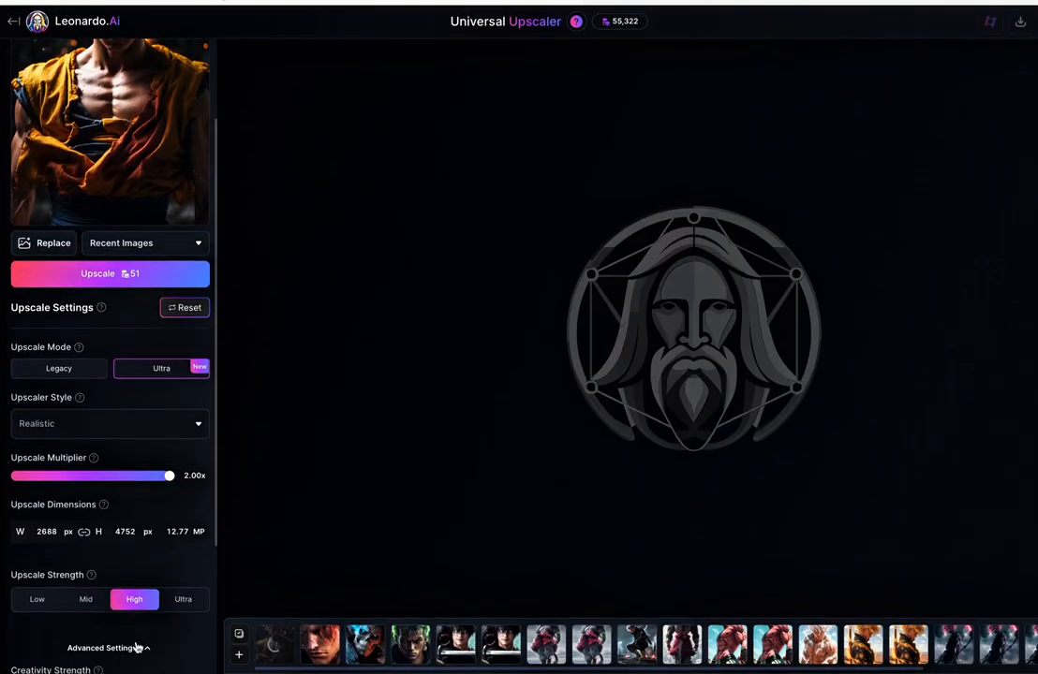
scroll(131, 623, "down", 2)
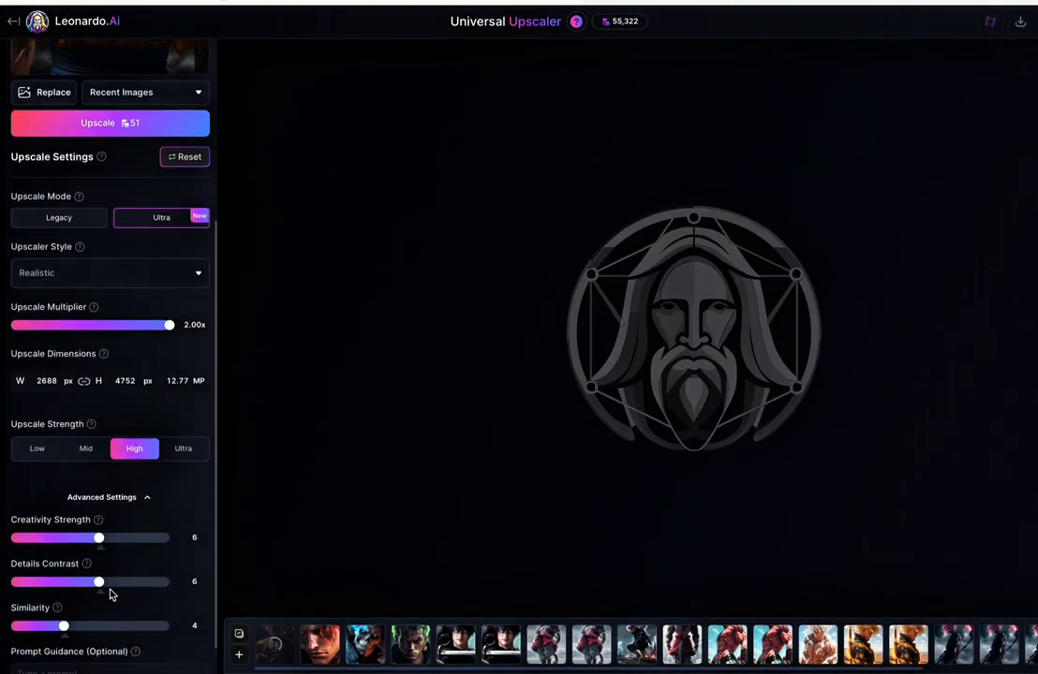
left_click(99, 627)
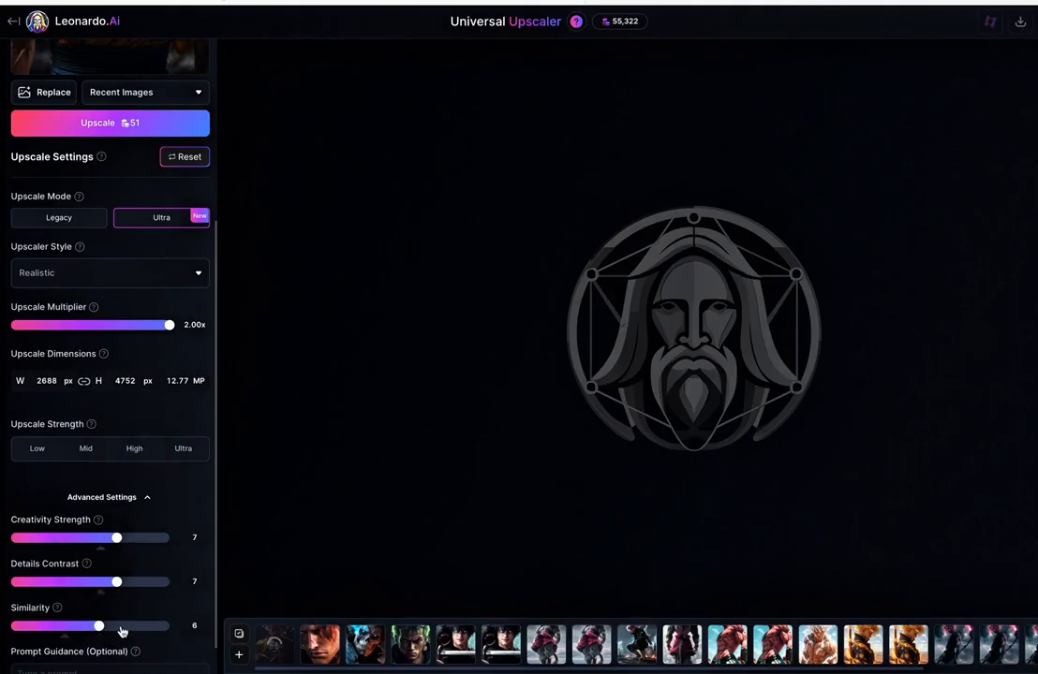
scroll(131, 599, "up", 4)
left_click(131, 403)
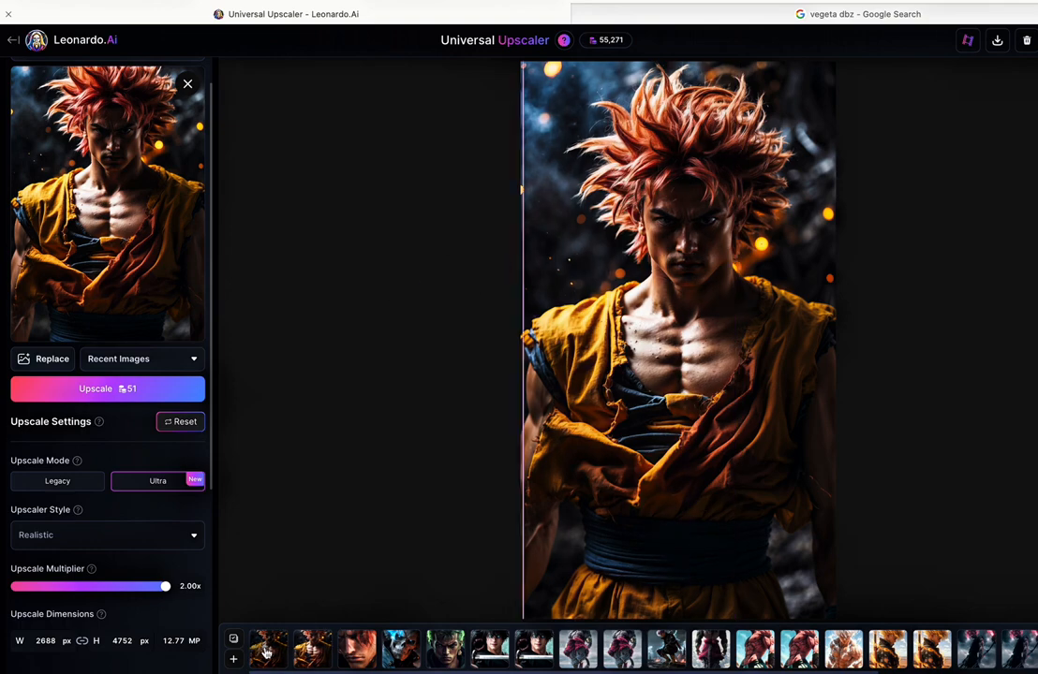
- Set creativity strength, details contrast and similarity to 6 each and run another Ultra upscale in Realistic style
scroll(137, 514, "down", 5)
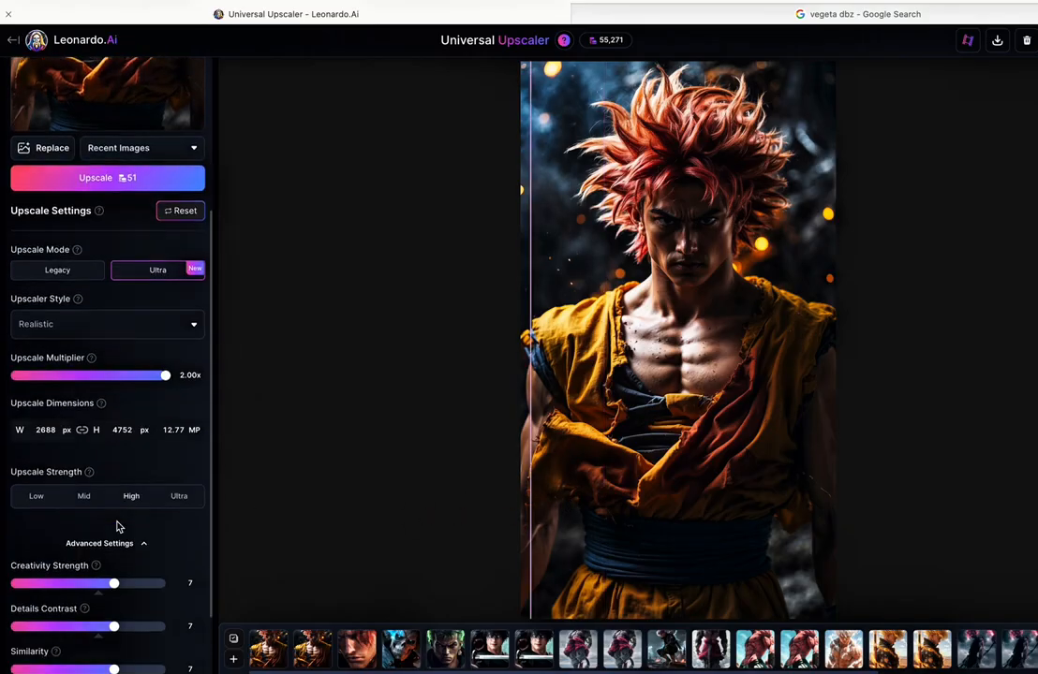
left_click(98, 570)
left_click(97, 611)
left_click(97, 653)
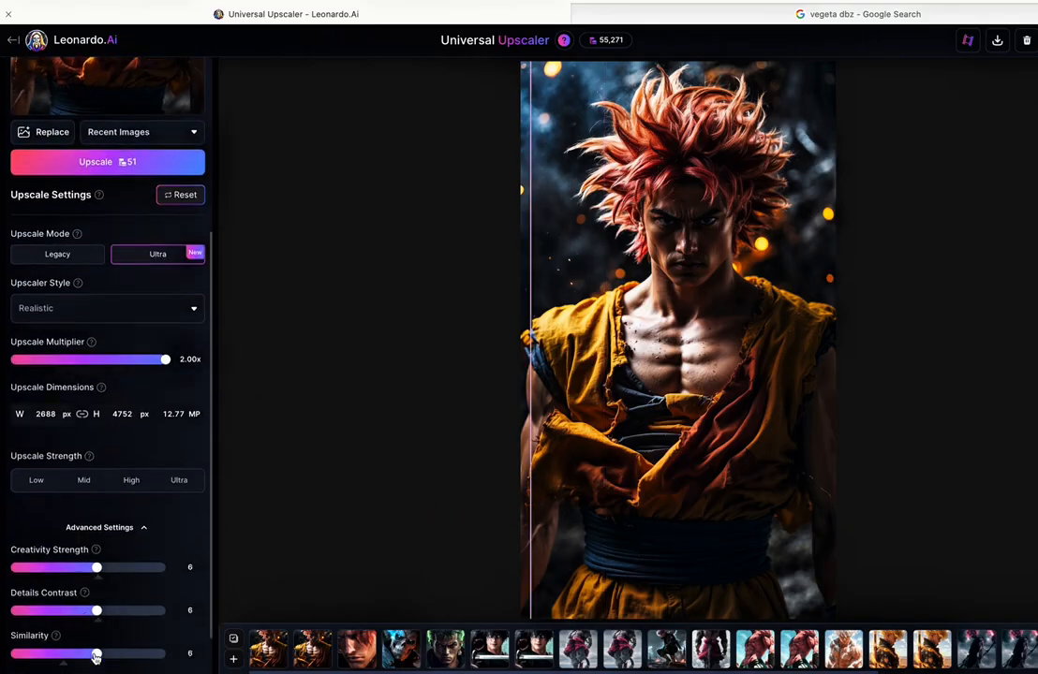
left_click(122, 165)
- Compare the upscaled Goku with its source using the before/after divider, examining the chest, torn clothing and face up close
left_click_drag(888, 380, 482, 396)
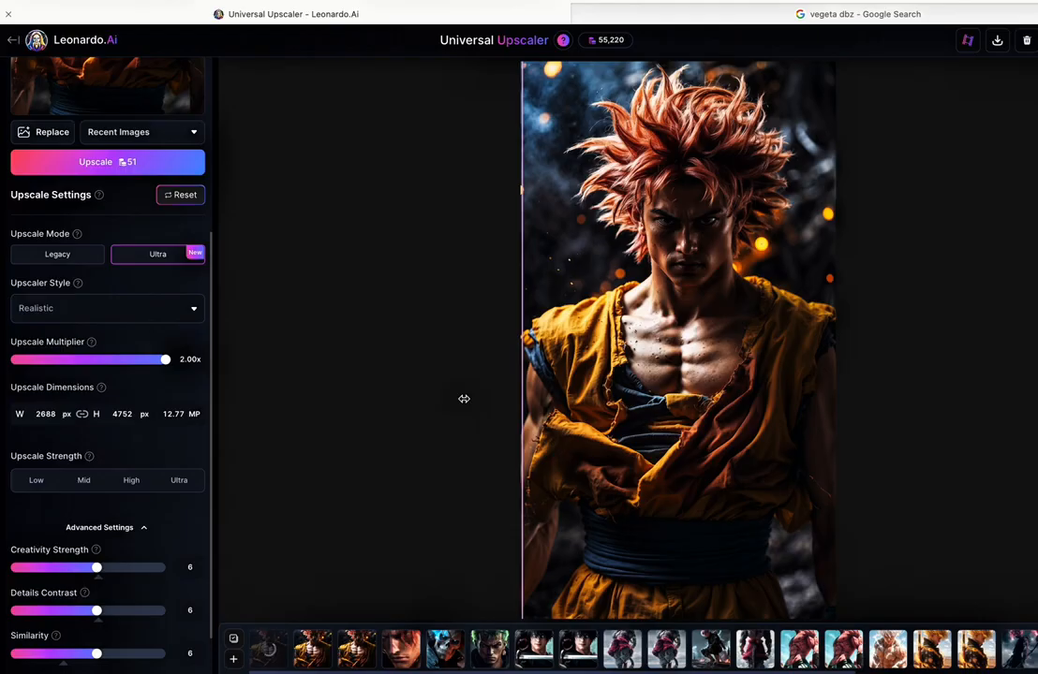
left_click_drag(463, 399, 569, 415)
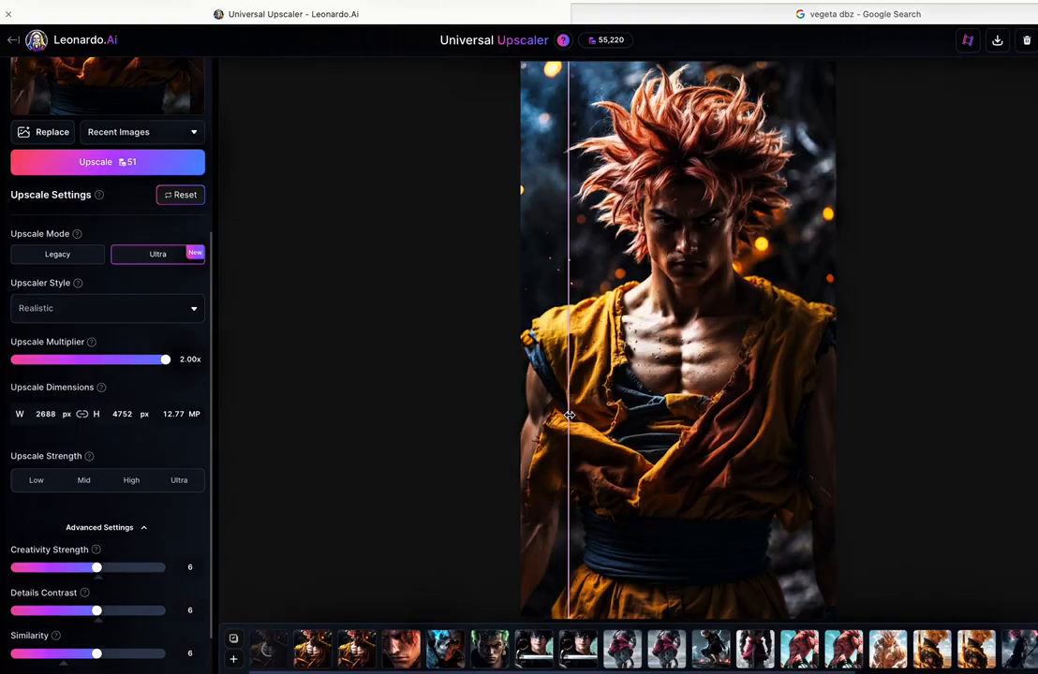
scroll(569, 415, "up", 5)
scroll(487, 465, "down", 3)
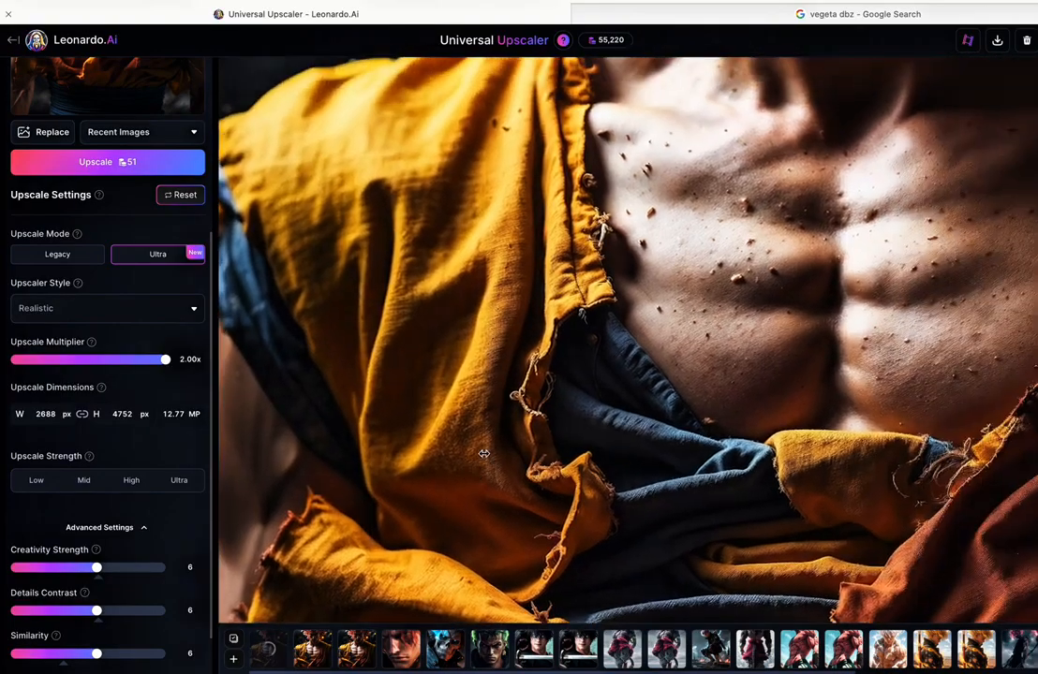
scroll(565, 364, "down", 3)
left_click_drag(591, 365, 305, 269)
scroll(656, 266, "up", 3)
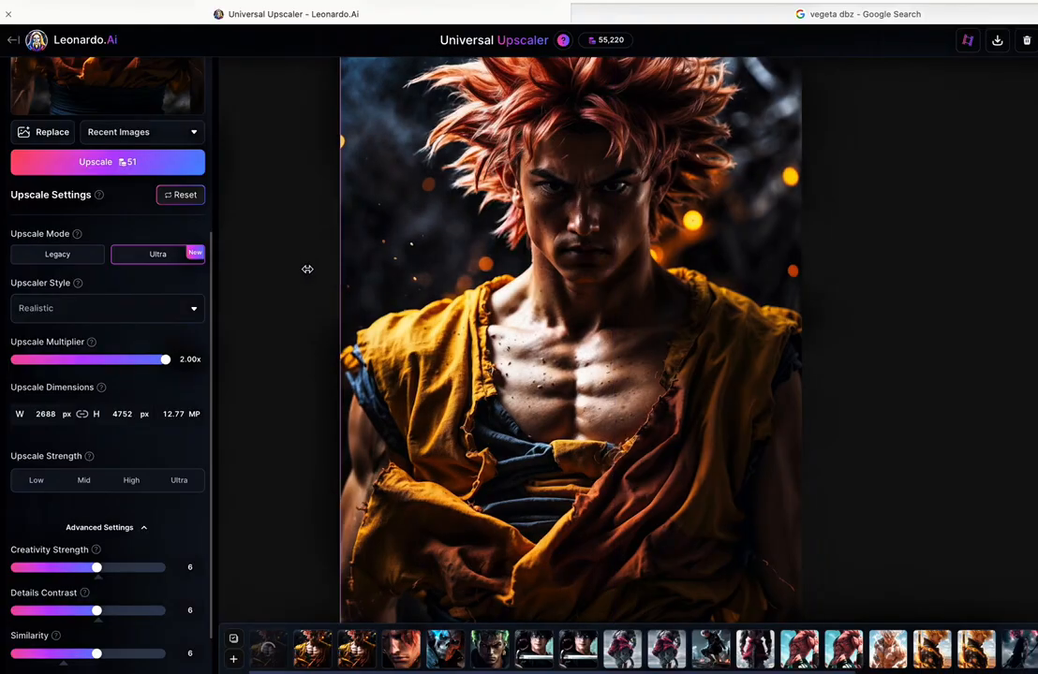
left_click_drag(307, 269, 277, 290)
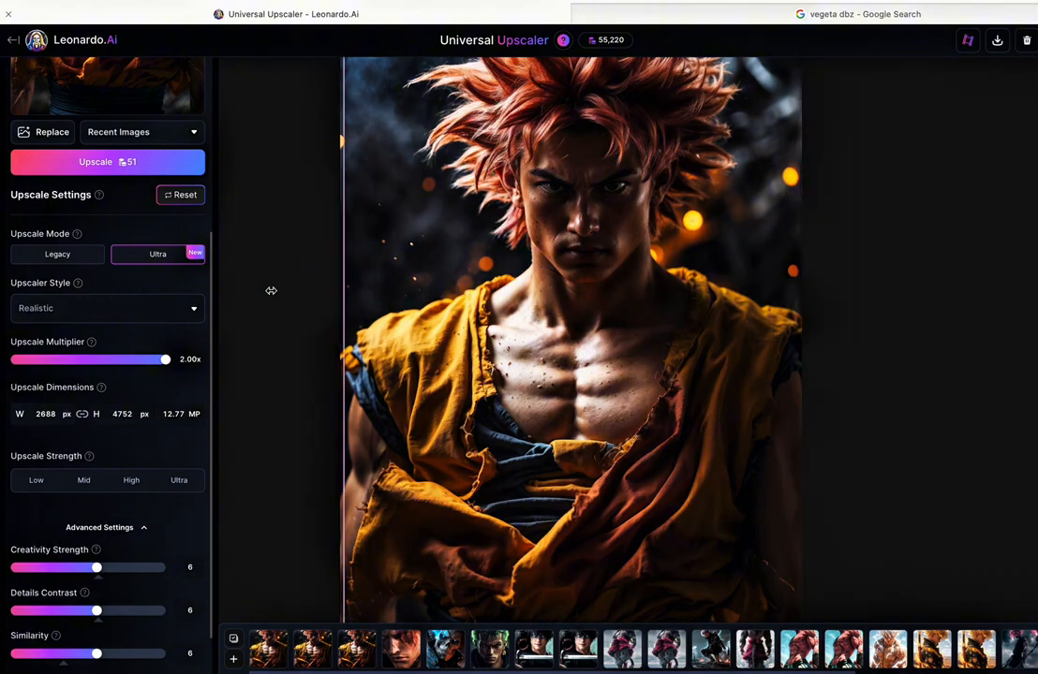
left_click_drag(224, 419, 391, 442)
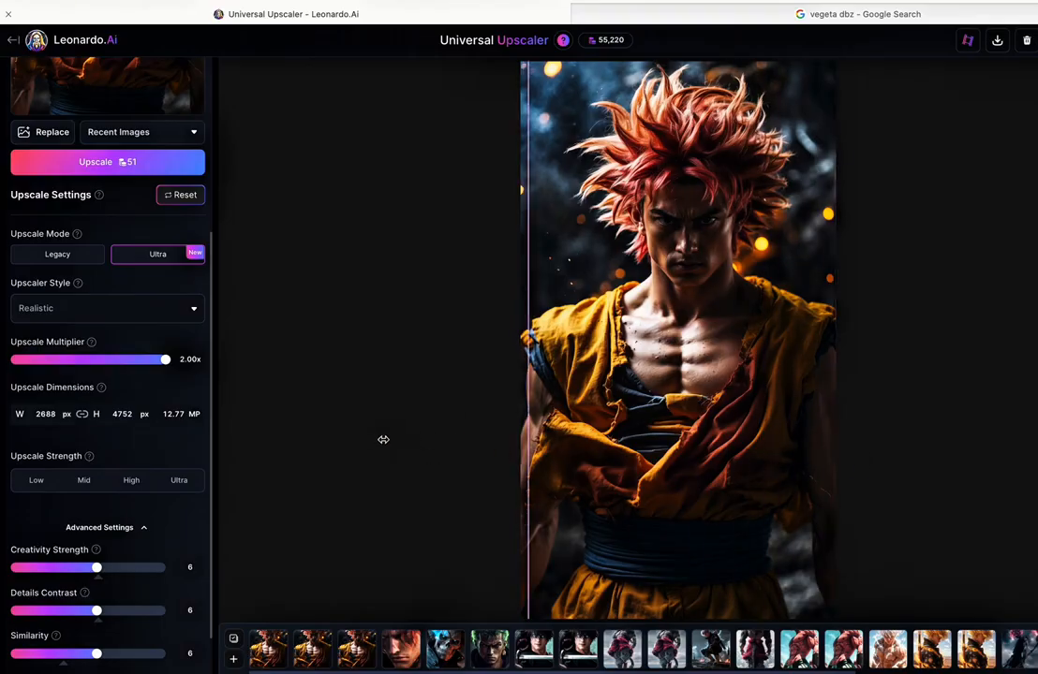
left_click_drag(350, 617, 539, 281)
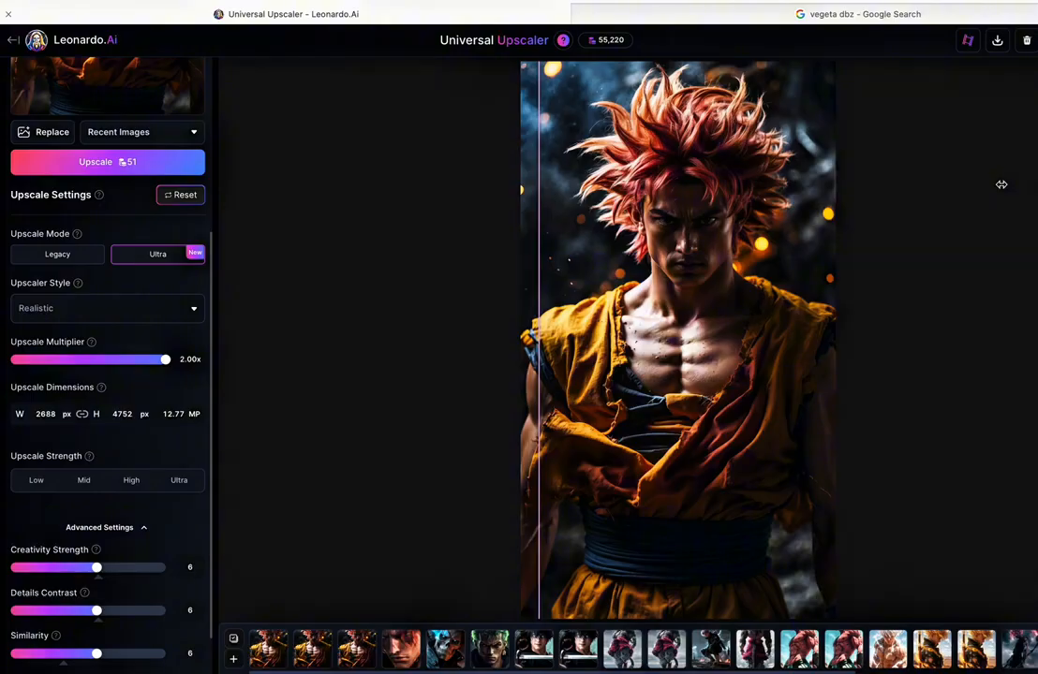
left_click_drag(1001, 185, 432, 234)
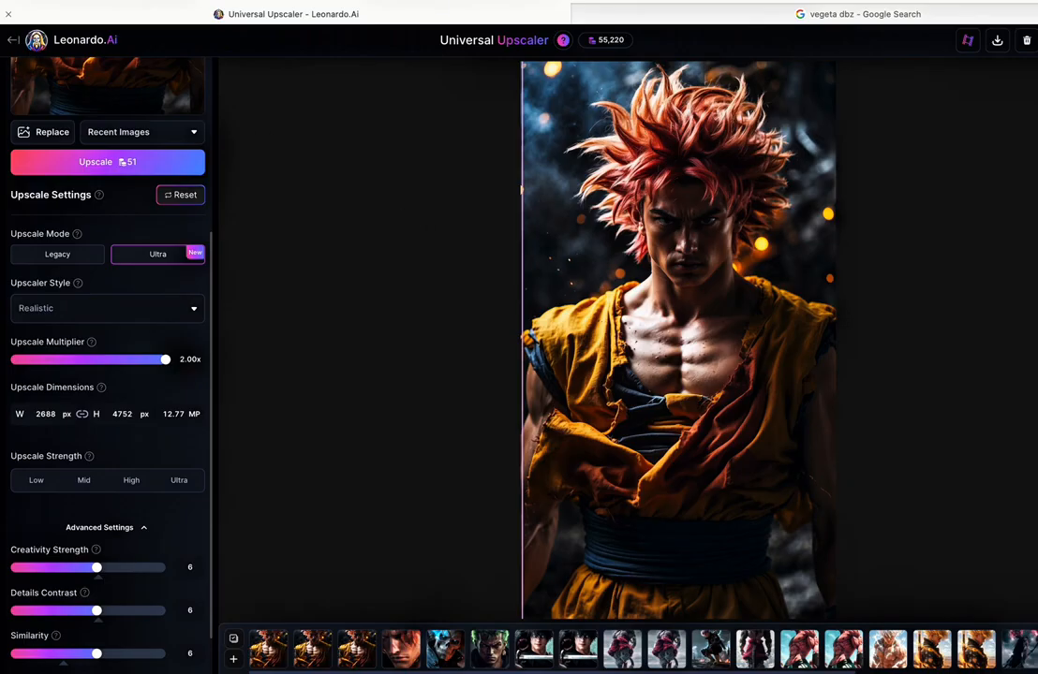
- Exit full screen and minimise the Leonardo.Ai browser window
mouse_move(36, 13)
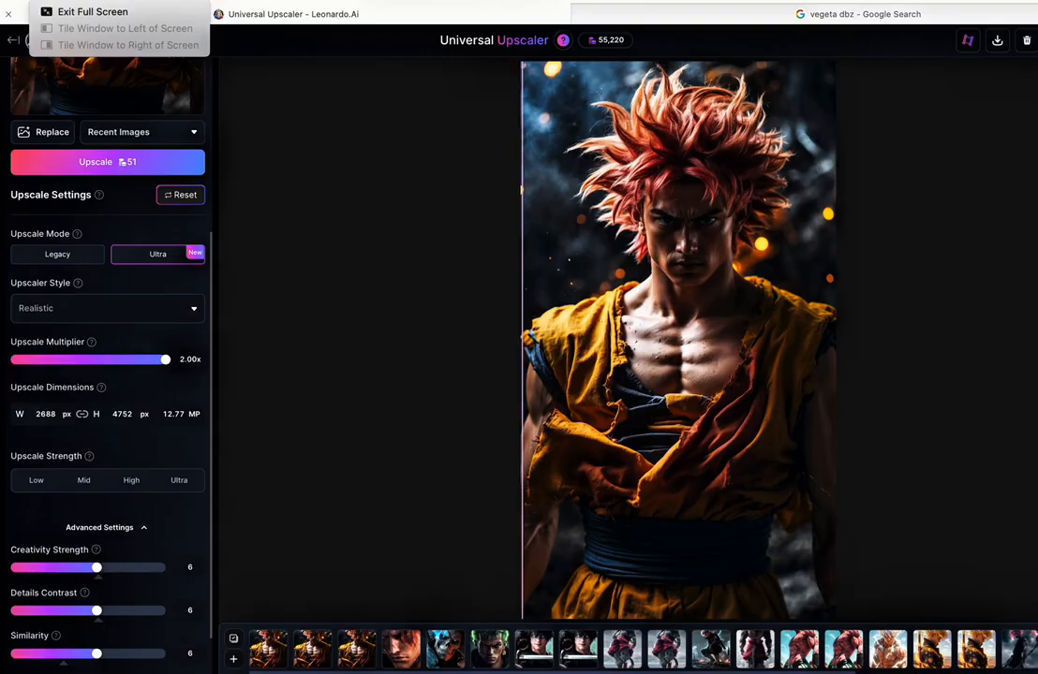
left_click(93, 11)
key("super+m")
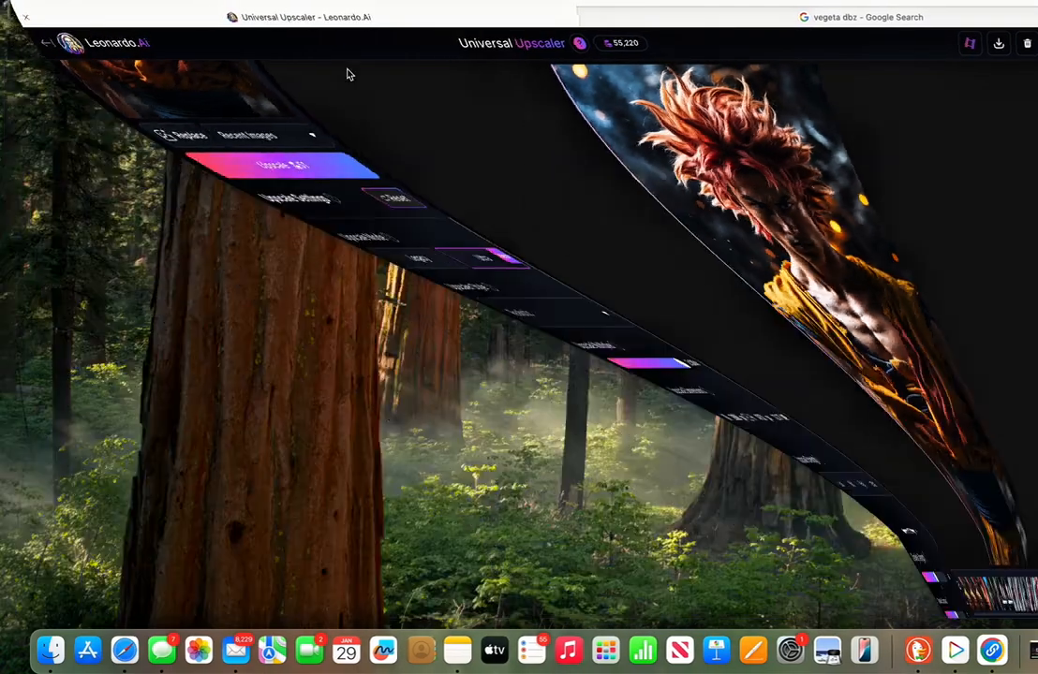
- Switch to Hailuo AI at hailuoai.video, dismiss the Latest Updates announcement and look over the Discover videos
left_click(896, 650)
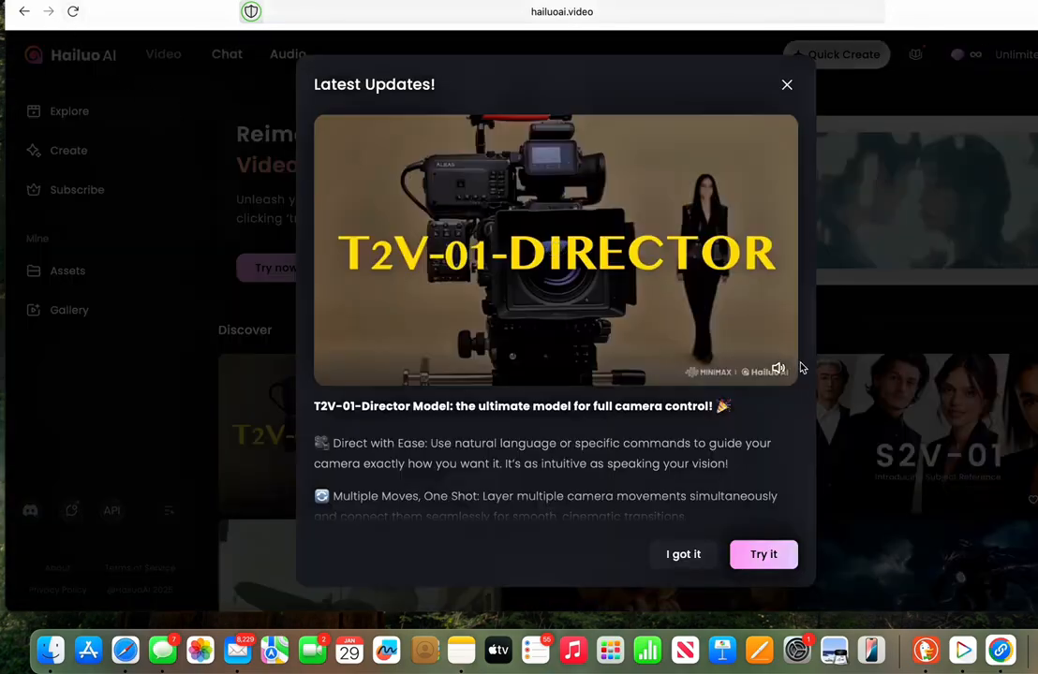
left_click(683, 555)
scroll(527, 243, "down", 2)
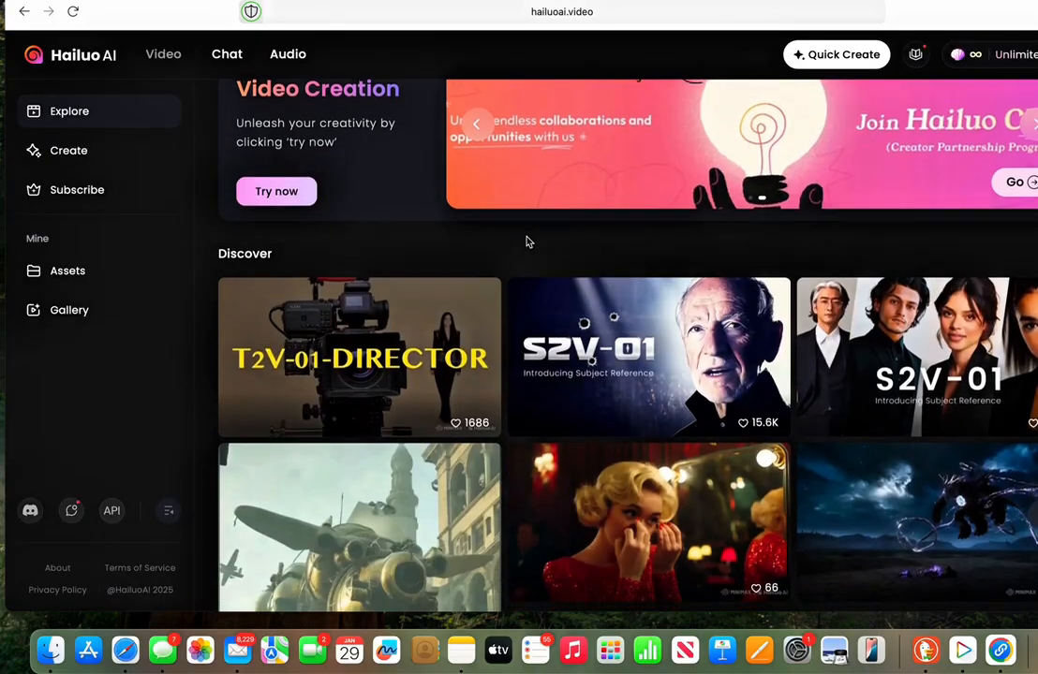
scroll(526, 243, "down", 2)
scroll(528, 239, "up", 4)
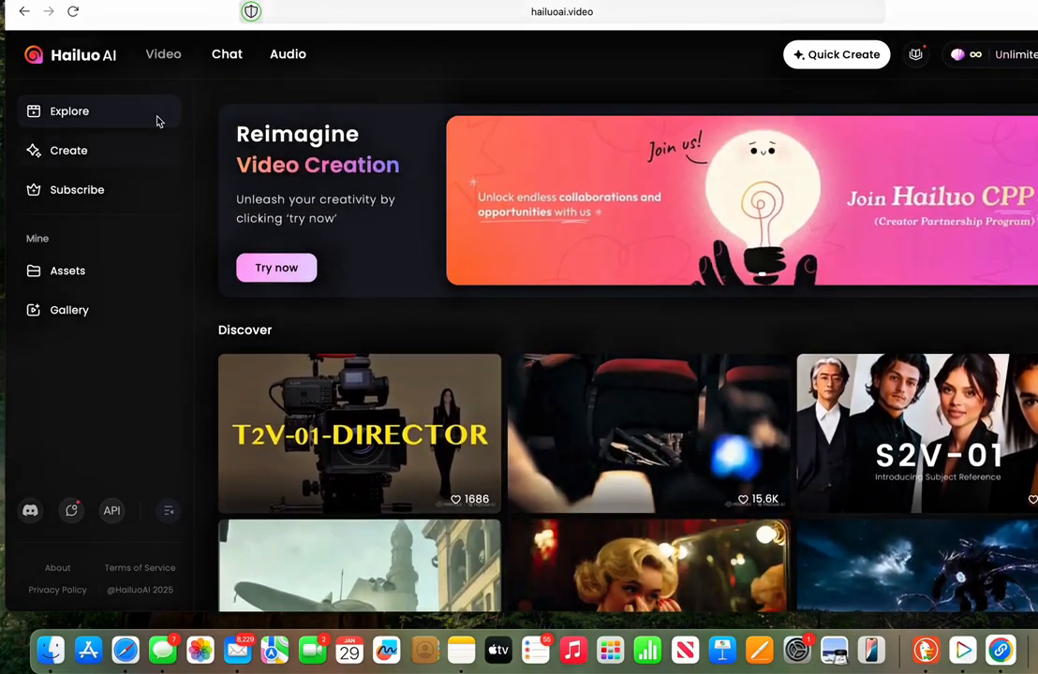
- Check the account's plan options in Hailuo AI, dismiss them and open the Create page
left_click(995, 54)
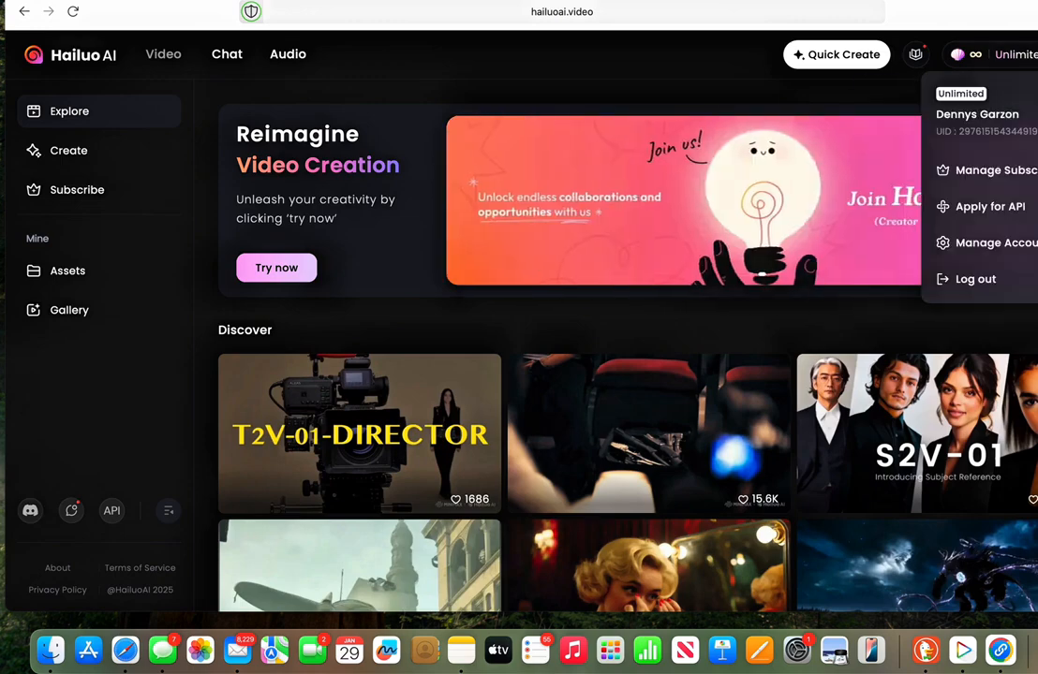
left_click(986, 56)
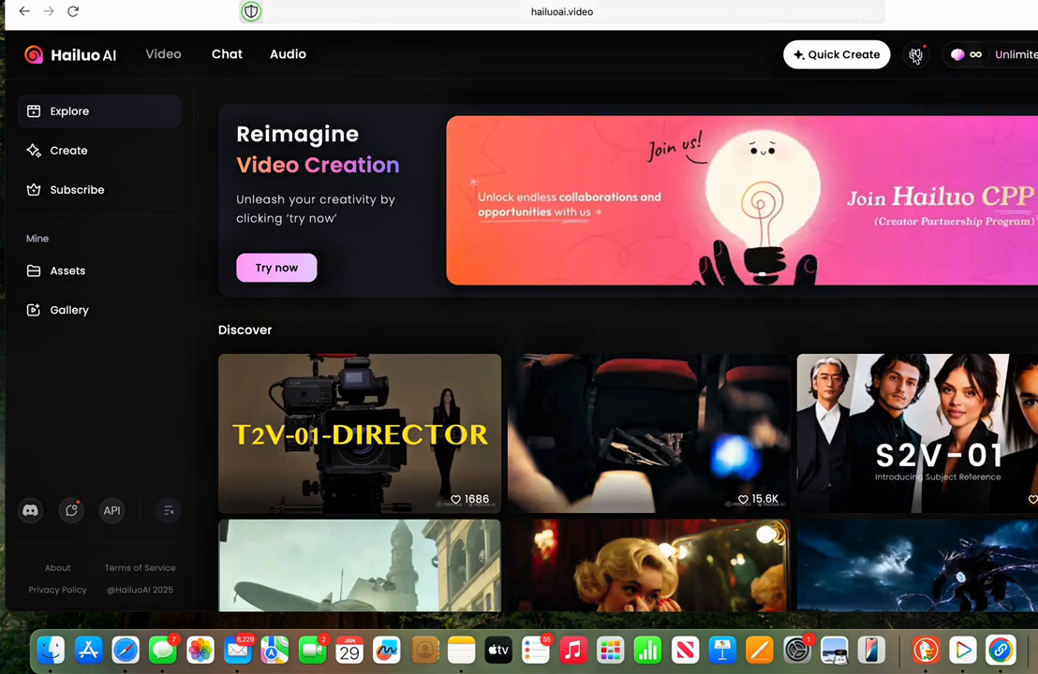
left_click(70, 151)
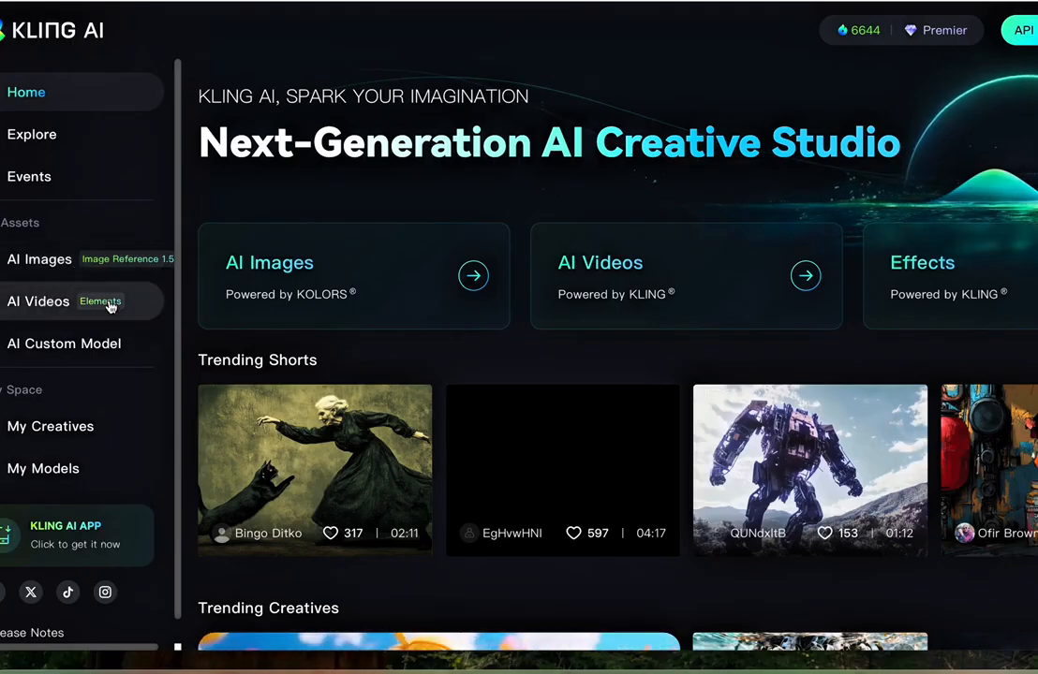
- Open AI Videos in KLING AI at Image to Video with Frames and review the motion brush, mode, duration and camera settings
left_click(47, 298)
left_click(47, 178)
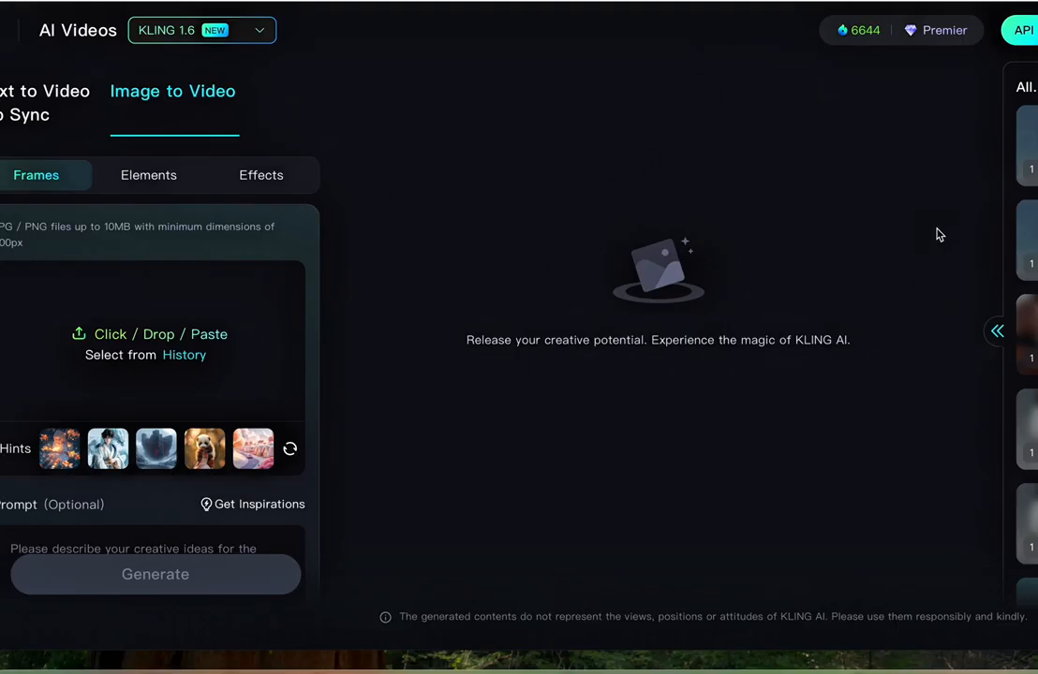
scroll(132, 315, "down", 5)
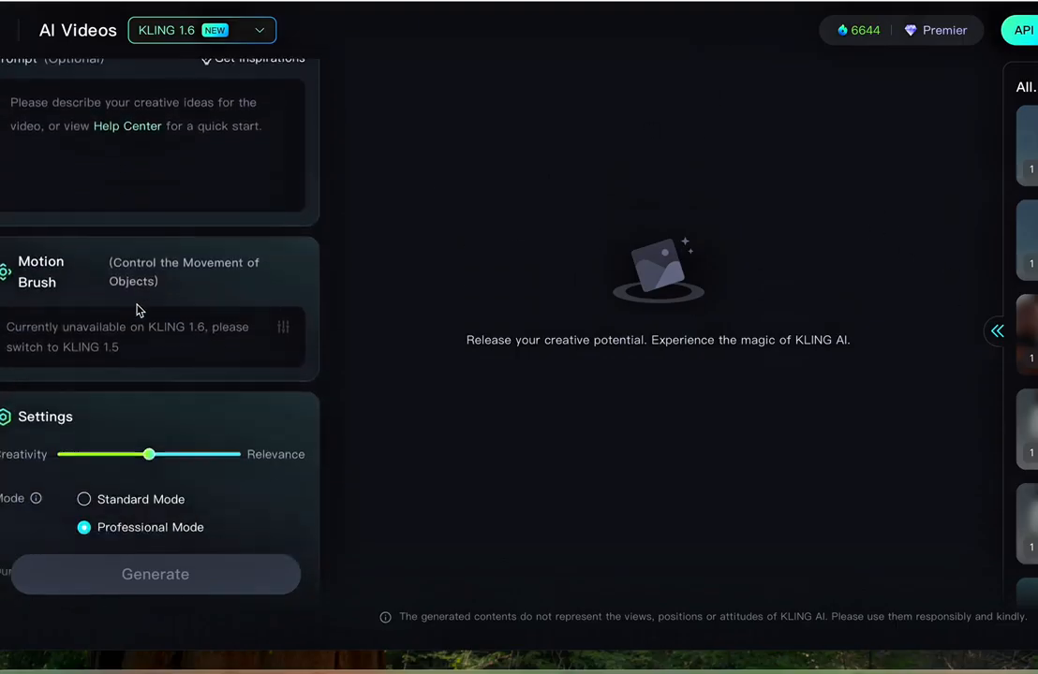
scroll(137, 310, "down", 4)
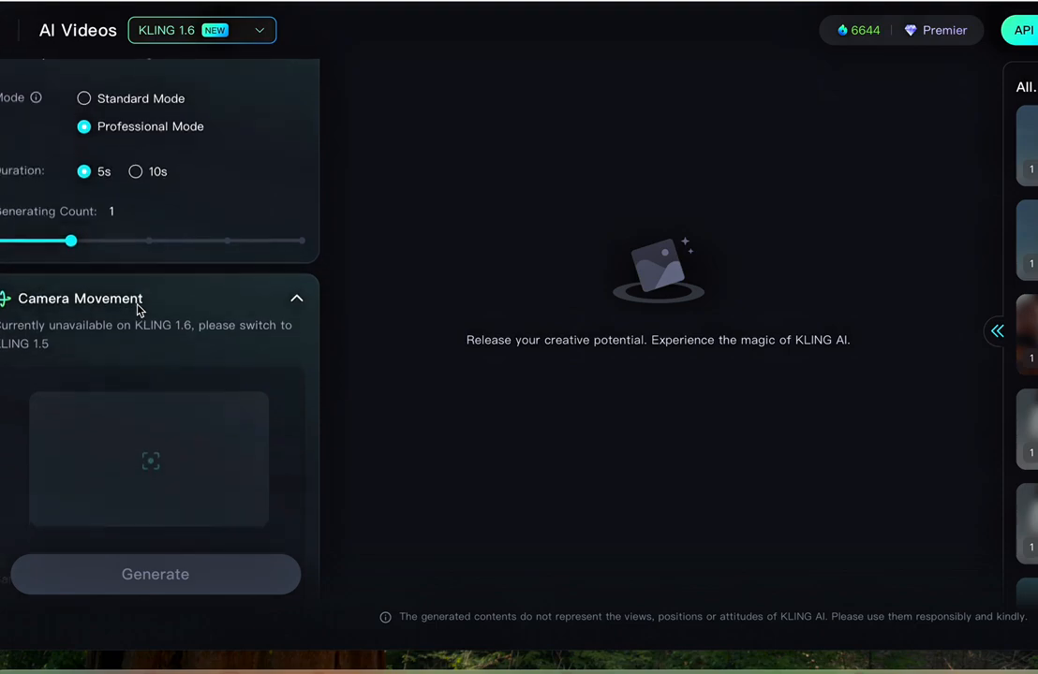
scroll(136, 304, "up", 4)
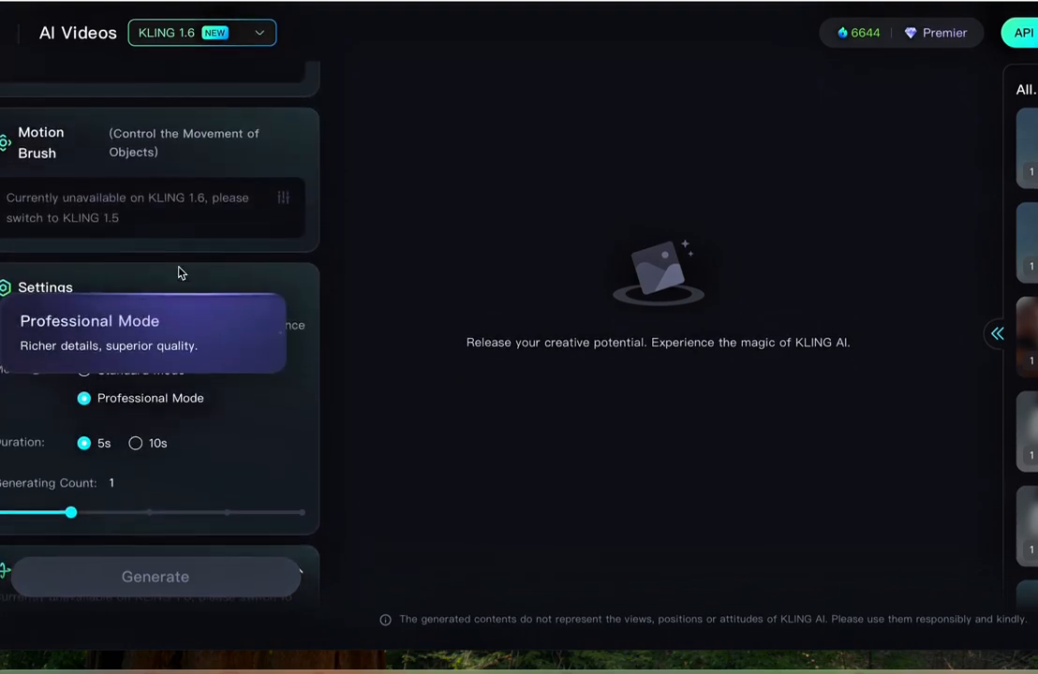
- Upload the universal_upscale image of red-haired Goku from Downloads as the video's starting frame
scroll(188, 225, "up", 5)
scroll(231, 134, "up", 2)
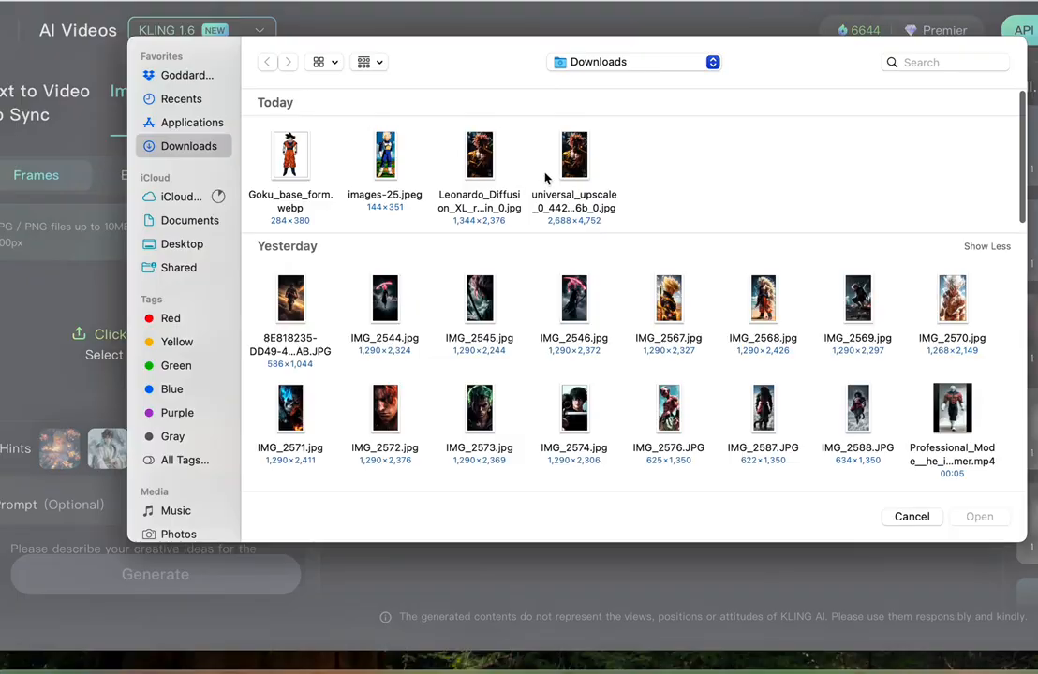
left_click(575, 158)
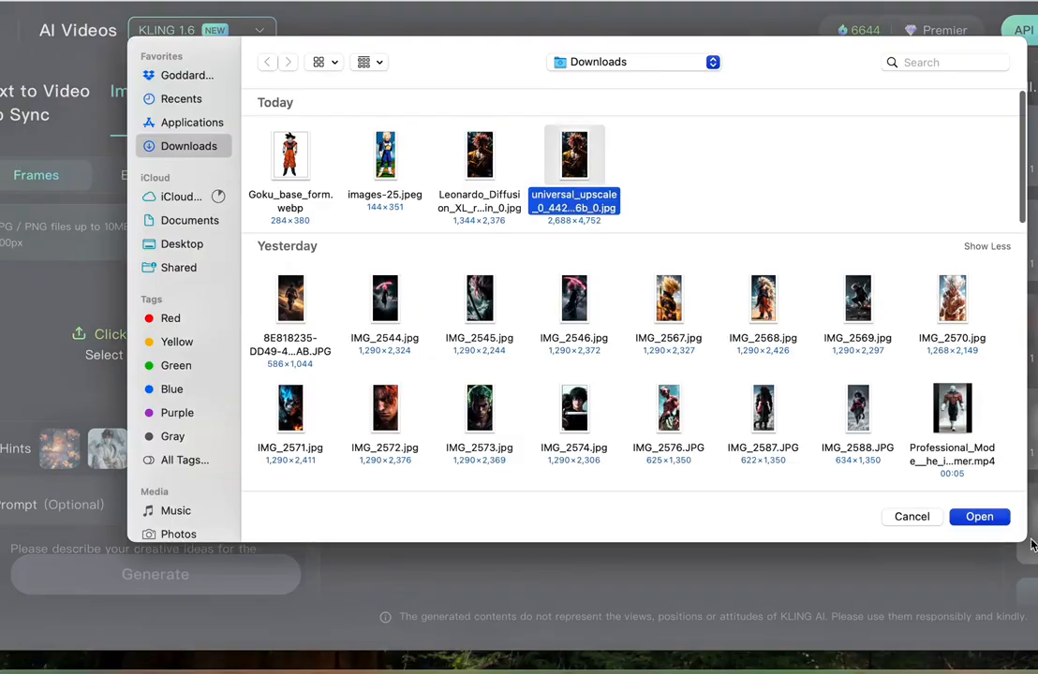
left_click(990, 517)
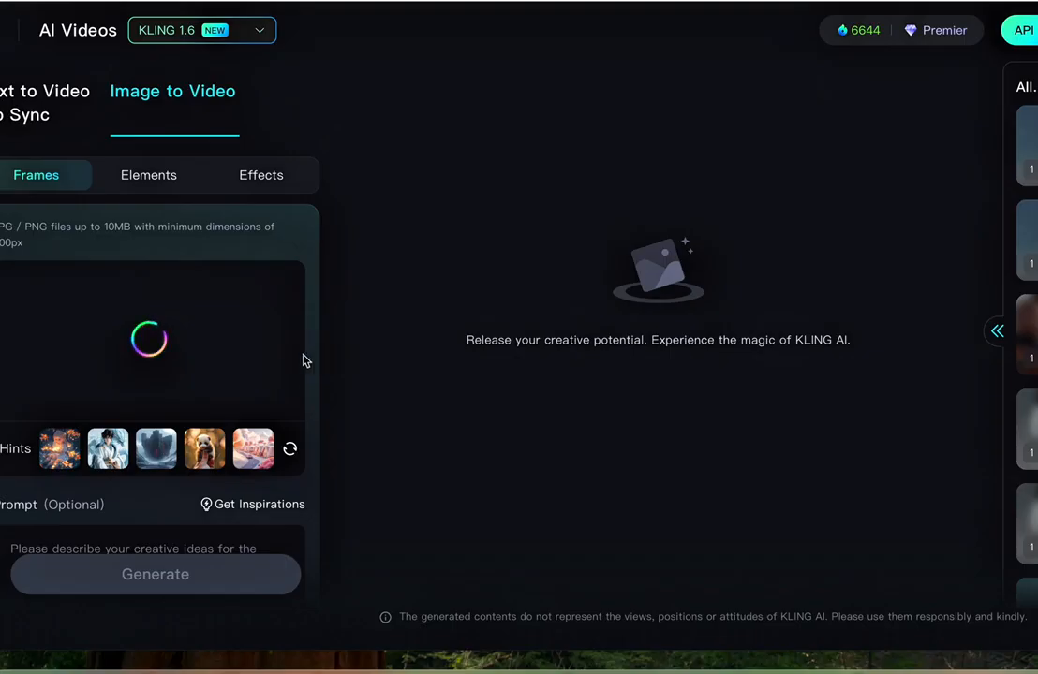
- Examine the prompt, motion brush, creativity, mode, duration and camera movement settings while the starting frame uploads
scroll(192, 375, "down", 2)
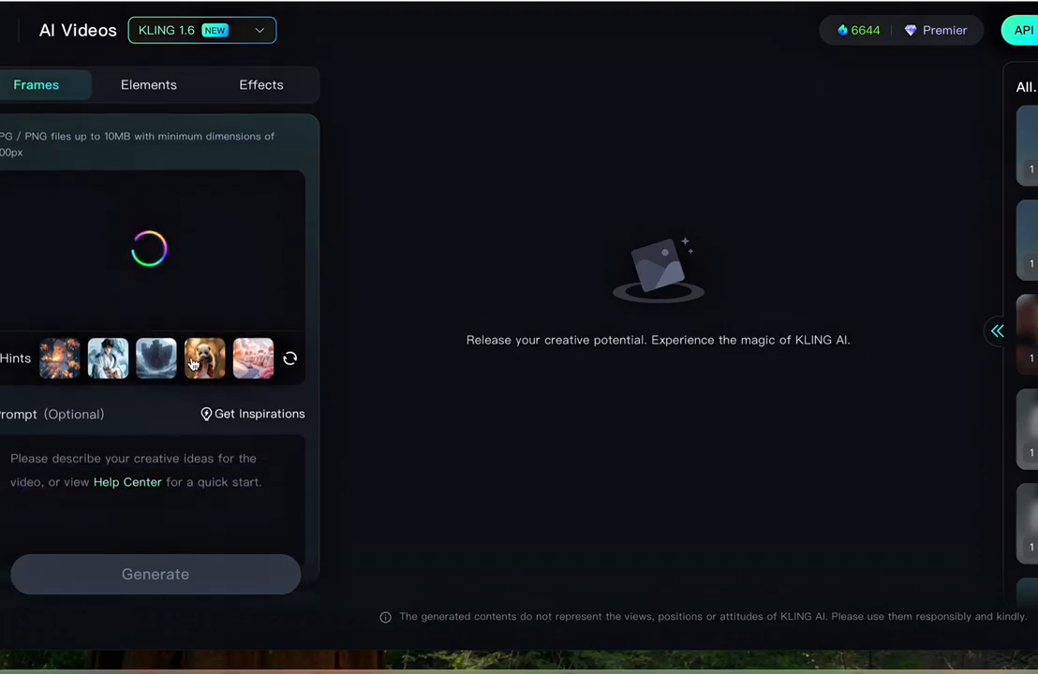
mouse_move(178, 437)
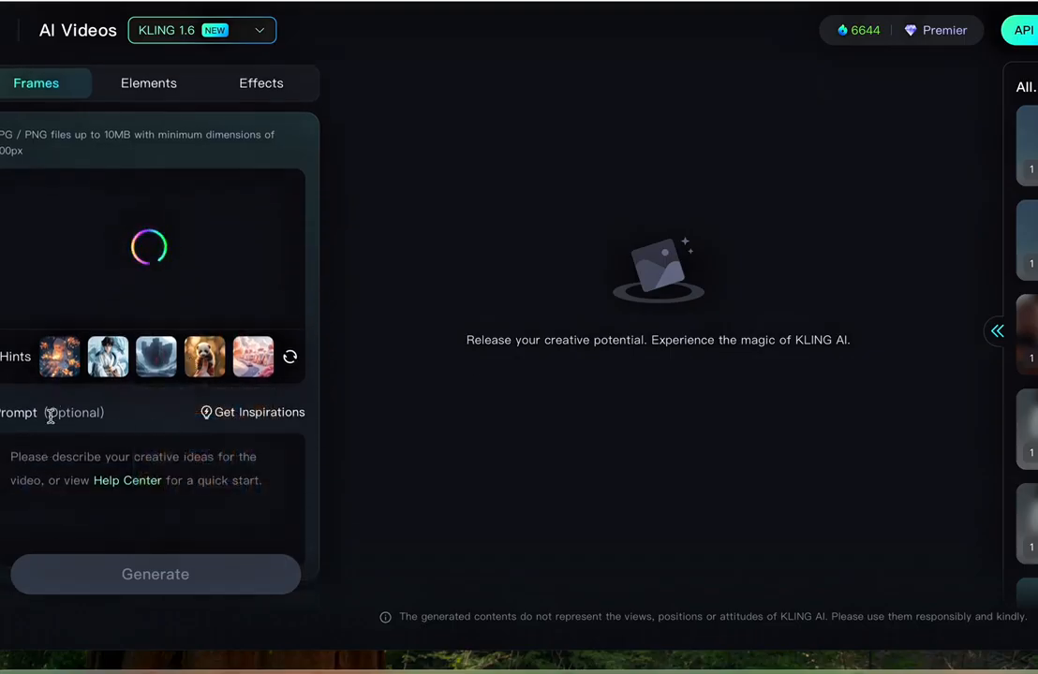
scroll(91, 456, "down", 1)
scroll(91, 456, "down", 1)
scroll(76, 366, "down", 1)
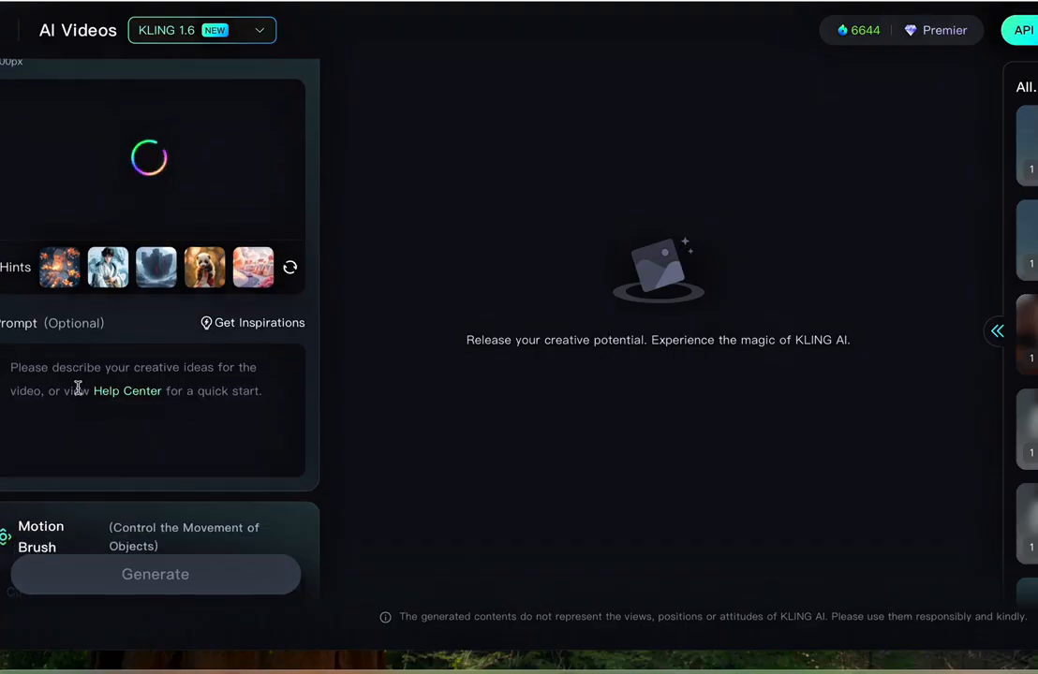
scroll(93, 367, "down", 8)
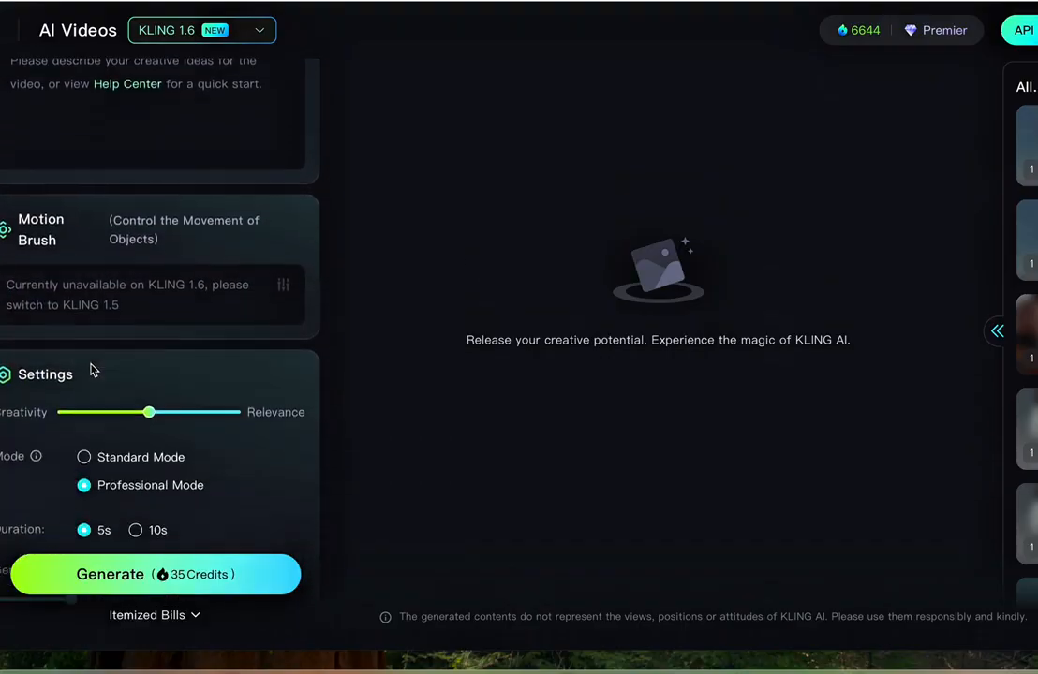
scroll(92, 368, "down", 5)
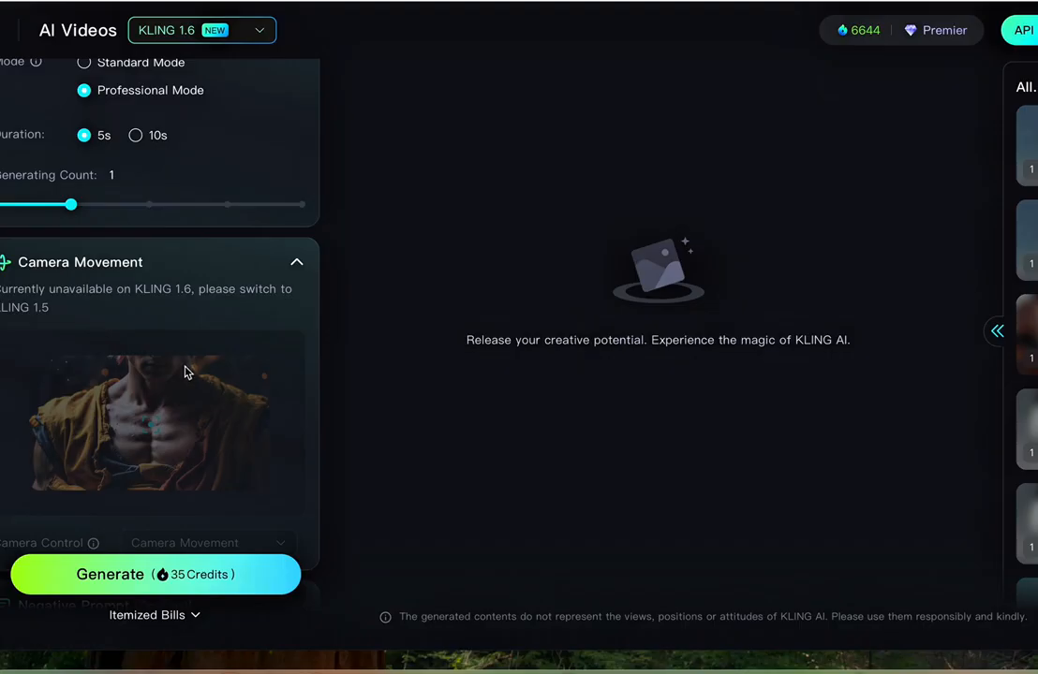
scroll(187, 365, "up", 2)
scroll(187, 365, "up", 4)
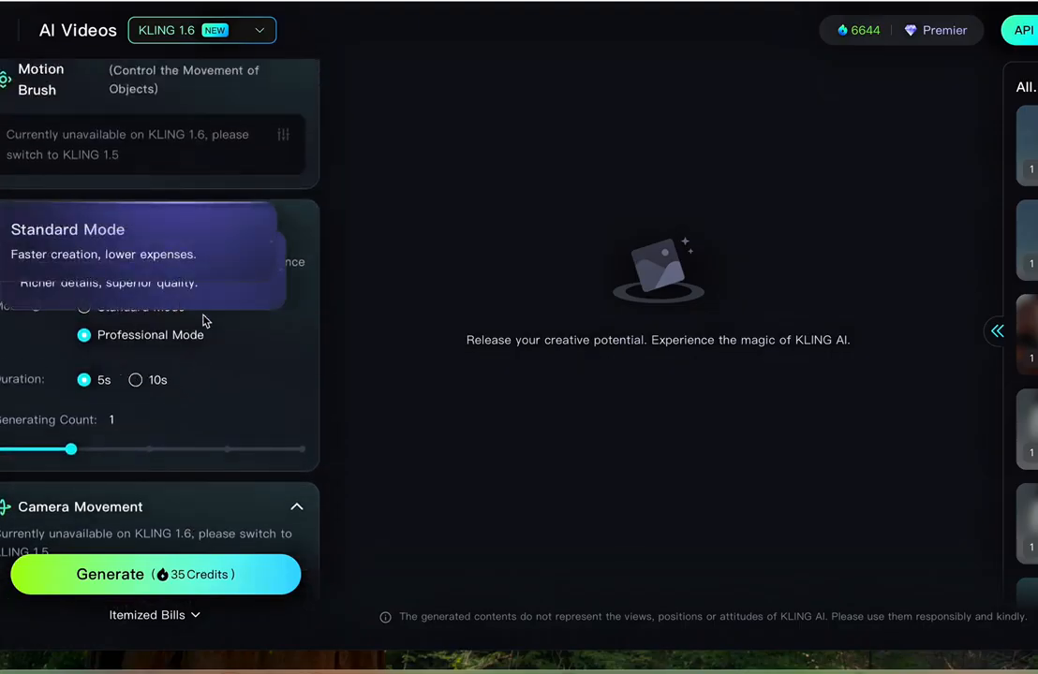
scroll(269, 366, "up", 10)
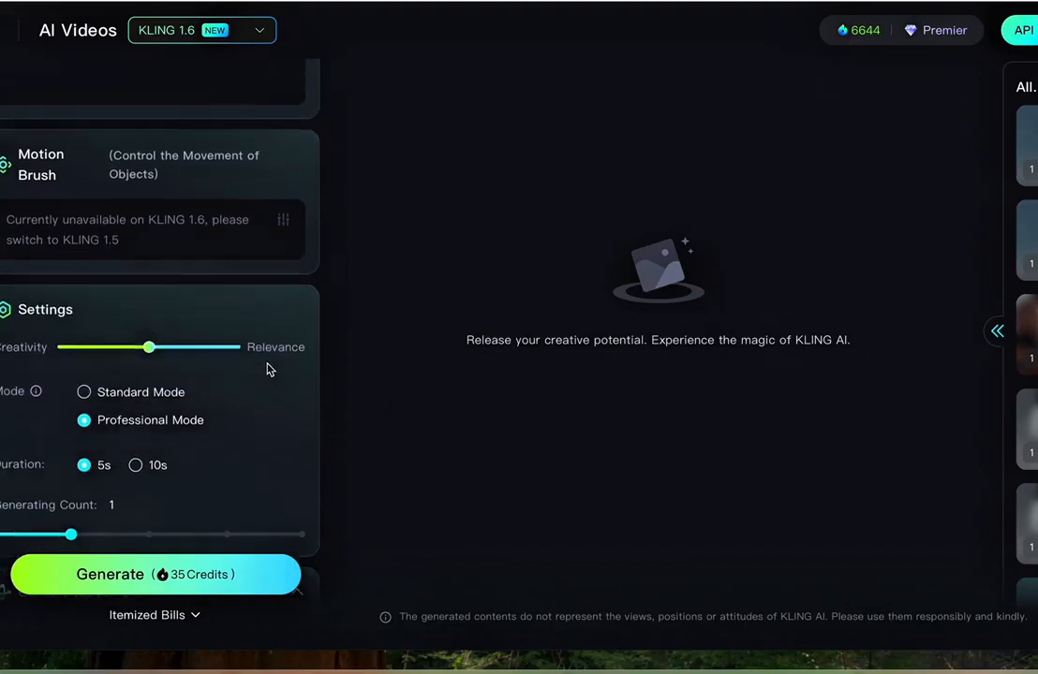
- Generate a 5s Professional Mode video from the red-haired Goku starting frame without a prompt
scroll(266, 371, "up", 3)
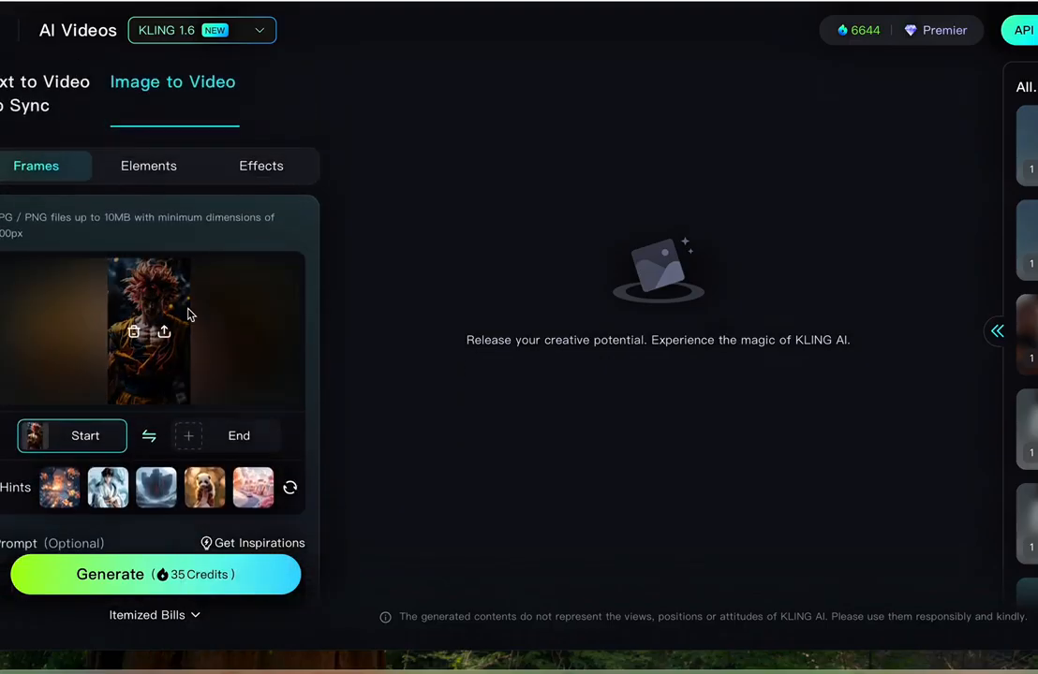
scroll(238, 312, "down", 2)
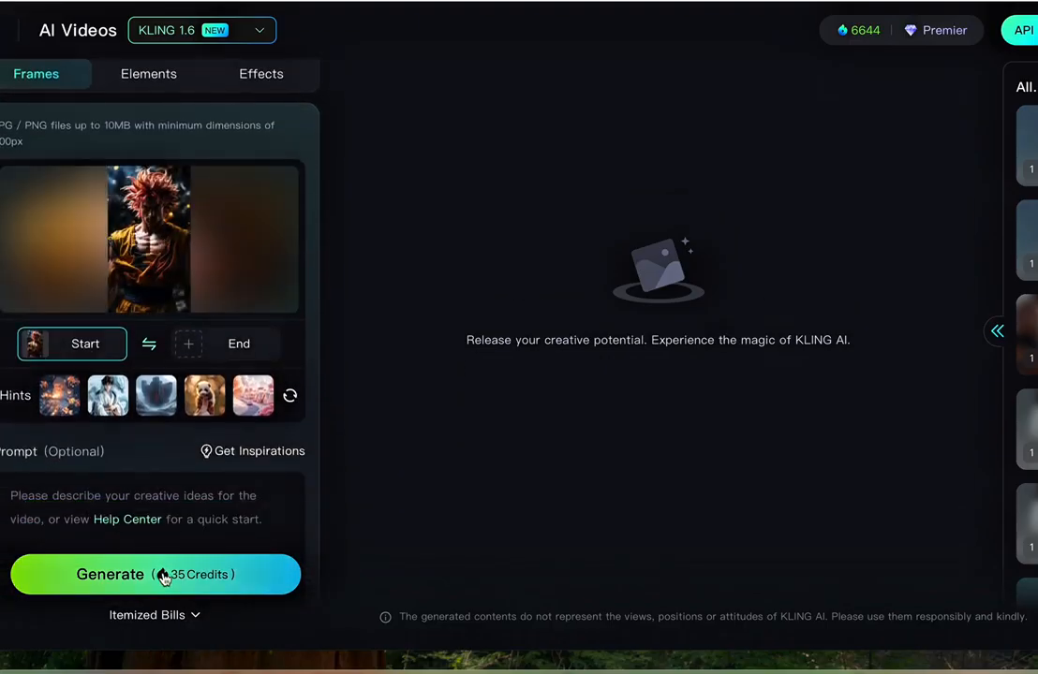
left_click(164, 578)
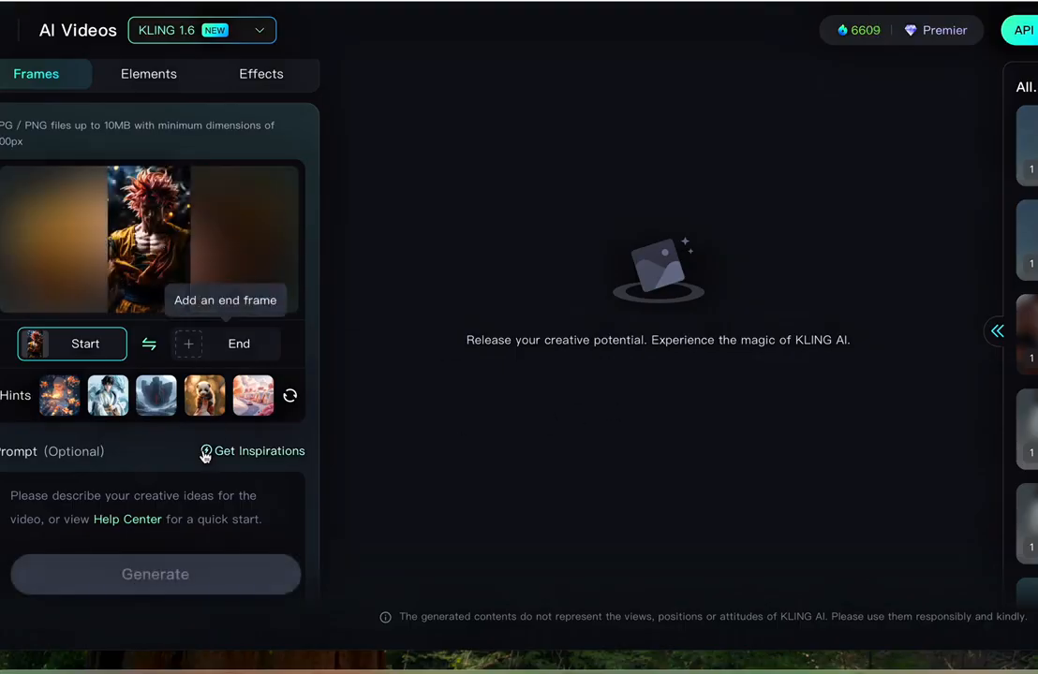
- Begin the video prompt with "real life goku walking towards the camera,"
scroll(187, 444, "down", 2)
left_click(165, 450)
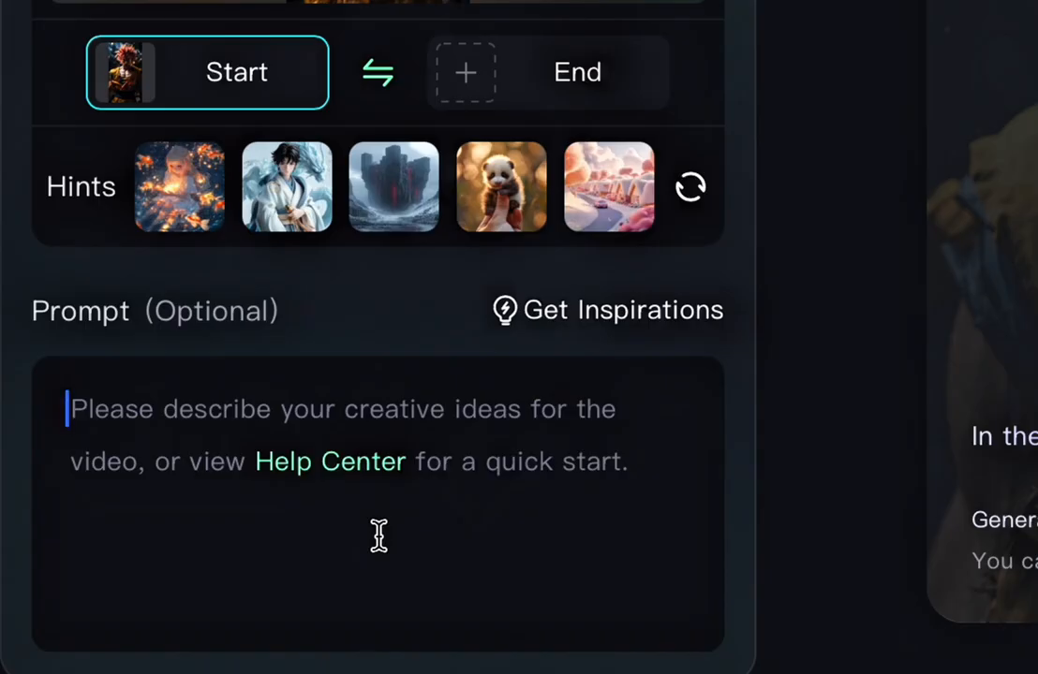
type("real ")
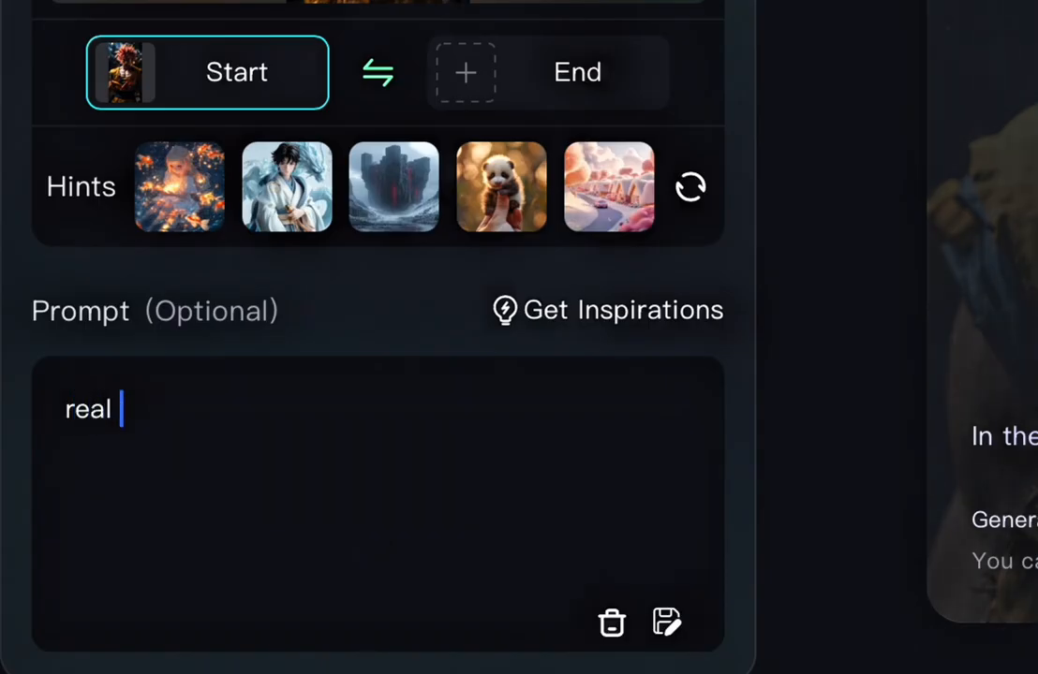
type("life goku walking towards the ca")
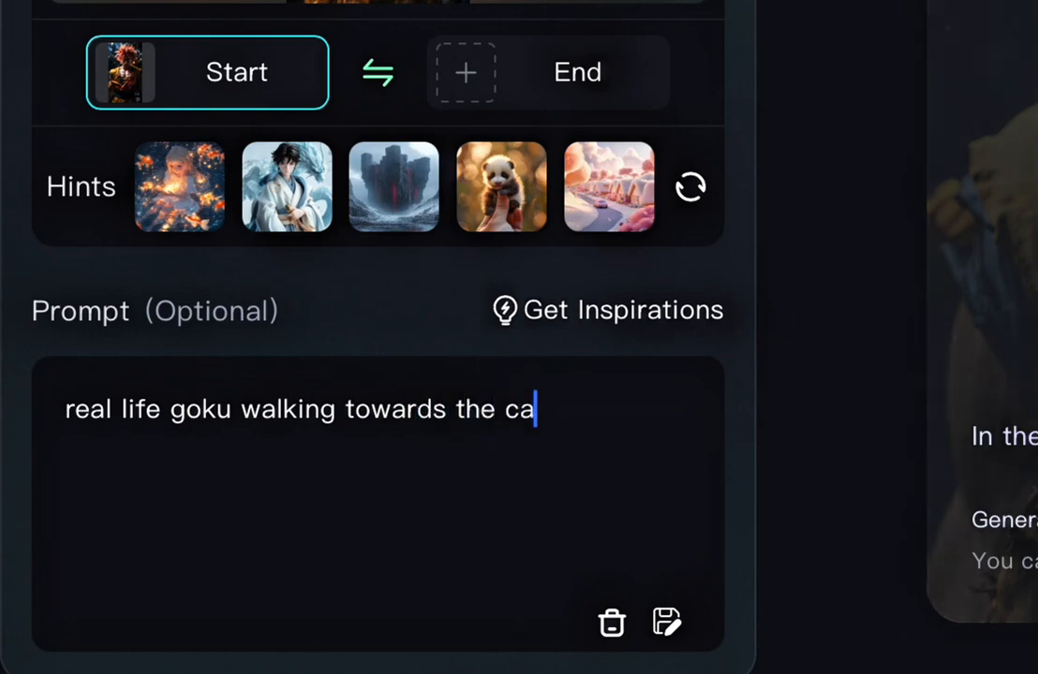
type("mera,")
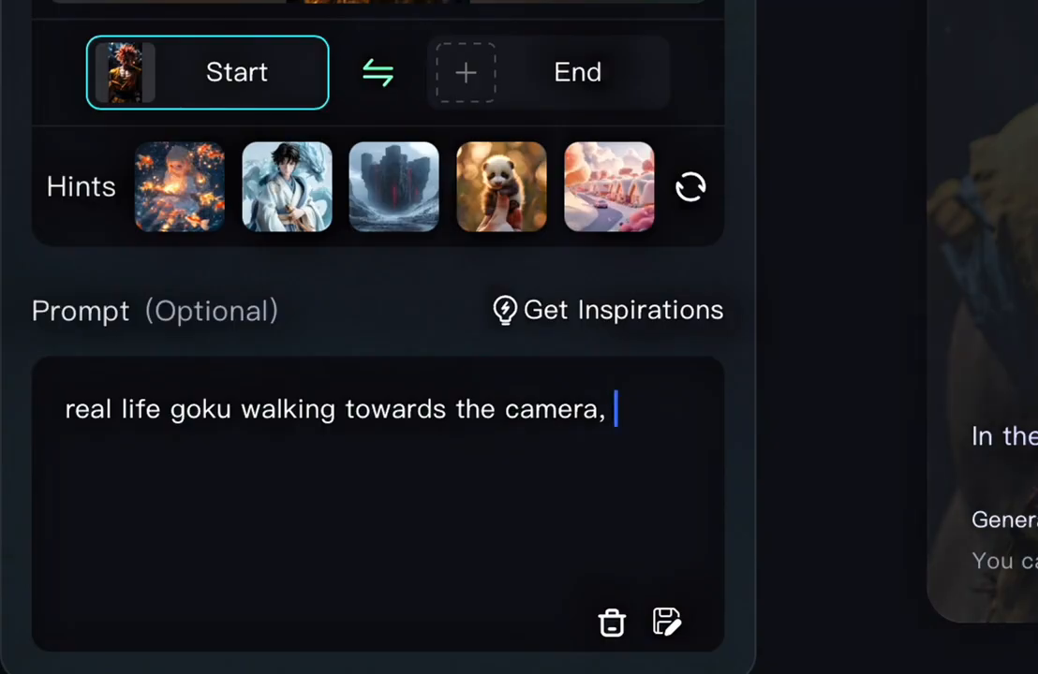
- Complete the video prompt by adding "cinematic." at its end
type("ies")
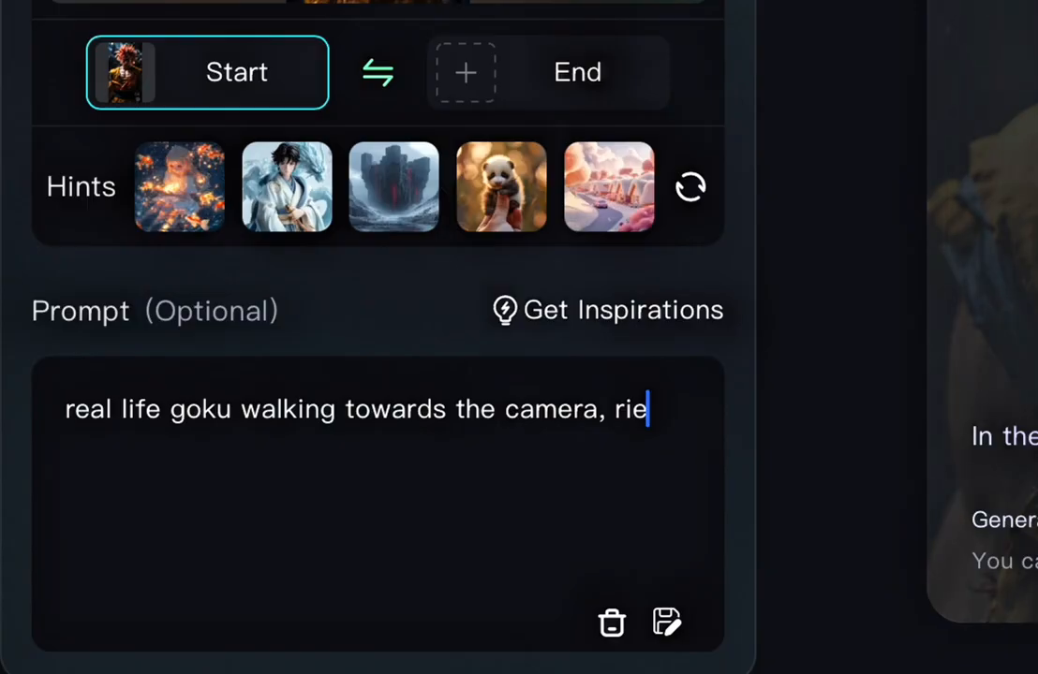
key("BackSpace")
key("BackSpace")
key("BackSpace")
type("red")
key("BackSpace")
key("BackSpace")
key("BackSpace")
key("BackSpace")
type("ci")
key("BackSpace")
key("BackSpace")
type("cinematric")
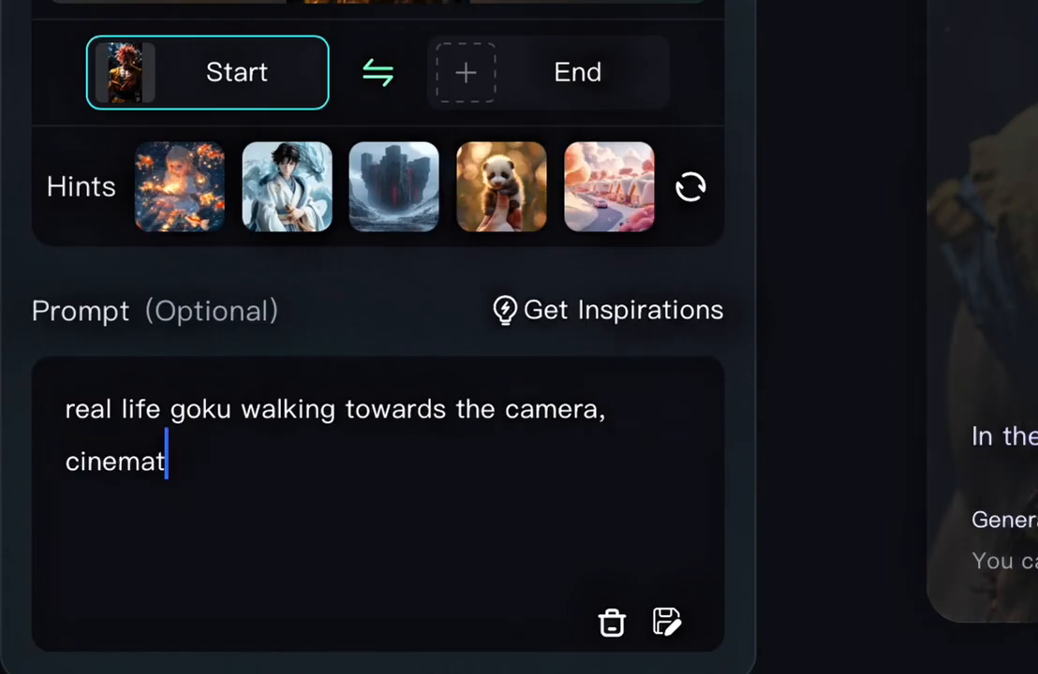
key("BackSpace")
key("BackSpace")
key("BackSpace")
key("BackSpace")
key("BackSpace")
type("tic")
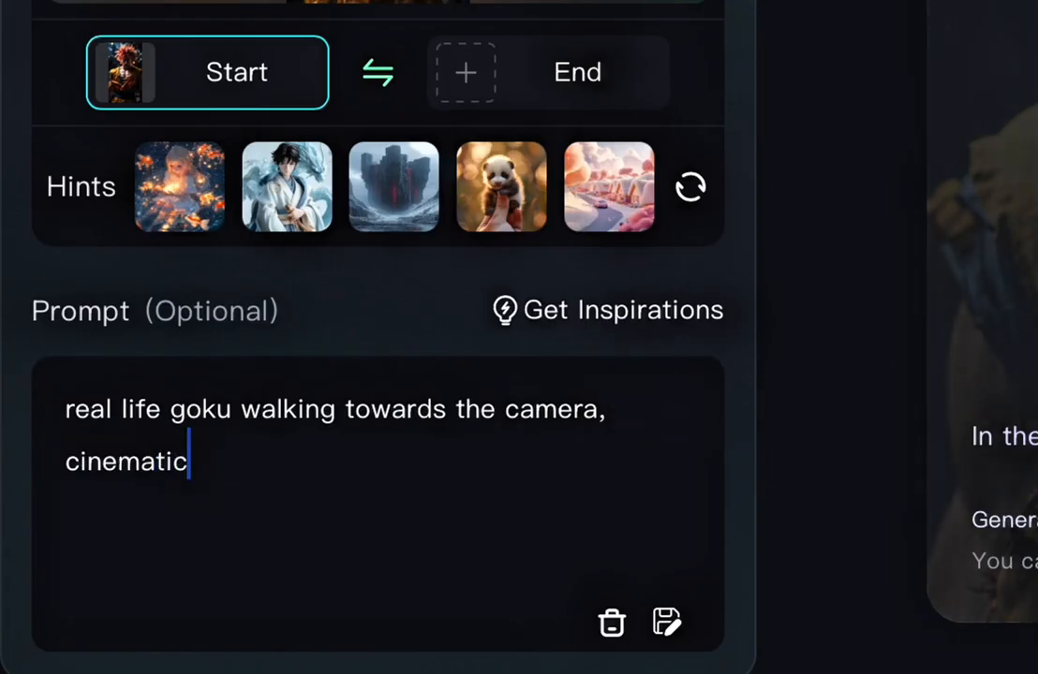
type(".")
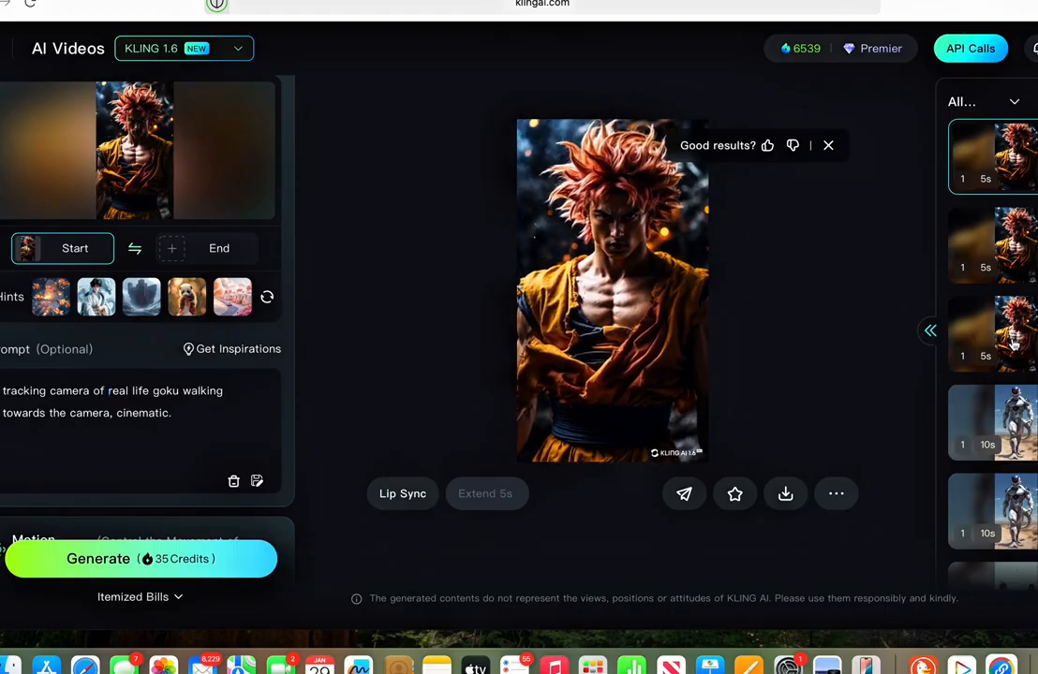
- Open the 5s Goku video generated without a prompt, watch it full screen and close the viewer
left_click(1013, 344)
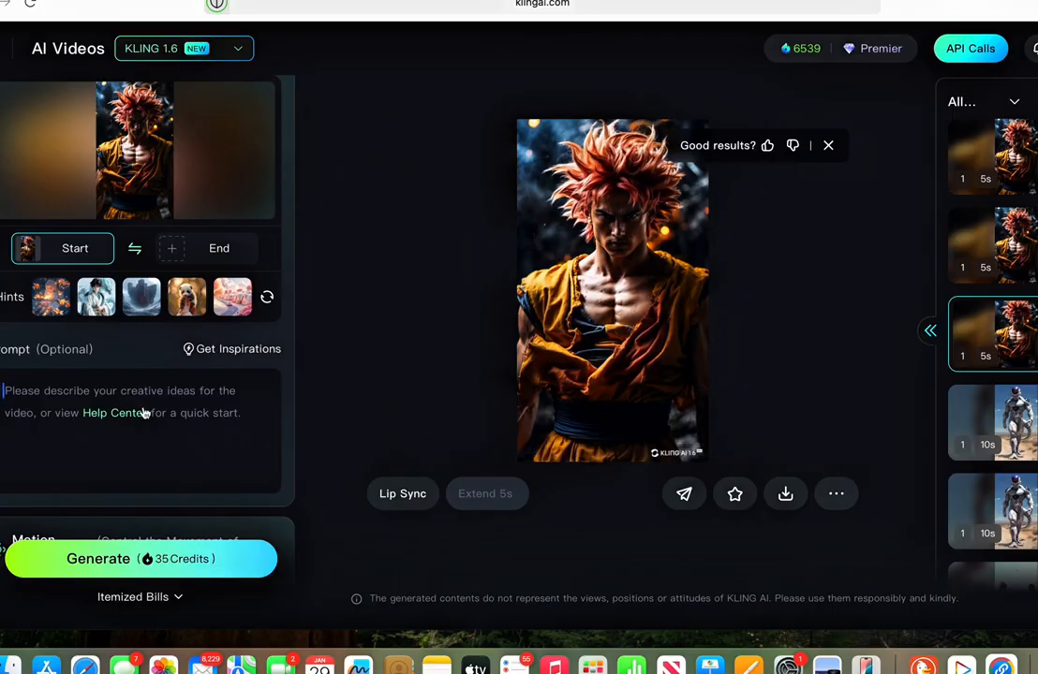
scroll(195, 395, "up", 1)
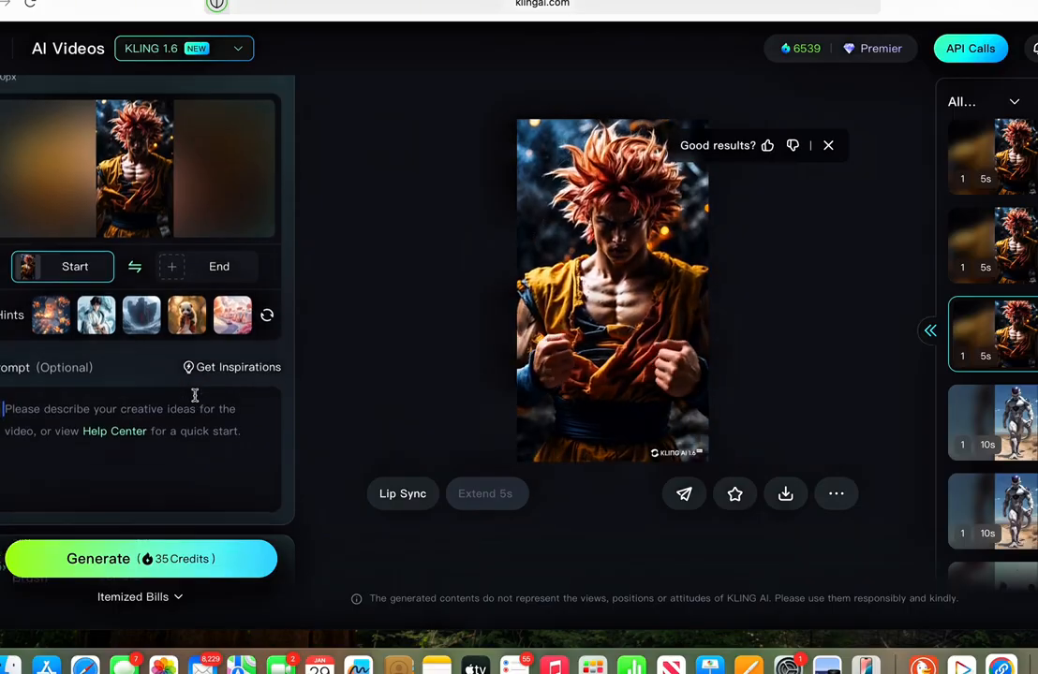
scroll(195, 396, "up", 2)
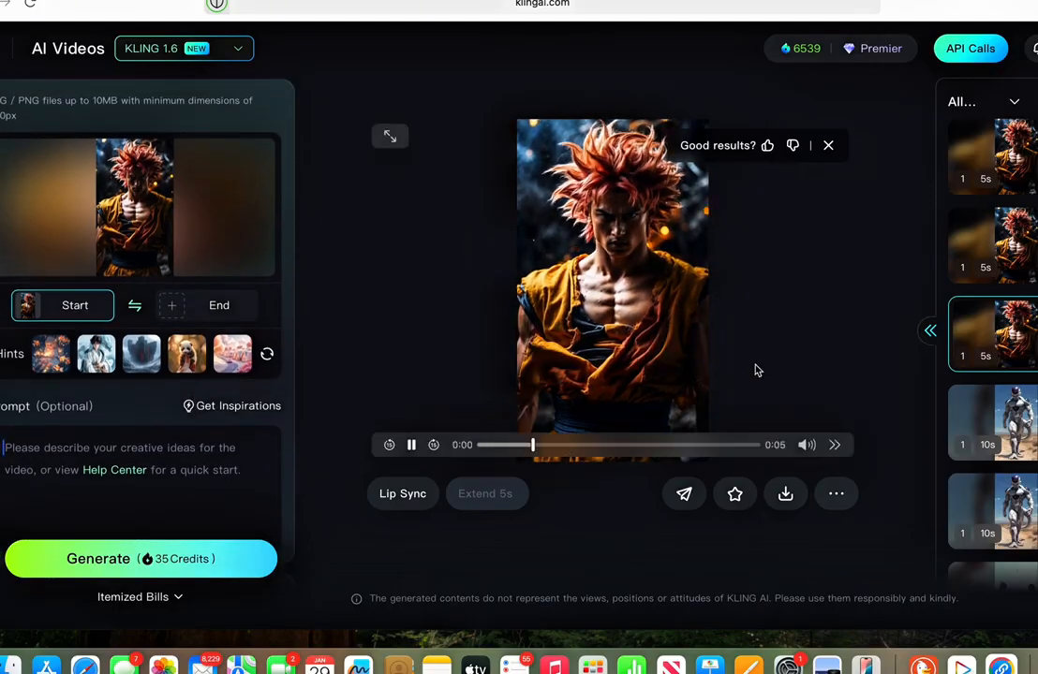
left_click(391, 139)
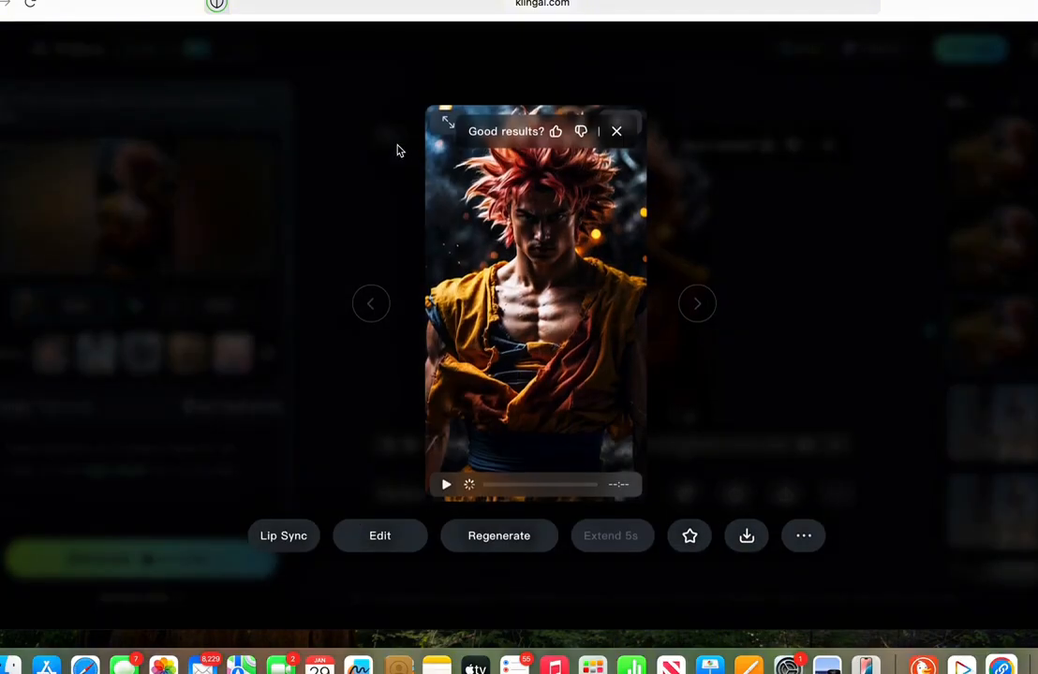
left_click(448, 124)
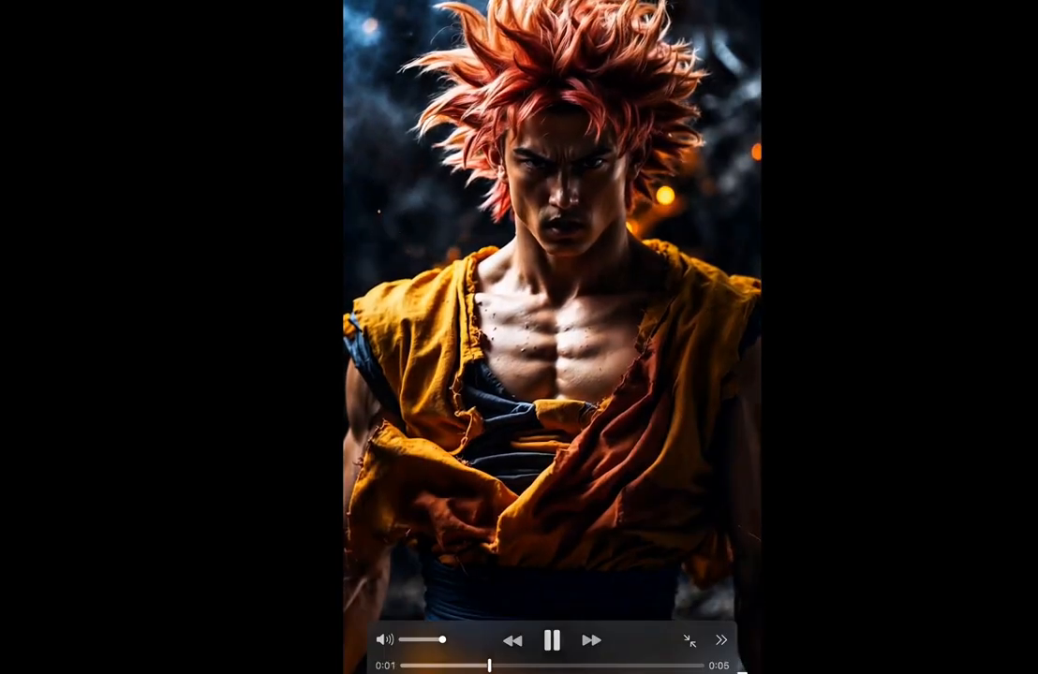
key("Escape")
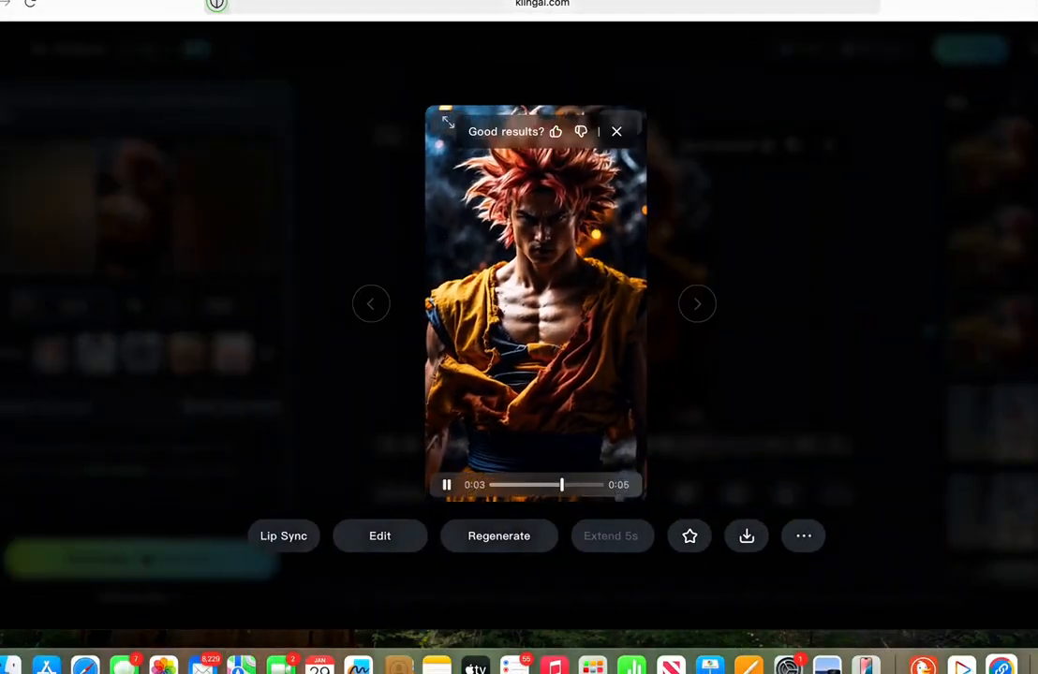
key("Escape")
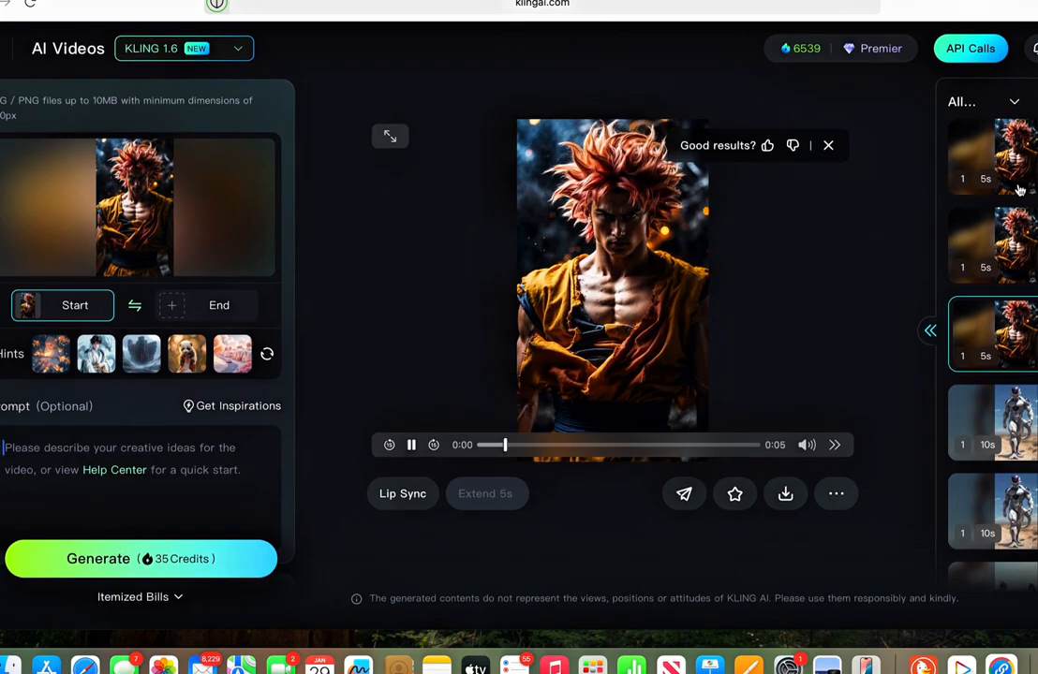
- Open the second 5s Goku video in the history and watch it full screen, pausing and resuming playback
left_click(1019, 254)
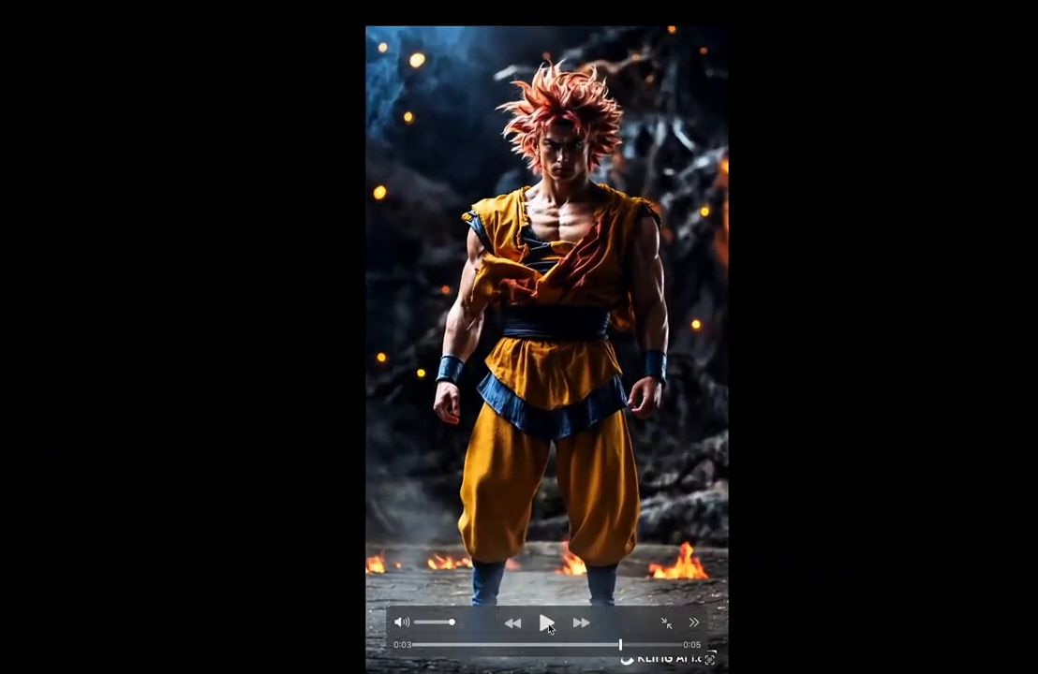
key("space")
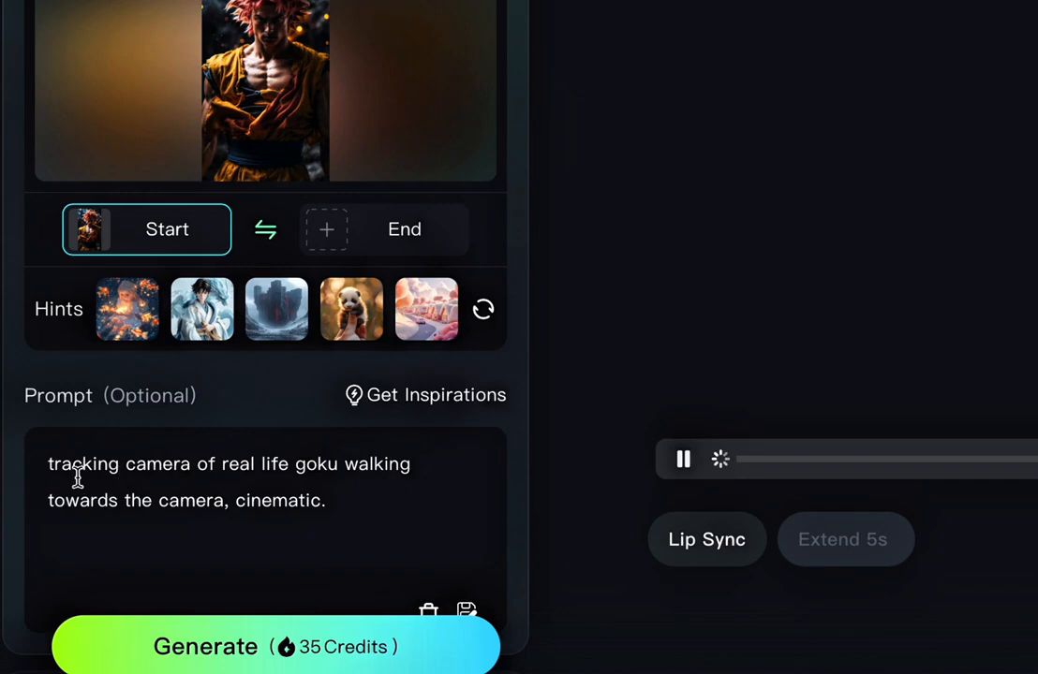
- Highlight "tracking camera" in the newest Goku video's prompt, watch that video full screen and close the viewer
left_click_drag(197, 468, 35, 466)
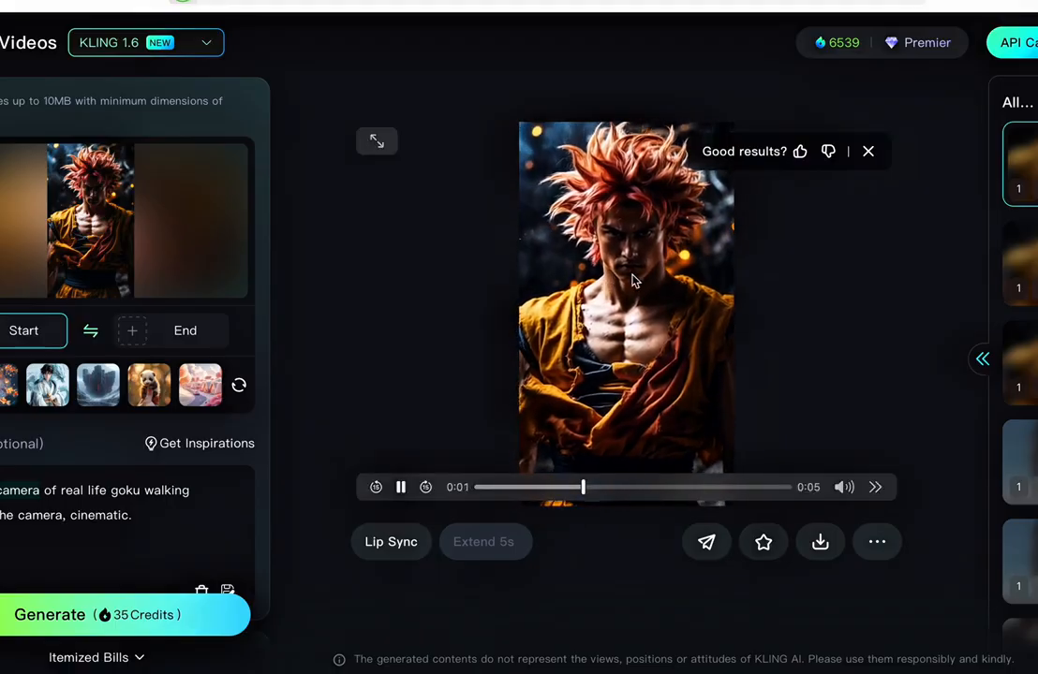
left_click(384, 154)
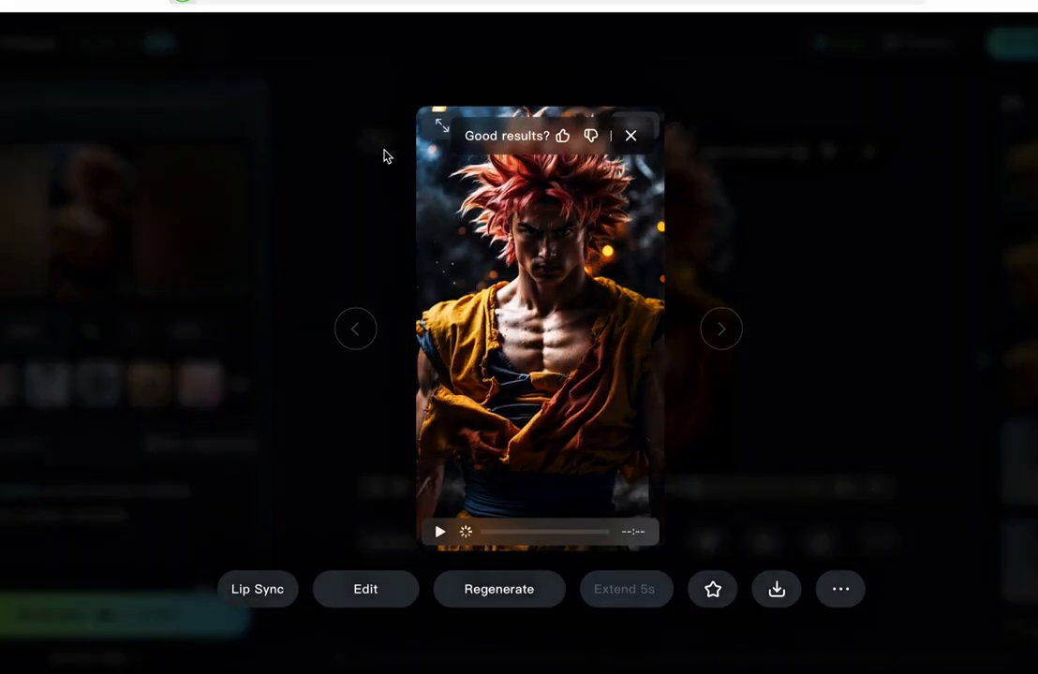
left_click(436, 128)
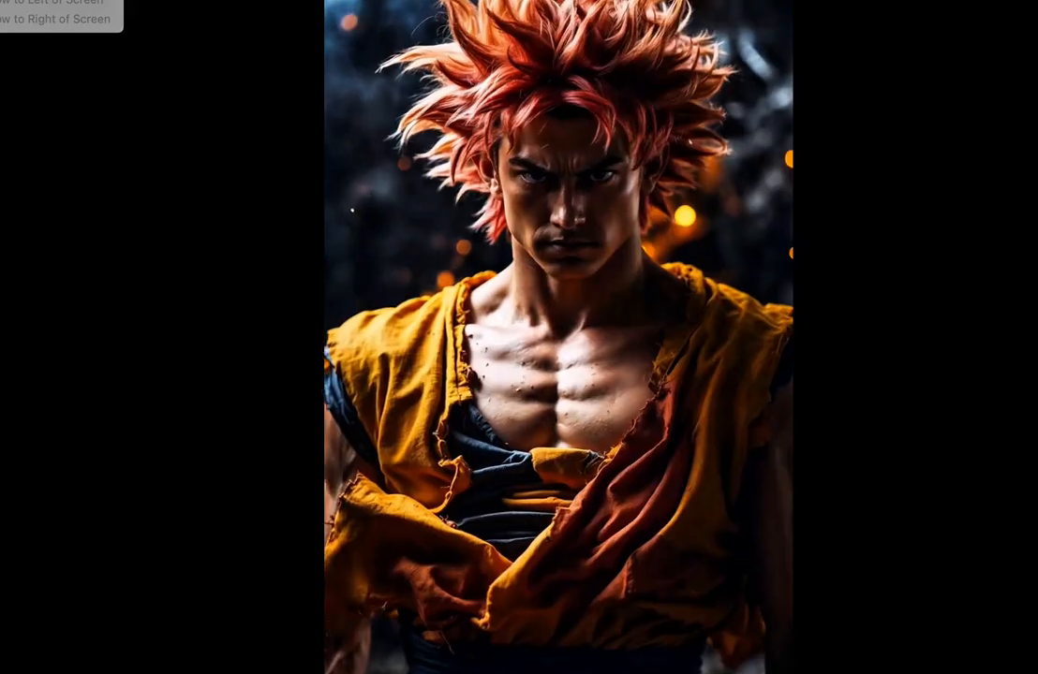
key("Escape")
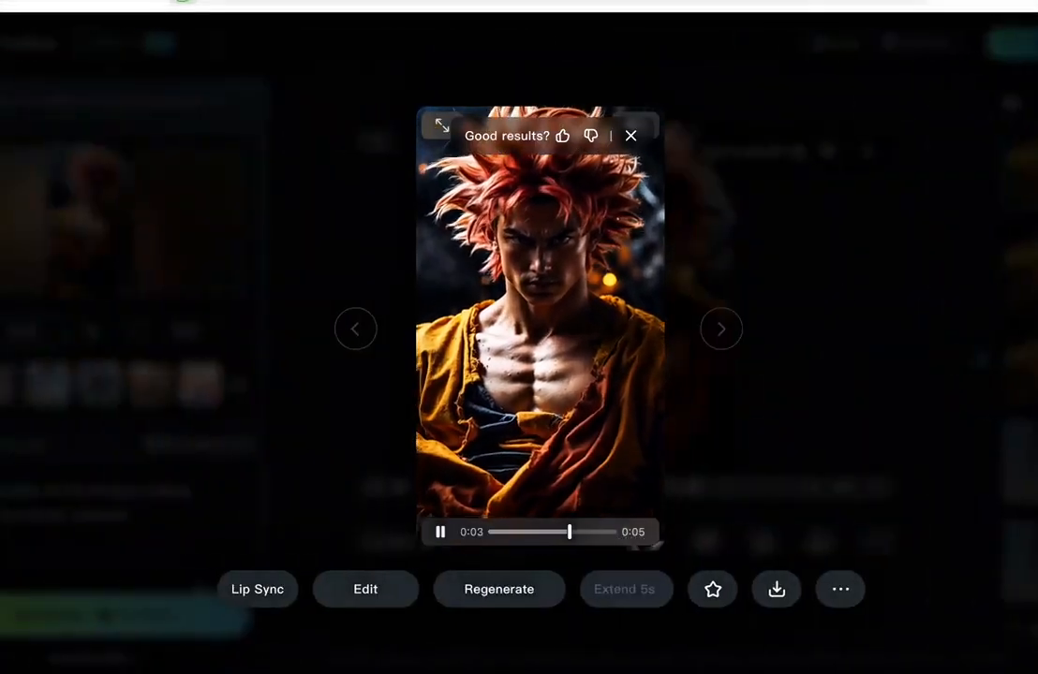
left_click(828, 287)
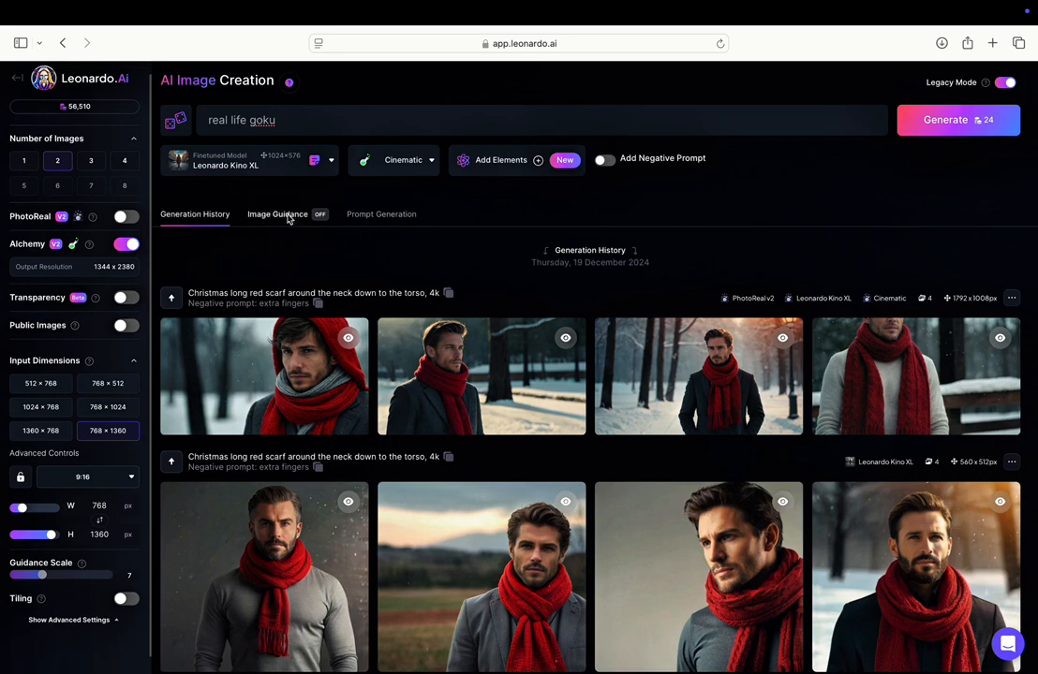
- Open Image Guidance in Leonardo.Ai, enable the first image input's Content Reference and delete its source image
left_click(290, 218)
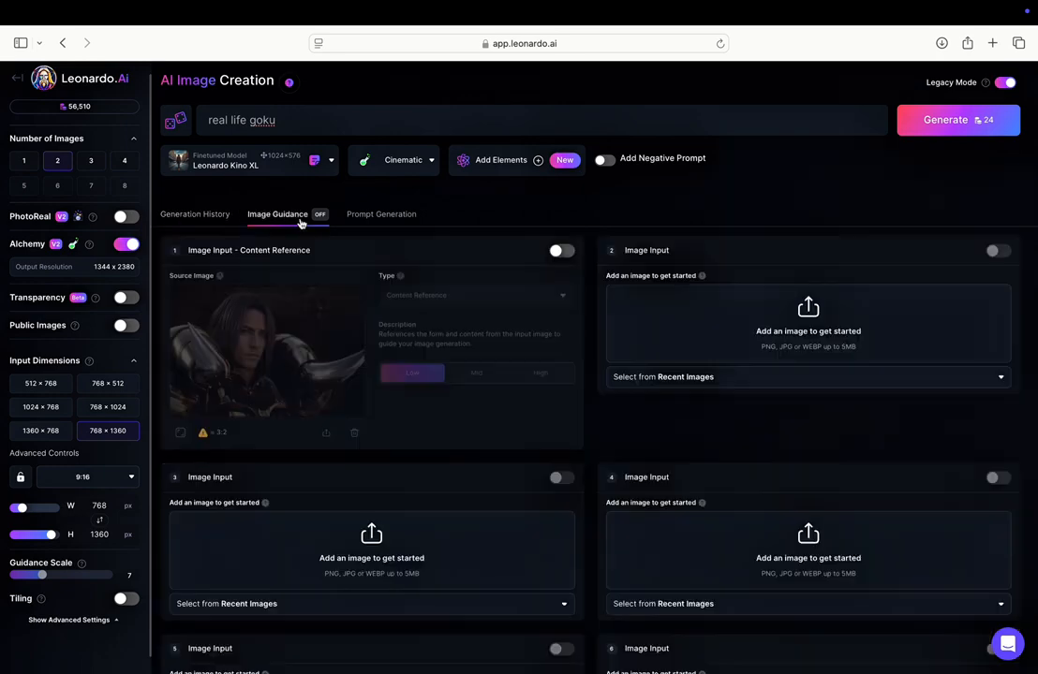
left_click(561, 252)
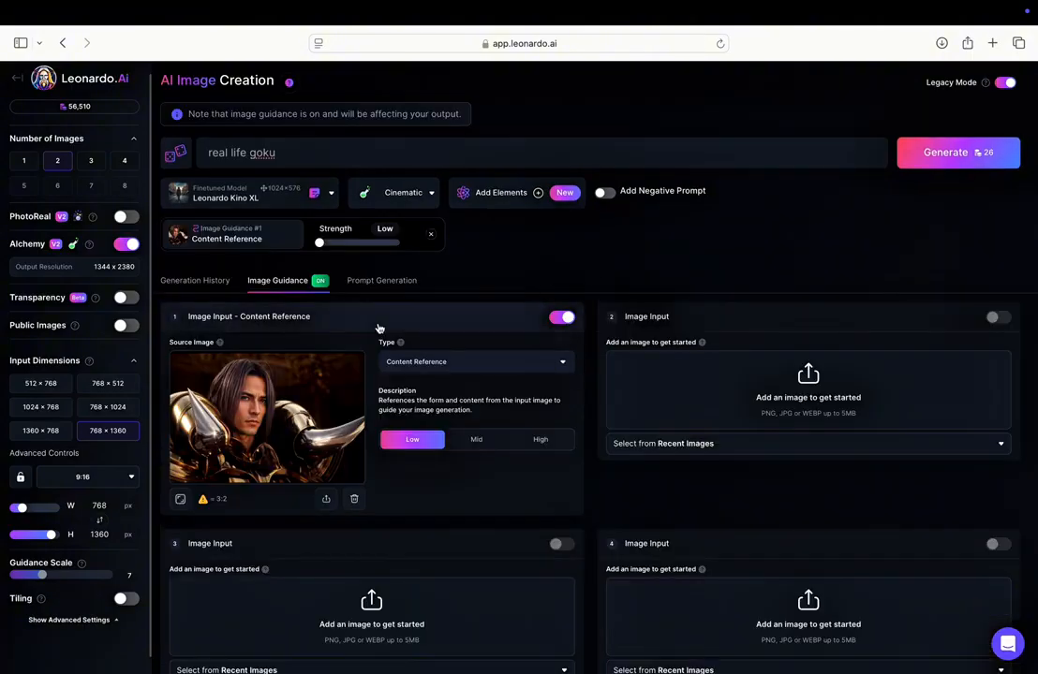
left_click(354, 501)
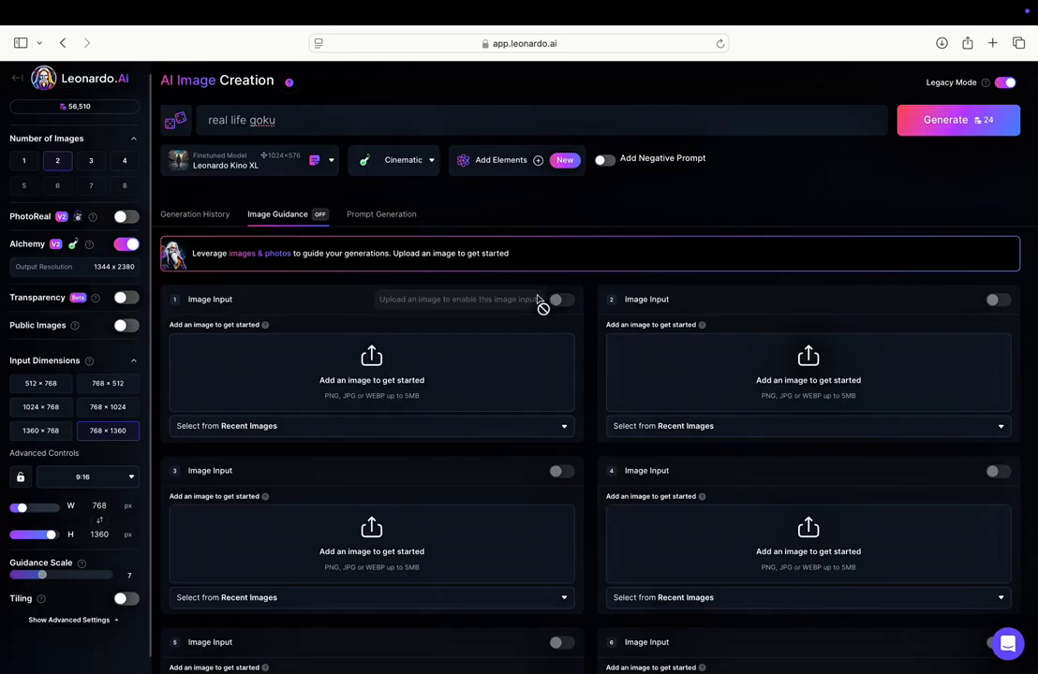
- Add the uploaded picture of Goku with very long blond hair standing in a desert as the first image input's source image
left_click(372, 360)
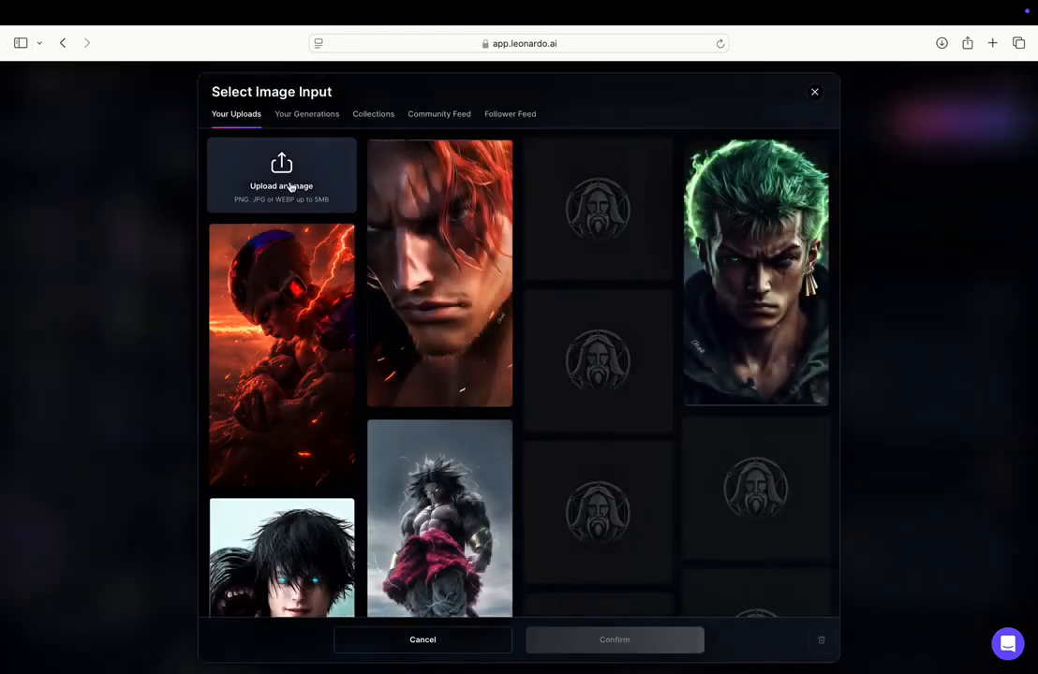
scroll(381, 280, "down", 15)
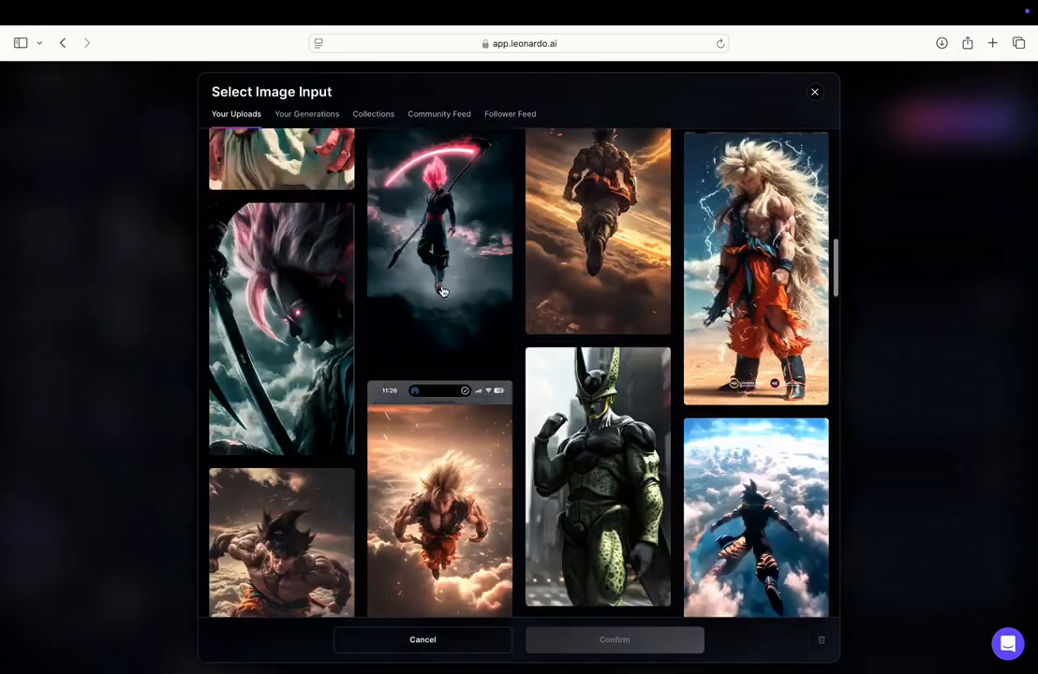
scroll(443, 291, "down", 3)
scroll(442, 292, "up", 6)
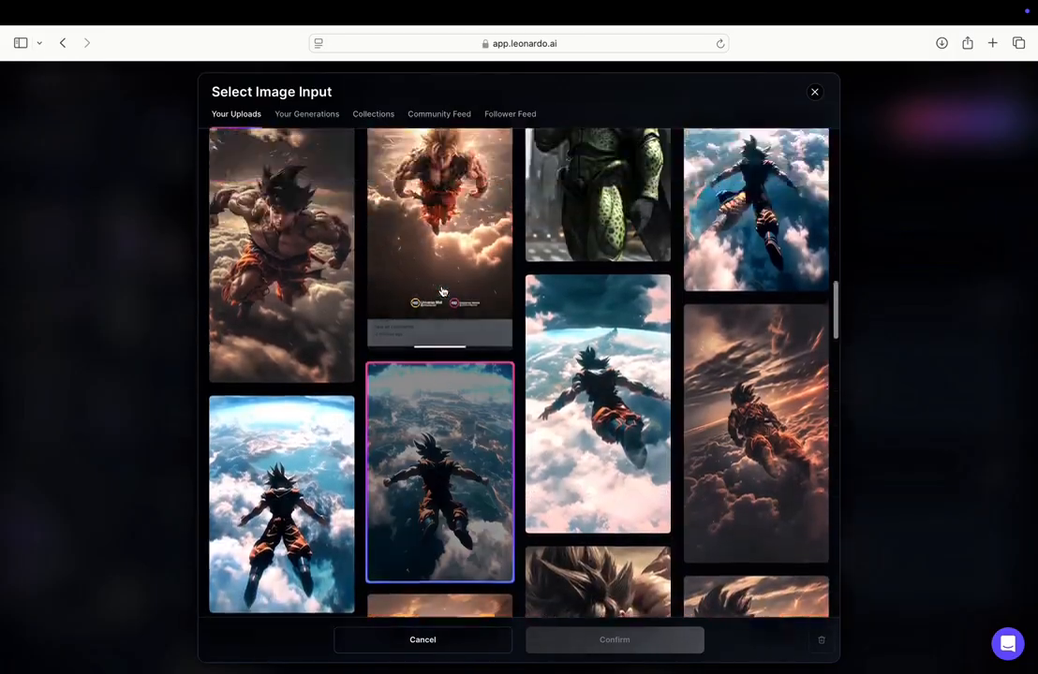
scroll(442, 292, "up", 2)
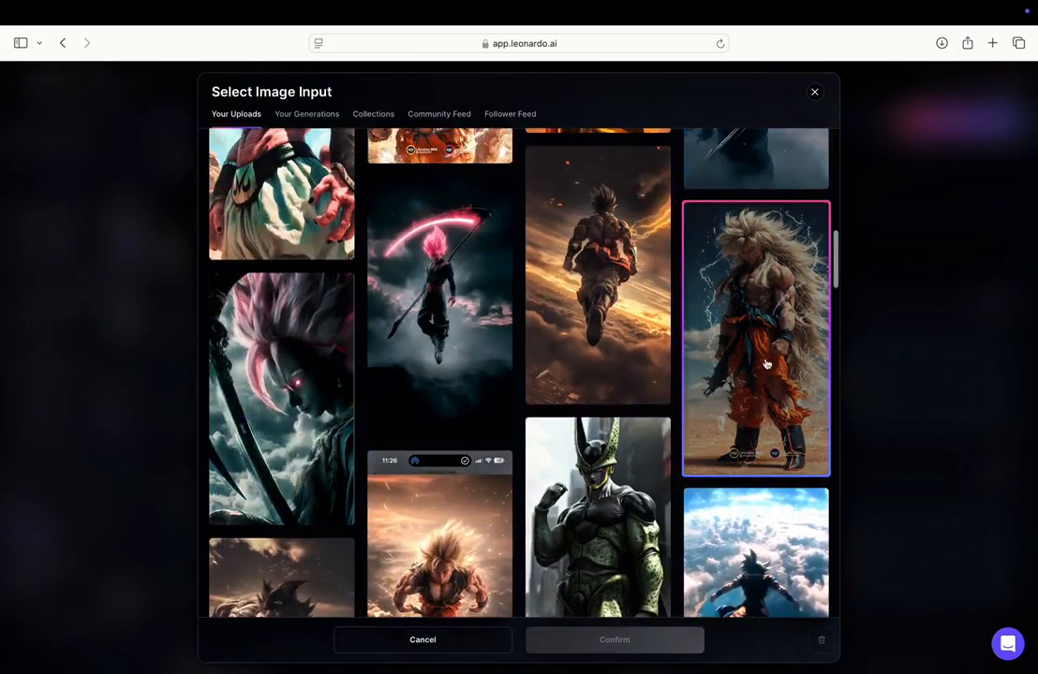
left_click(761, 355)
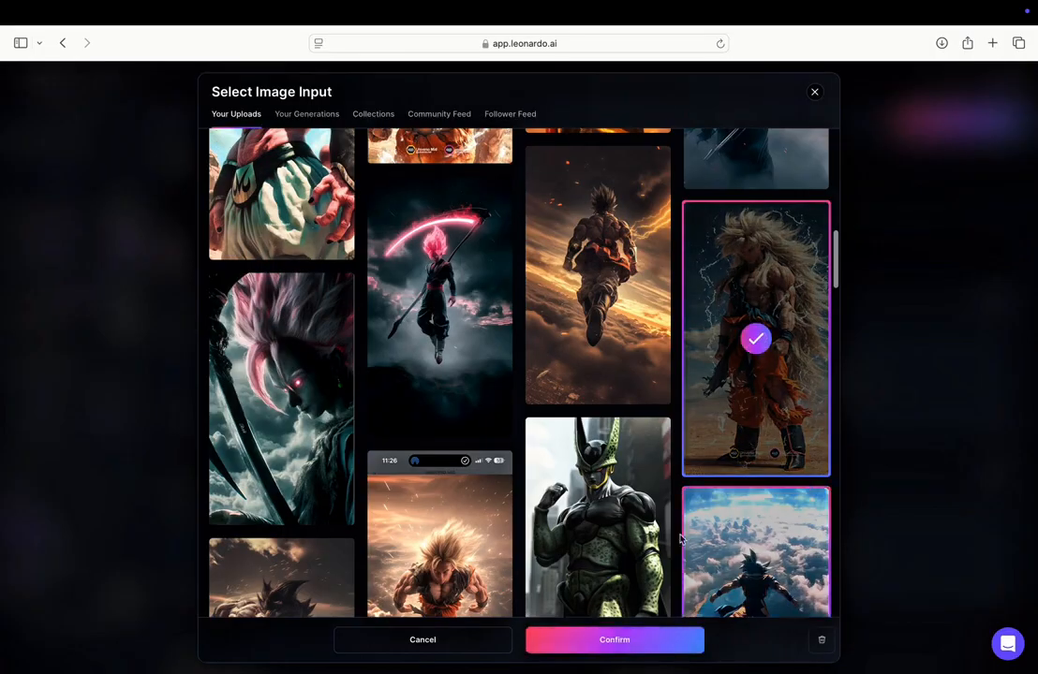
left_click(641, 645)
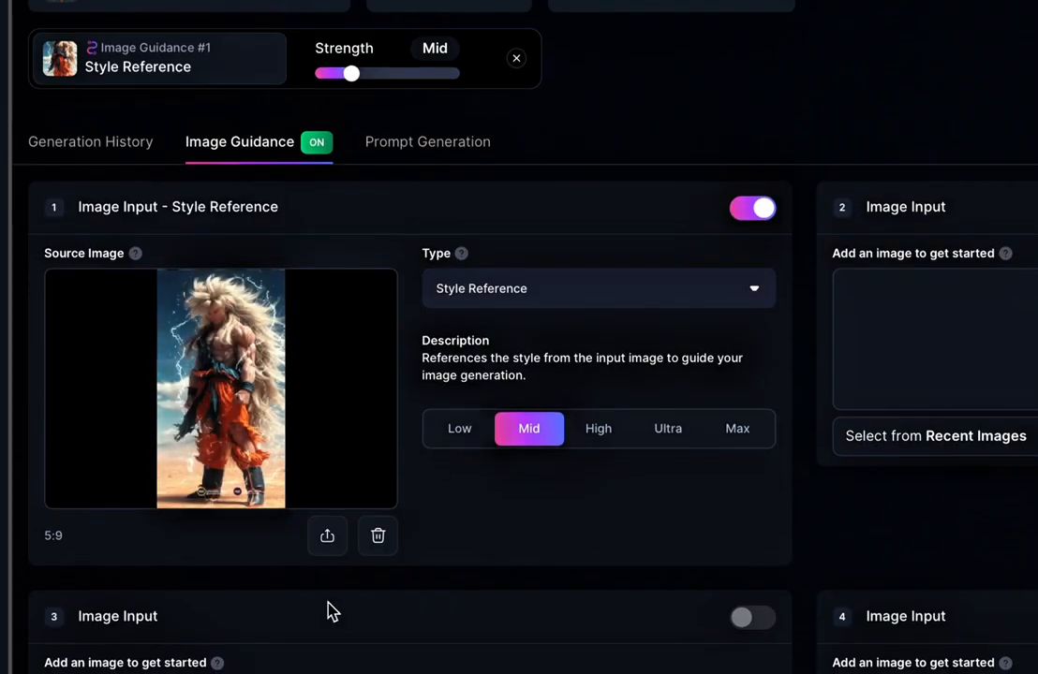
- Review the guidance types for the first image input and set its type to Content Reference
left_click(760, 299)
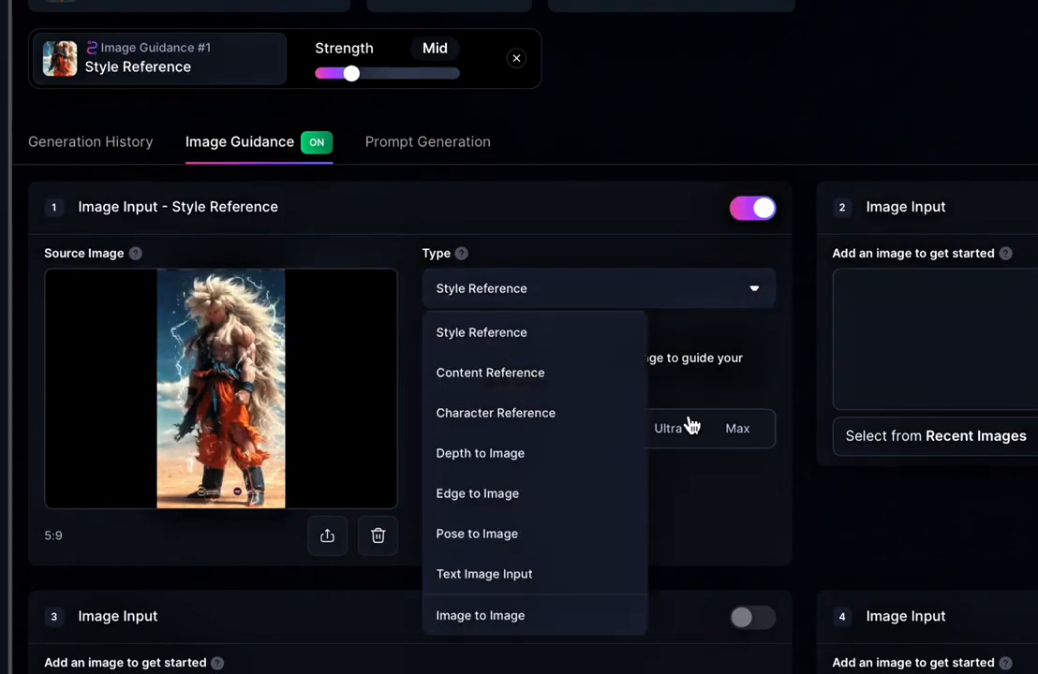
left_click(751, 289)
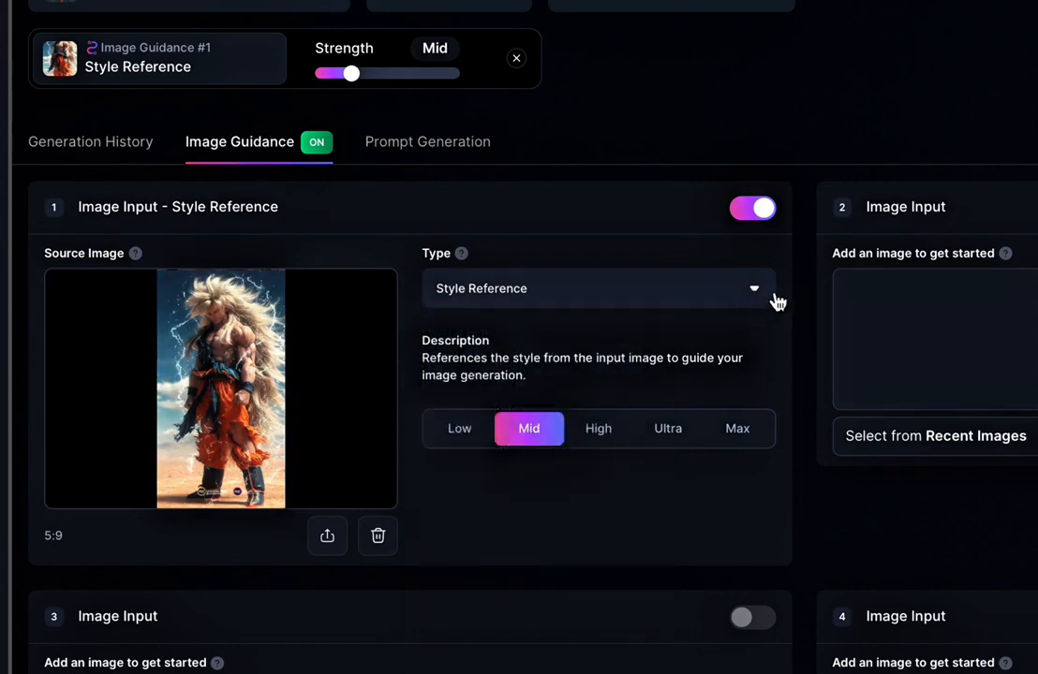
left_click(758, 300)
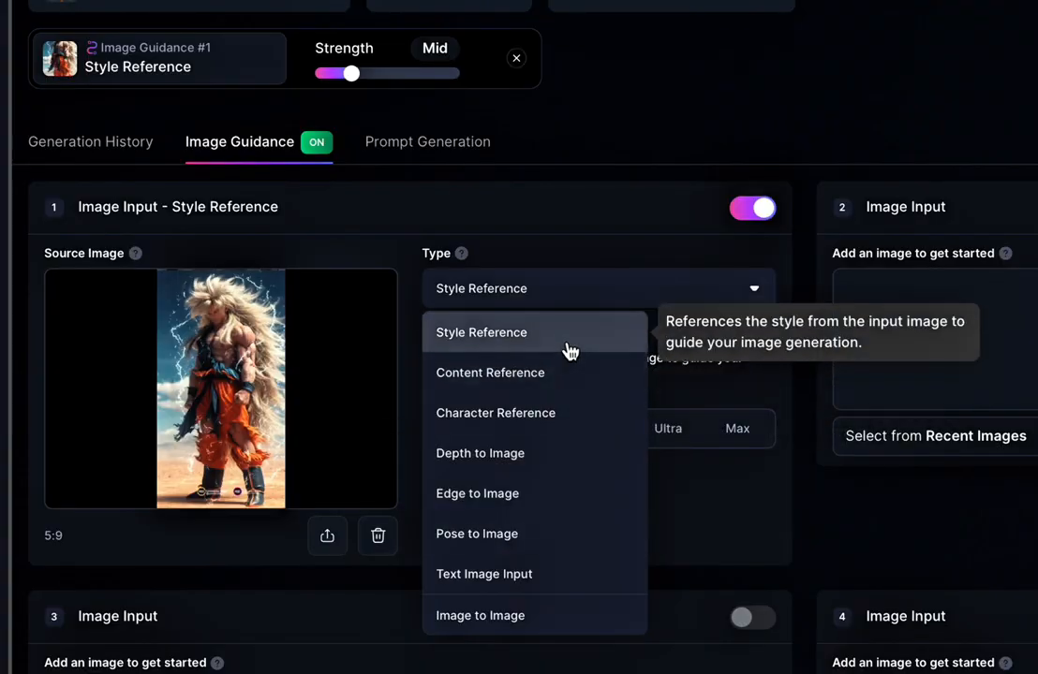
left_click(549, 373)
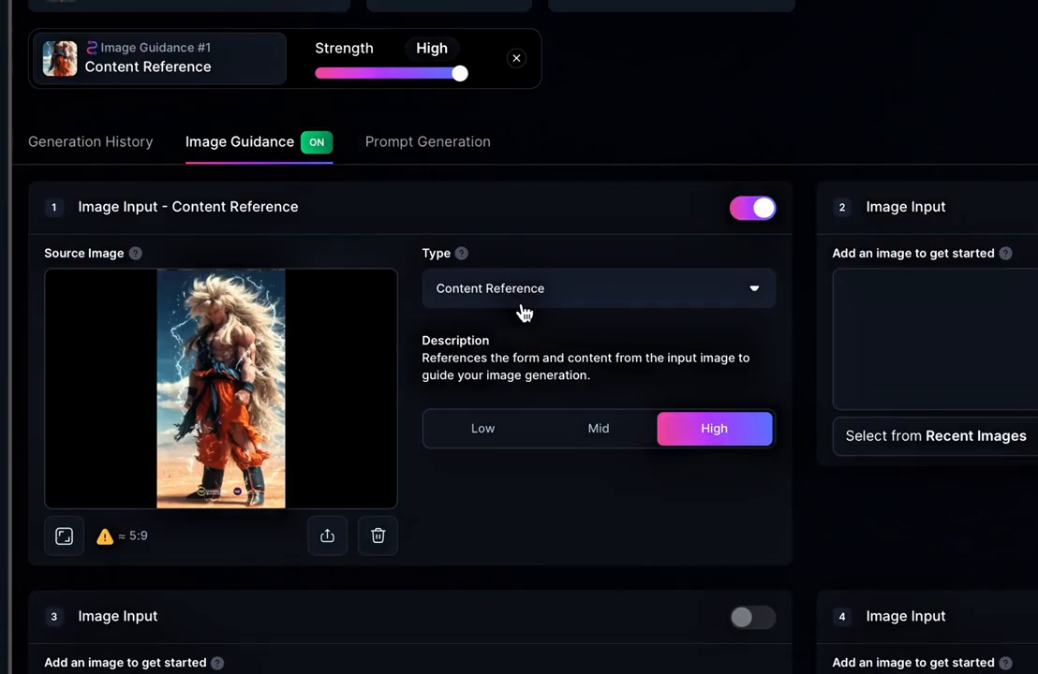
- Reopen the source image picker for the first image input and look at the long-haired Goku upload
left_click(220, 478)
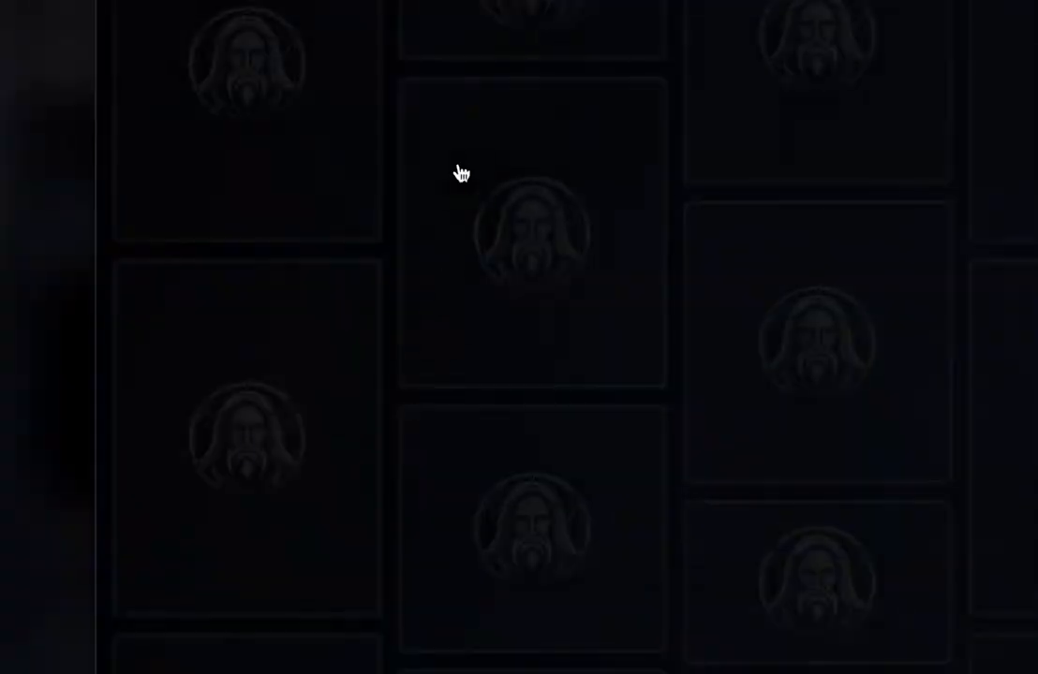
scroll(475, 354, "down", 5)
scroll(637, 413, "down", 5)
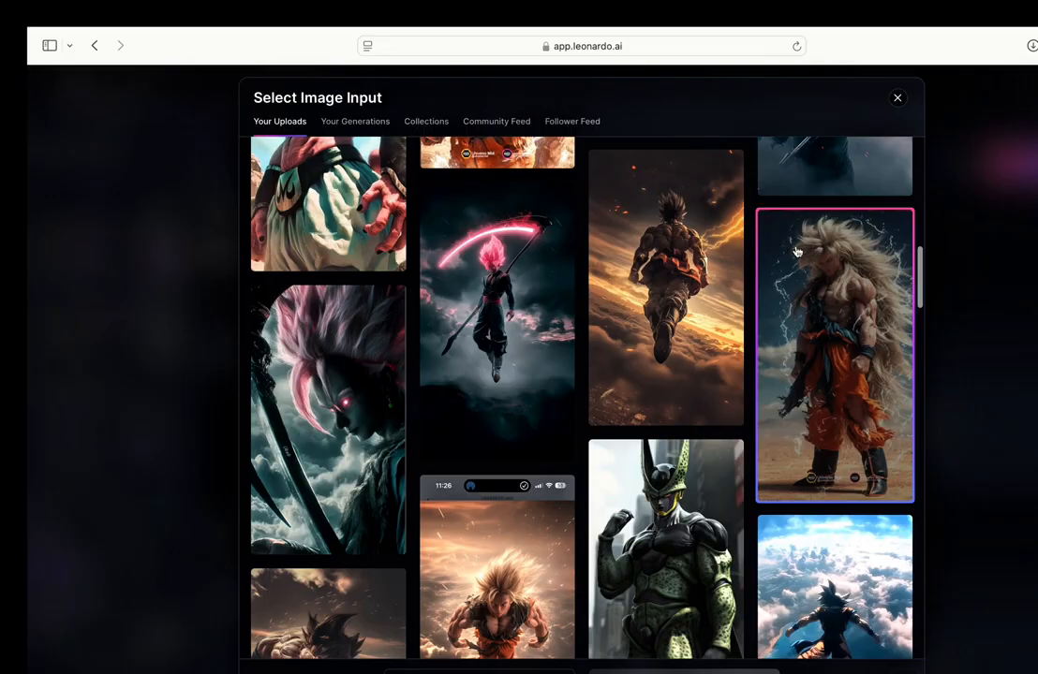
left_click(834, 436)
- Extend the image prompt after "real life goku" with "standing on a dessert"
left_click(380, 169)
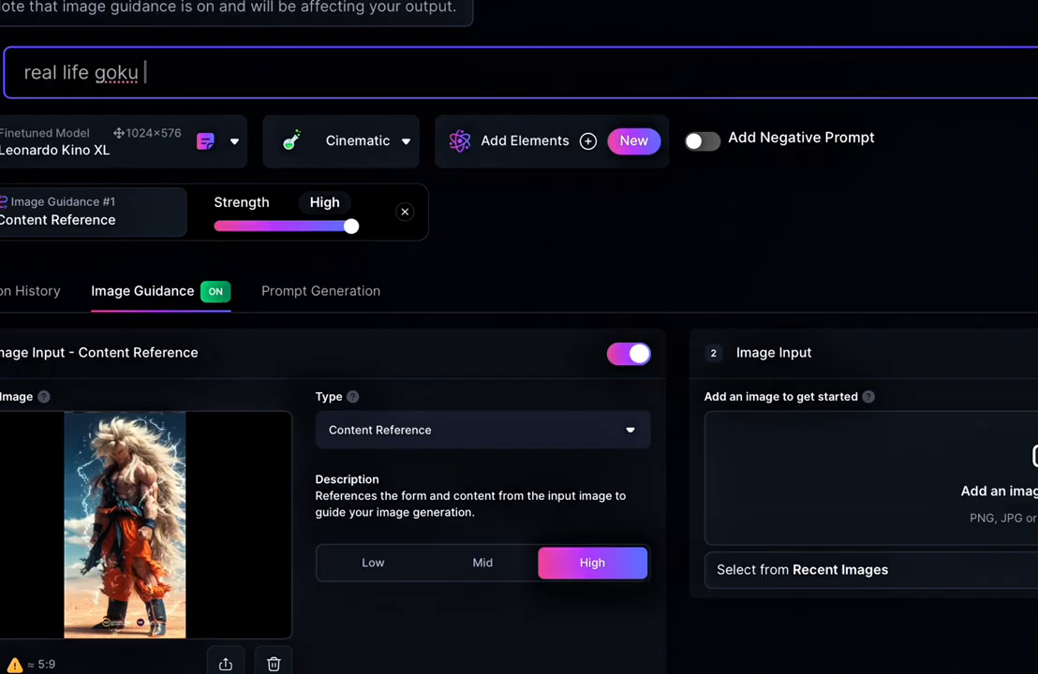
type("standing on a")
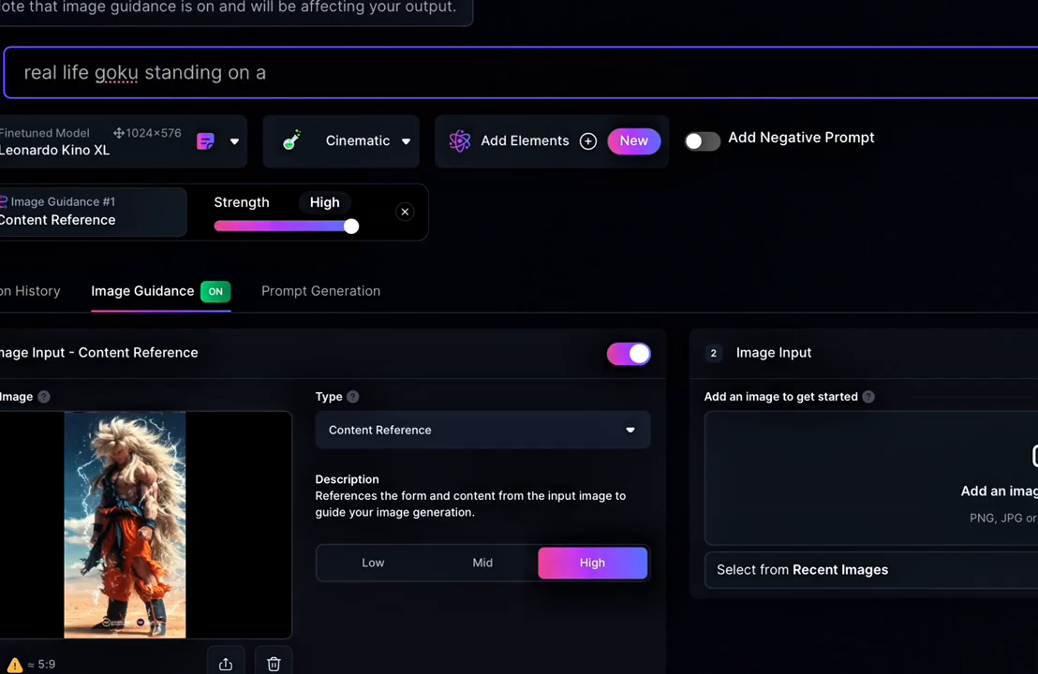
type("dessert")
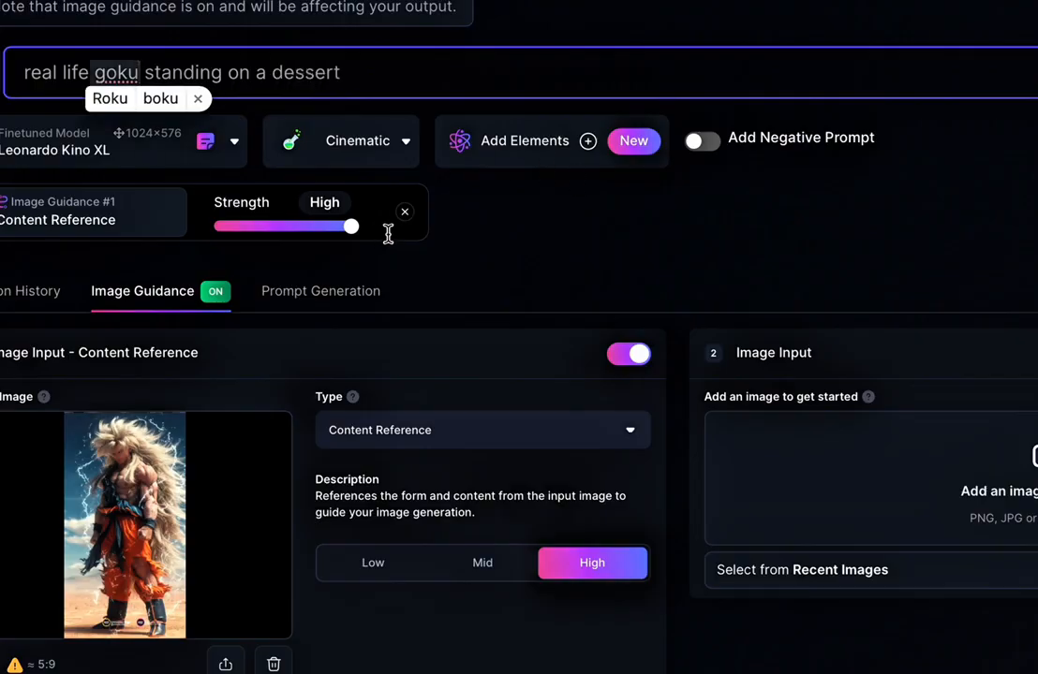
- Insert "with very long blond hair," after "goku" in the image prompt
left_click(574, 69)
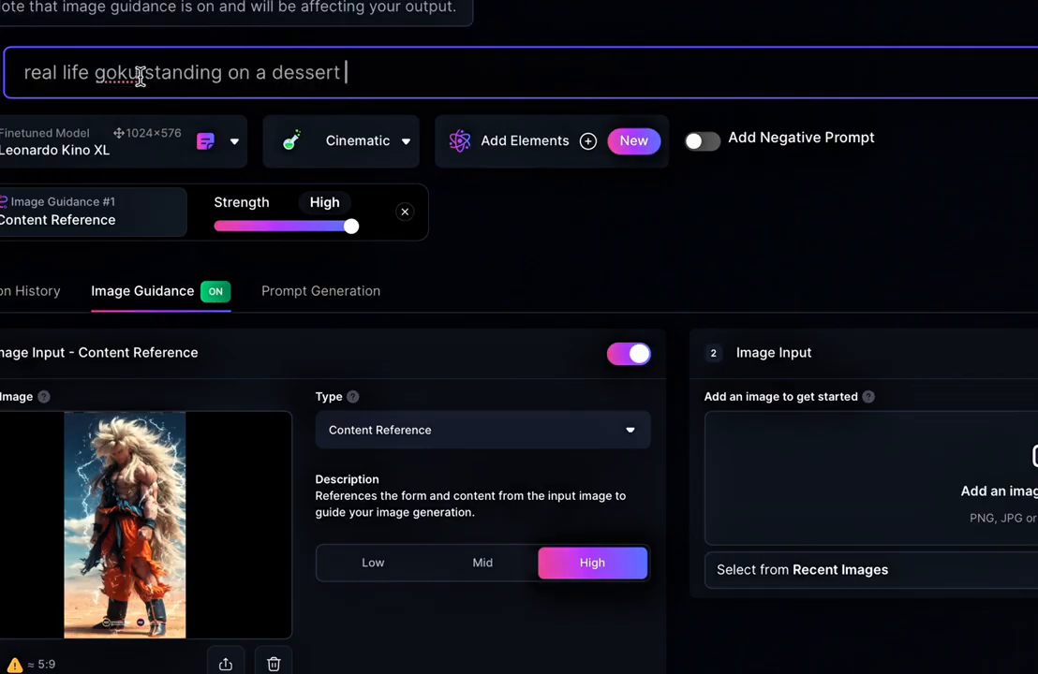
type("with ")
type("very lo")
type("ng ")
type("blon")
type("d hai")
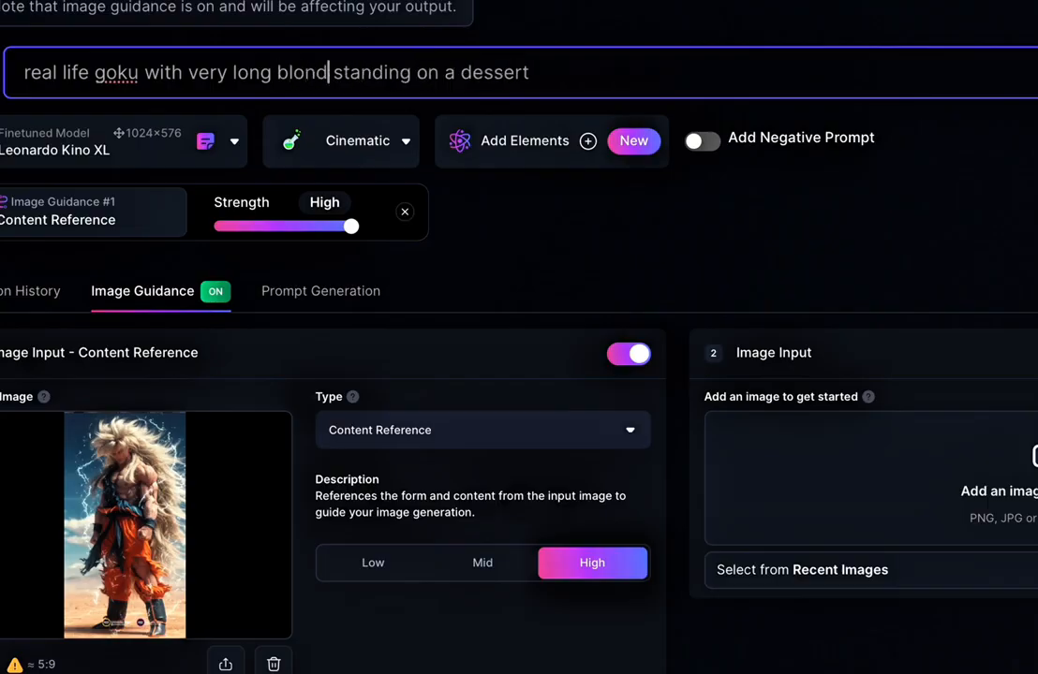
type("r")
key("BackSpace")
type("r,  ")
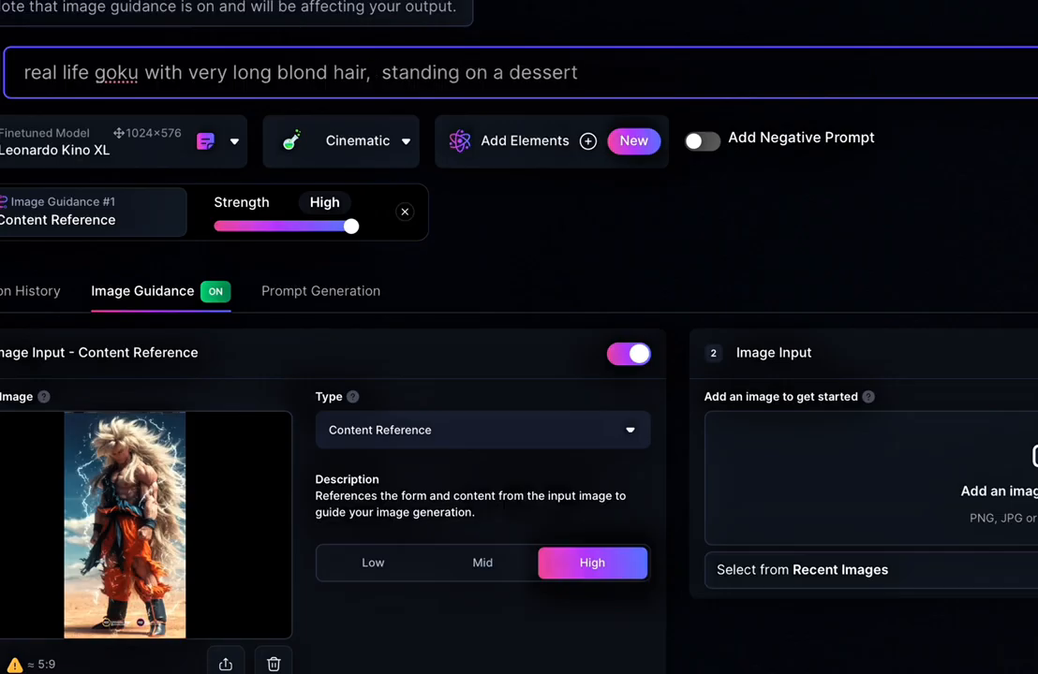
- Insert "wearing a ripped blue and red classic karate suit," before "standing" in the image prompt
type("wearing a ")
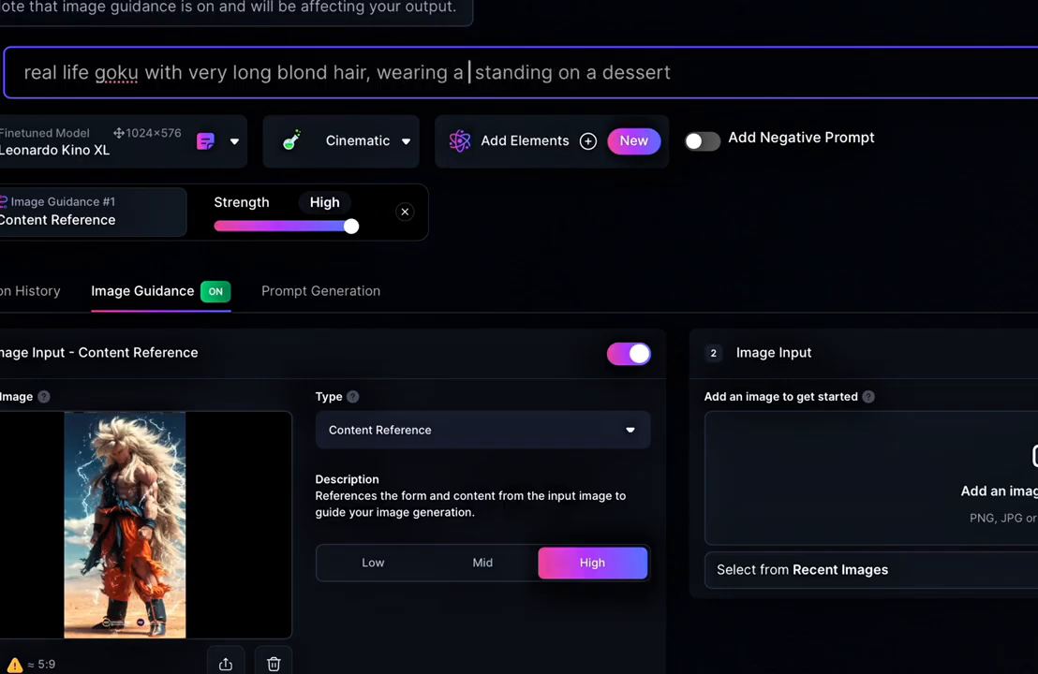
type("ripped ")
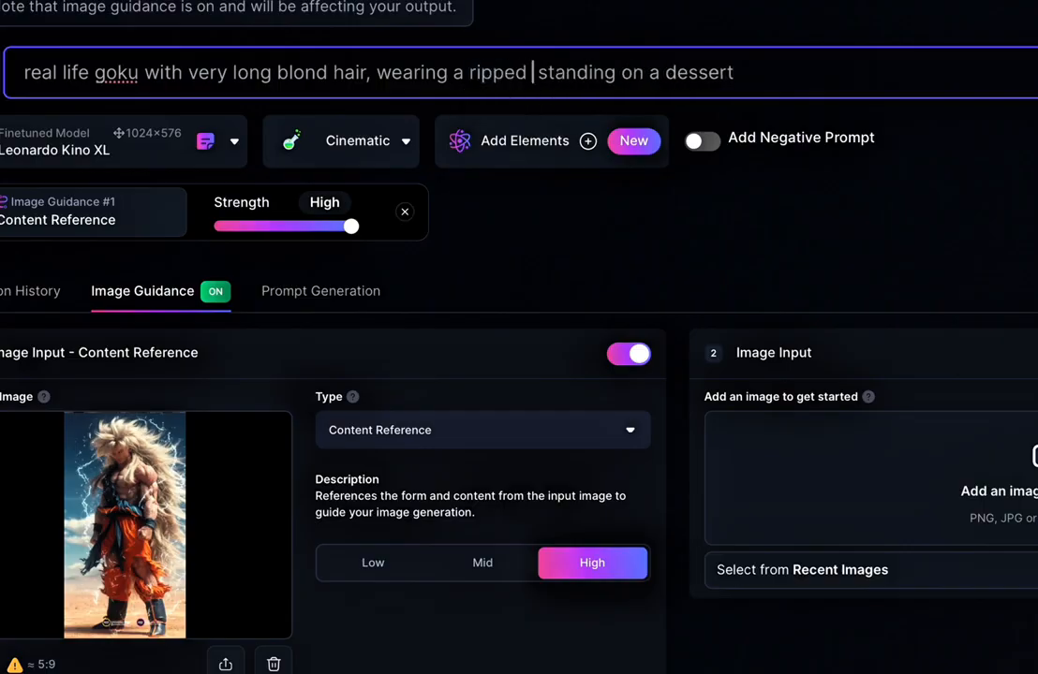
type("blue an")
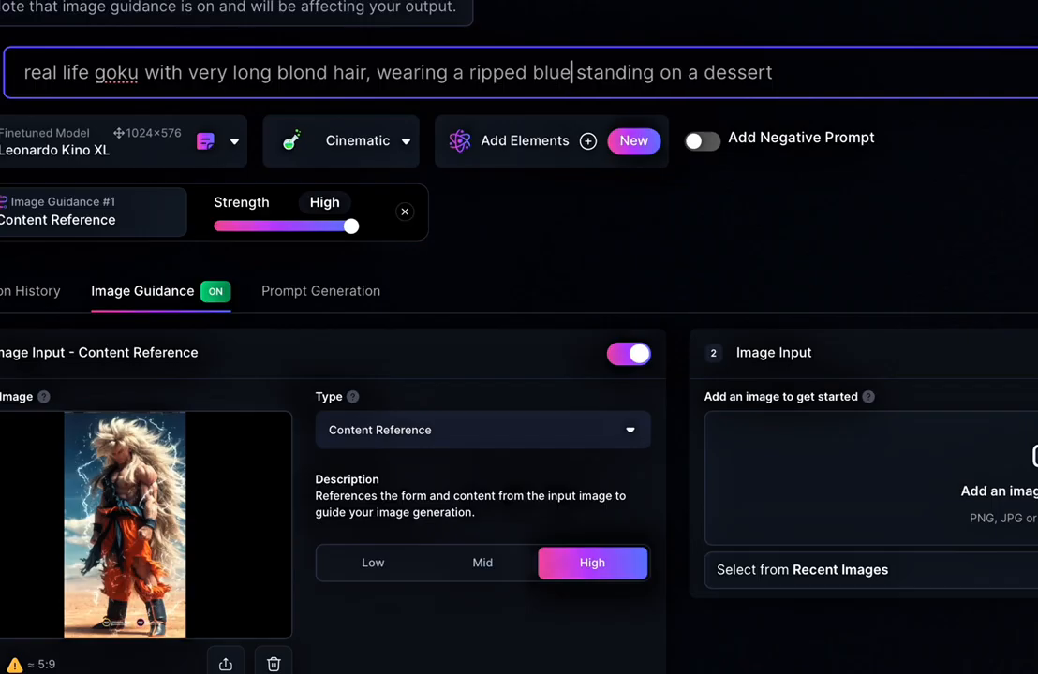
type("red k")
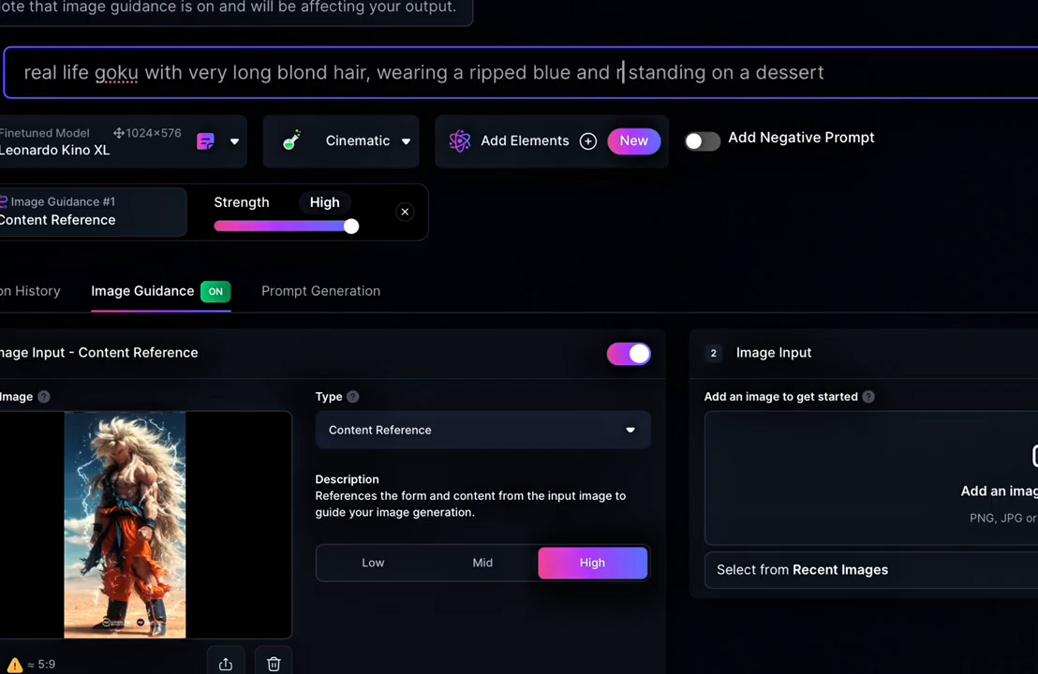
type("arate ")
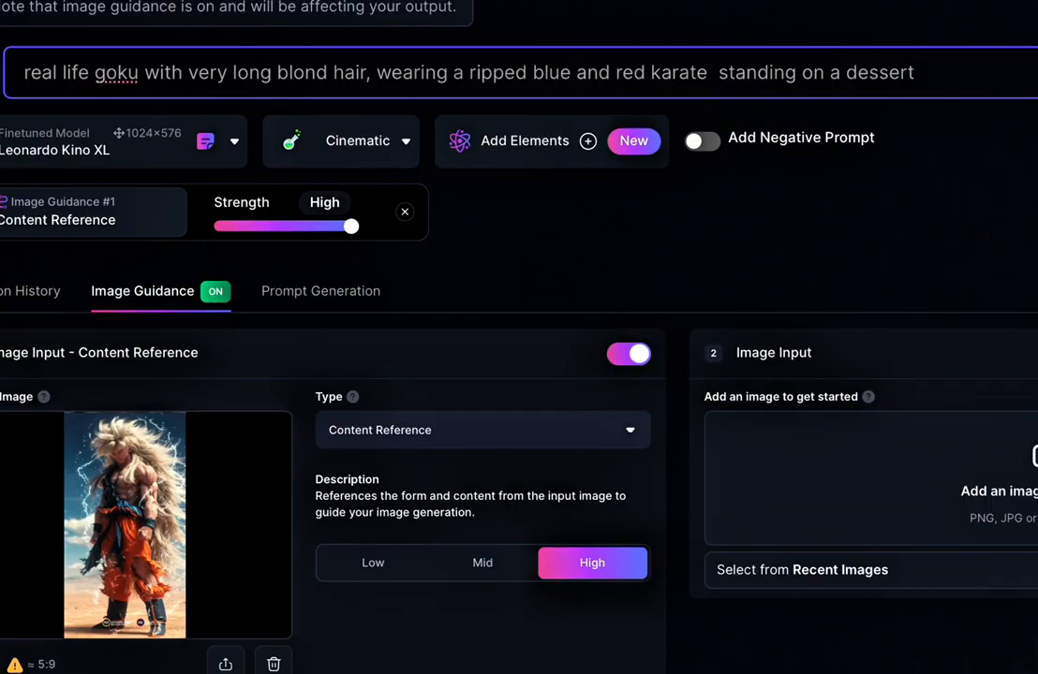
type("suit")
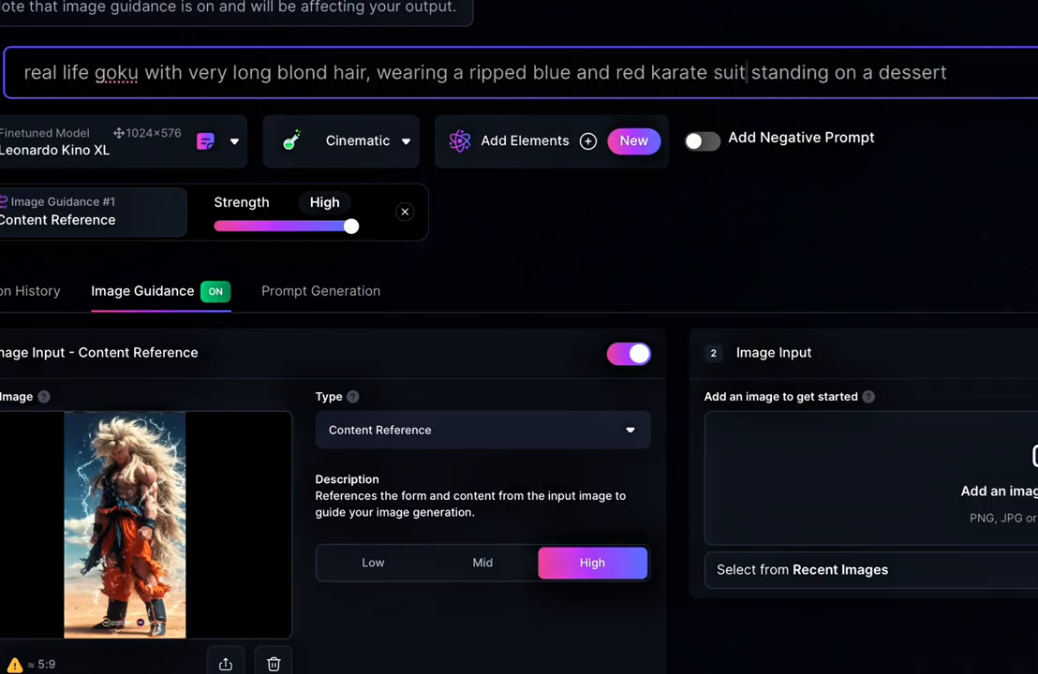
type(",")
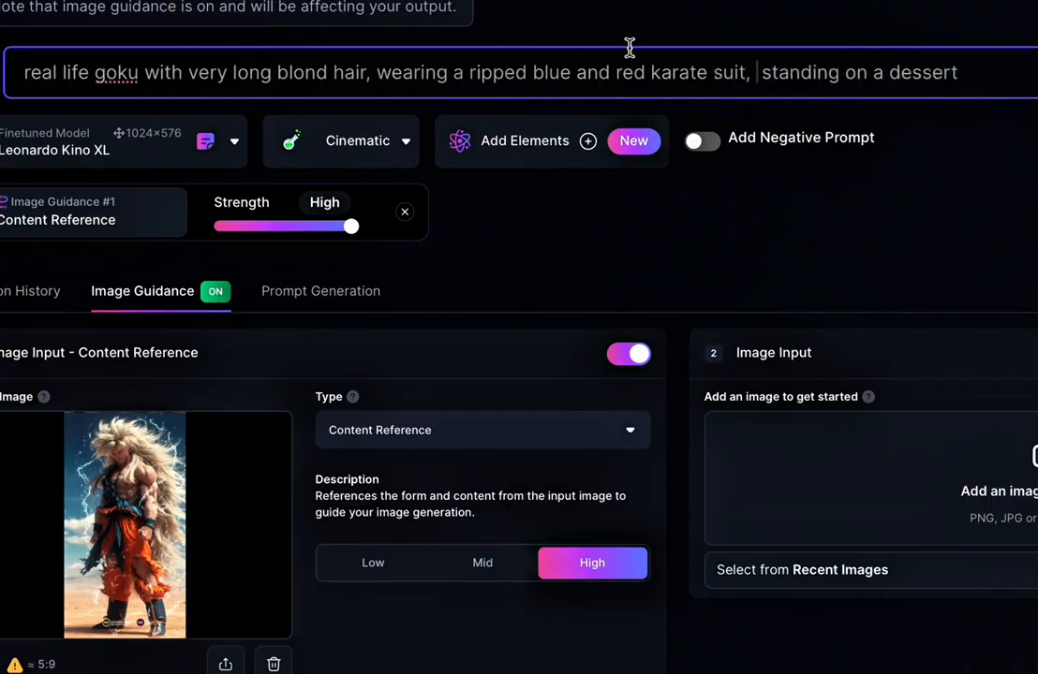
left_click(647, 72)
type("class")
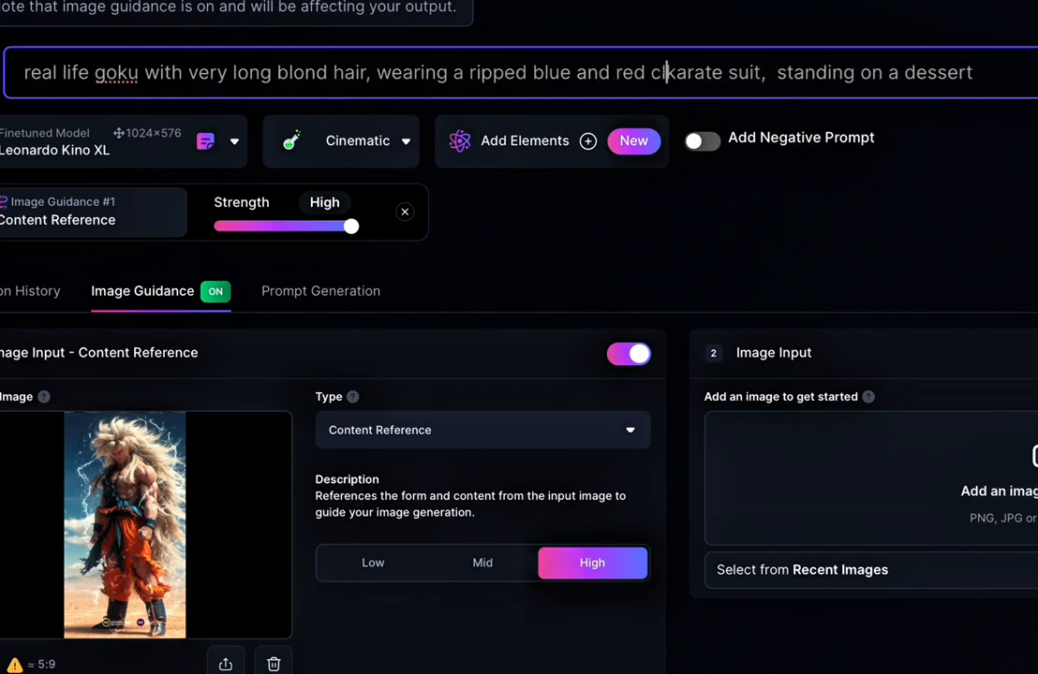
type("ic")
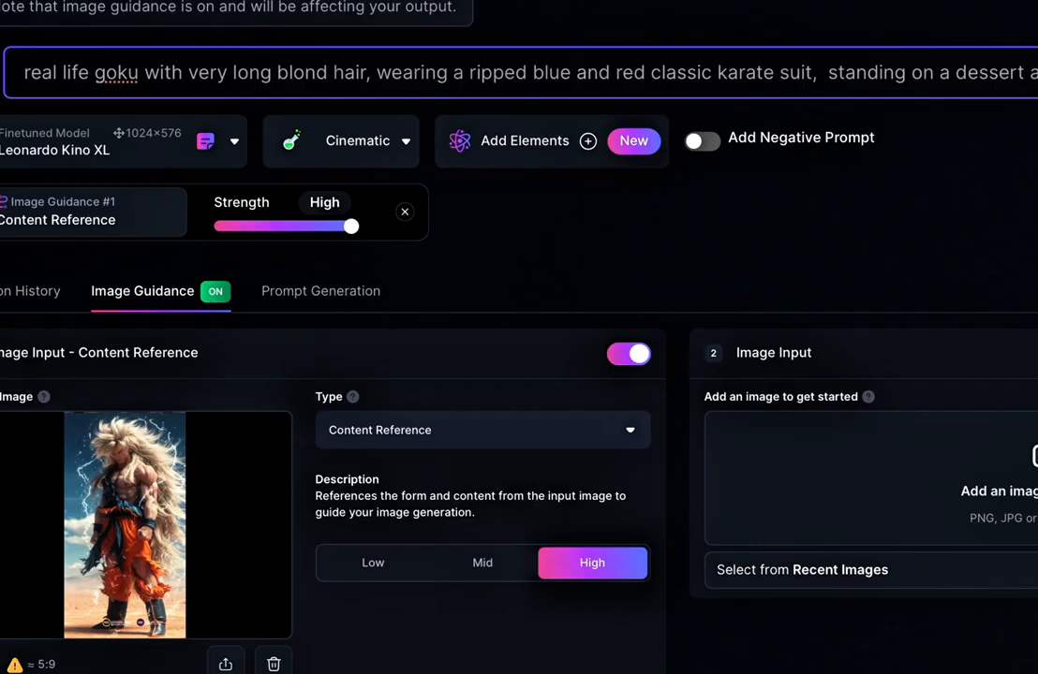
- Add "with a lighting storm in the background" to the end of the image prompt
type("wi")
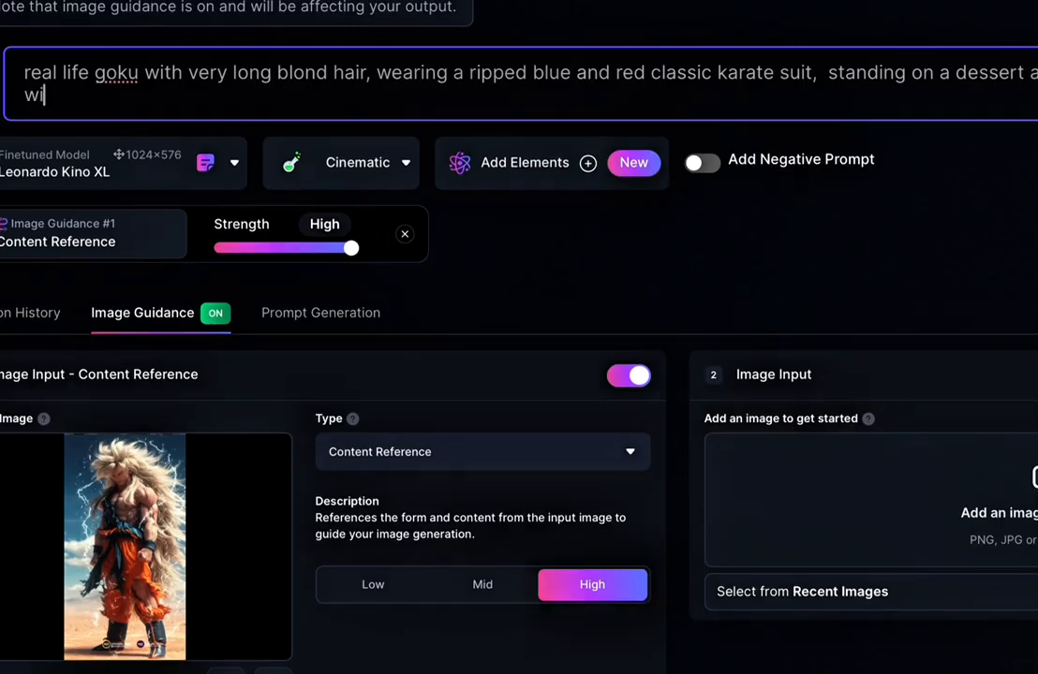
type("th a lighting s")
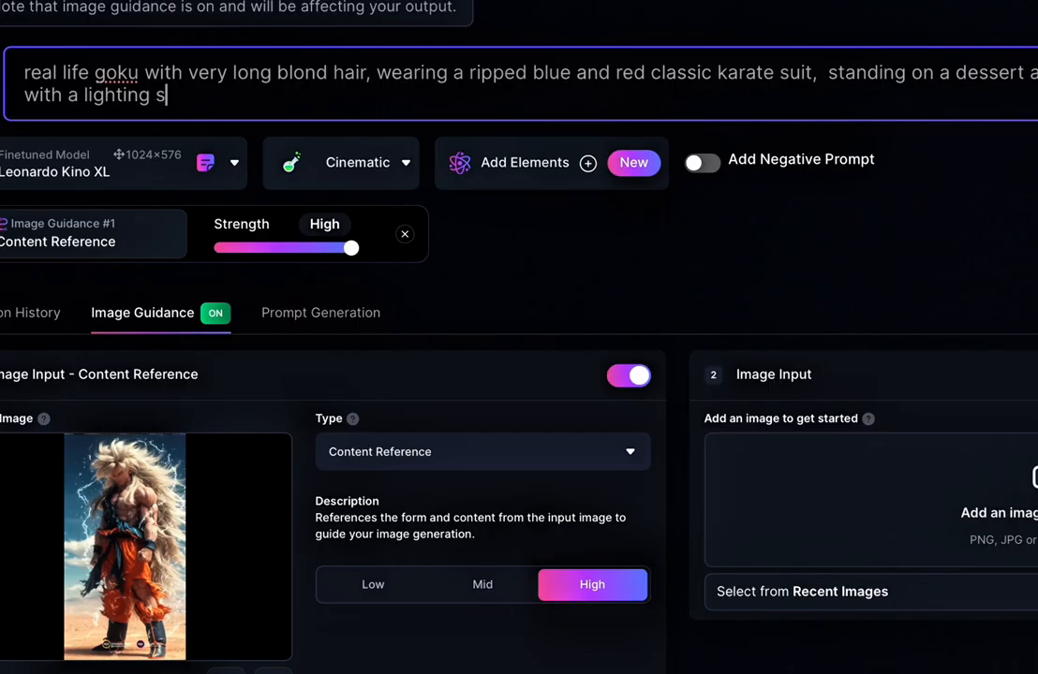
type("torm in ")
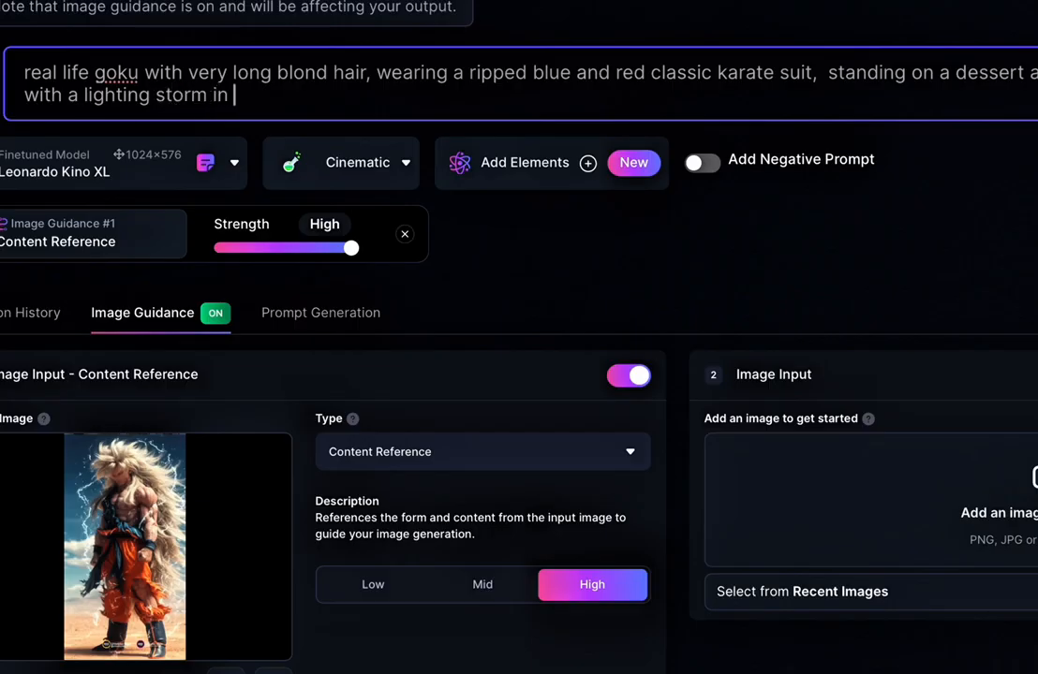
type("the backgraund")
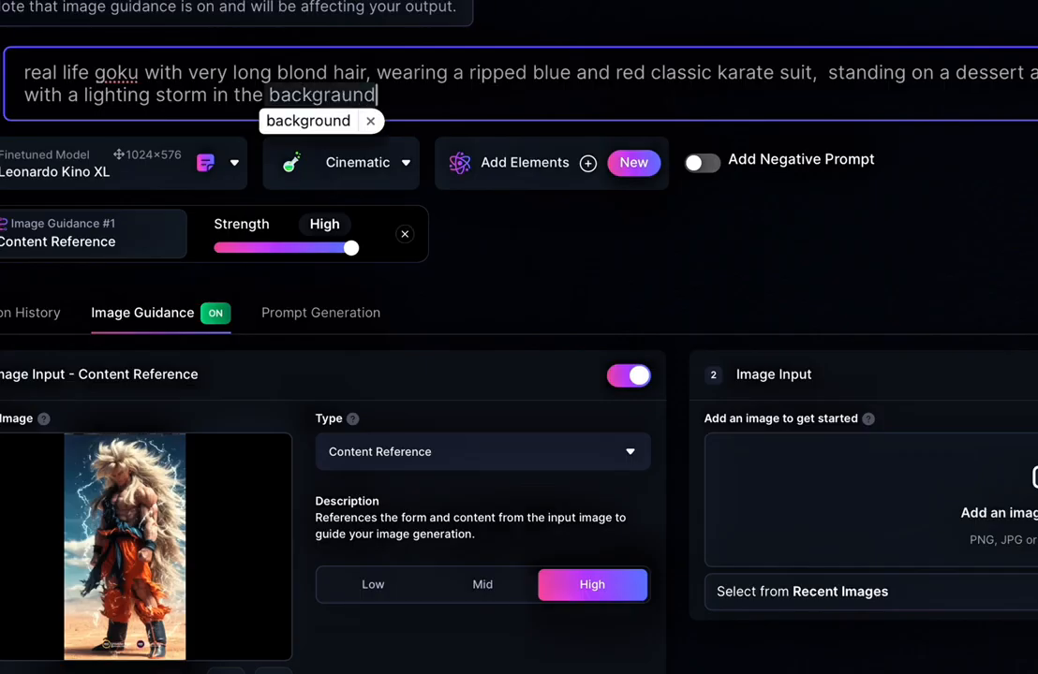
key("Return")
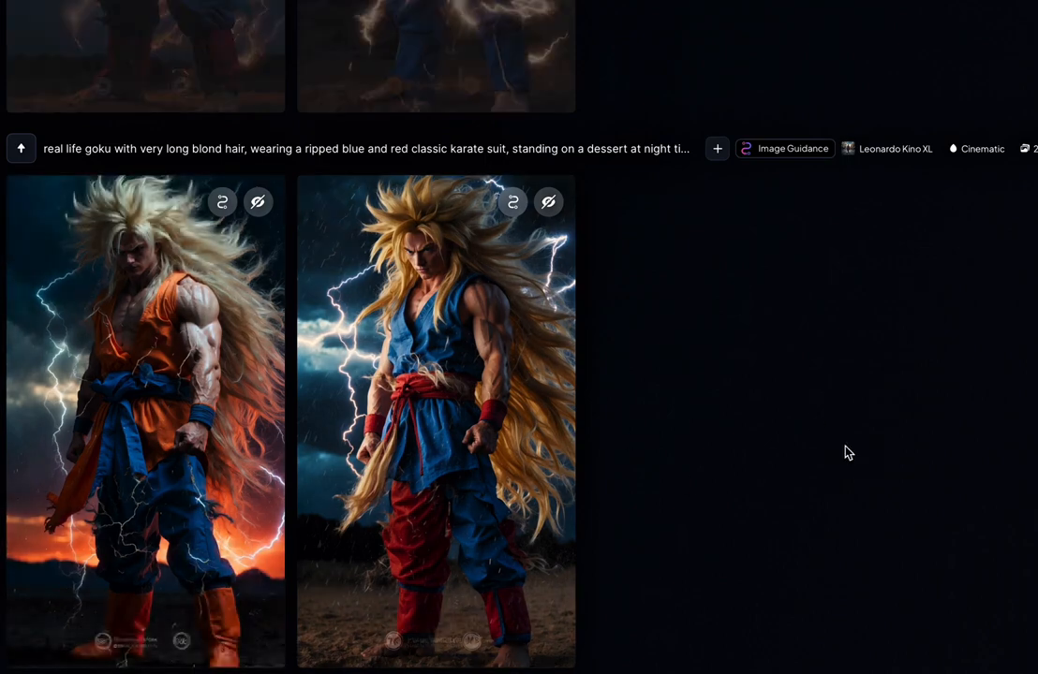
- Look through the generated images of Goku with long blond hair in a lightning storm
scroll(846, 454, "up", 1)
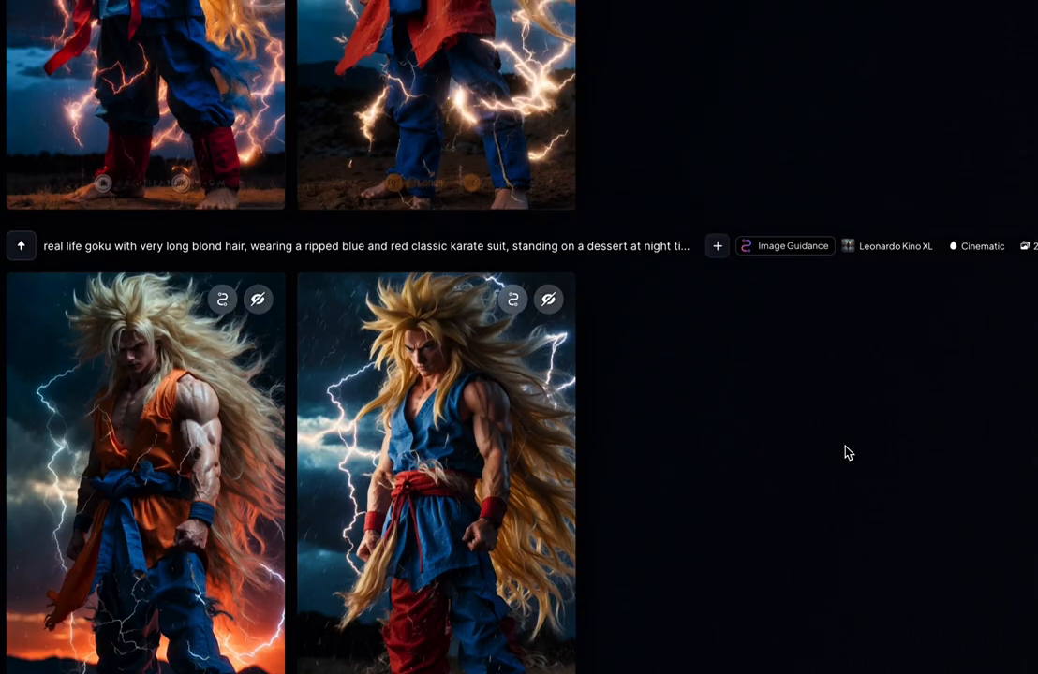
scroll(846, 453, "up", 4)
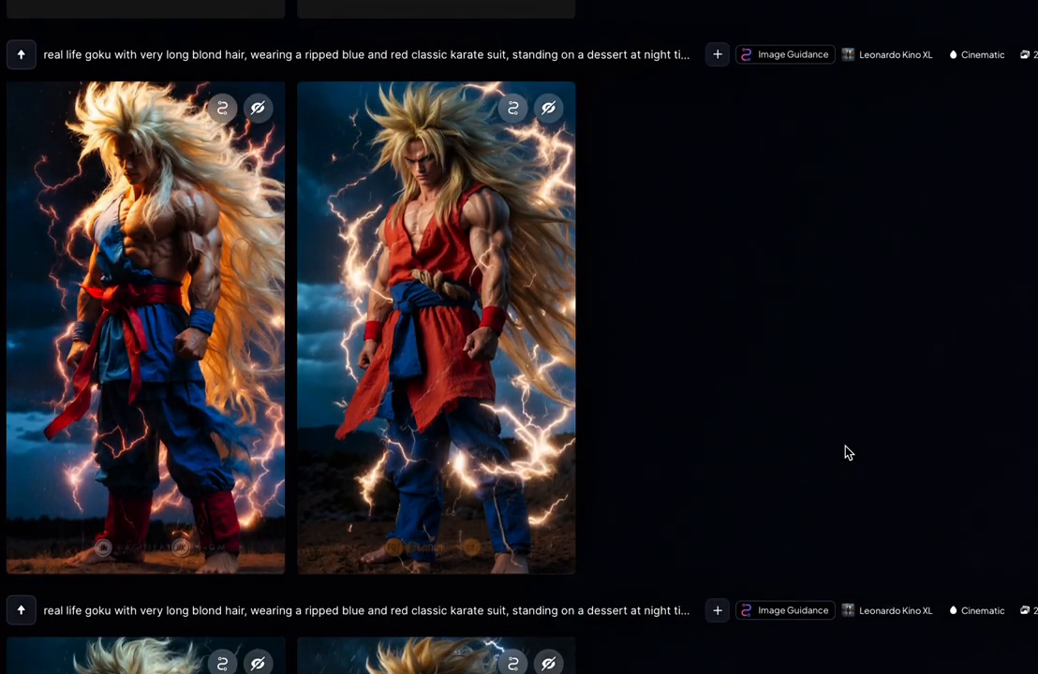
scroll(846, 453, "up", 3)
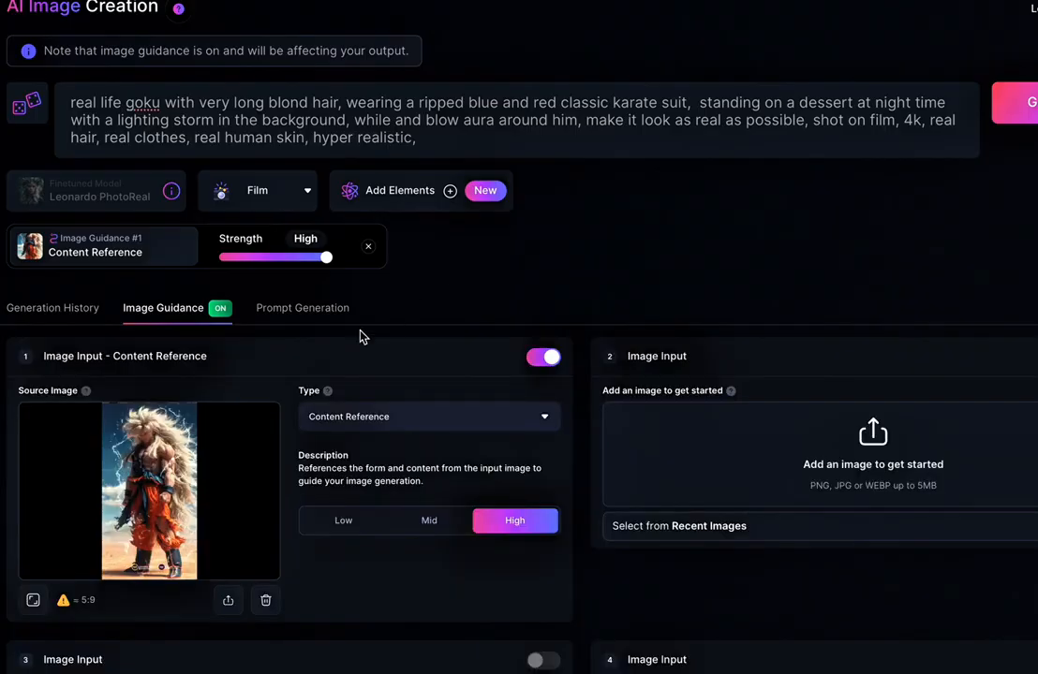
- Add IMG_2568.jpg from Downloads as a second image guidance input, a Style Reference, with its strength set to High
left_click(871, 442)
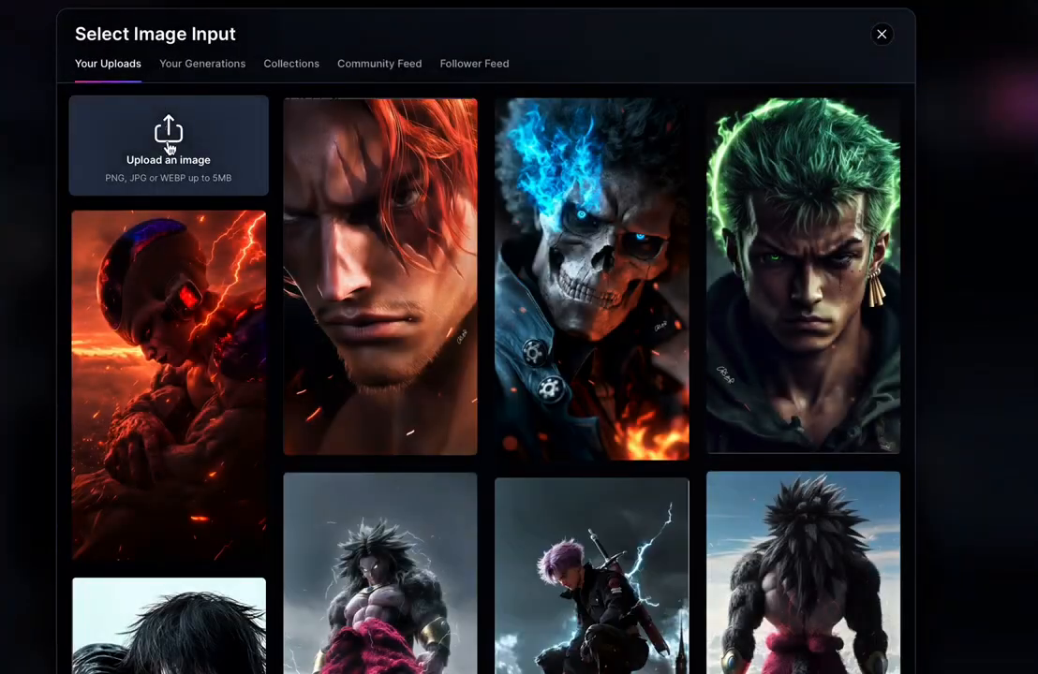
left_click(168, 141)
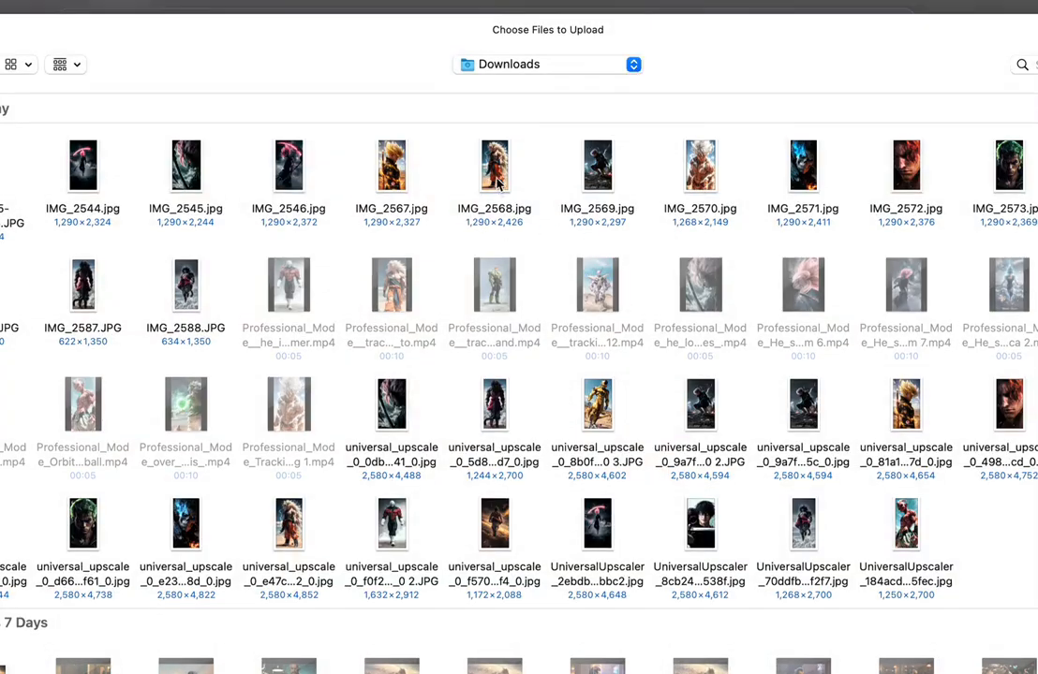
left_click(498, 184)
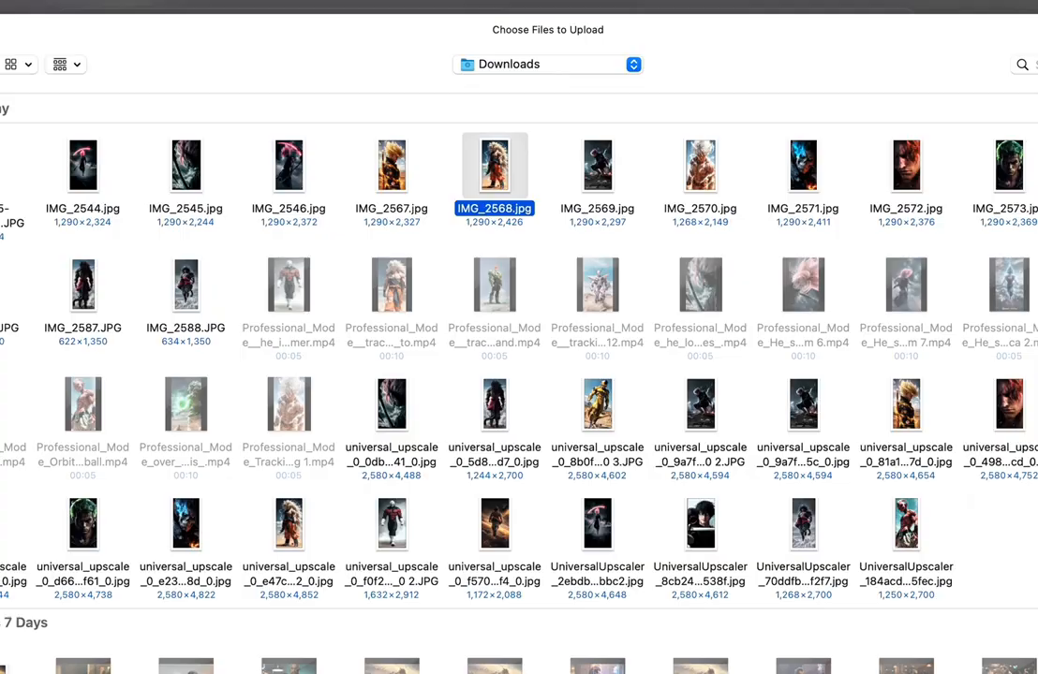
key("Return")
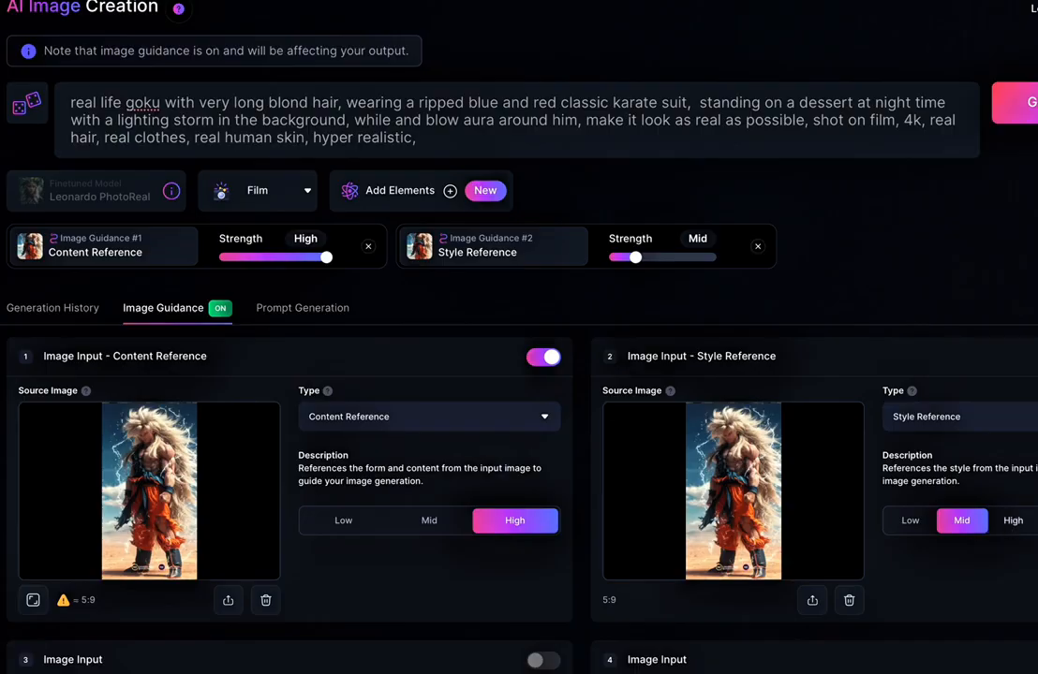
left_click(1012, 521)
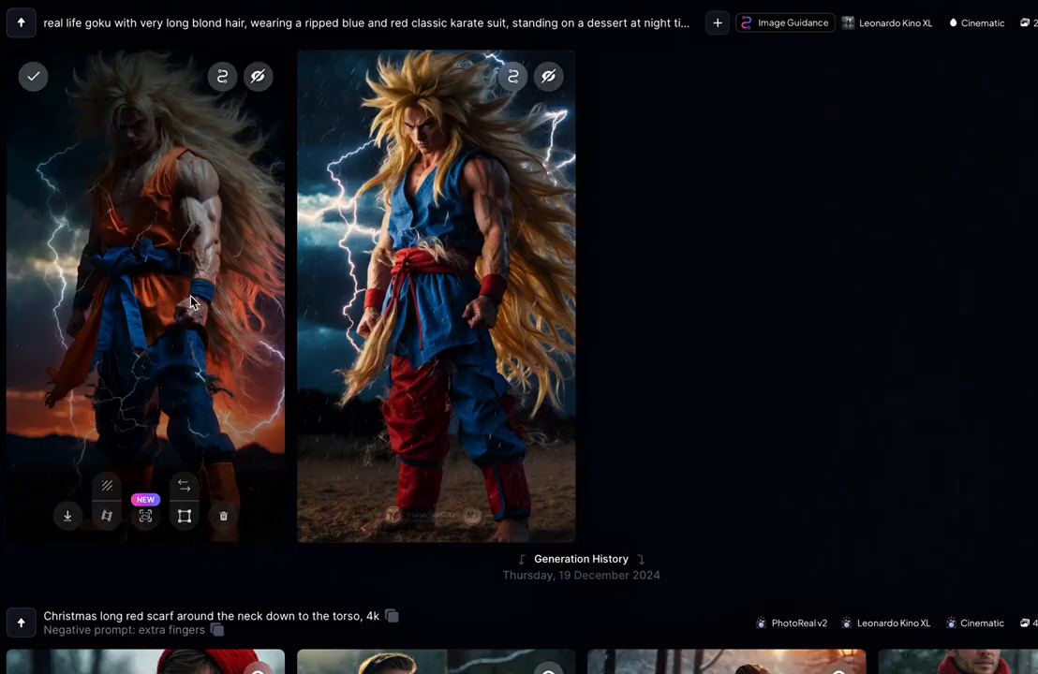
- Compare the earlier generated images of long-haired Goku in the lightning storm, then review the image guidance settings
left_click(456, 371)
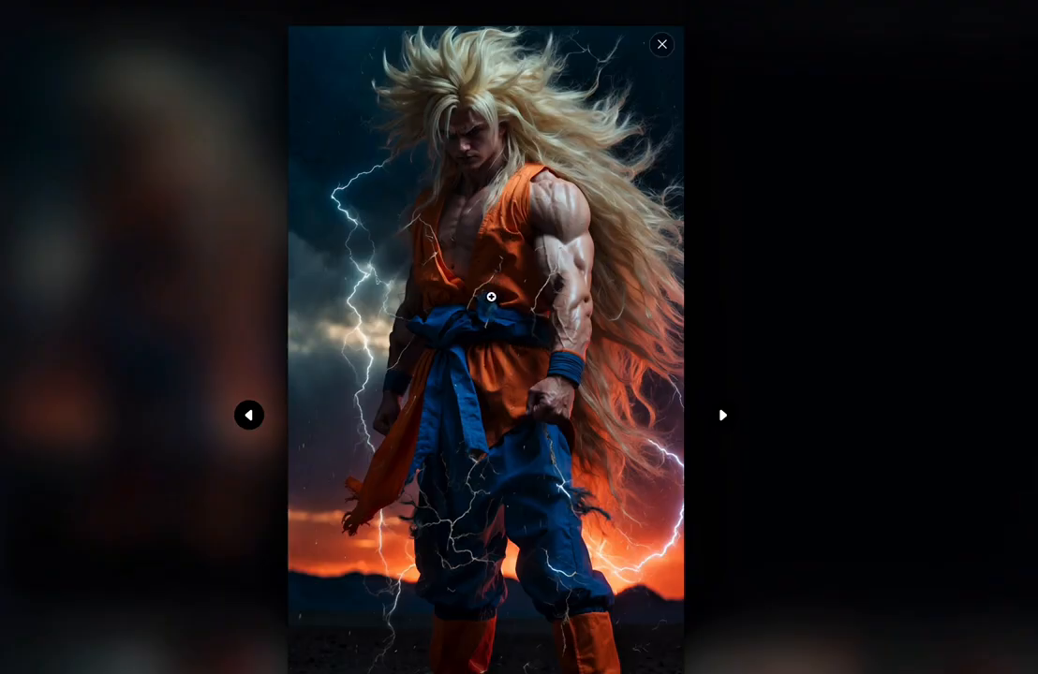
left_click(895, 293)
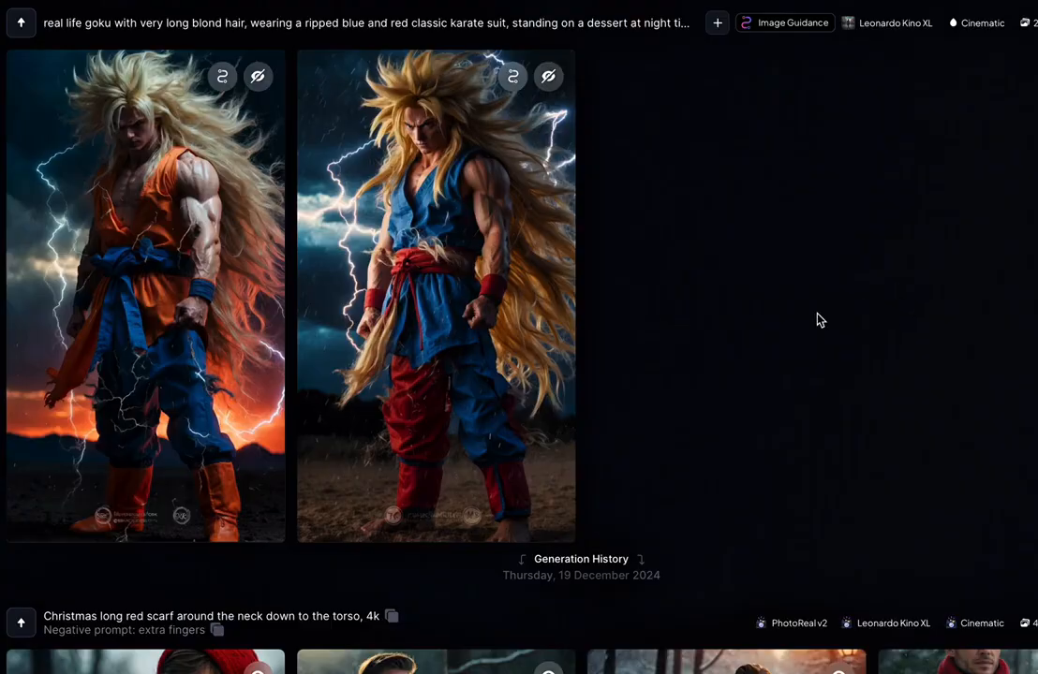
scroll(505, 384, "up", 6)
scroll(122, 393, "up", 5)
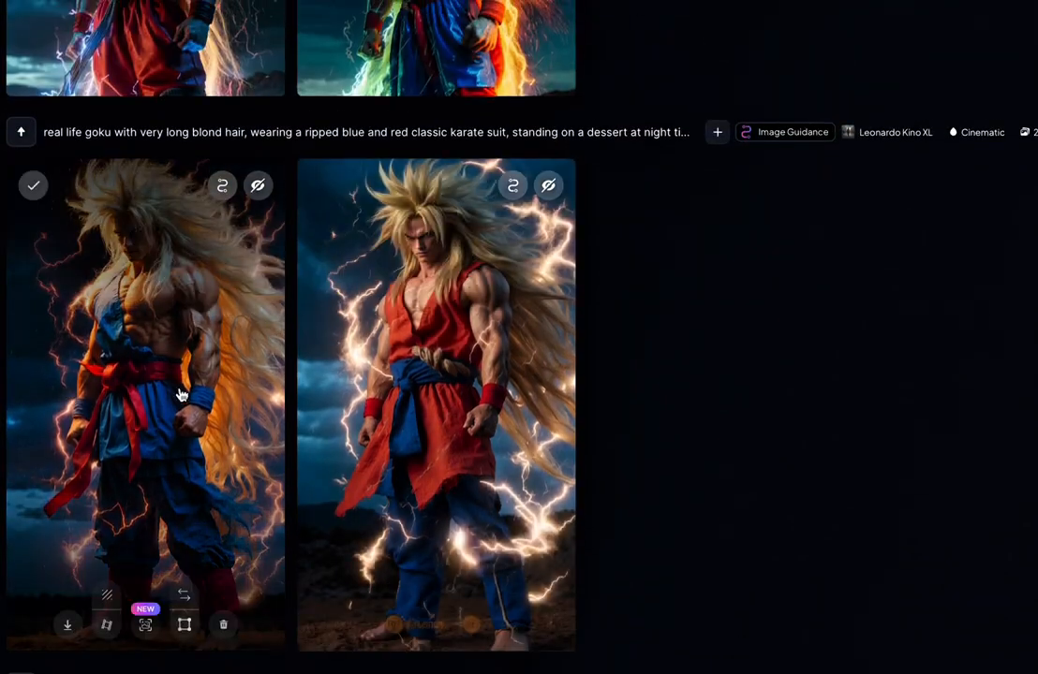
scroll(158, 352, "up", 5)
scroll(169, 319, "up", 4)
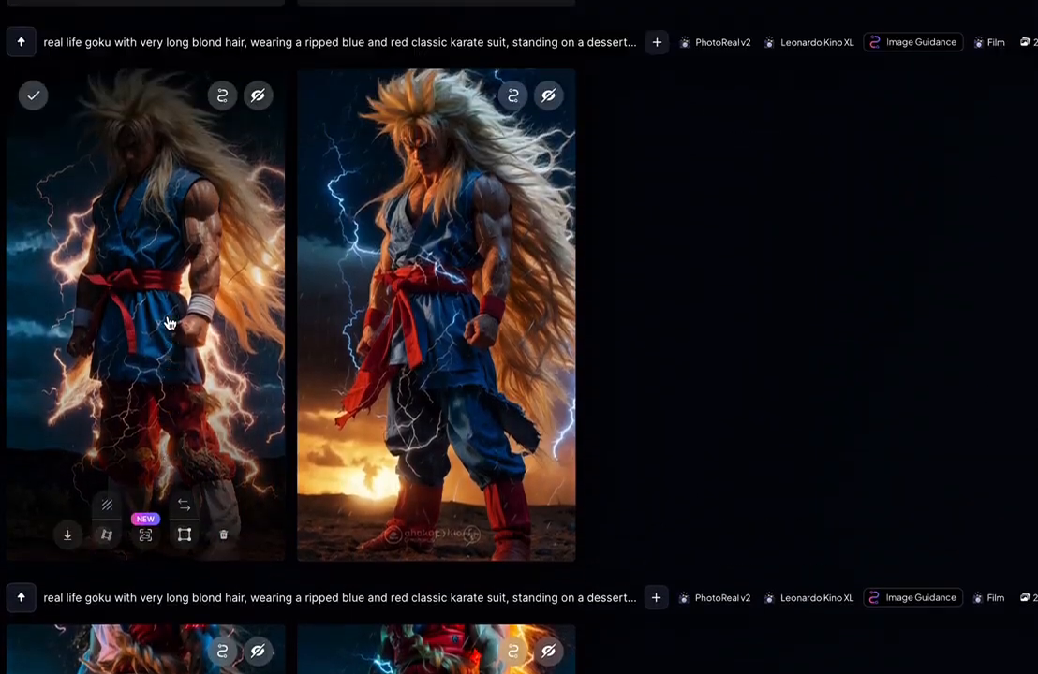
scroll(390, 370, "up", 3)
scroll(391, 370, "up", 5)
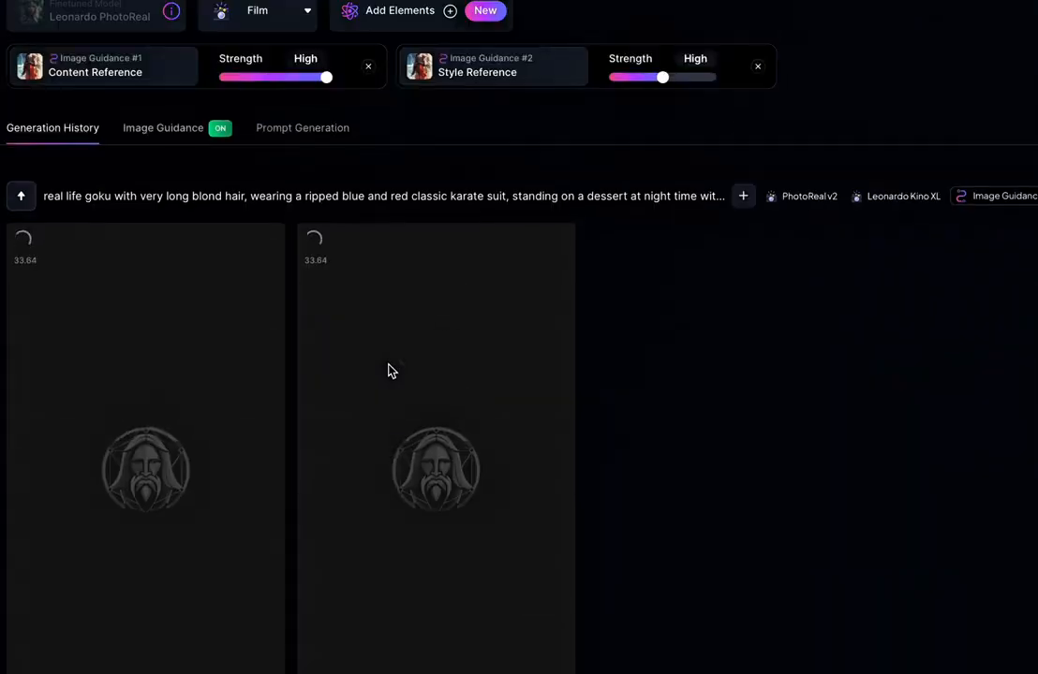
left_click(183, 324)
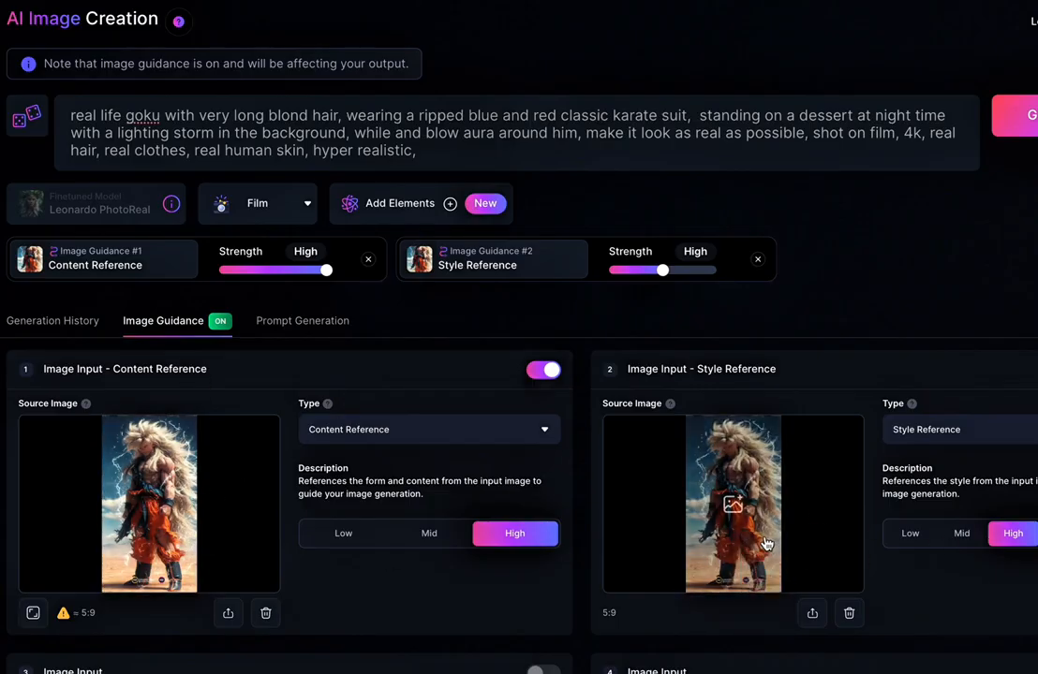
- Examine the long-haired Goku images generated with both the Content Reference and the Style Reference
scroll(760, 544, "down", 1)
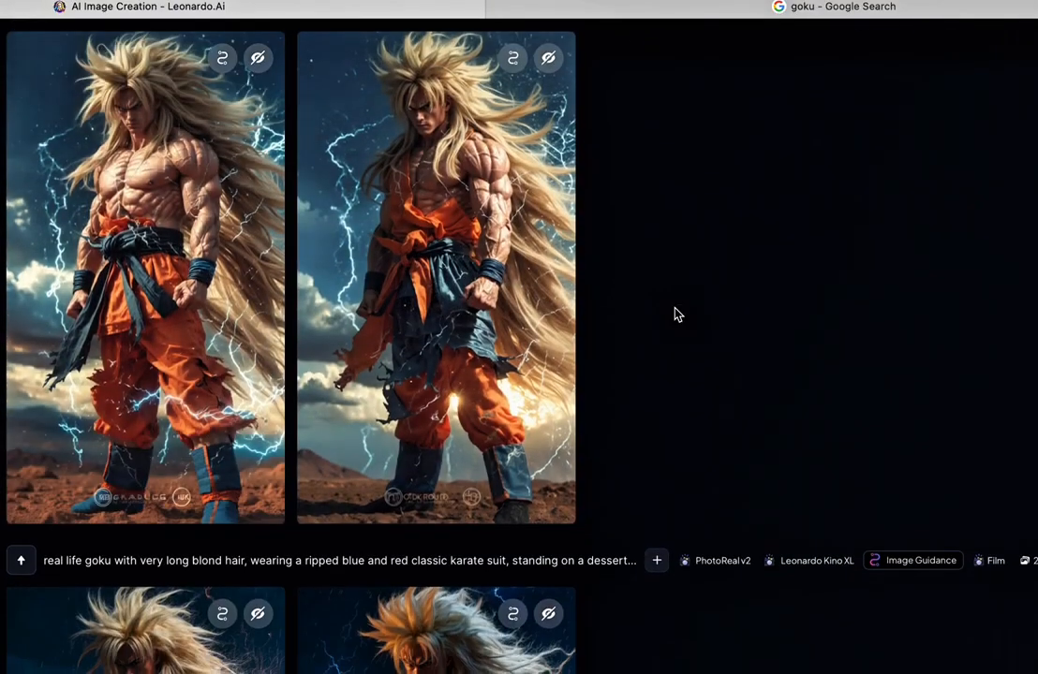
scroll(401, 334, "up", 1)
scroll(456, 375, "down", 1)
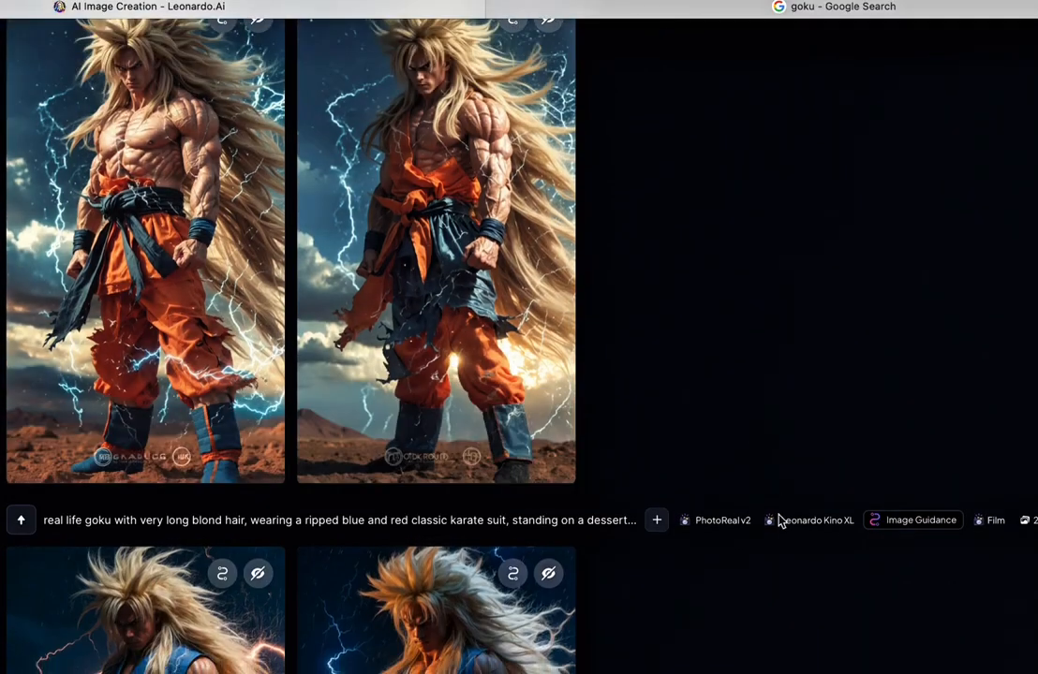
scroll(213, 601, "up", 1)
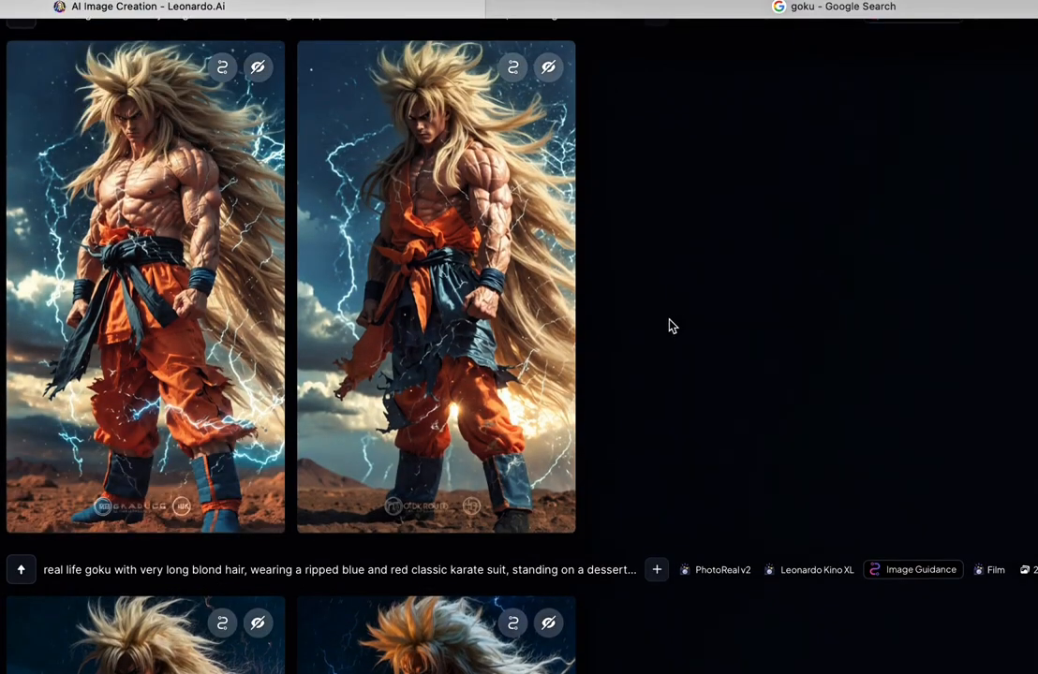
scroll(669, 324, "up", 1)
left_click(172, 352)
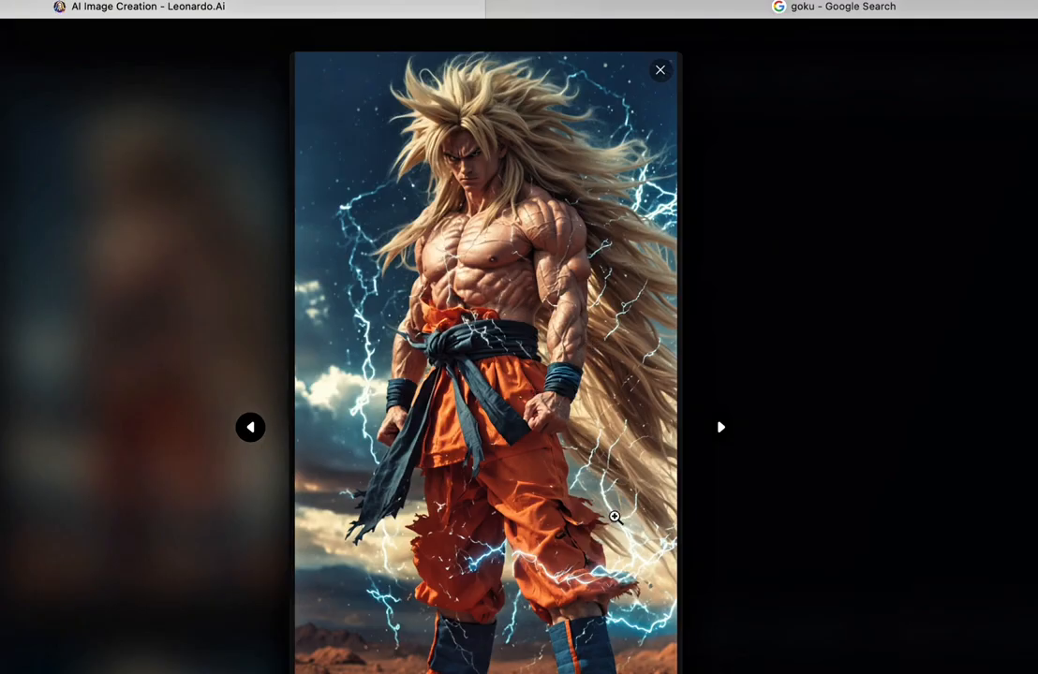
left_click(787, 581)
scroll(676, 553, "up", 5)
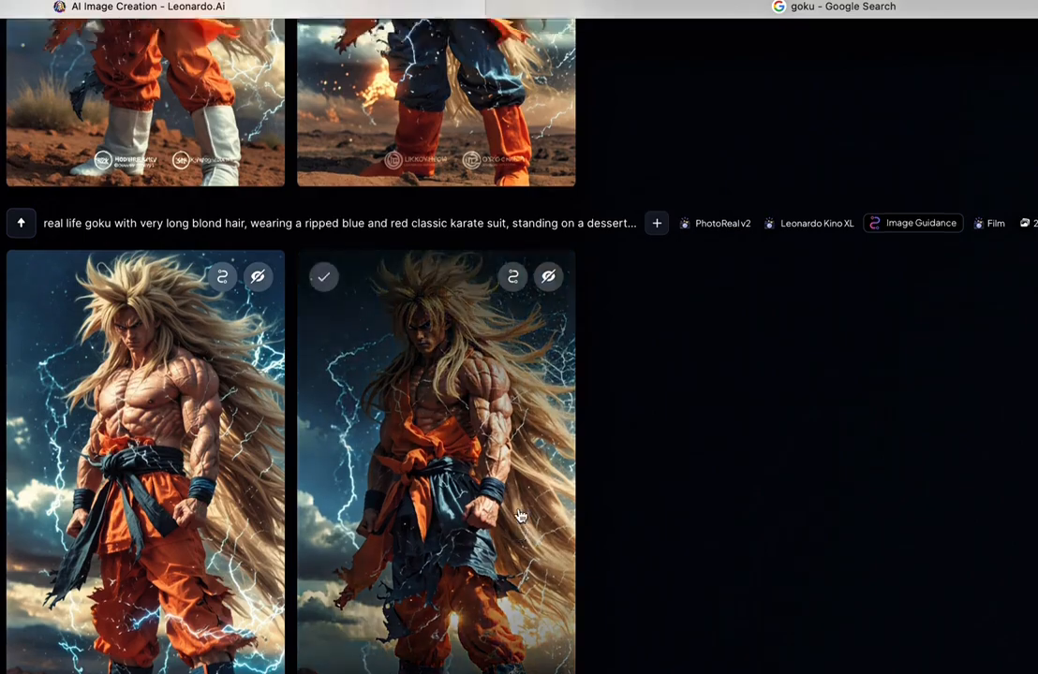
scroll(469, 488, "down", 5)
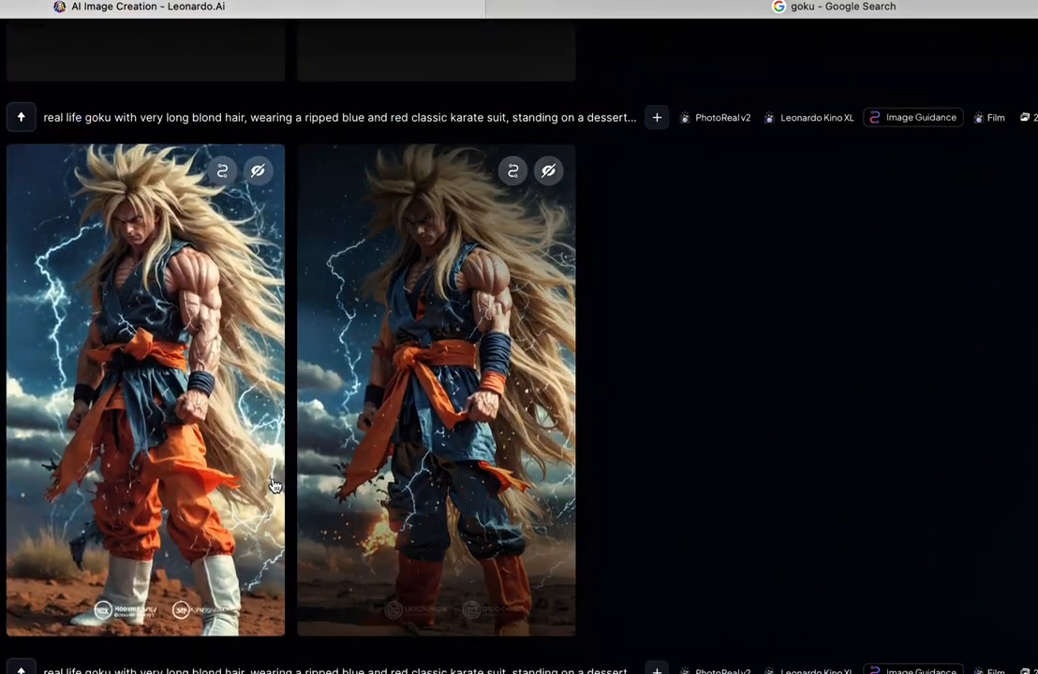
scroll(337, 506, "up", 4)
scroll(479, 406, "up", 1)
scroll(489, 401, "up", 3)
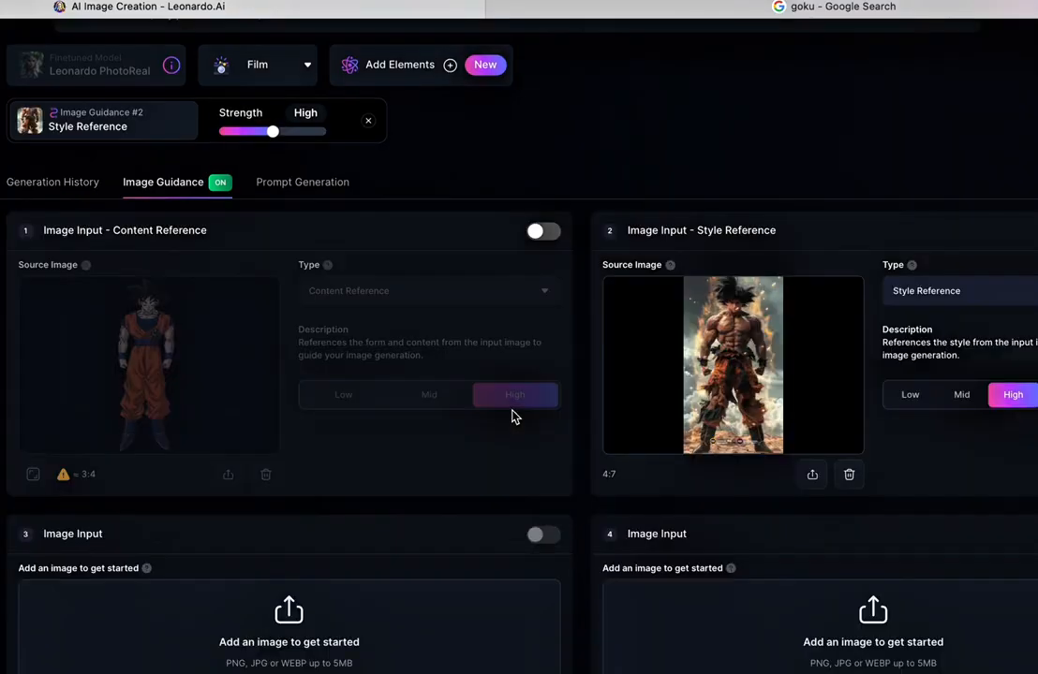
- Replace "a ripped blue and red classic karate suit" in the prompt with "just he red karate pats, and blue boots" and generate the images
scroll(512, 417, "up", 3)
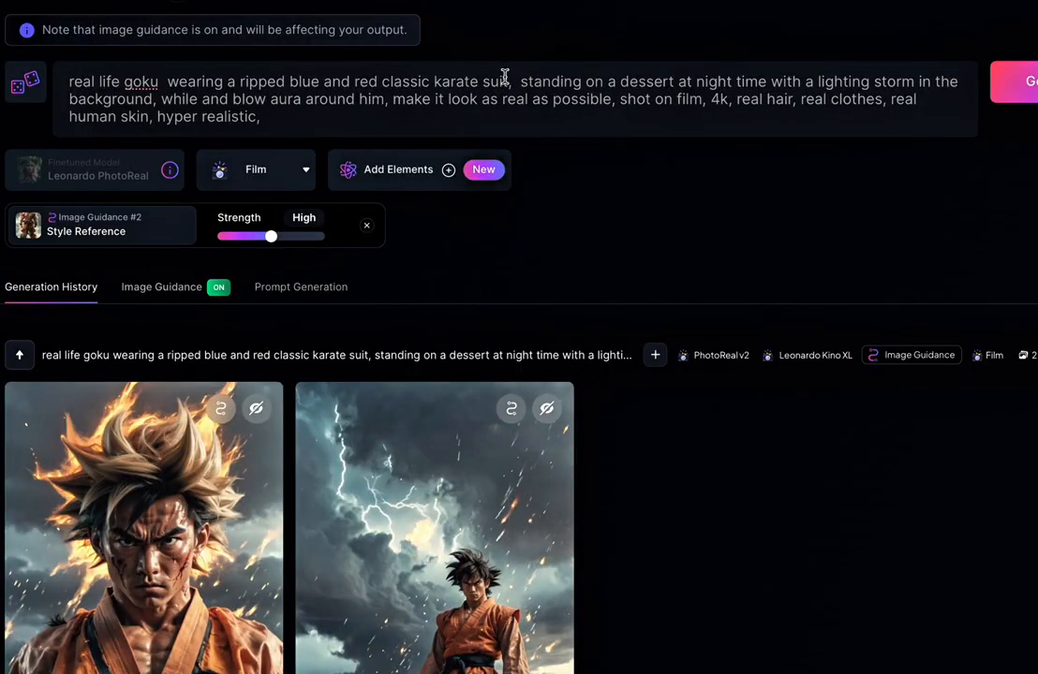
left_click_drag(506, 79, 234, 79)
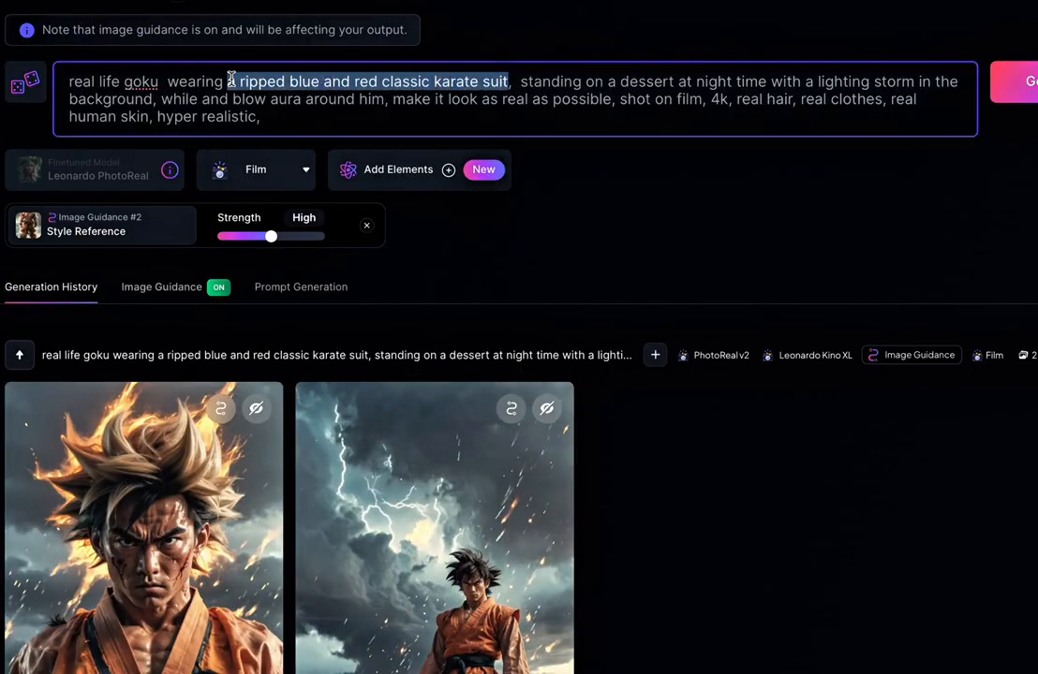
type("just")
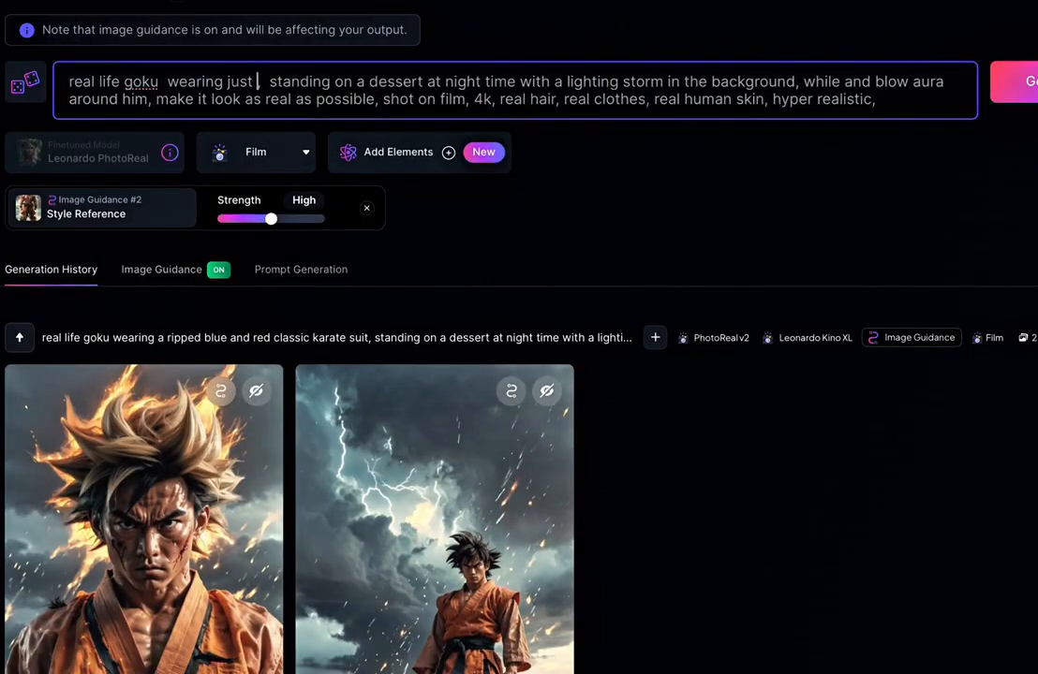
type(" he red k")
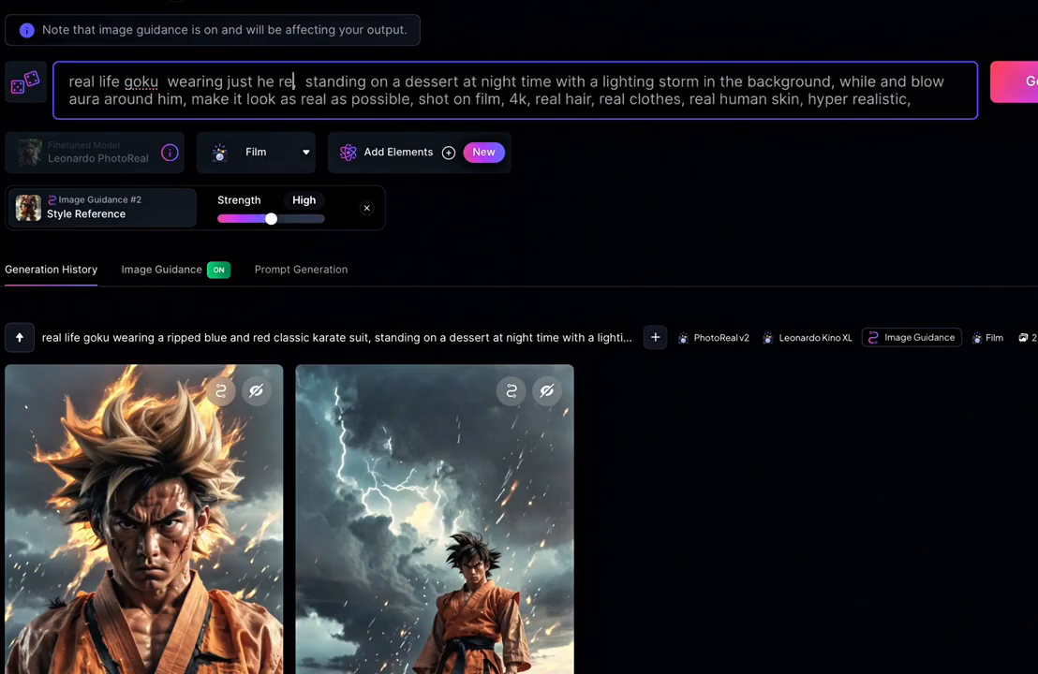
type("arate pa")
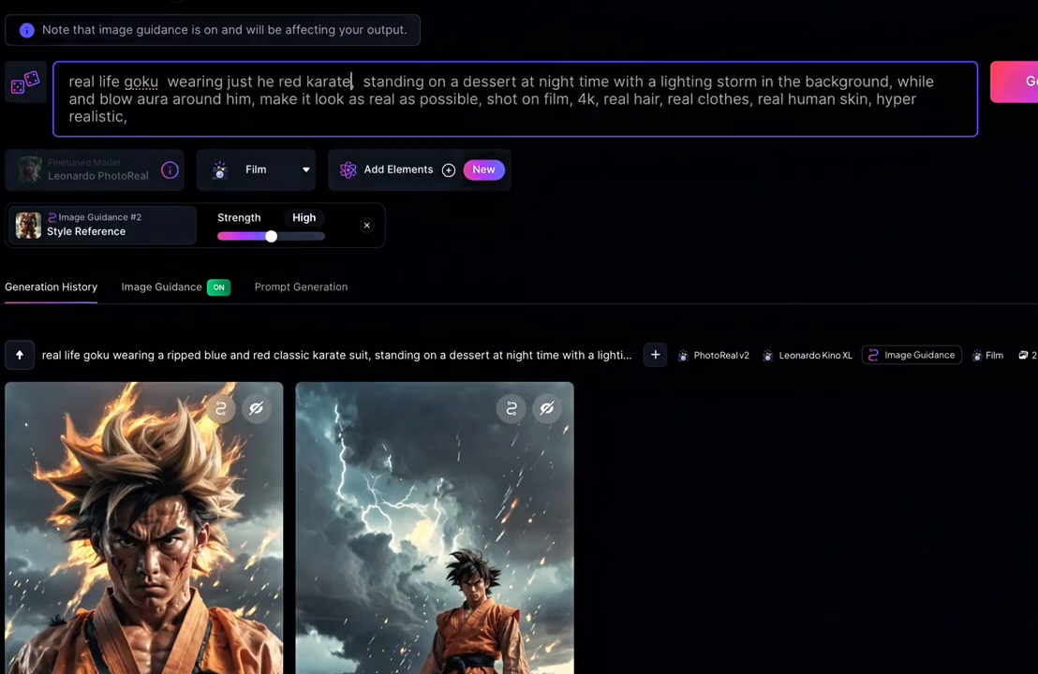
type("ts, ")
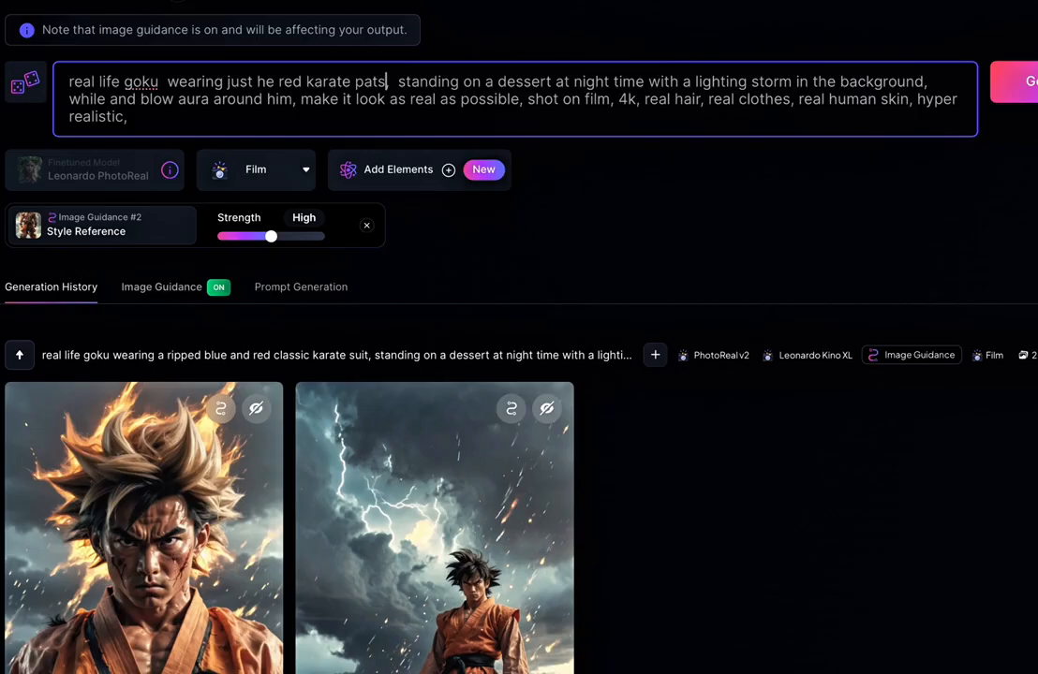
type("and blue")
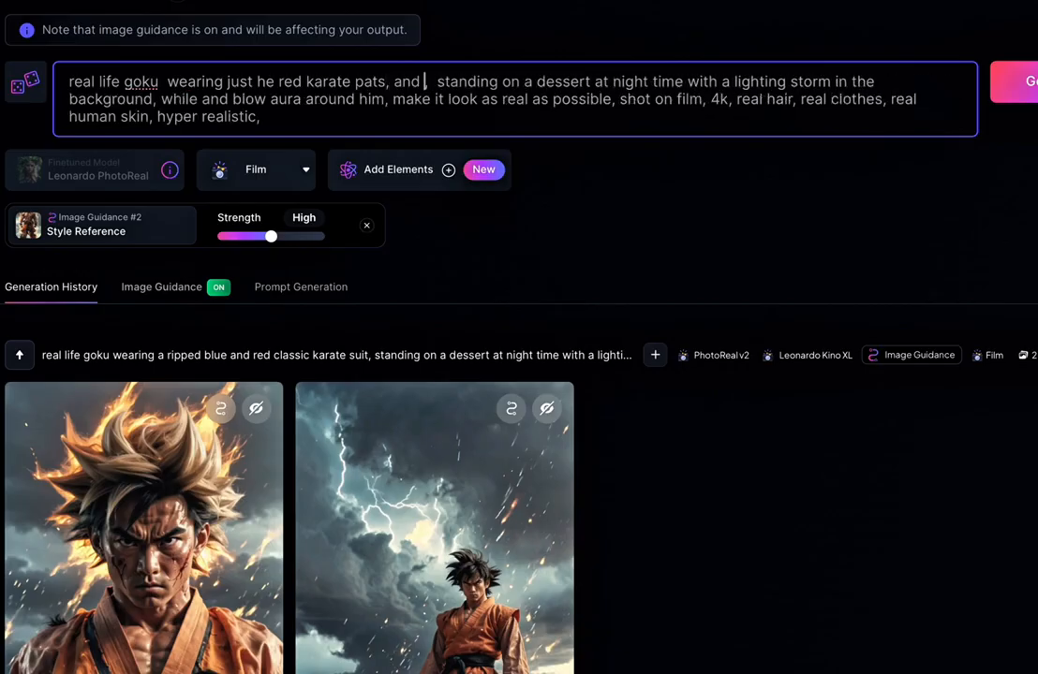
type(" boots")
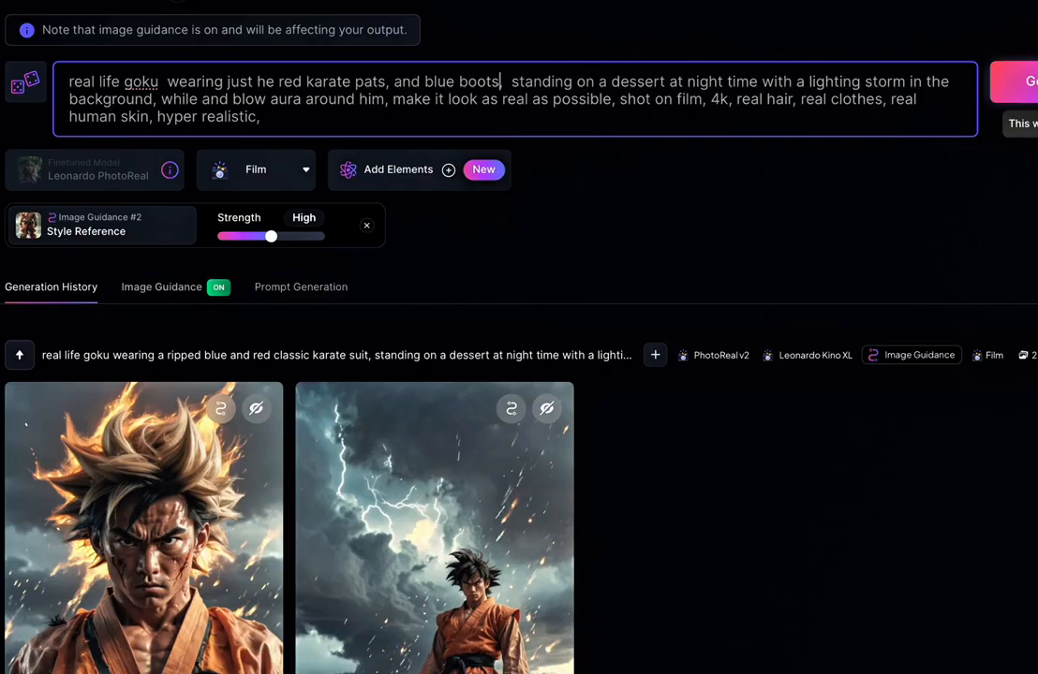
left_click(1019, 81)
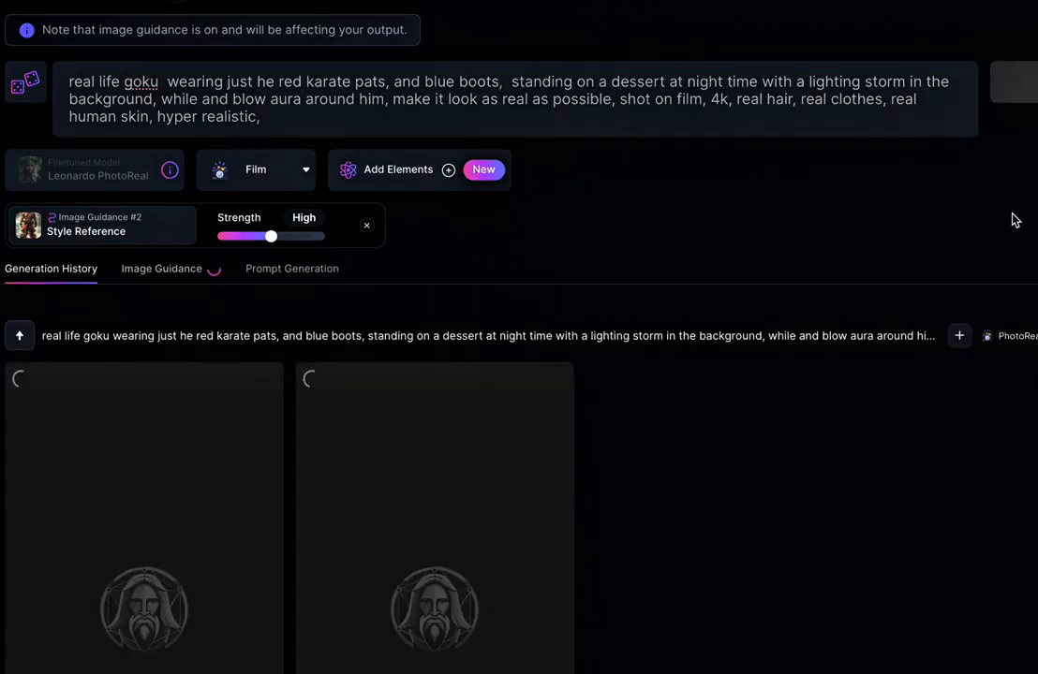
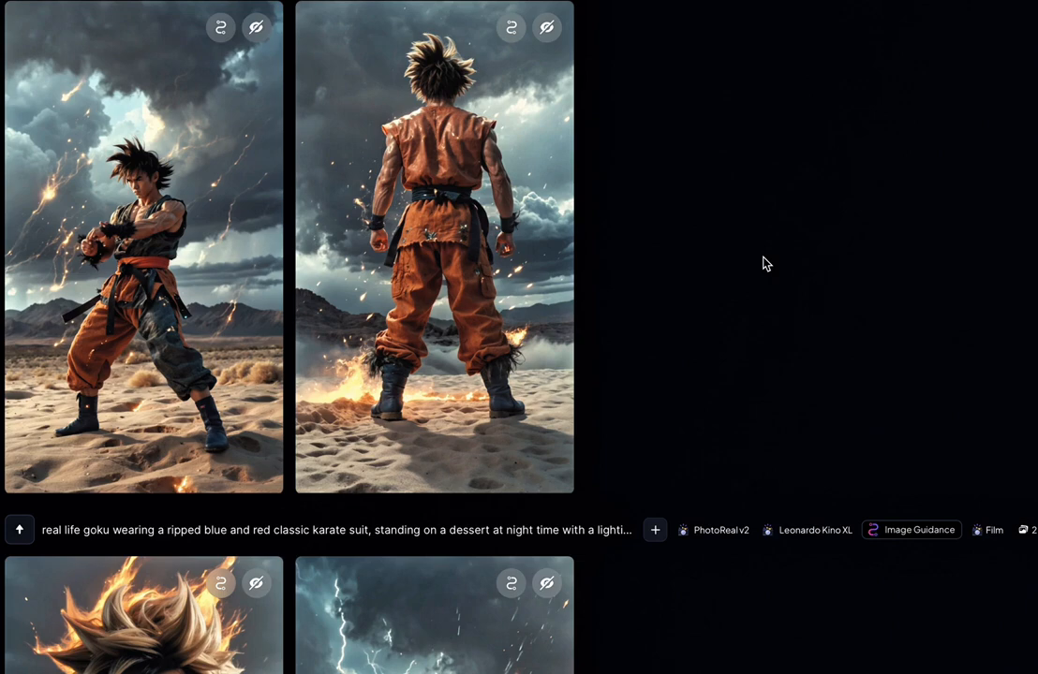
scroll(764, 264, "up", 3)
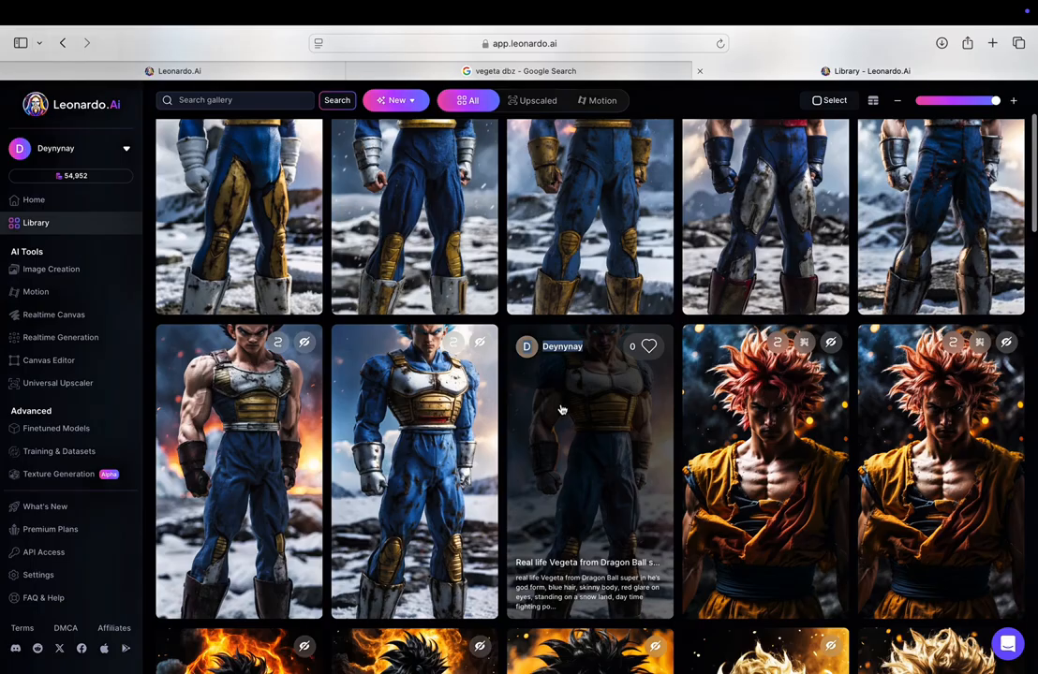
- Browse the real-life Vegeta images in the library, viewing each one with its prompt and generation details
left_click(667, 431)
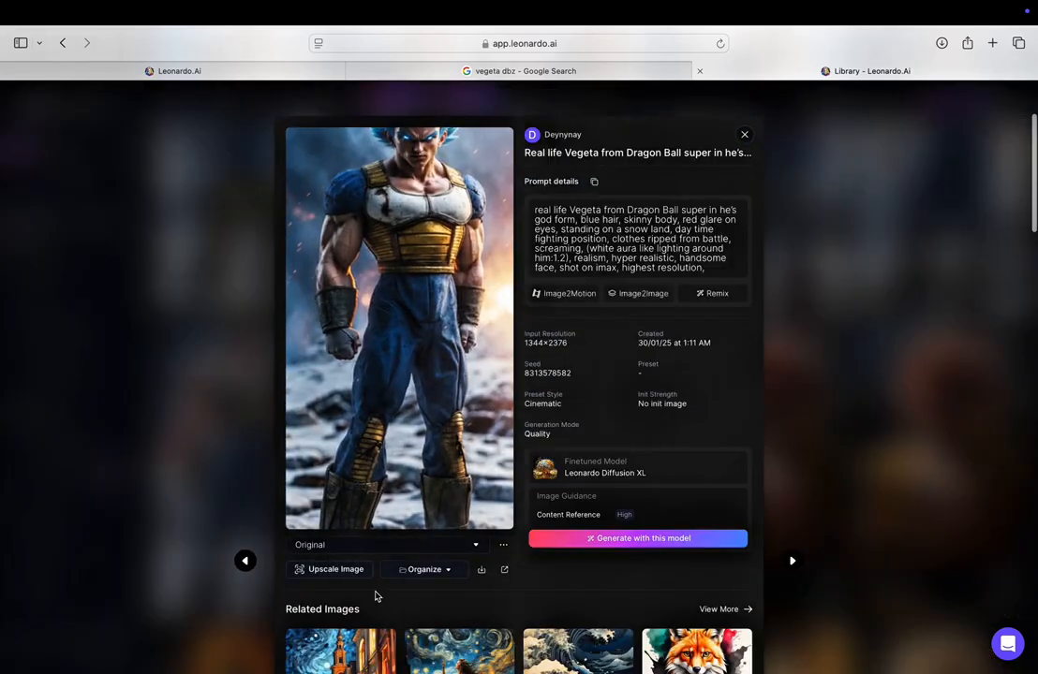
left_click(245, 563)
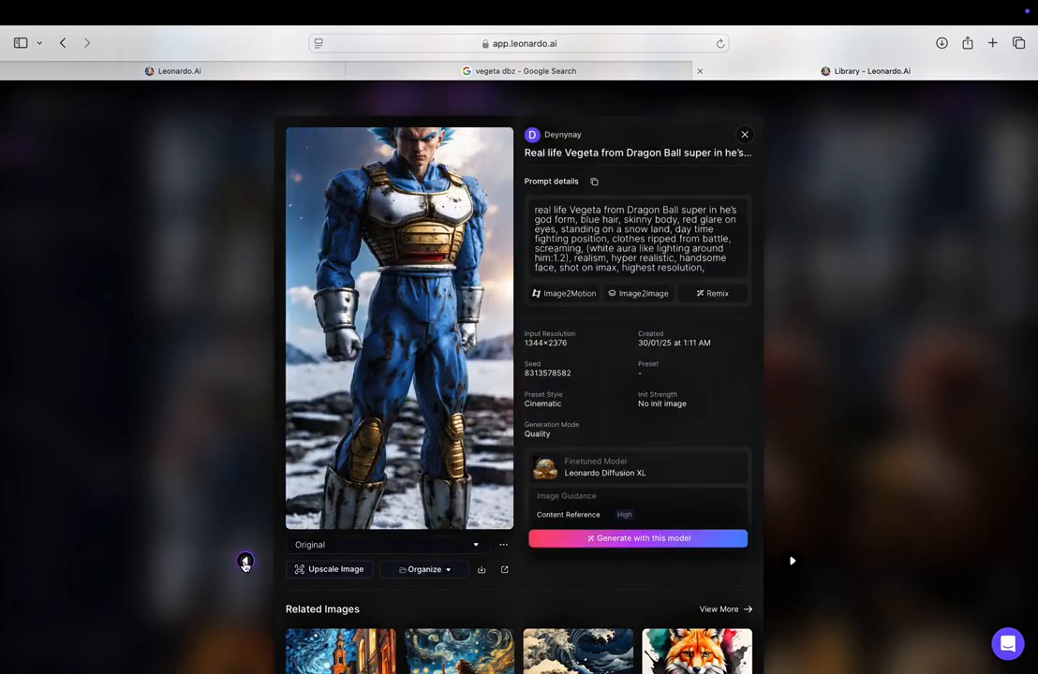
left_click(244, 563)
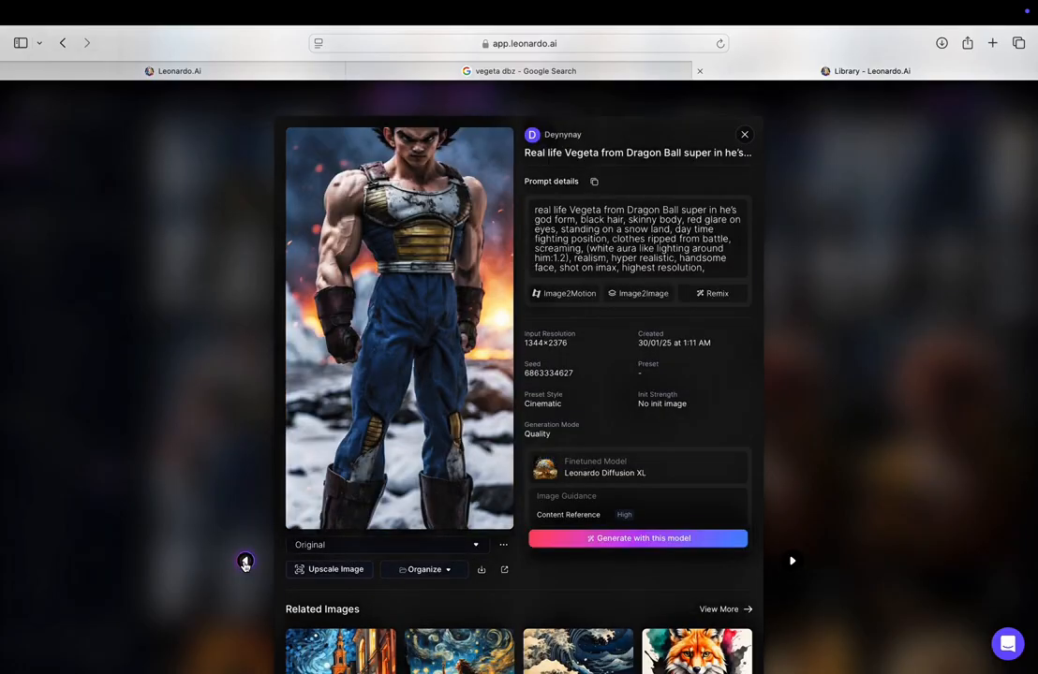
left_click(245, 563)
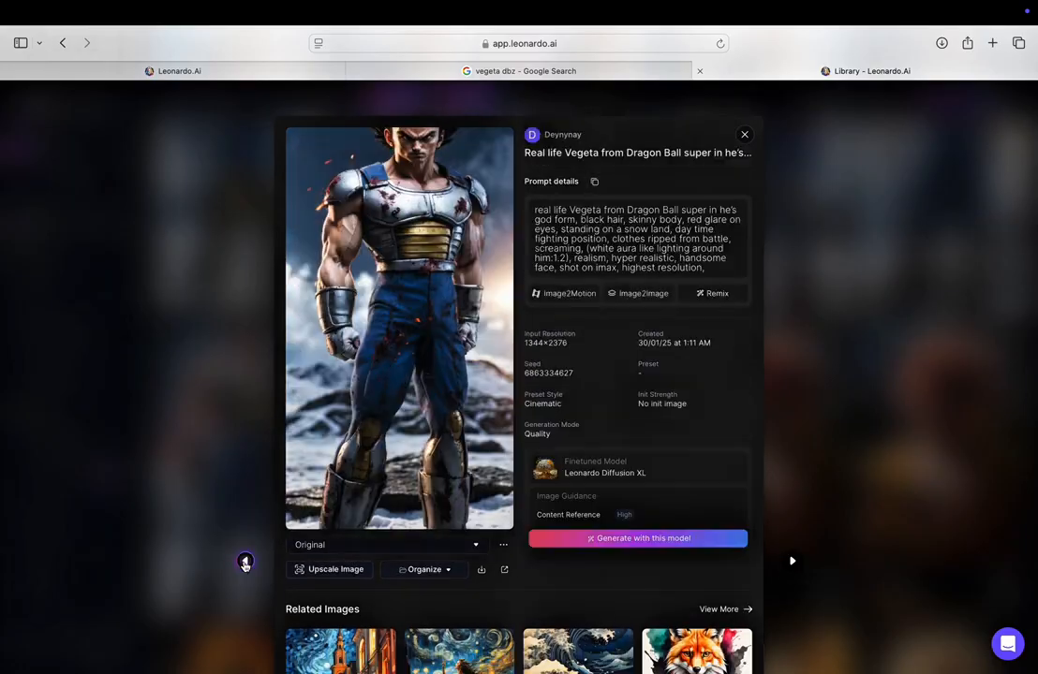
left_click(245, 563)
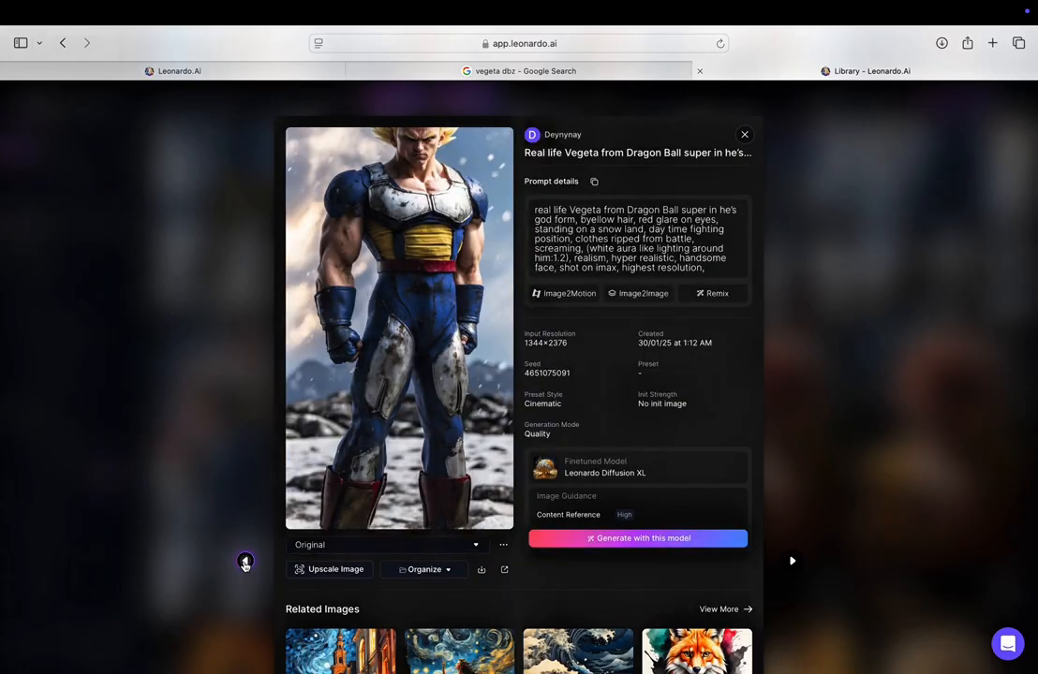
left_click(245, 563)
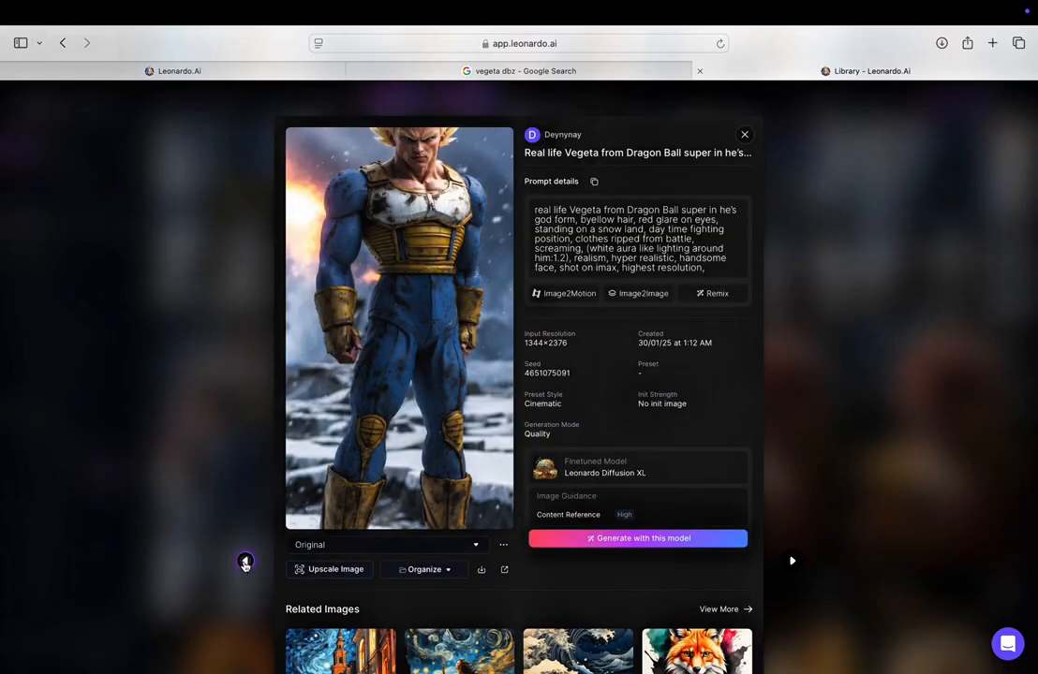
- Load the prompt of the Vegeta snow-land image without red eyes into a new generation, choose 1024 × 1024, and enable PhotoReal
left_click(245, 563)
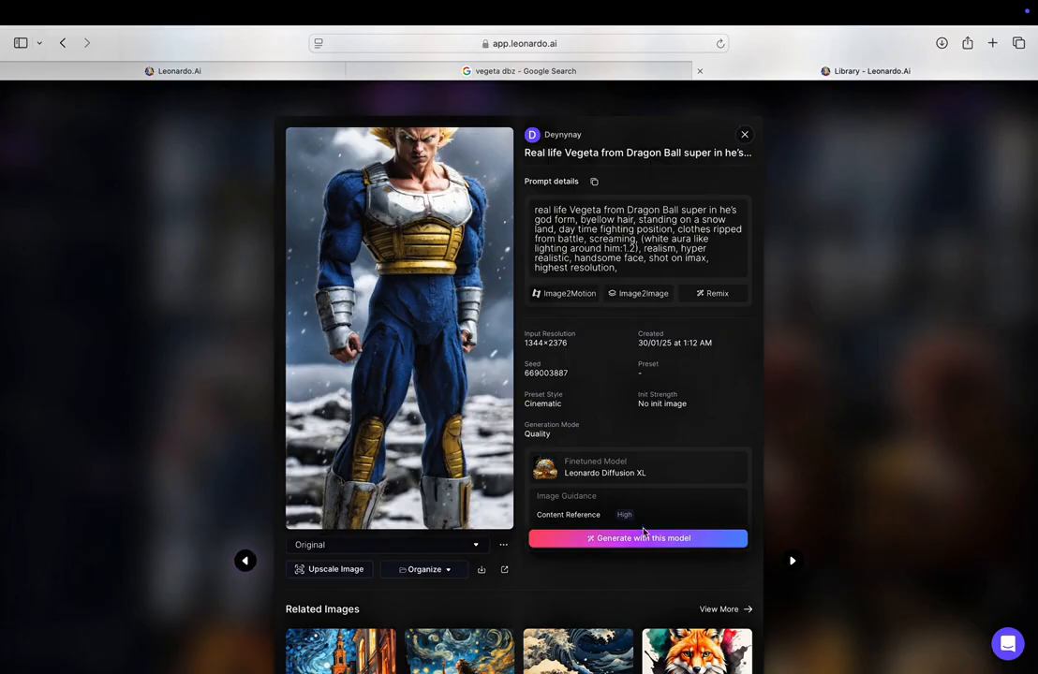
left_click(617, 432)
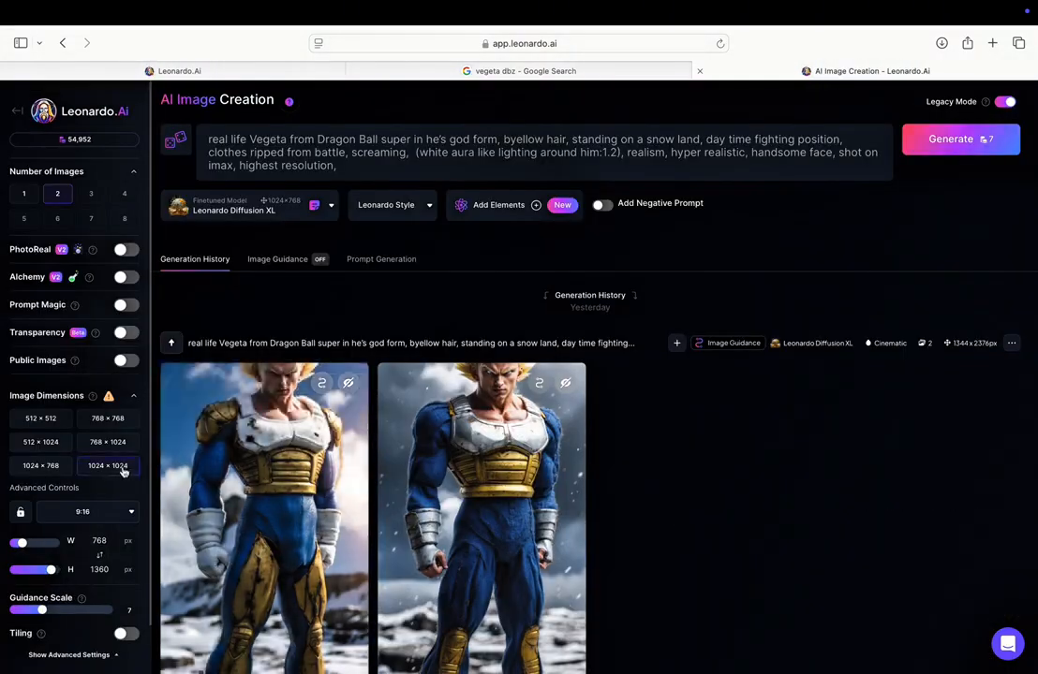
left_click(122, 468)
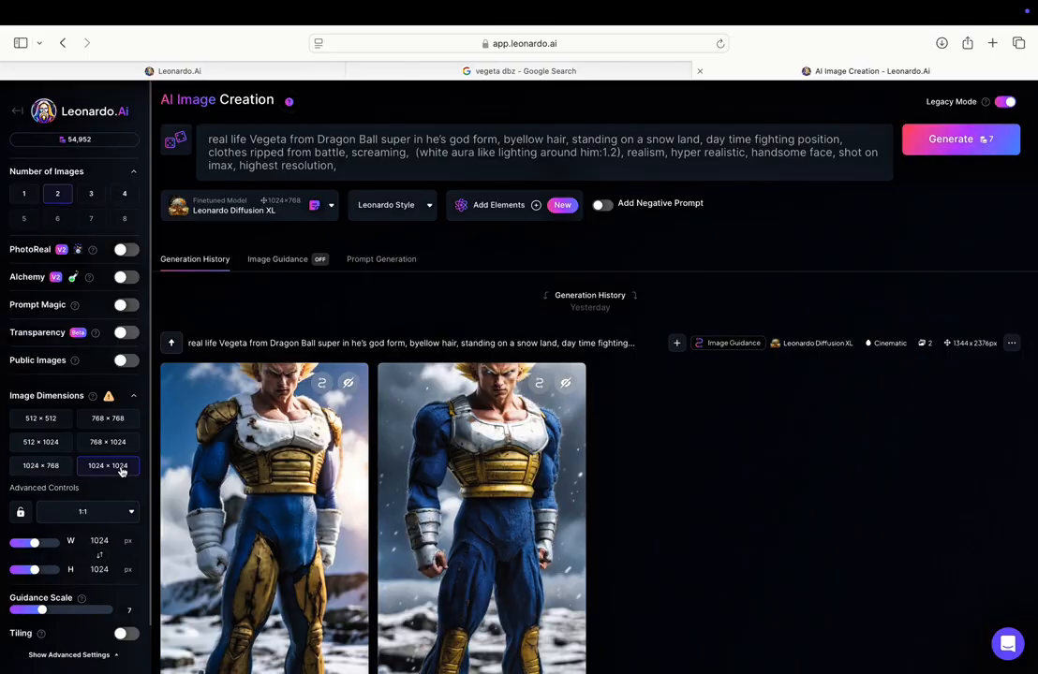
left_click(126, 250)
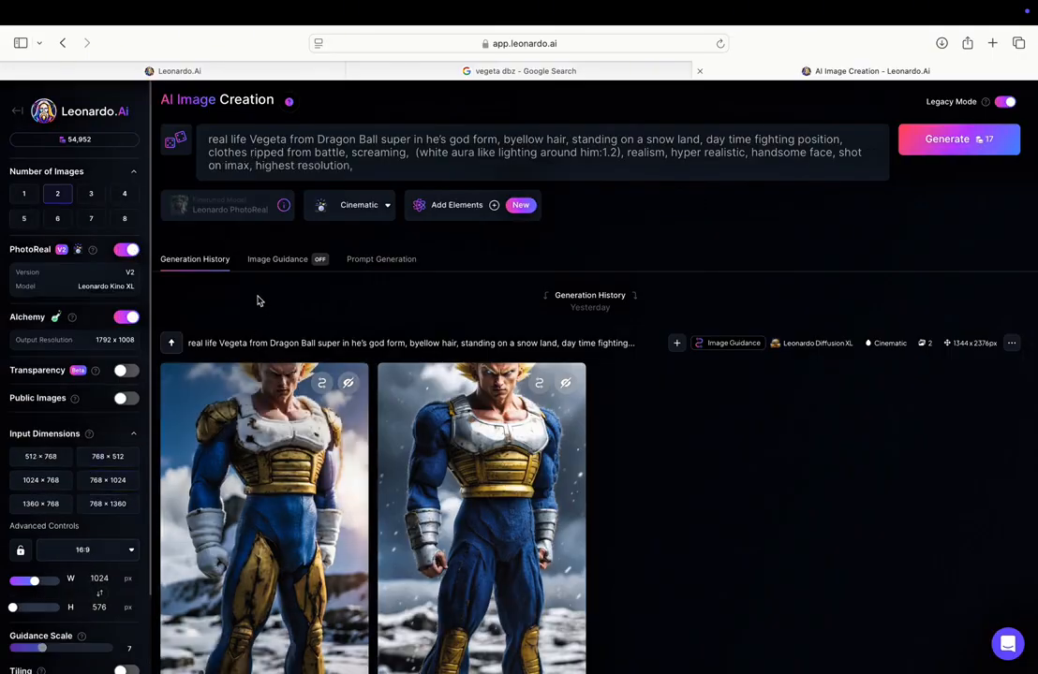
- Open the image guidance settings and change "byellow hair" in the Vegeta prompt to "blue hair"
left_click(280, 259)
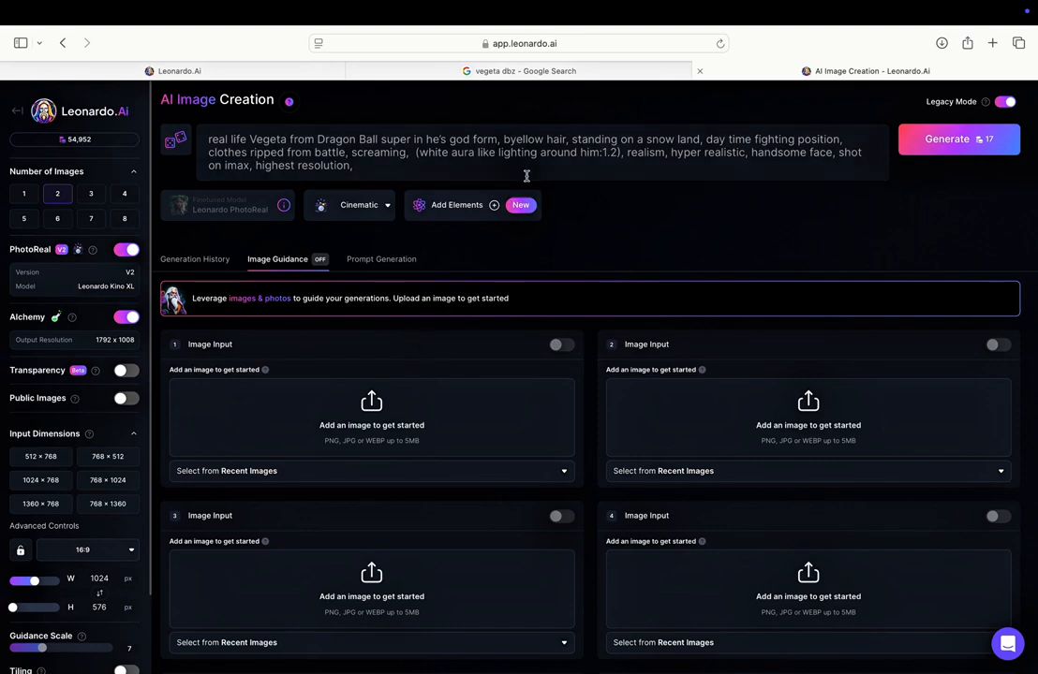
left_click(509, 142)
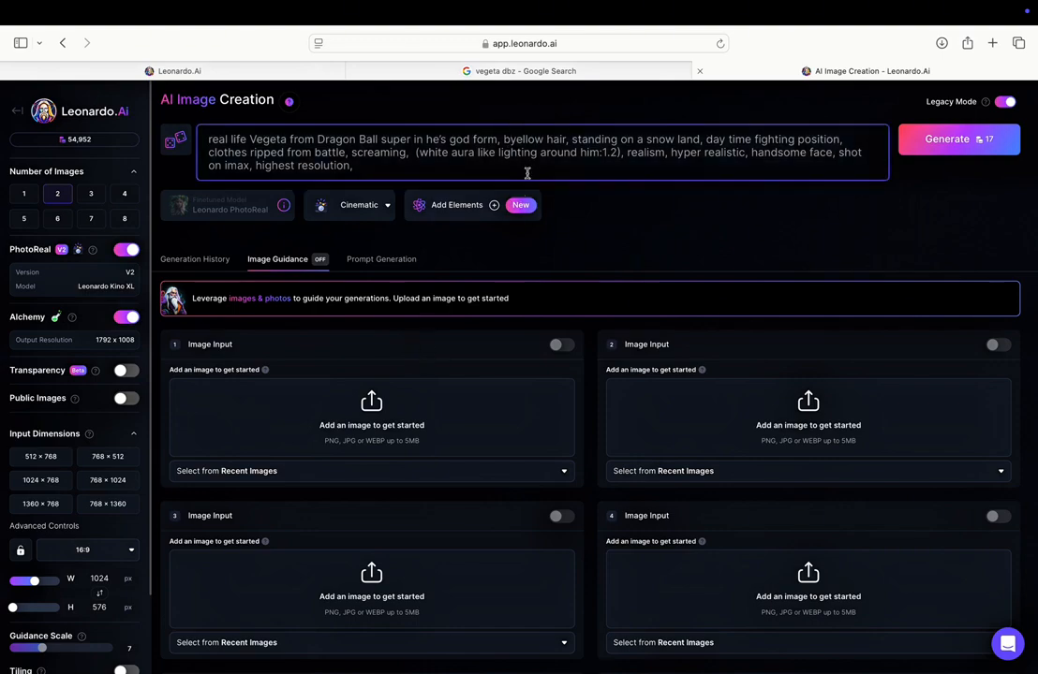
key("BackSpace")
- Save the blue-aura Vegeta picture from the Google image results to Downloads and upload it as the first image guidance input
left_click(381, 415)
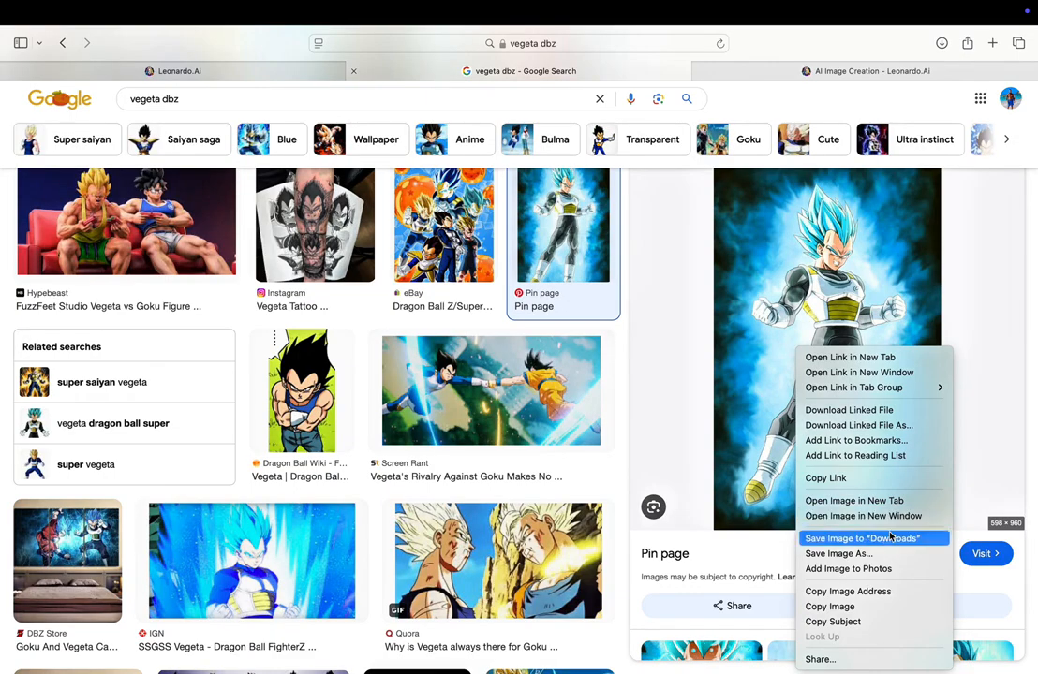
left_click(883, 535)
scroll(515, 299, "up", 1)
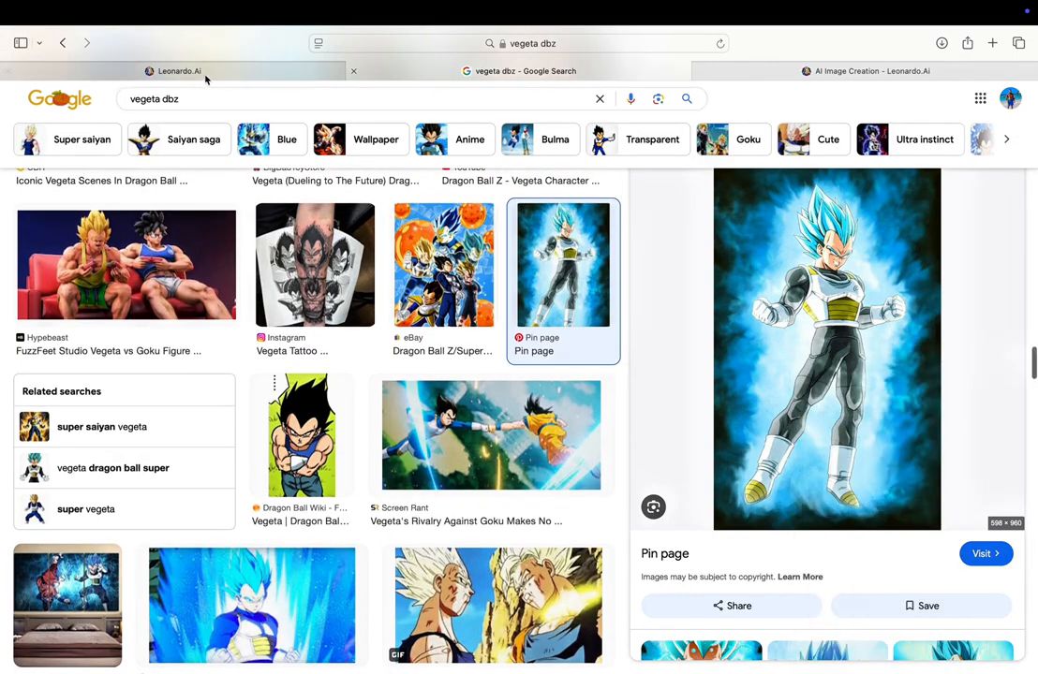
left_click(716, 75)
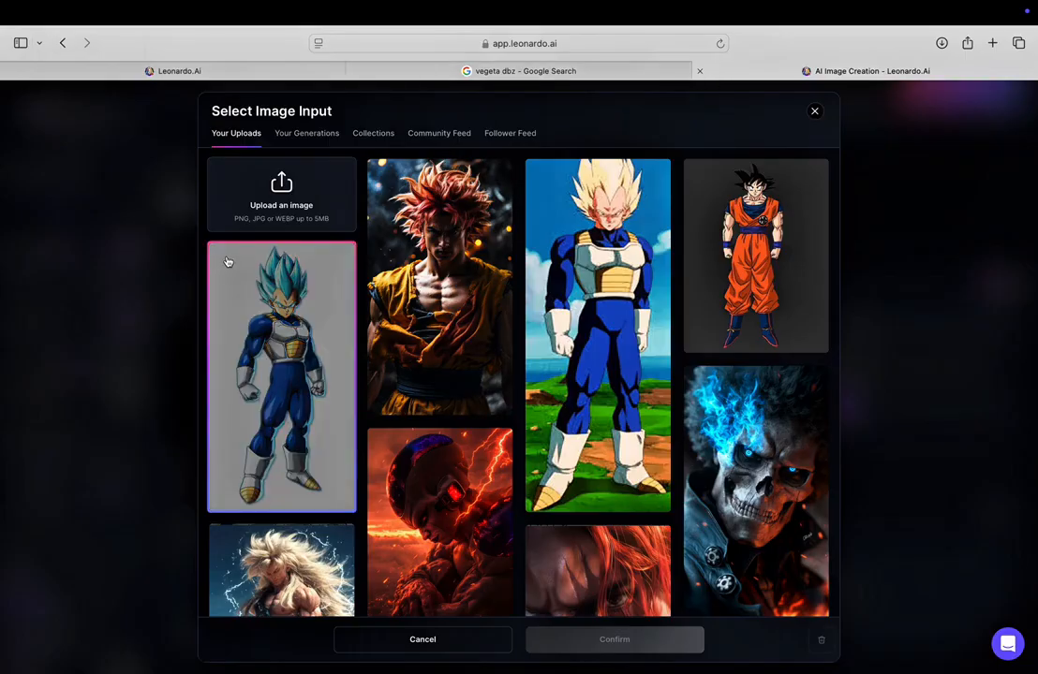
left_click(279, 195)
left_click(232, 202)
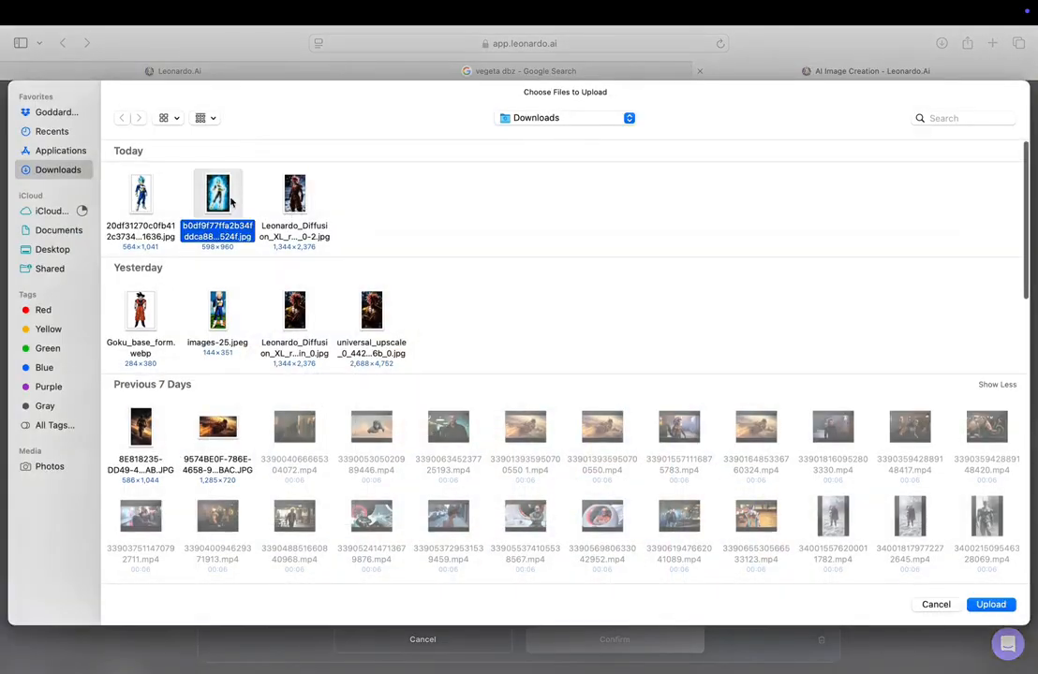
left_click(990, 606)
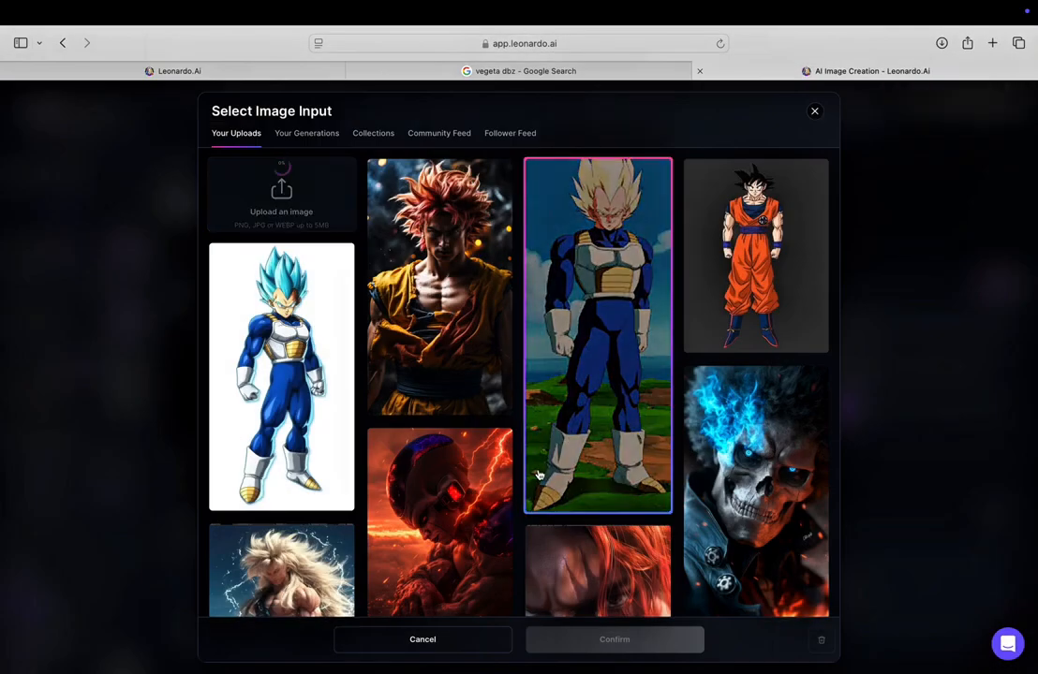
- Replace the word "fighting" with "dynamic" in the Vegeta prompt
scroll(557, 383, "up", 2)
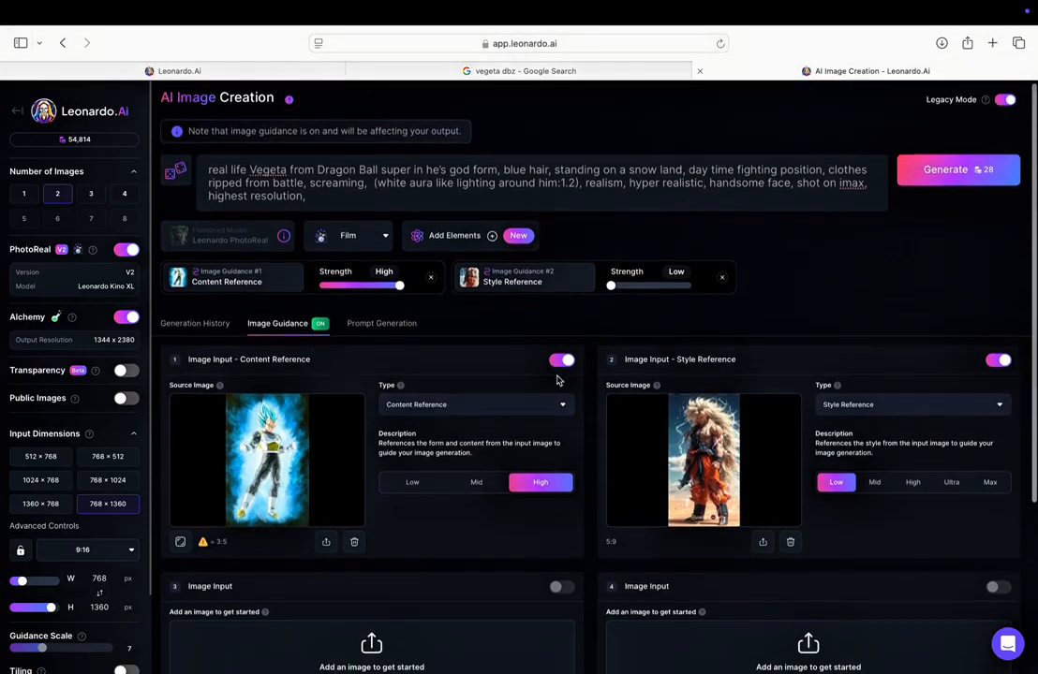
left_click_drag(774, 172, 757, 173)
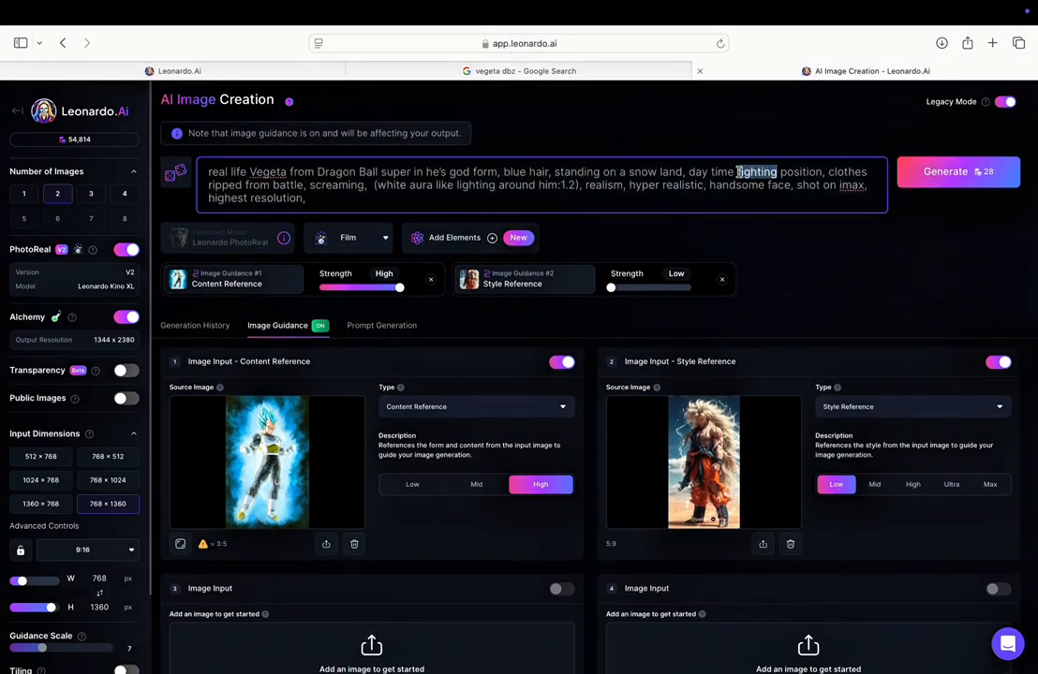
type("dynamic")
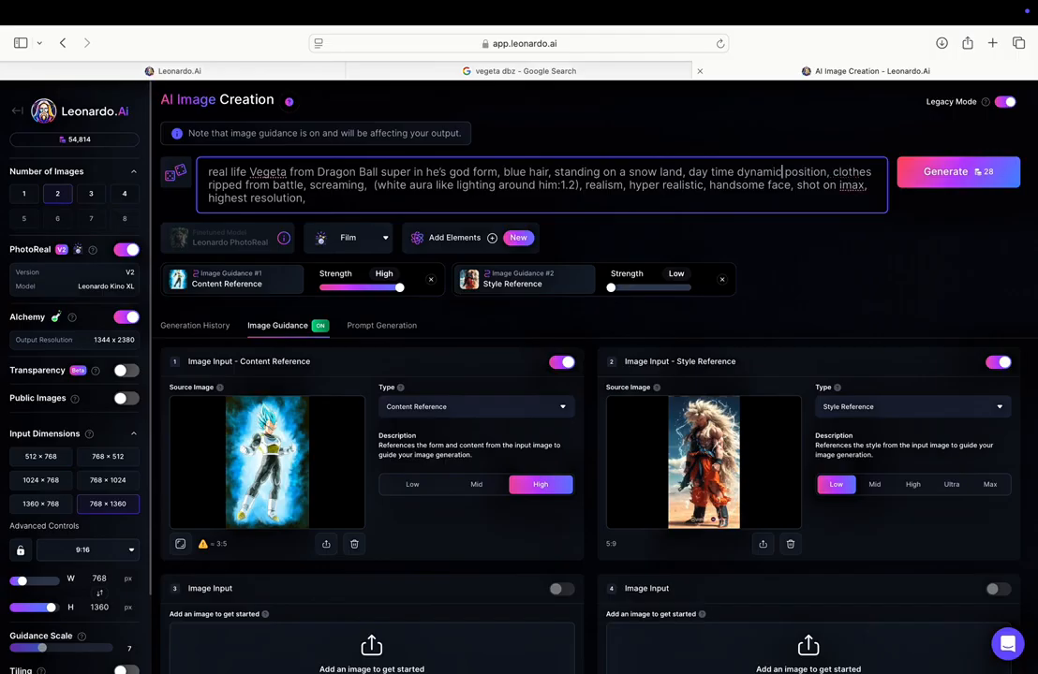
- Swap the Style Reference for the uploaded blond anime Vegeta in blue, set its strength to Low, and generate the images
left_click(731, 496)
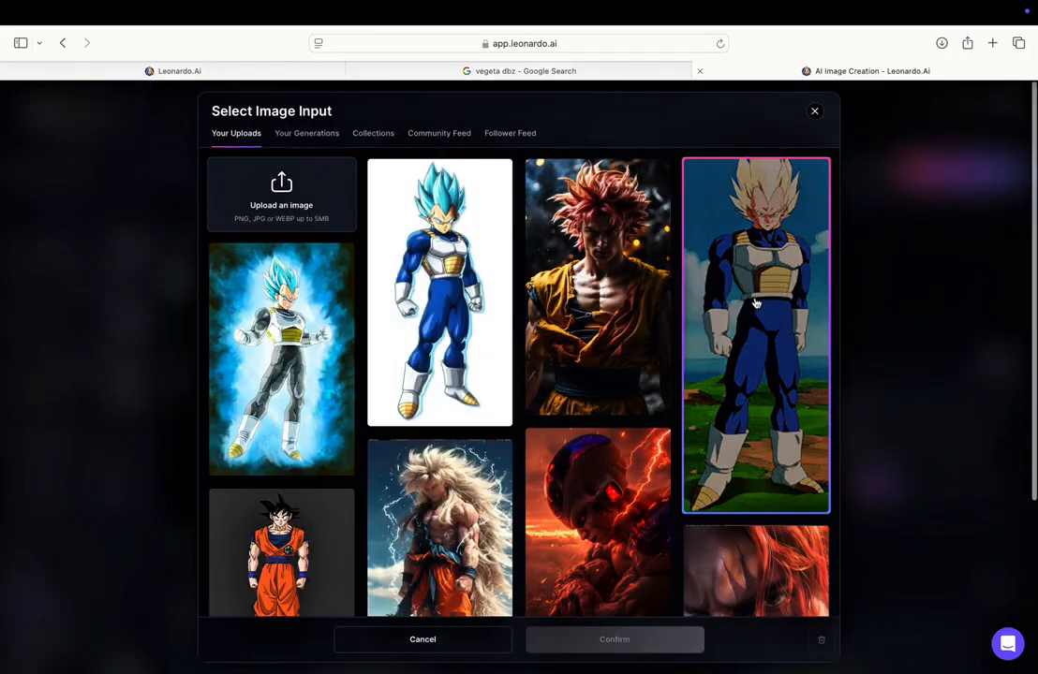
left_click(373, 270)
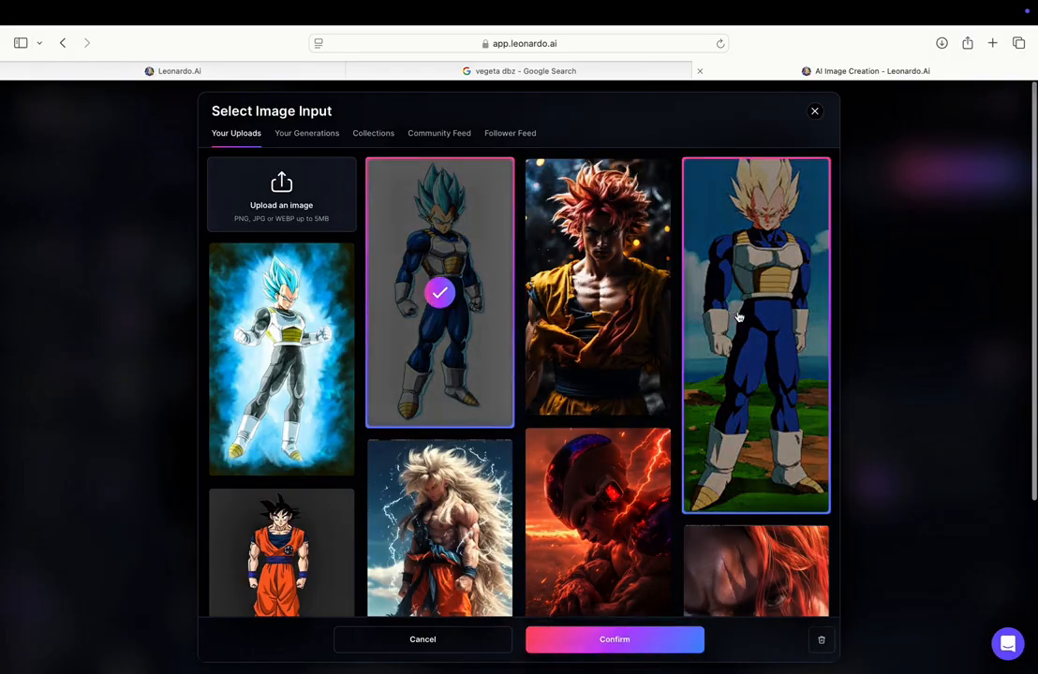
left_click(738, 319)
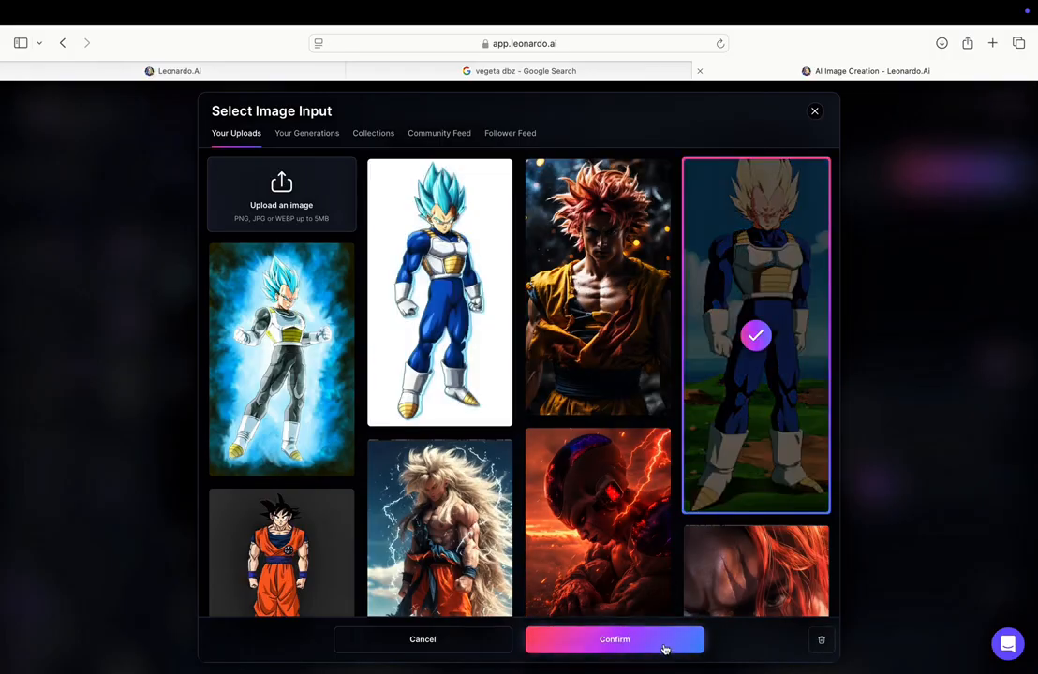
left_click(665, 645)
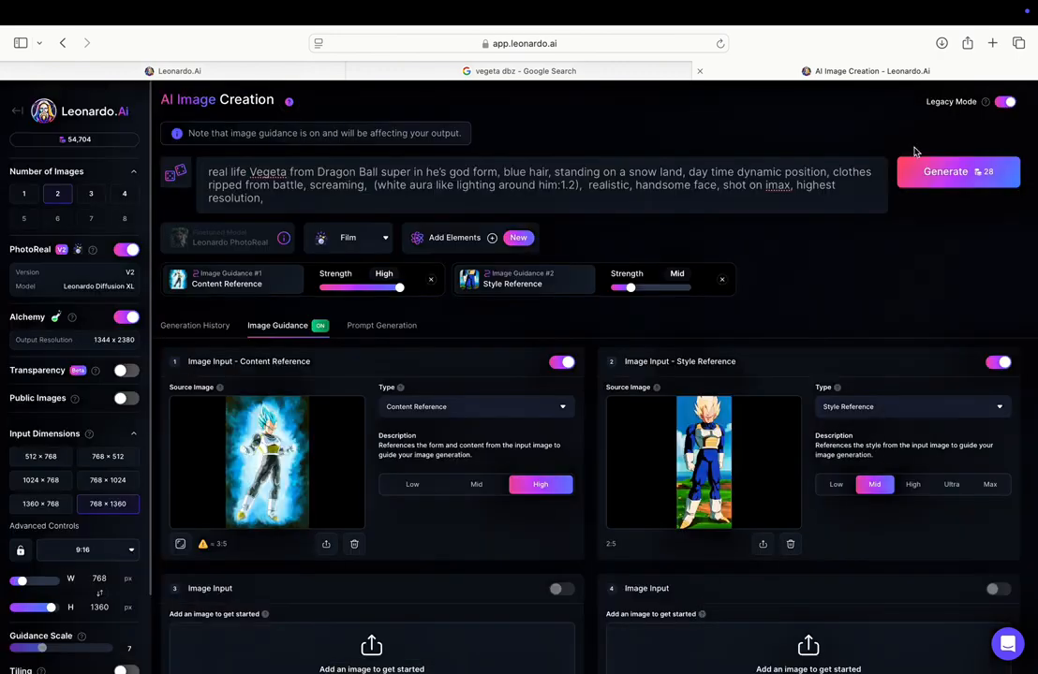
left_click(837, 485)
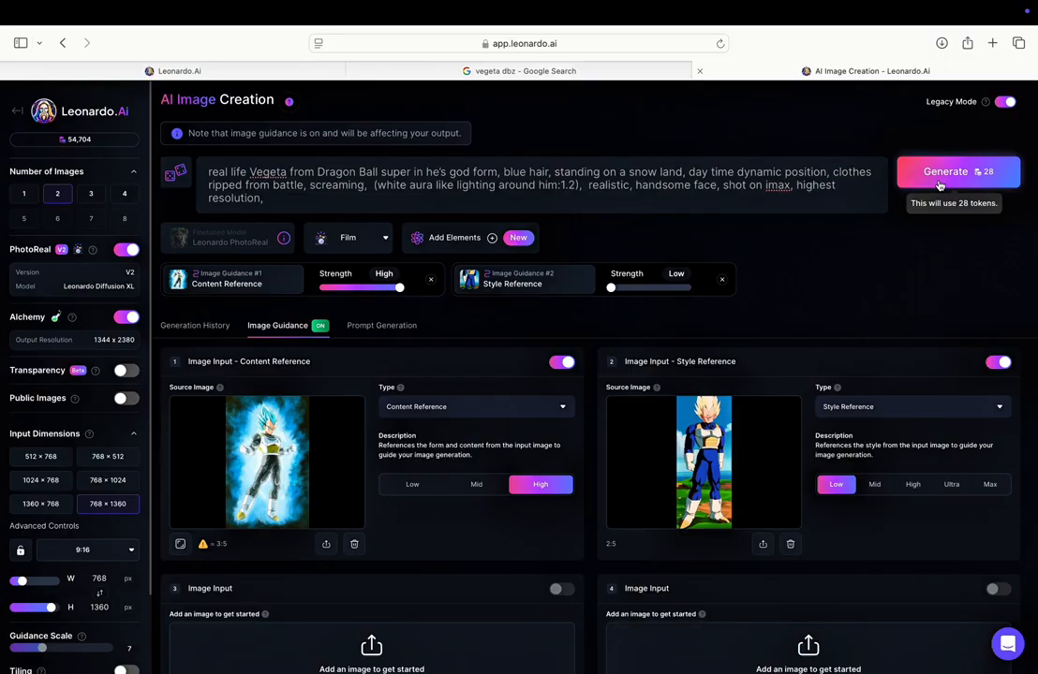
left_click(939, 182)
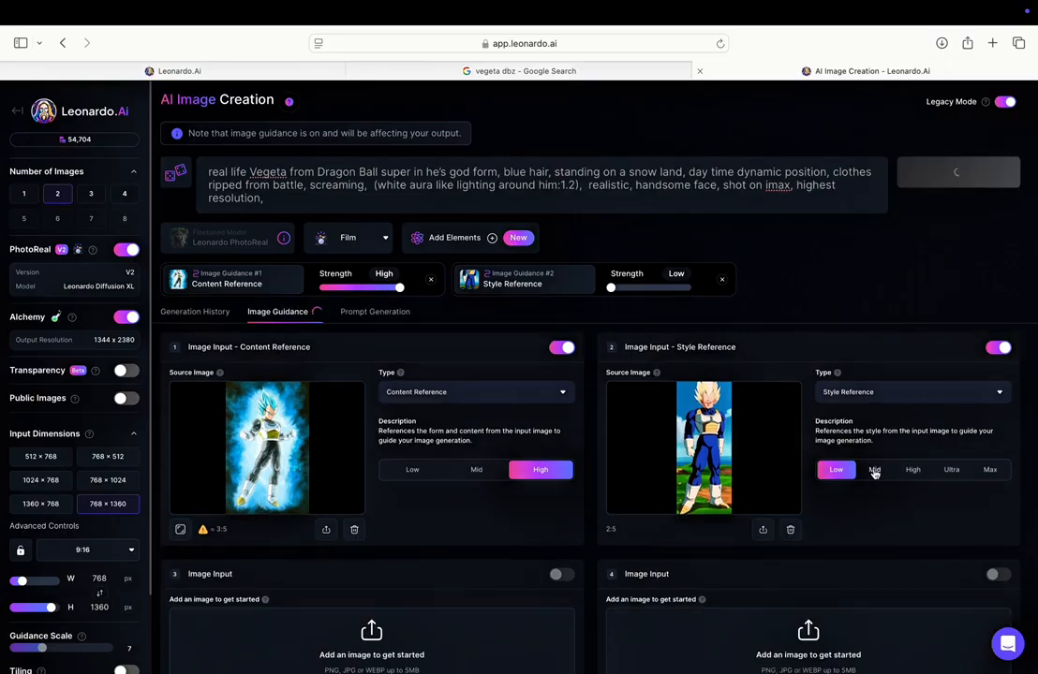
- Swap the Style Reference for the uploaded blue-haired Vegeta floating in clouds, set its strength to Mid, and generate the images
left_click(762, 530)
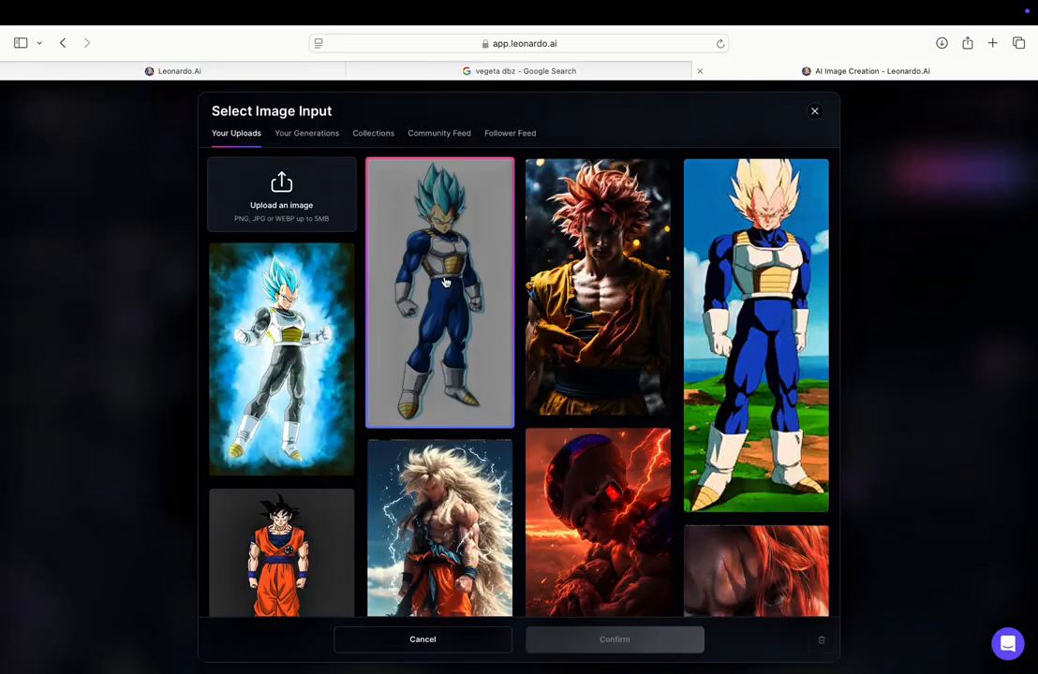
scroll(579, 360, "down", 10)
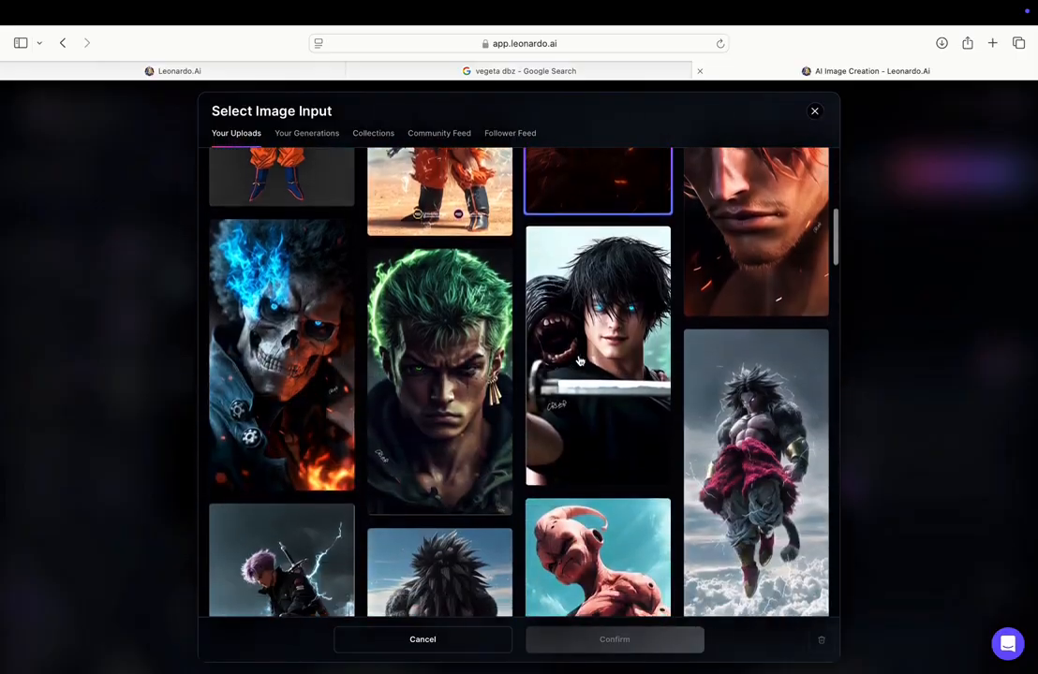
scroll(579, 361, "down", 15)
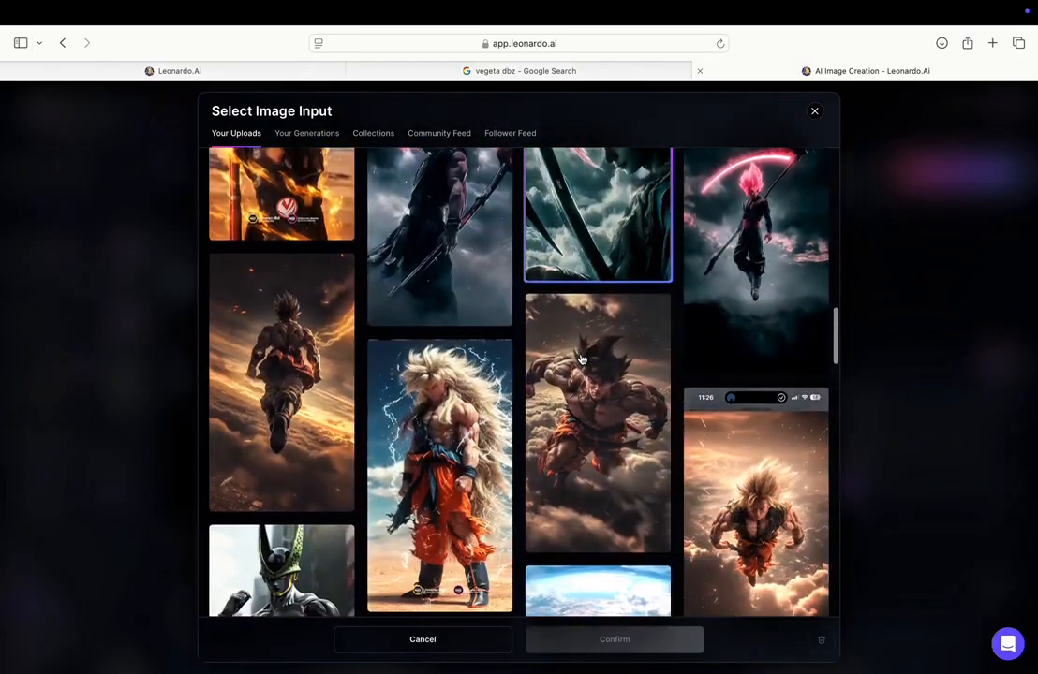
scroll(581, 359, "down", 15)
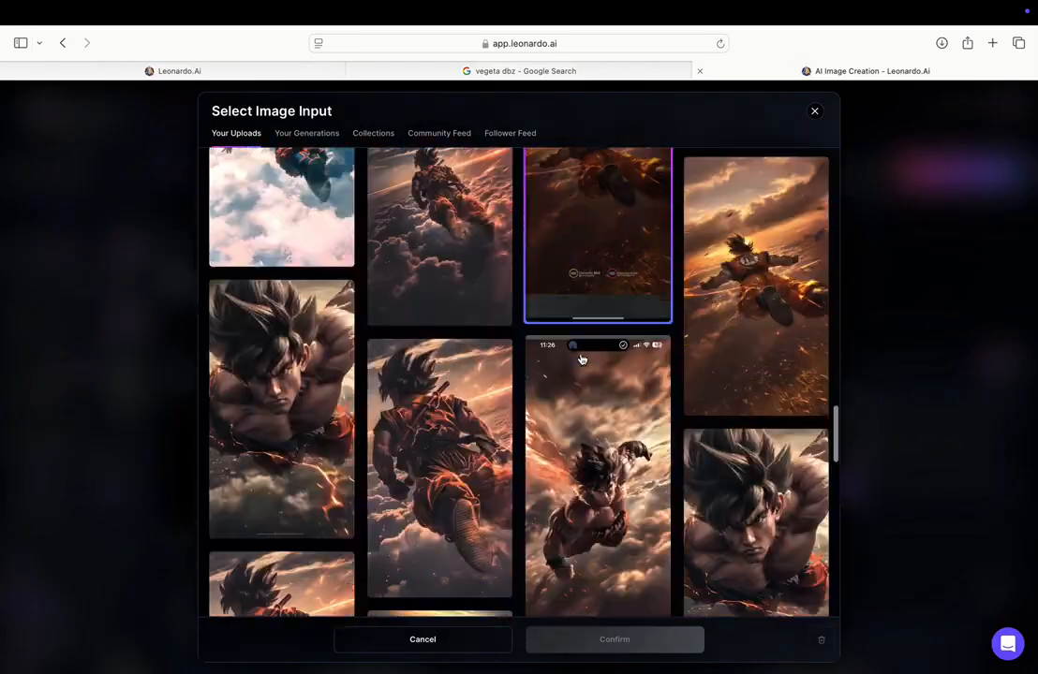
scroll(581, 359, "down", 15)
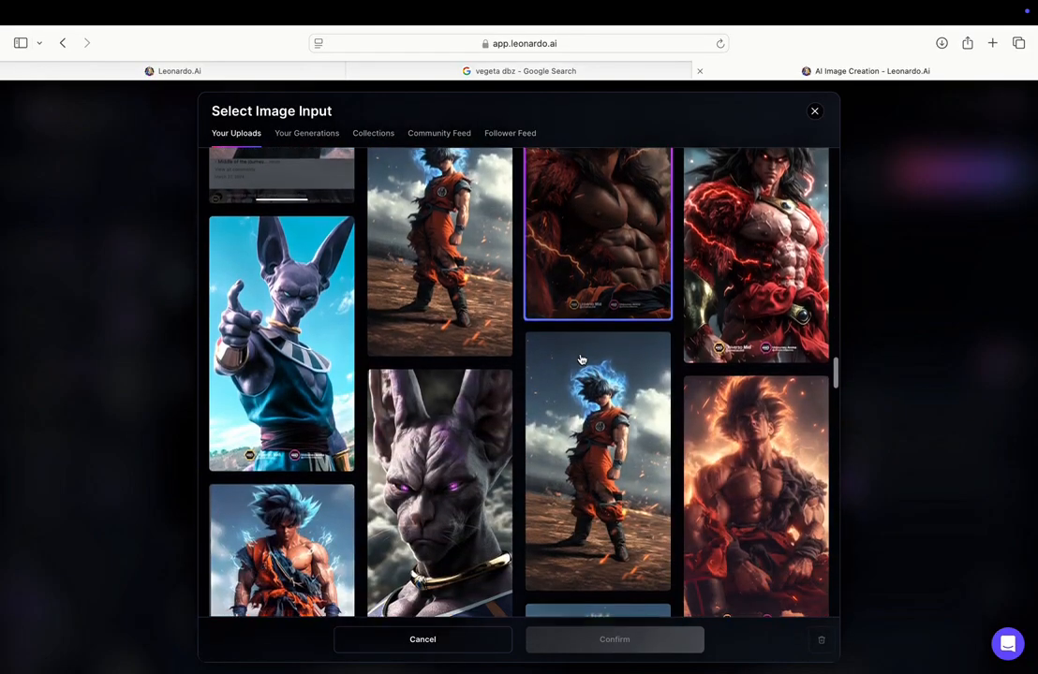
scroll(581, 360, "down", 15)
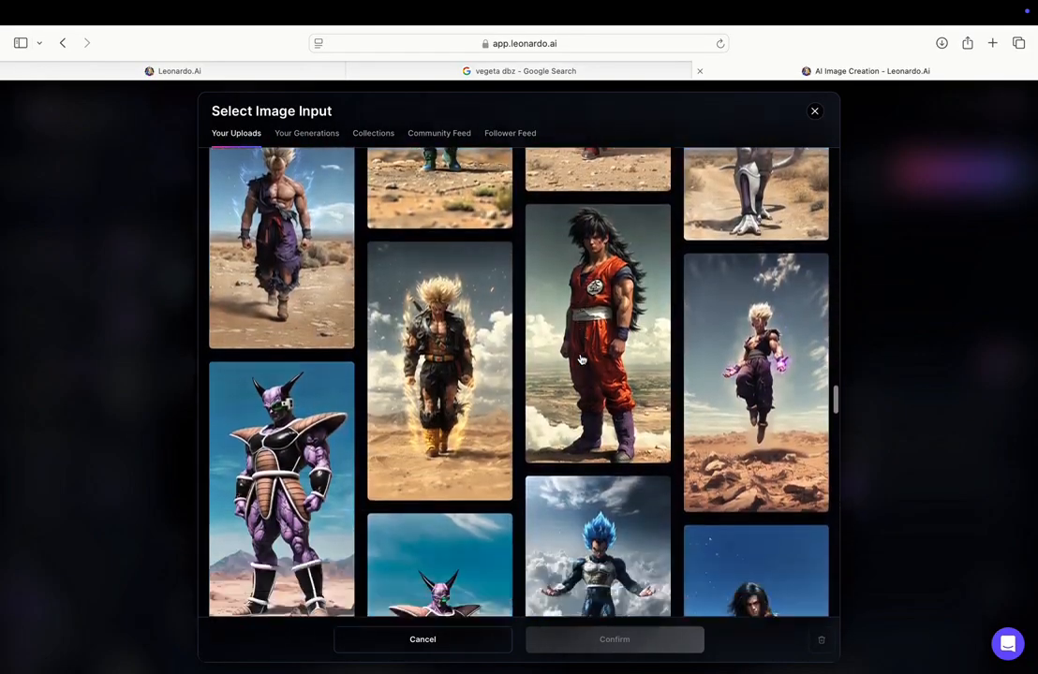
scroll(580, 360, "down", 4)
left_click(628, 526)
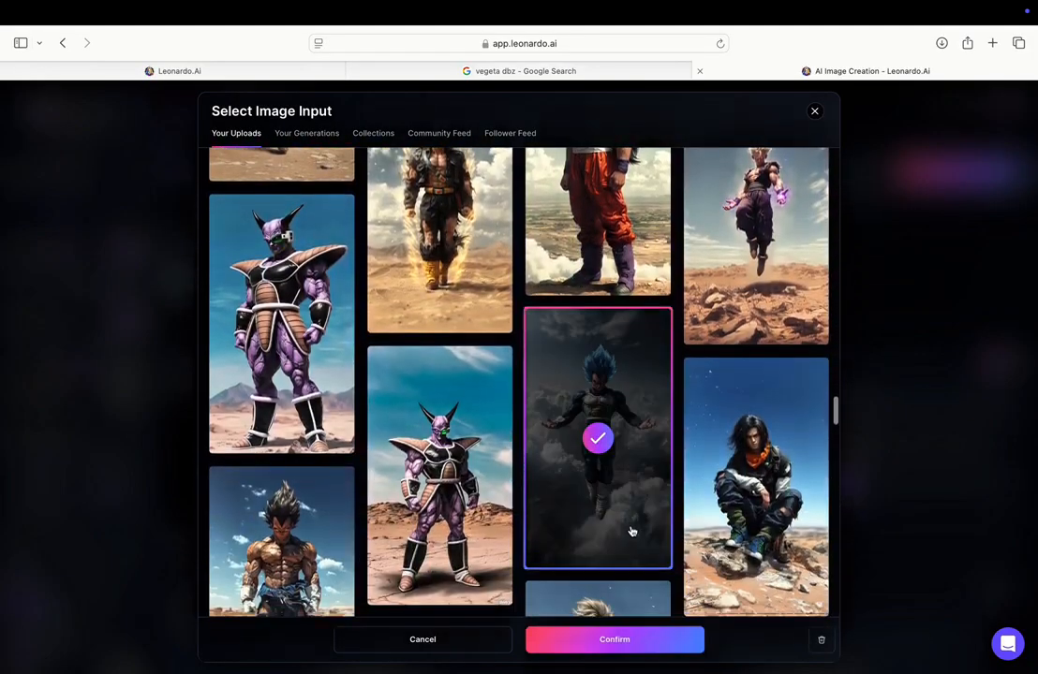
left_click(656, 645)
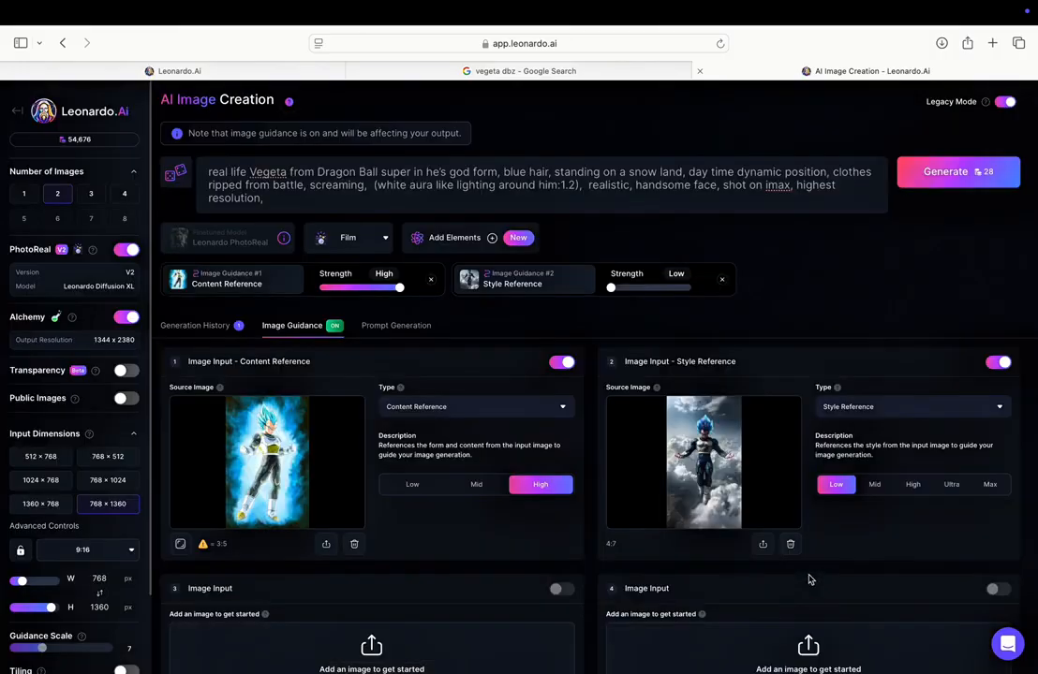
left_click(873, 485)
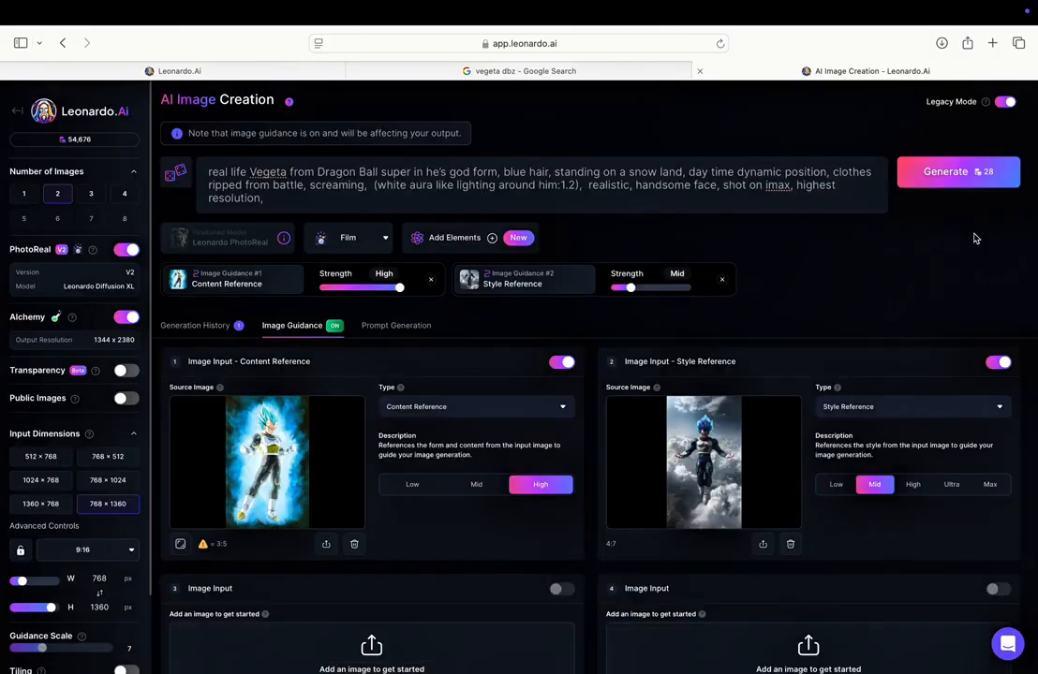
left_click(942, 172)
- Compare the blue-haired Vegeta images generated with the different Style References in the generation history
scroll(677, 359, "down", 5)
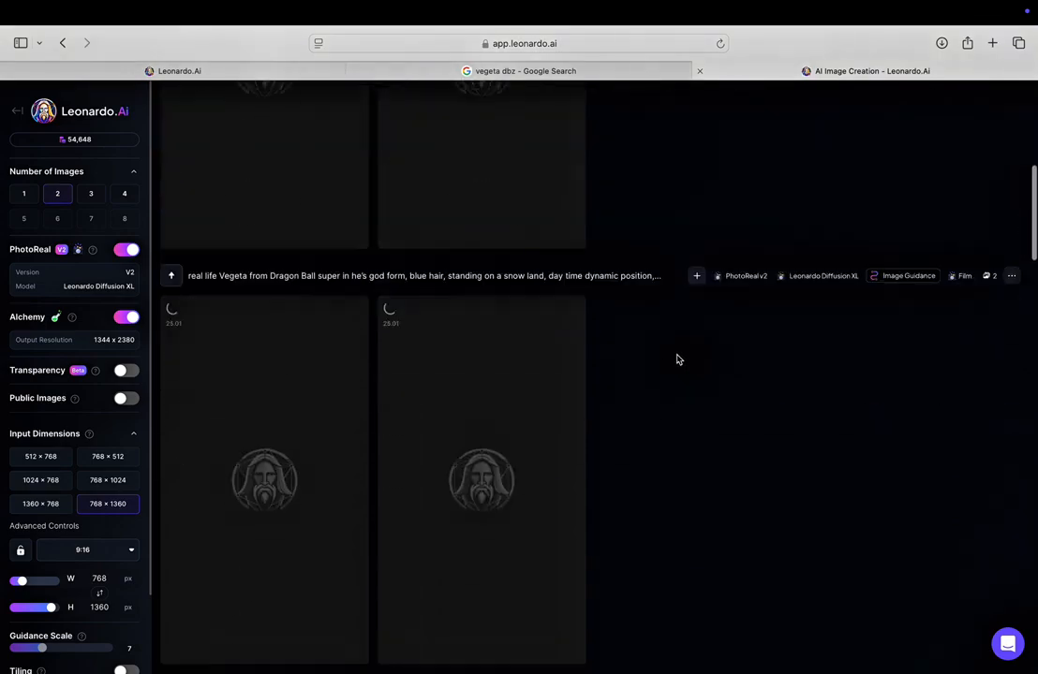
scroll(678, 359, "down", 5)
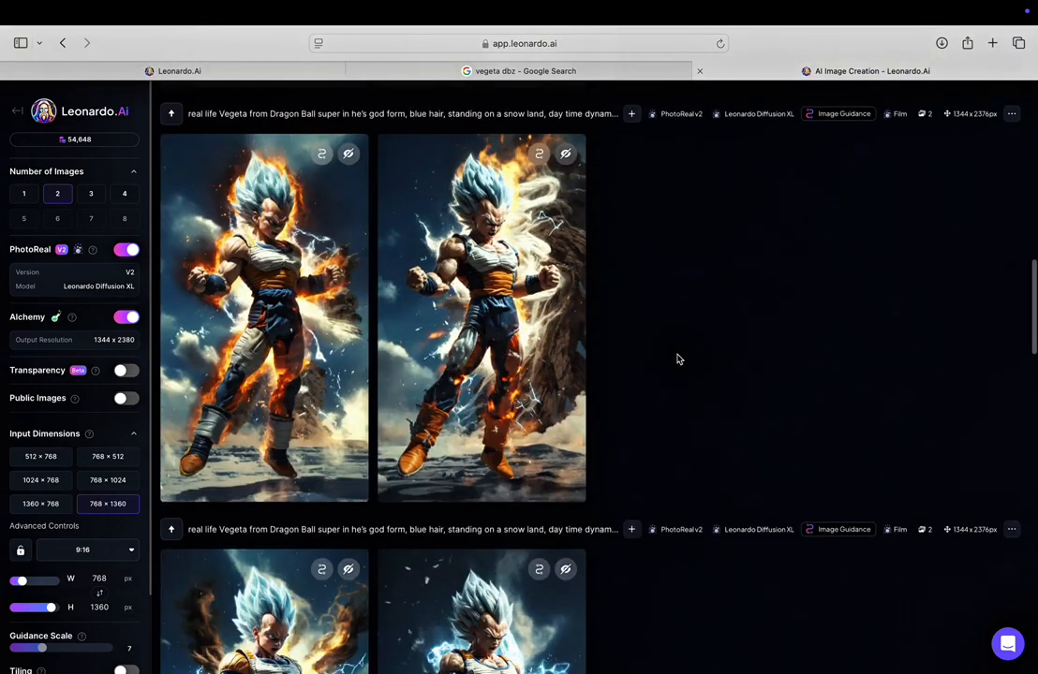
scroll(678, 359, "down", 5)
scroll(678, 358, "down", 5)
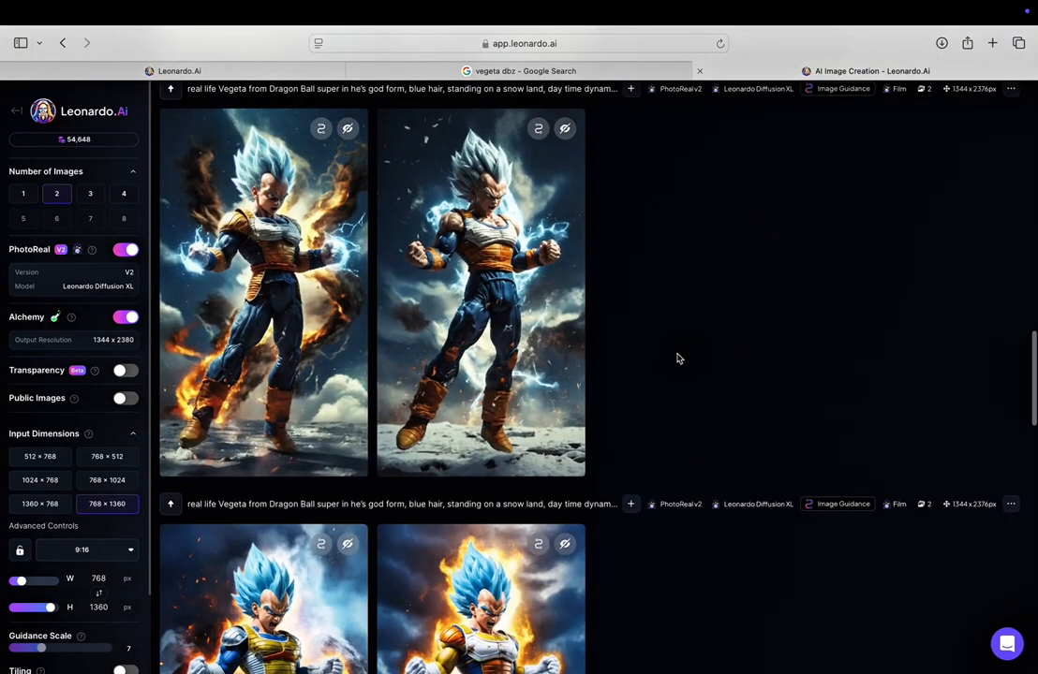
scroll(679, 359, "up", 5)
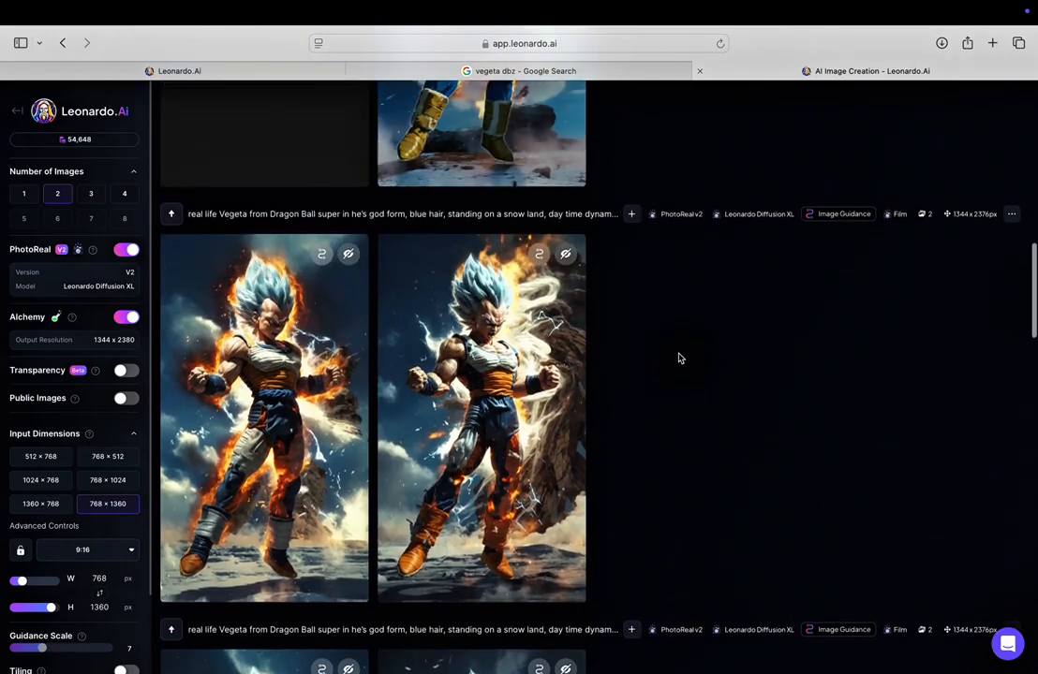
scroll(678, 357, "up", 1)
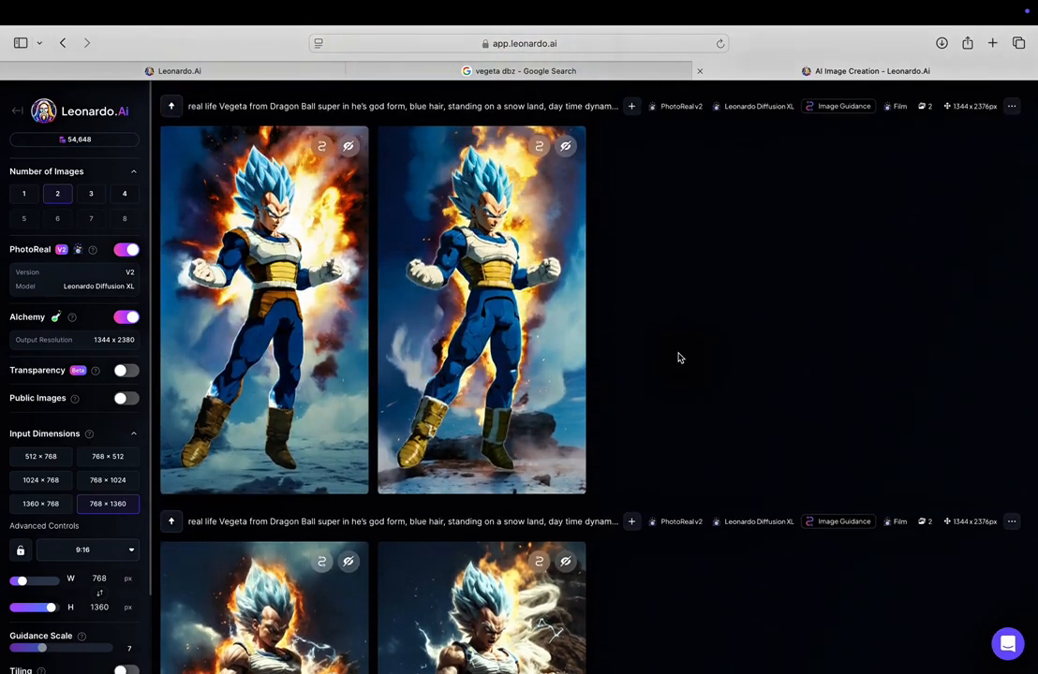
scroll(678, 358, "up", 5)
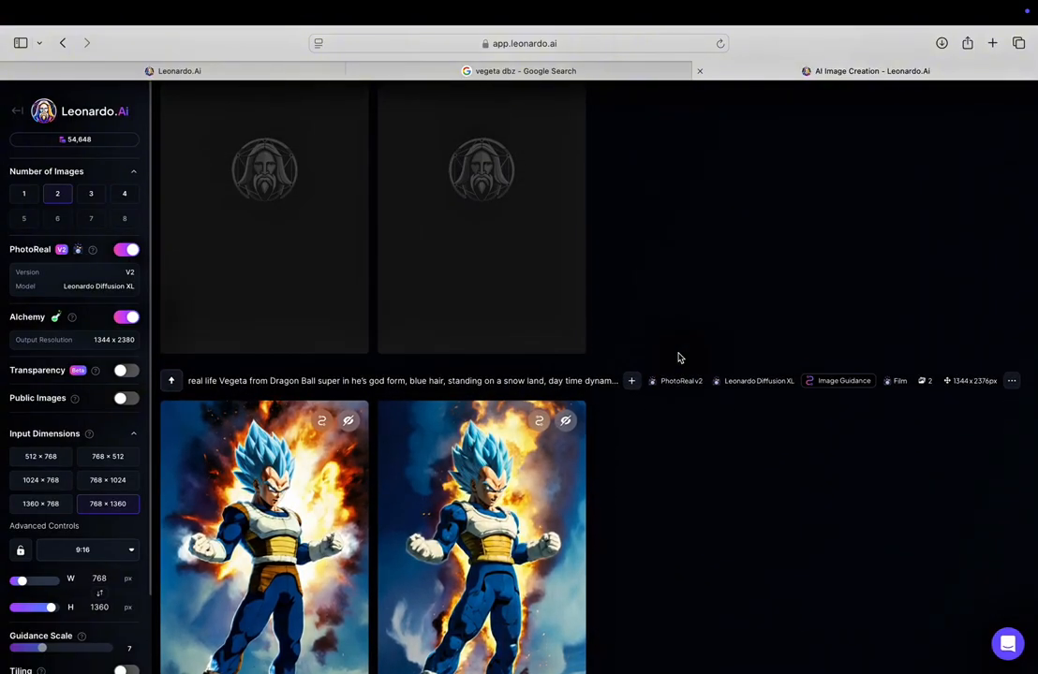
- Compare the newest blue-haired Vegeta images with the earlier batches, enlarging the first one to inspect its face and armor
scroll(679, 358, "up", 5)
scroll(801, 276, "down", 8)
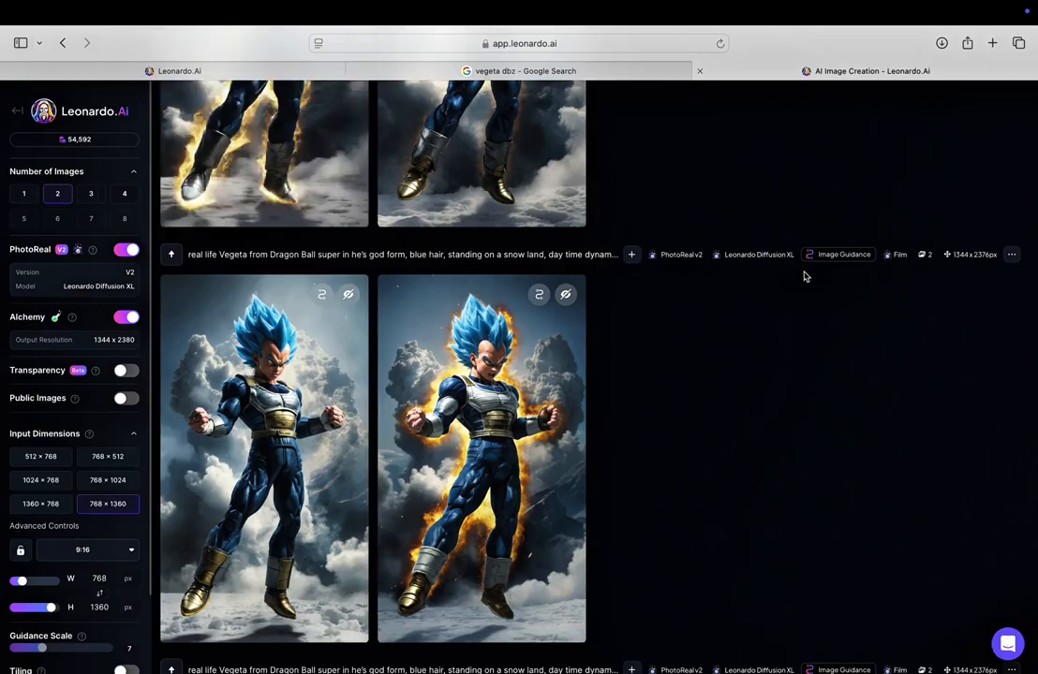
scroll(804, 277, "up", 1)
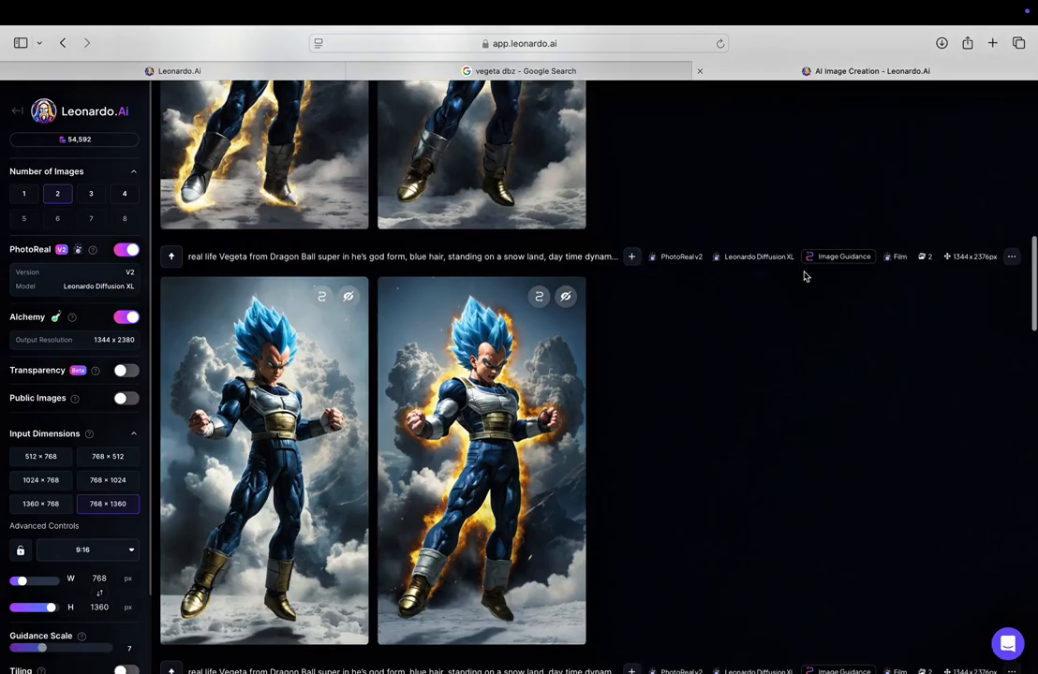
scroll(804, 276, "up", 5)
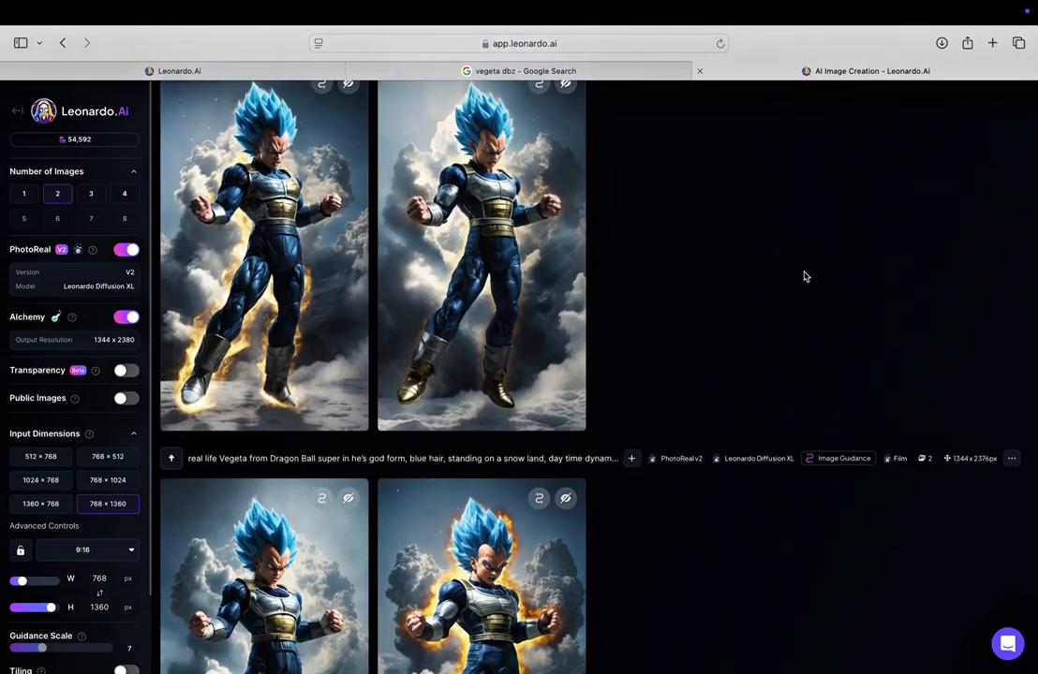
scroll(804, 277, "up", 1)
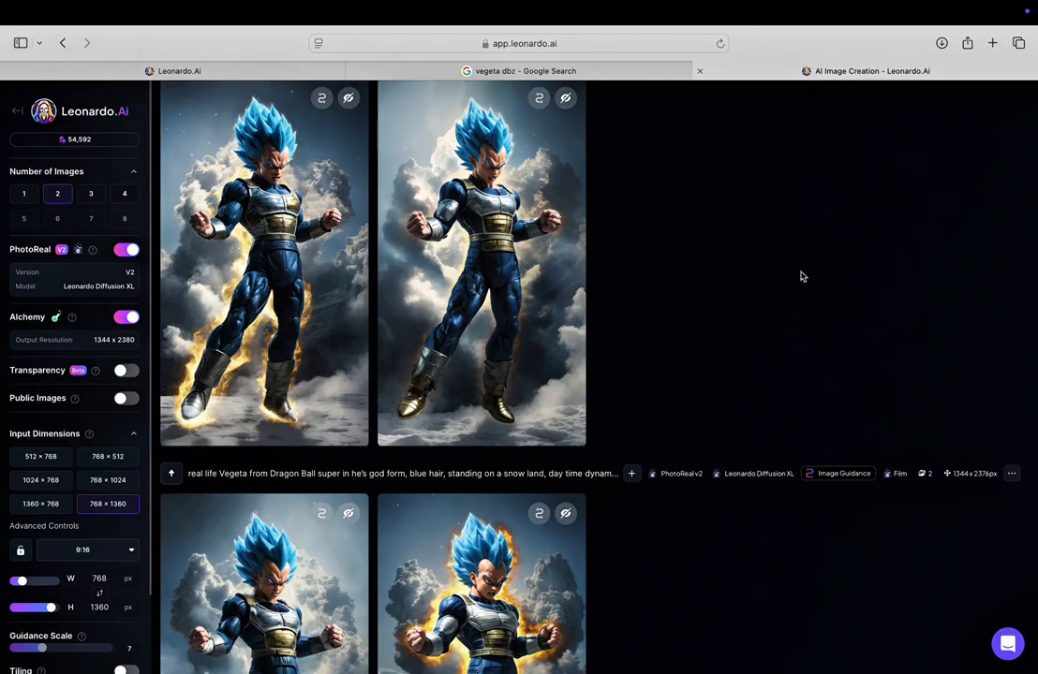
scroll(405, 300, "down", 2)
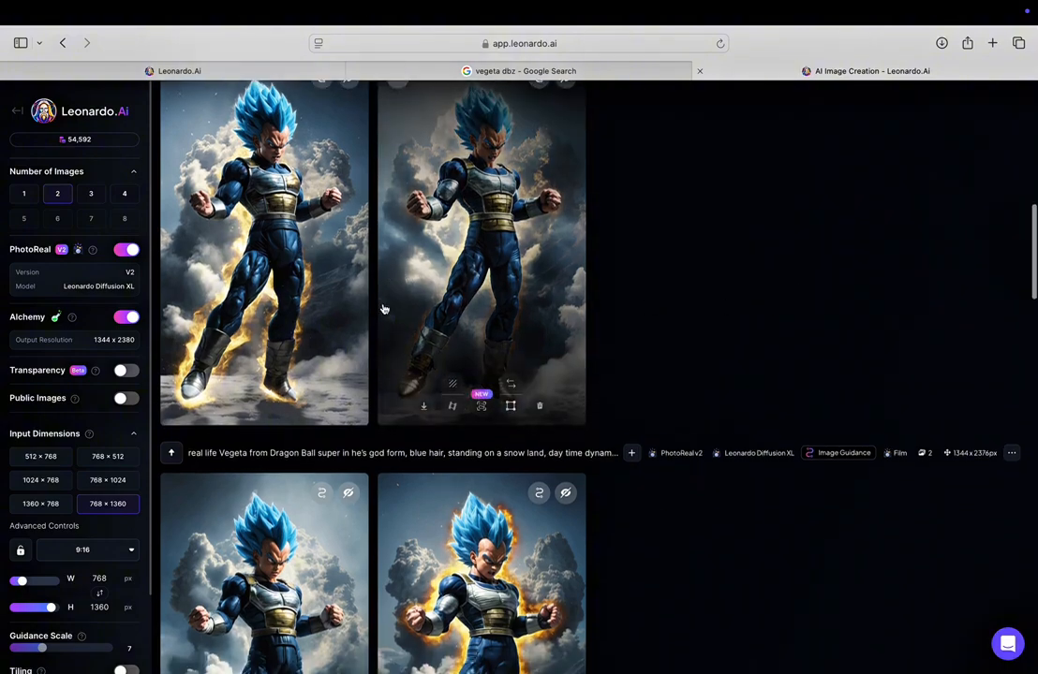
scroll(298, 266, "up", 6)
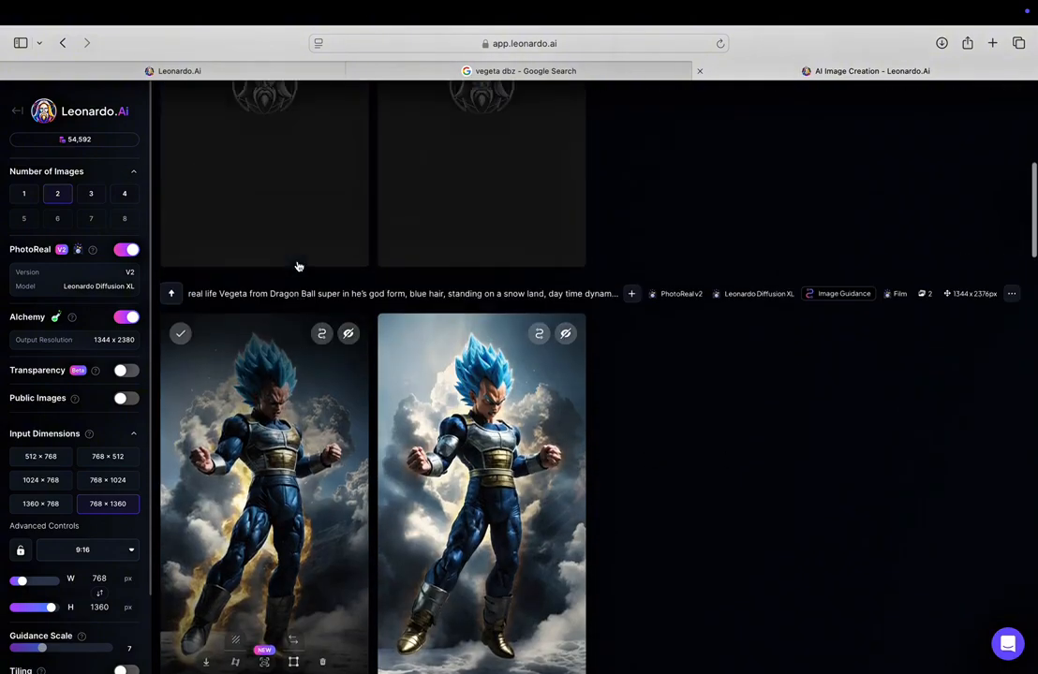
scroll(298, 266, "down", 4)
scroll(297, 266, "down", 5)
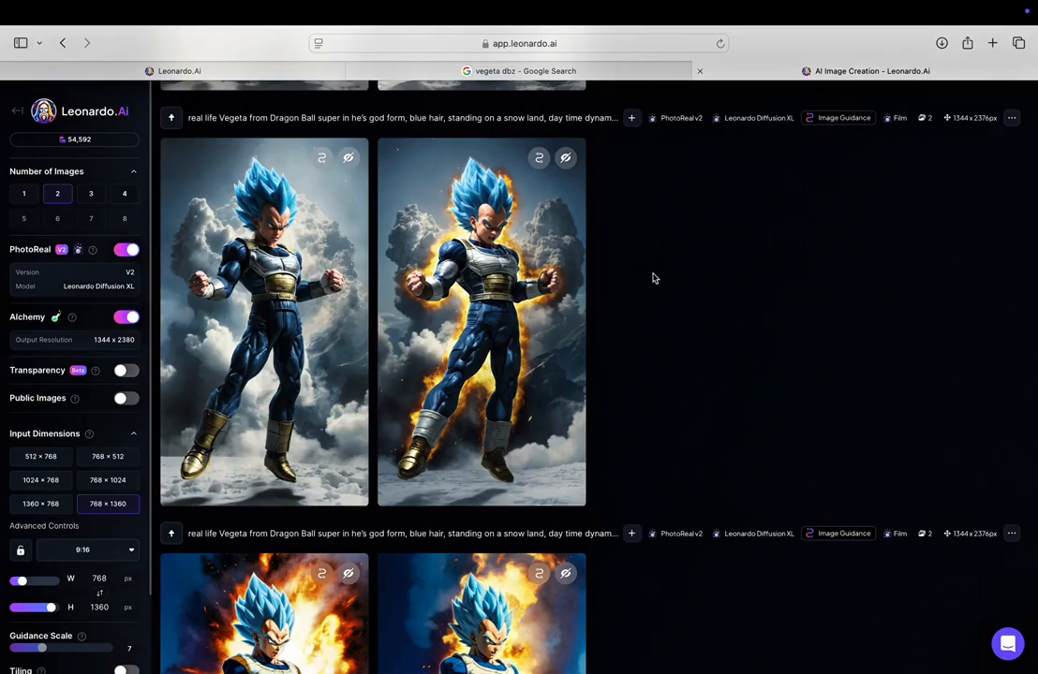
scroll(653, 278, "up", 5)
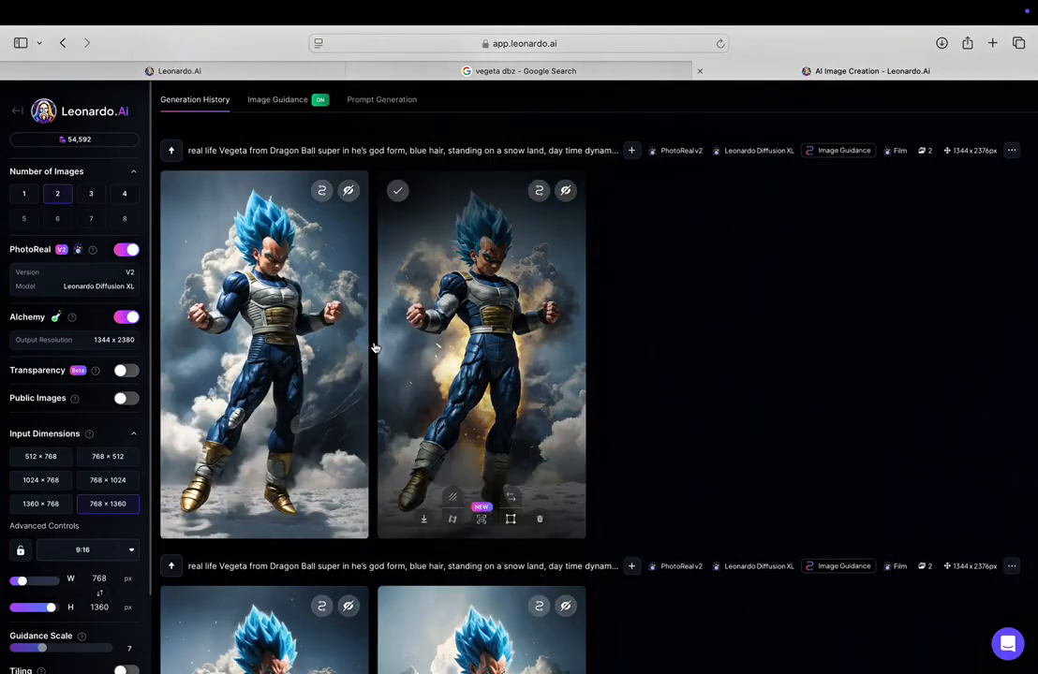
left_click(269, 279)
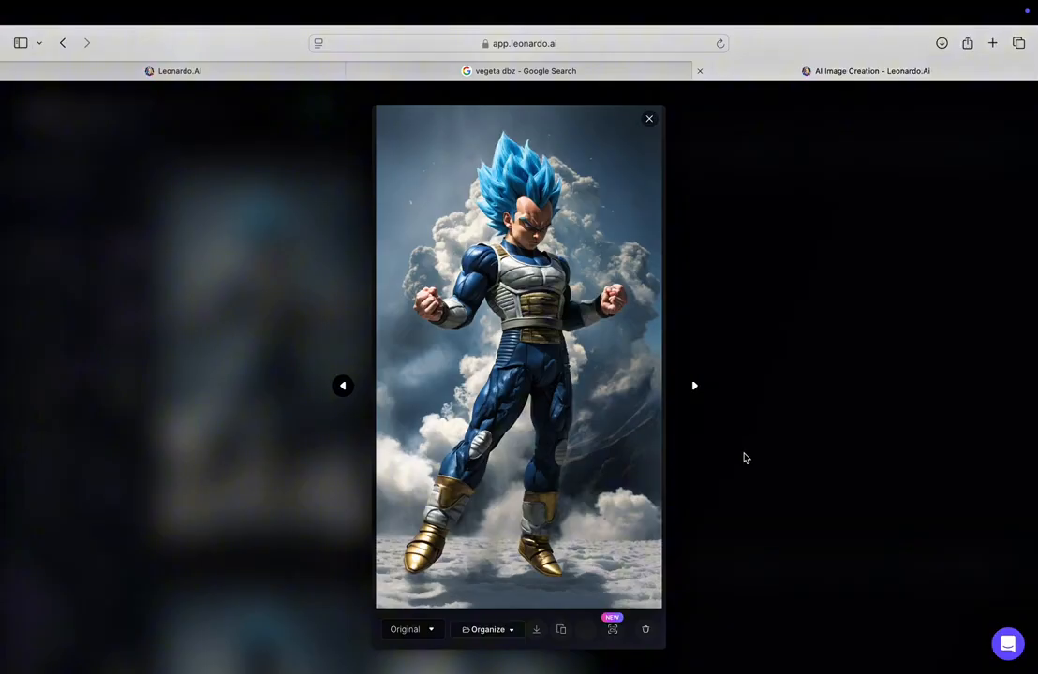
left_click(745, 458)
scroll(745, 454, "down", 5)
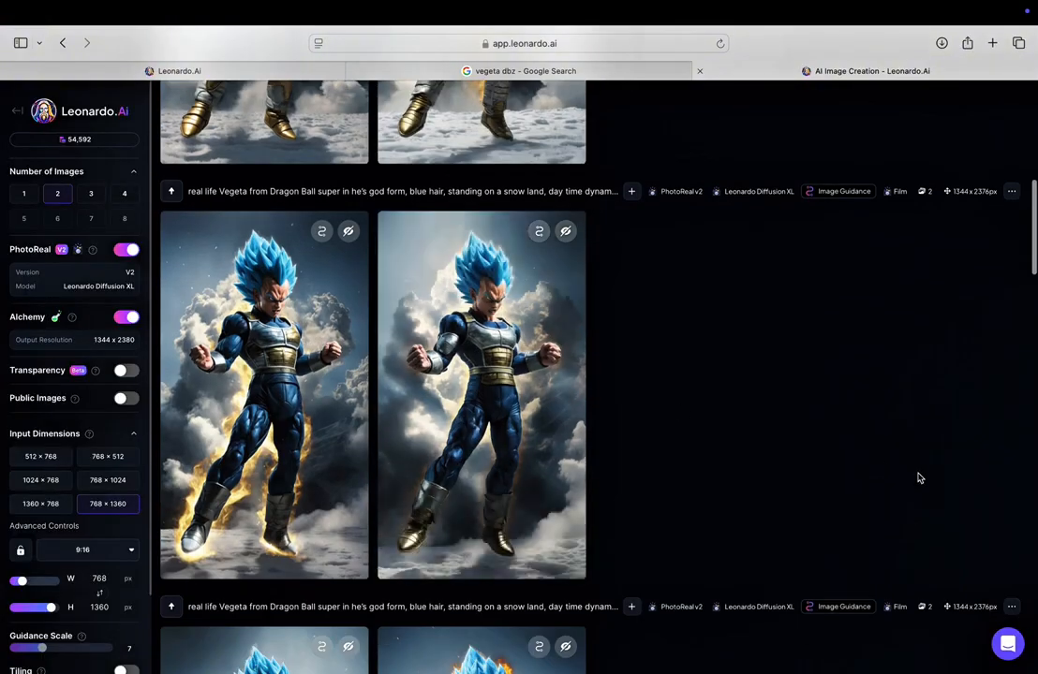
scroll(898, 477, "down", 5)
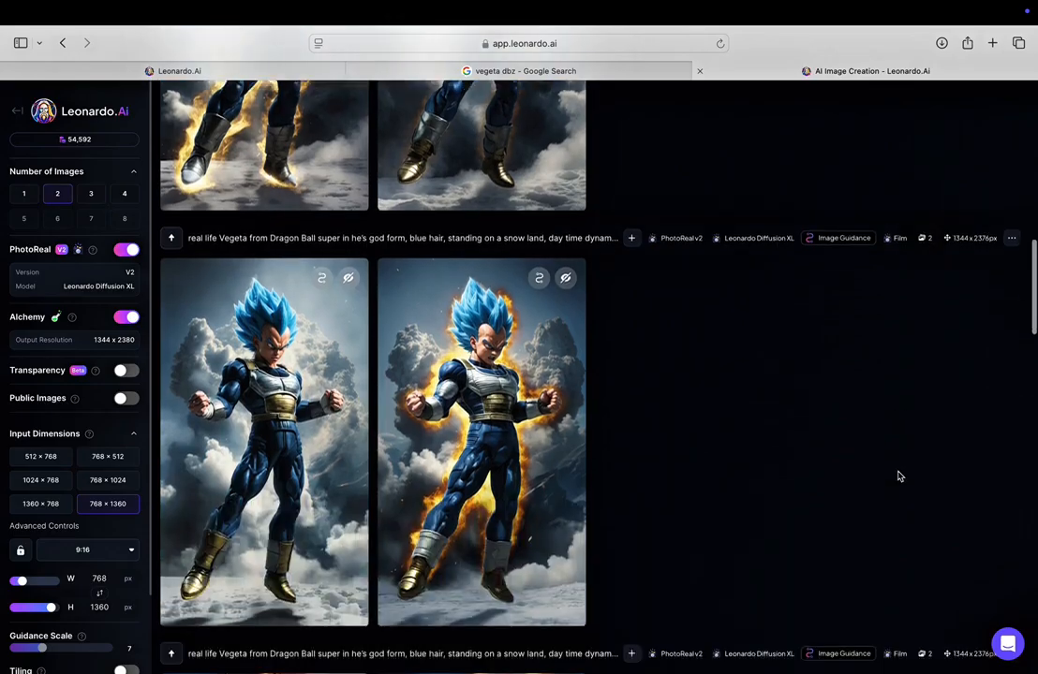
- Download the Cinematic 2.00x upscale of the blue-haired Vegeta from the Universal Upscaler and compare it with the original
left_click(506, 441)
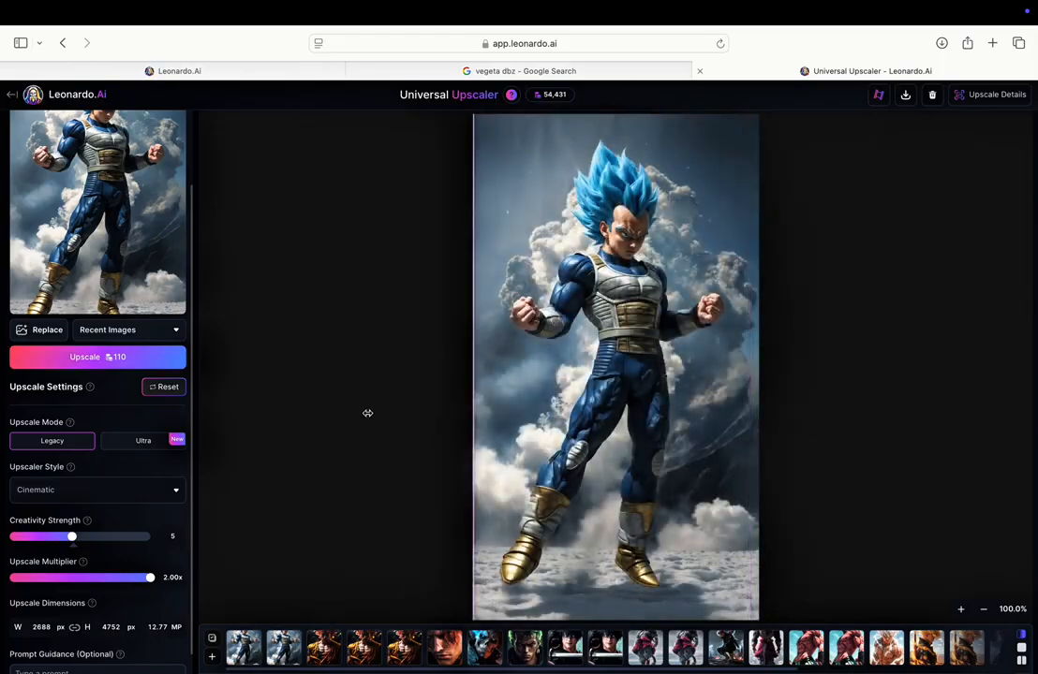
mouse_move(403, 19)
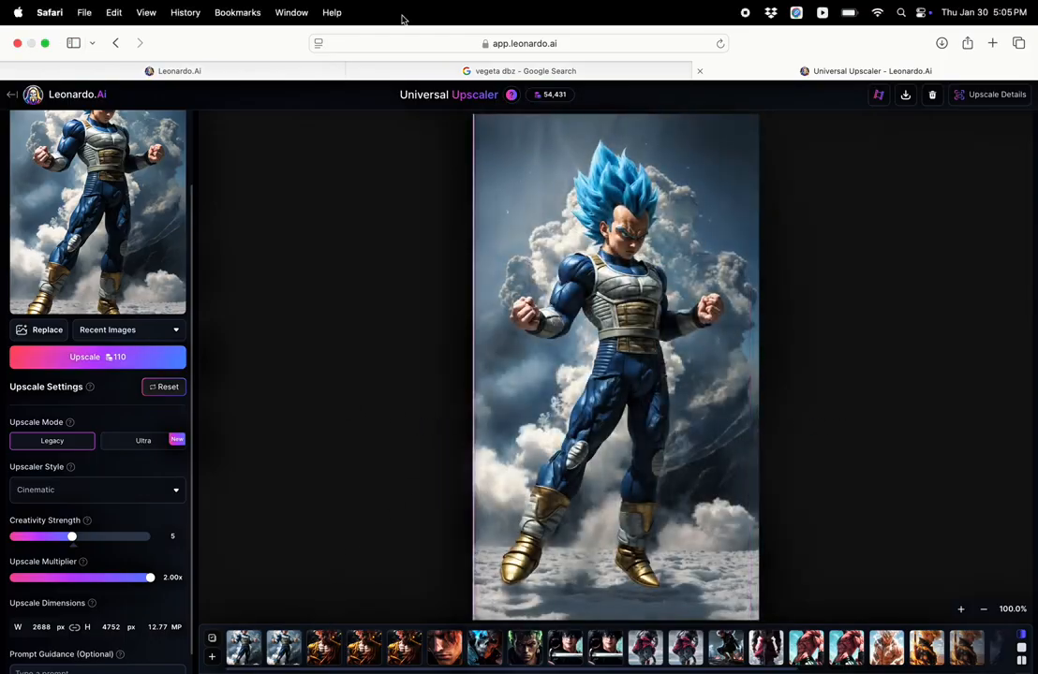
left_click(904, 98)
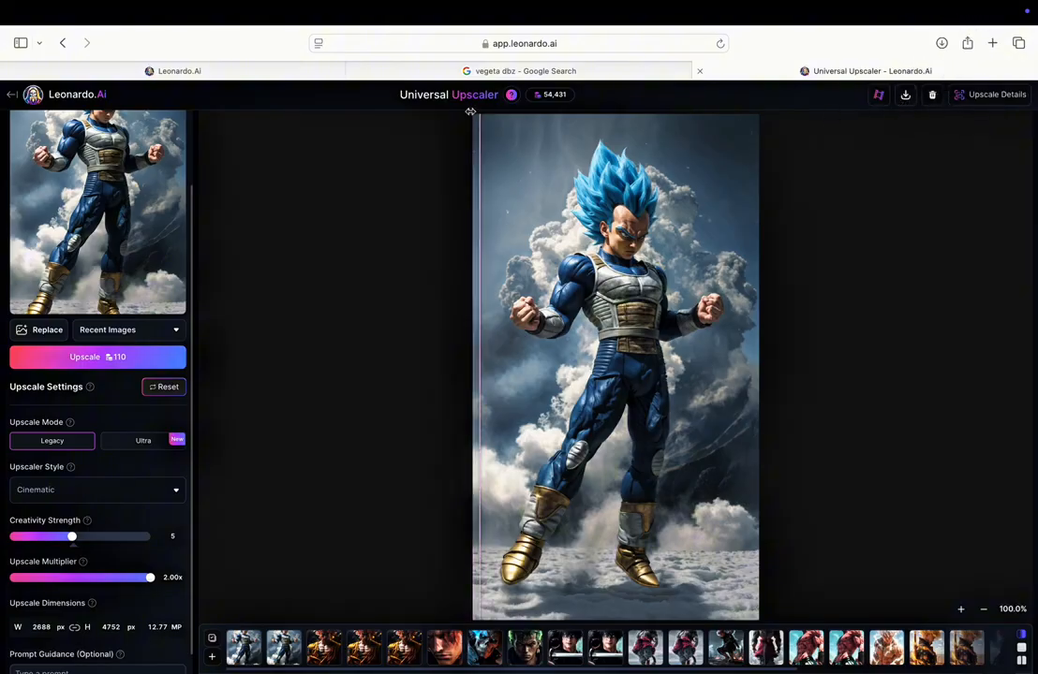
left_click_drag(470, 396, 572, 384)
- Switch to KLING AI and replace the start frame with the downloaded UniversalUpscaler image of Vegeta
mouse_move(71, 20)
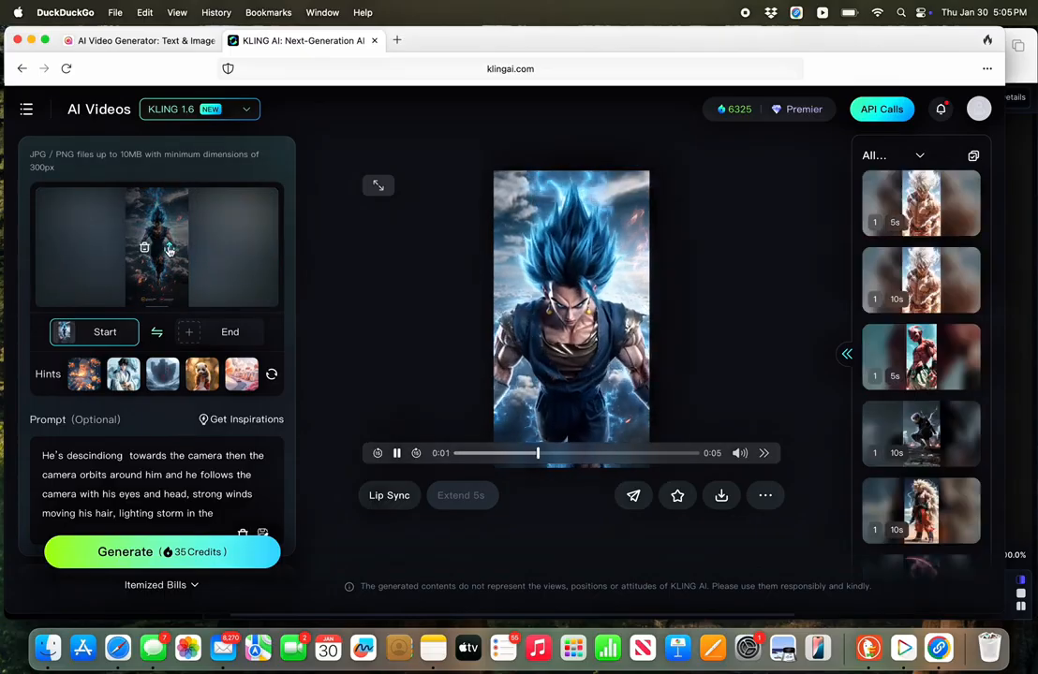
left_click(170, 251)
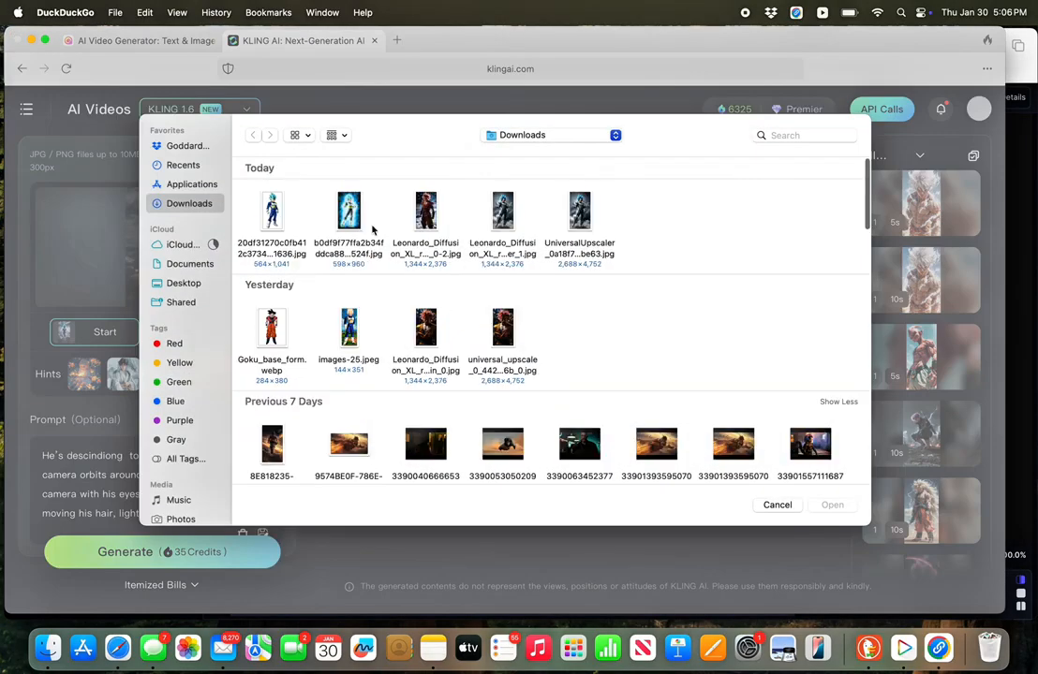
left_click(586, 217)
left_click(832, 505)
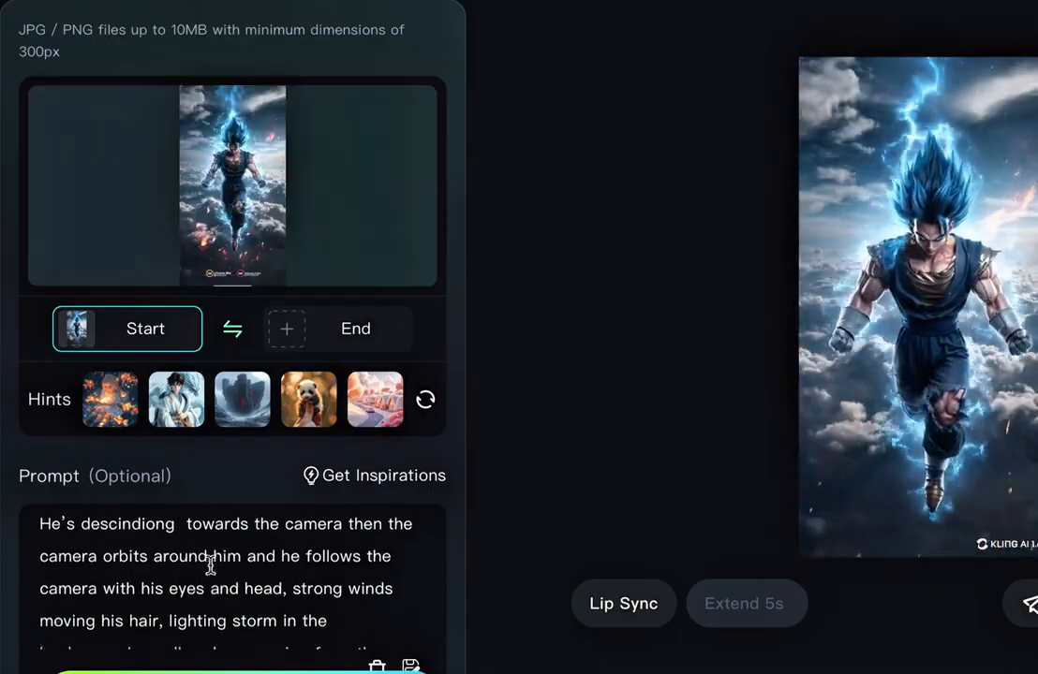
- Review the descent-and-orbit prompt and the video settings, and generate a 5s Professional Mode video of Vegeta with KLING 1.6
scroll(213, 559, "down", 1)
scroll(234, 562, "down", 1)
scroll(170, 562, "down", 1)
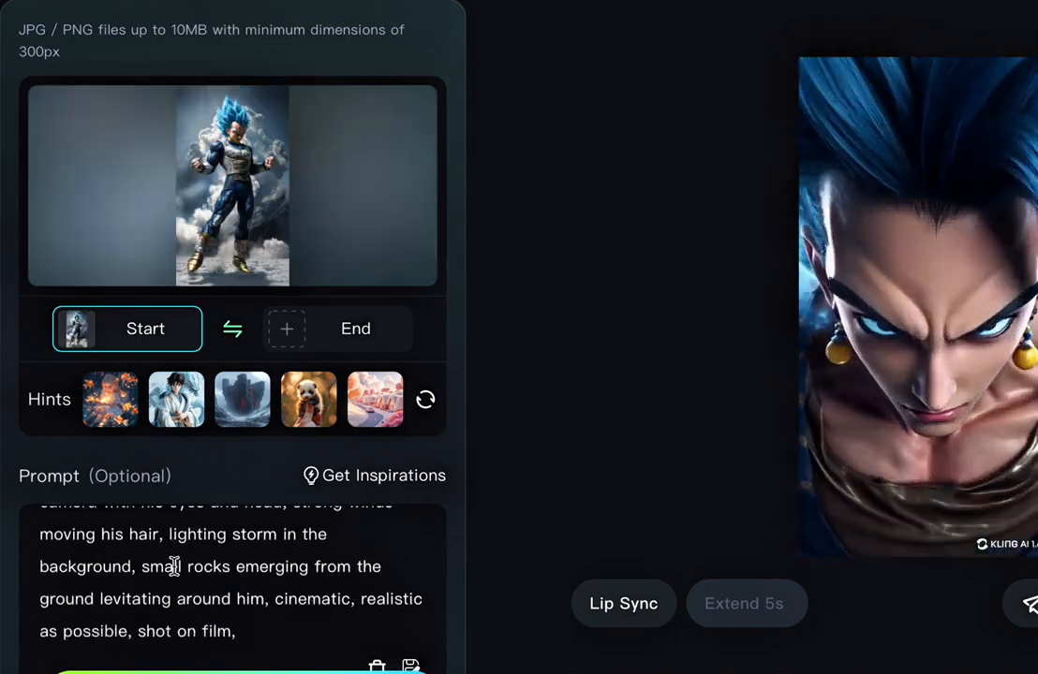
scroll(231, 578, "up", 3)
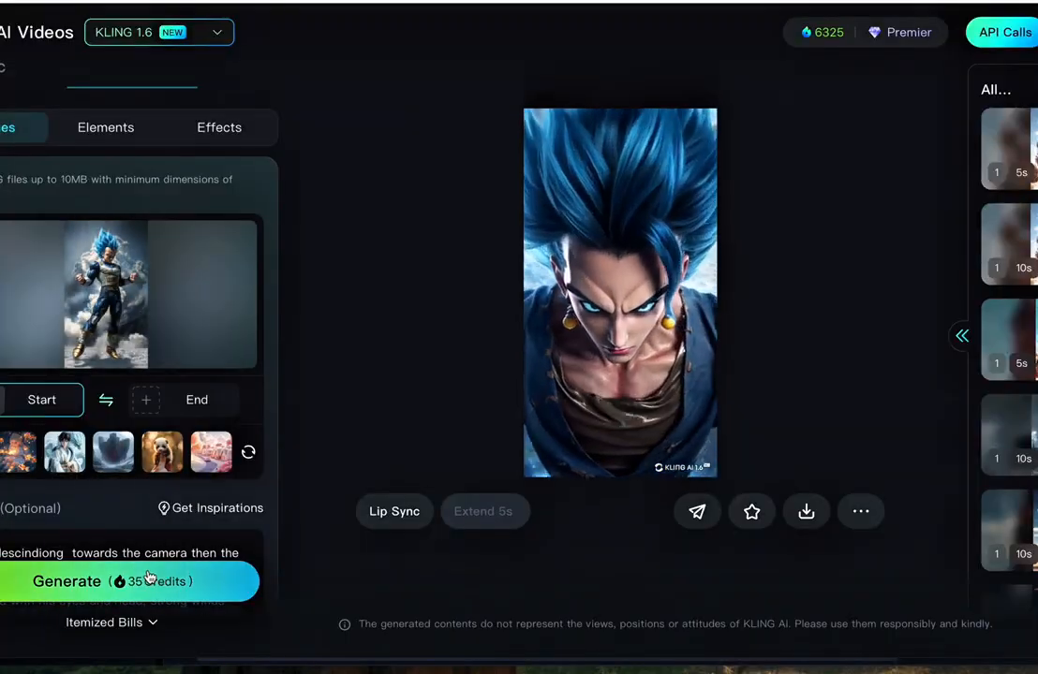
scroll(147, 464, "down", 10)
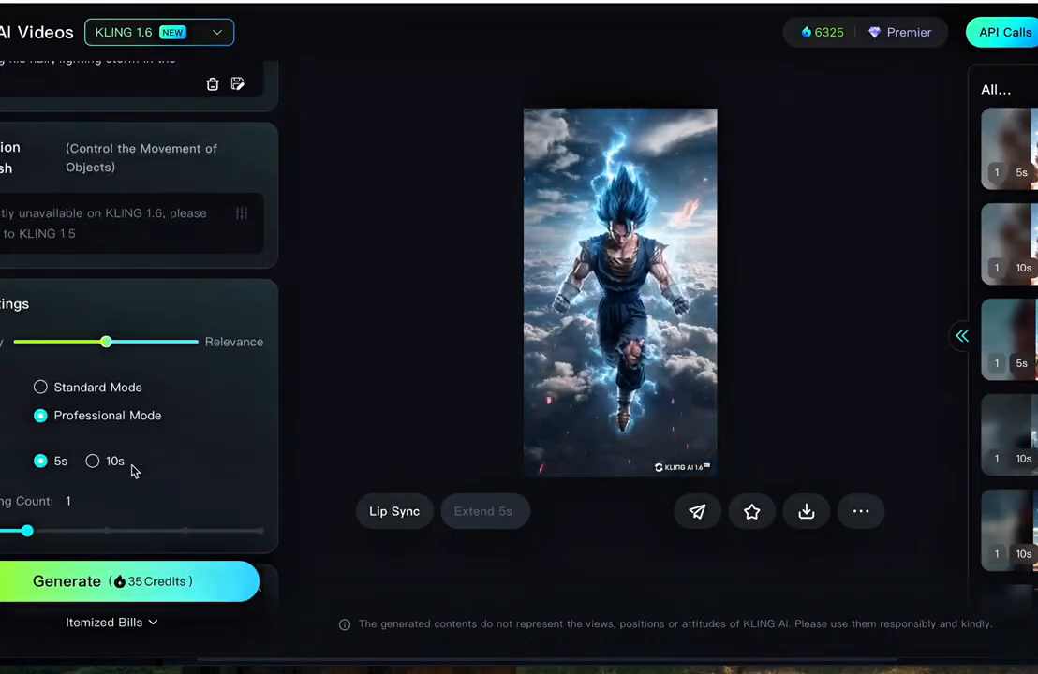
scroll(103, 422, "up", 10)
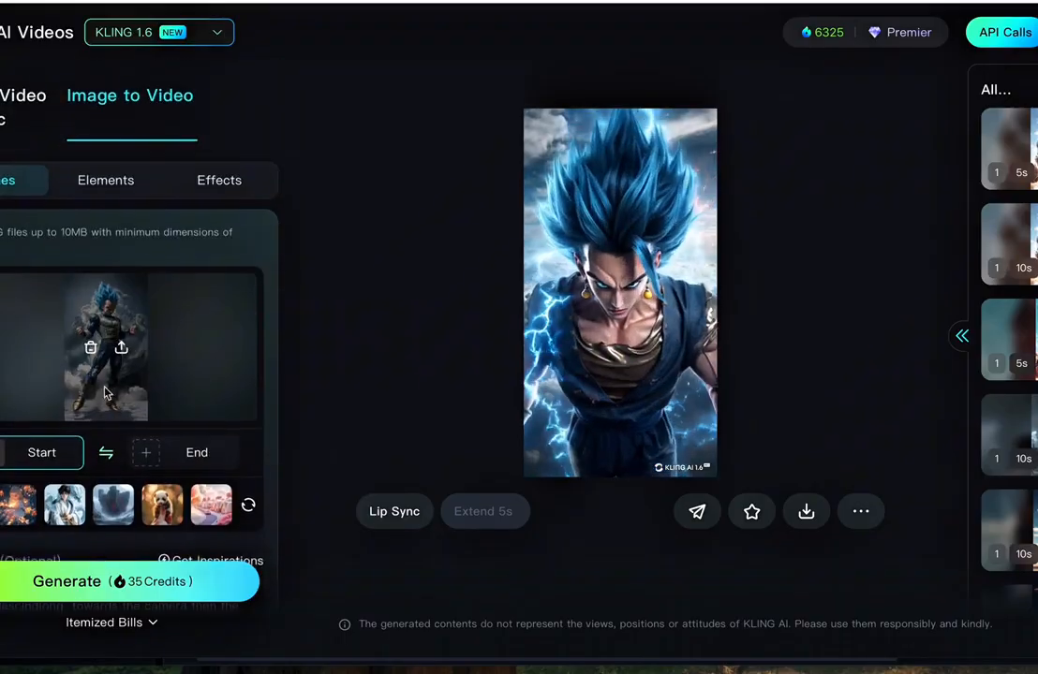
left_click(141, 583)
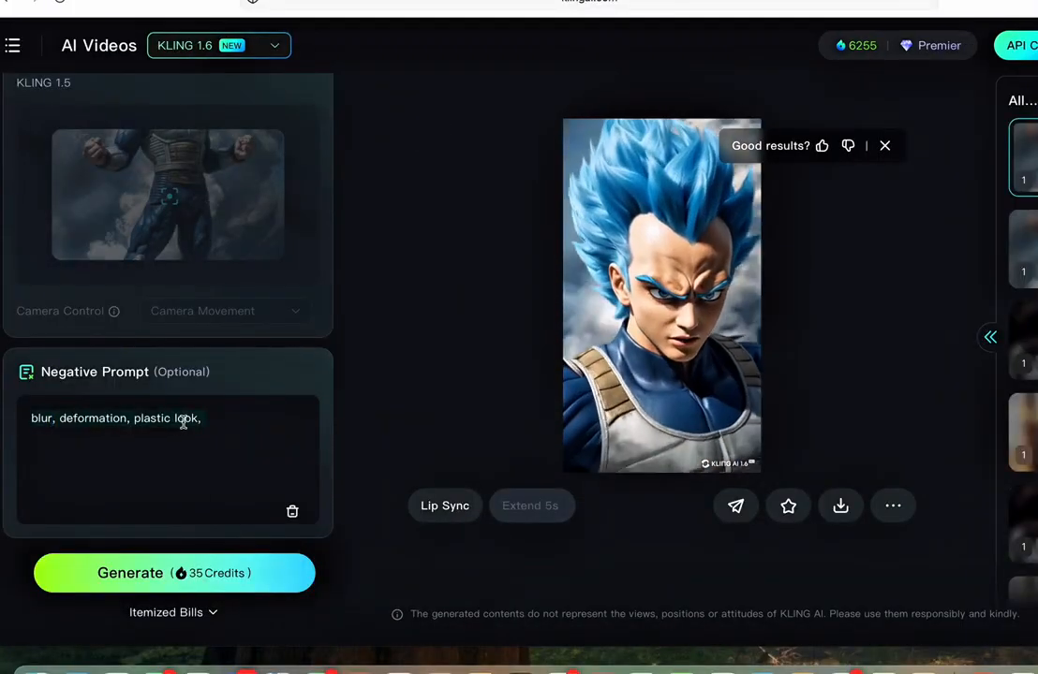
- Review the negative and main prompts of the Vegeta video and play the generated video enlarged
left_click(264, 477)
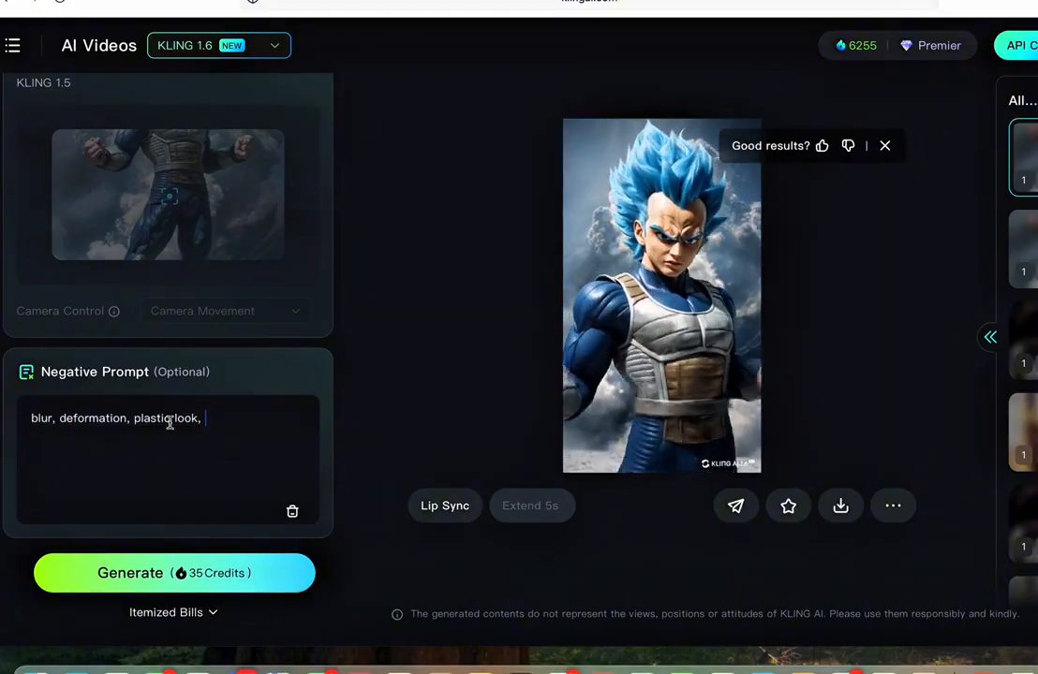
scroll(187, 423, "up", 10)
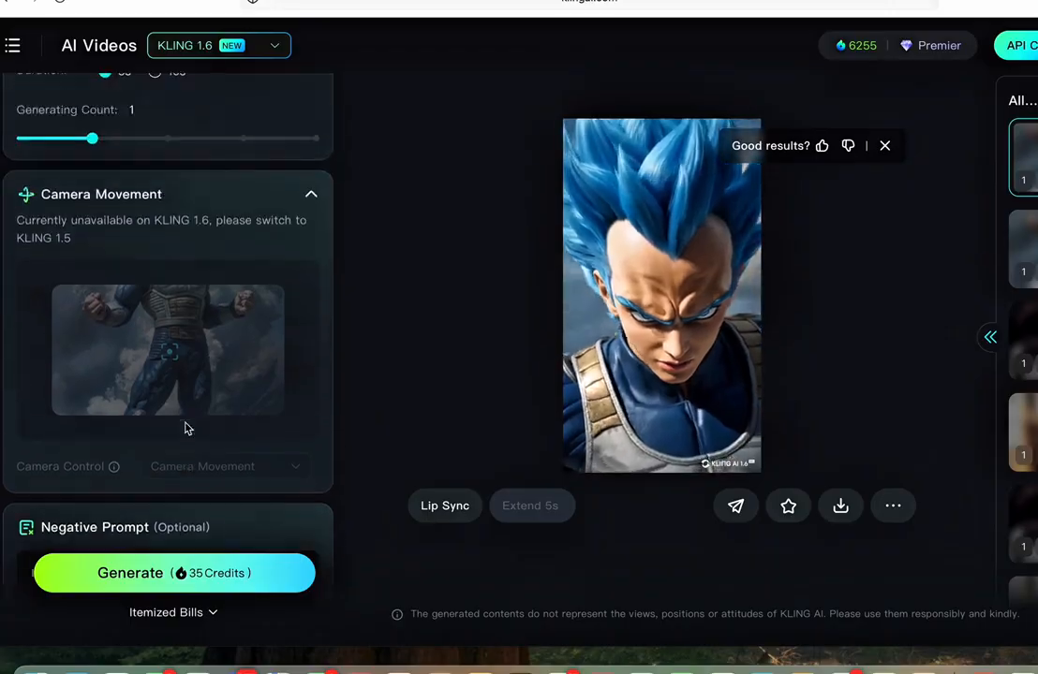
scroll(187, 421, "up", 2)
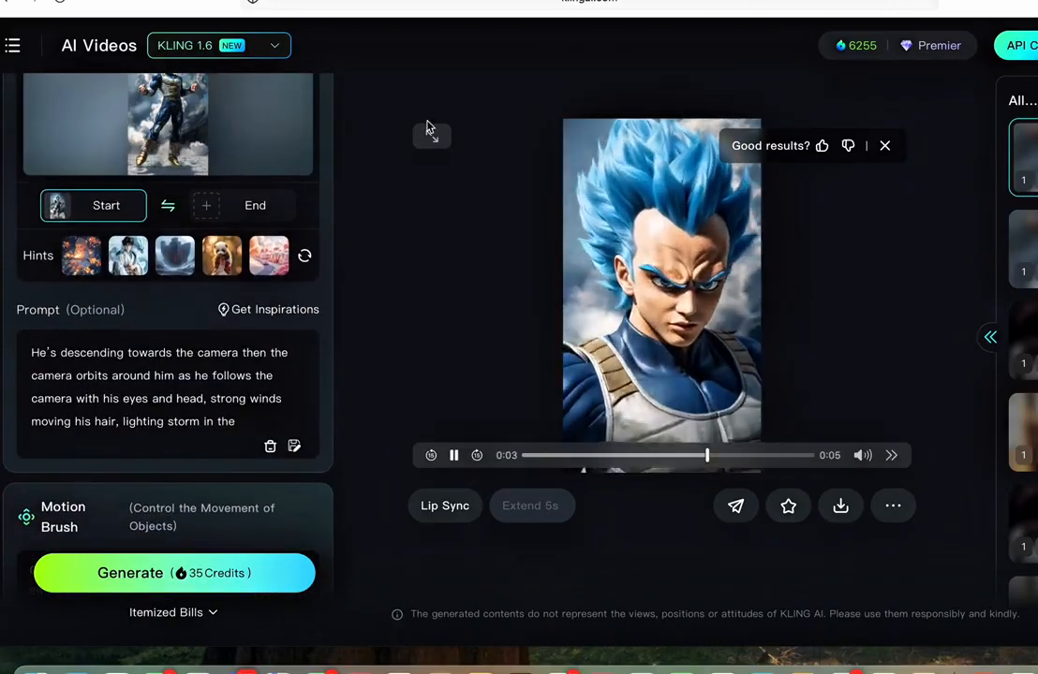
left_click(429, 137)
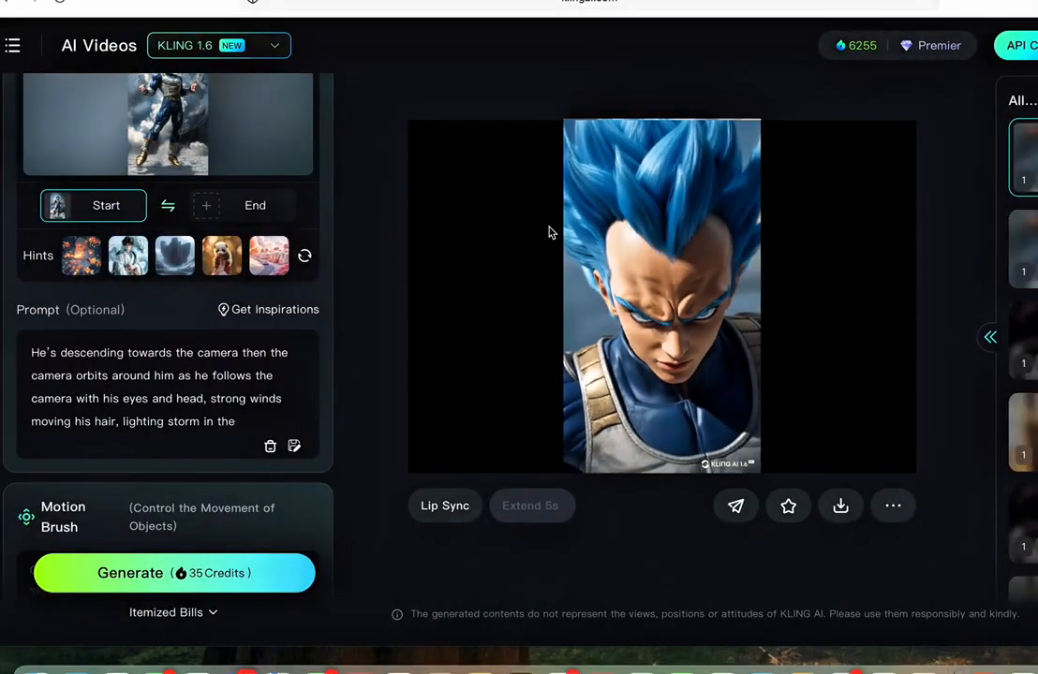
left_click(549, 231)
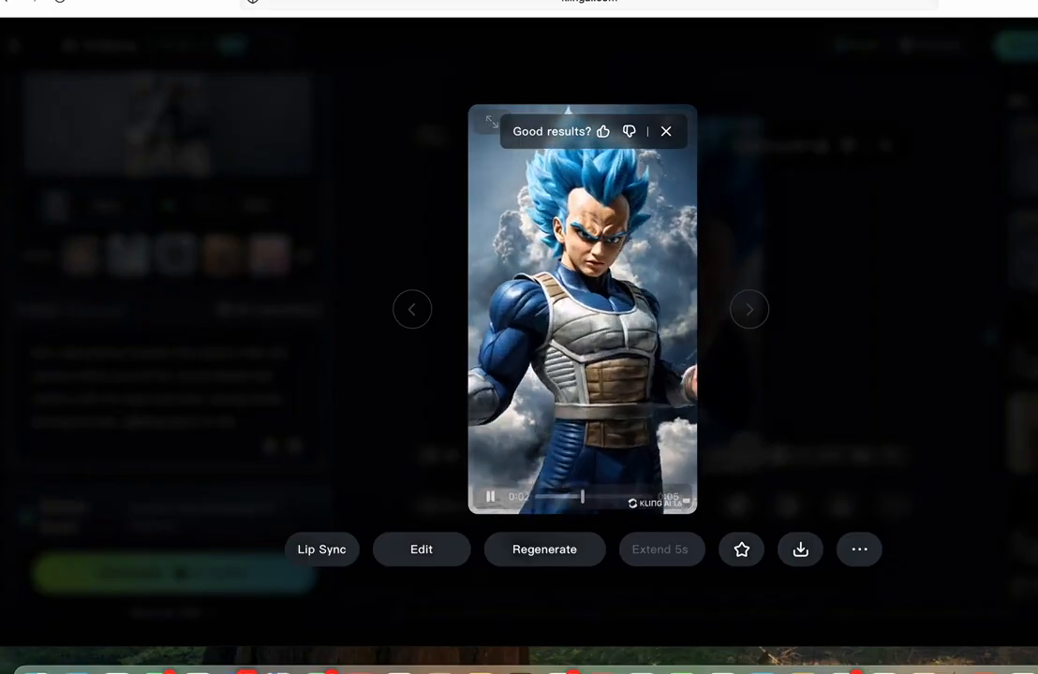
key("Escape")
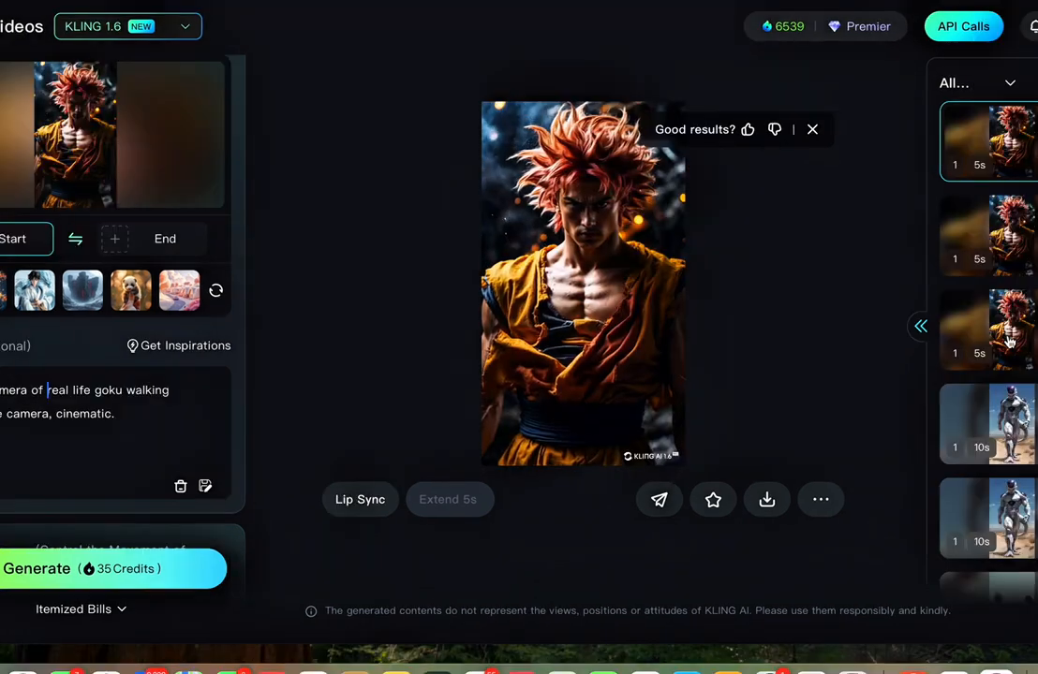
- Play the red-haired Goku video that was generated without a prompt in full screen and close it
left_click(1009, 342)
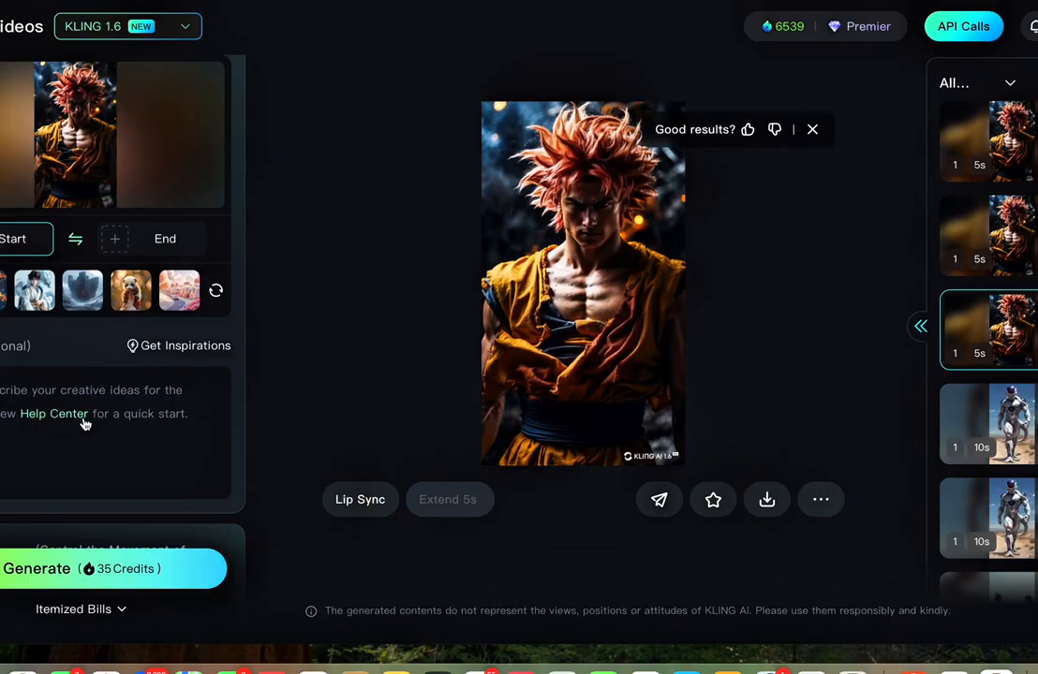
scroll(139, 393, "up", 1)
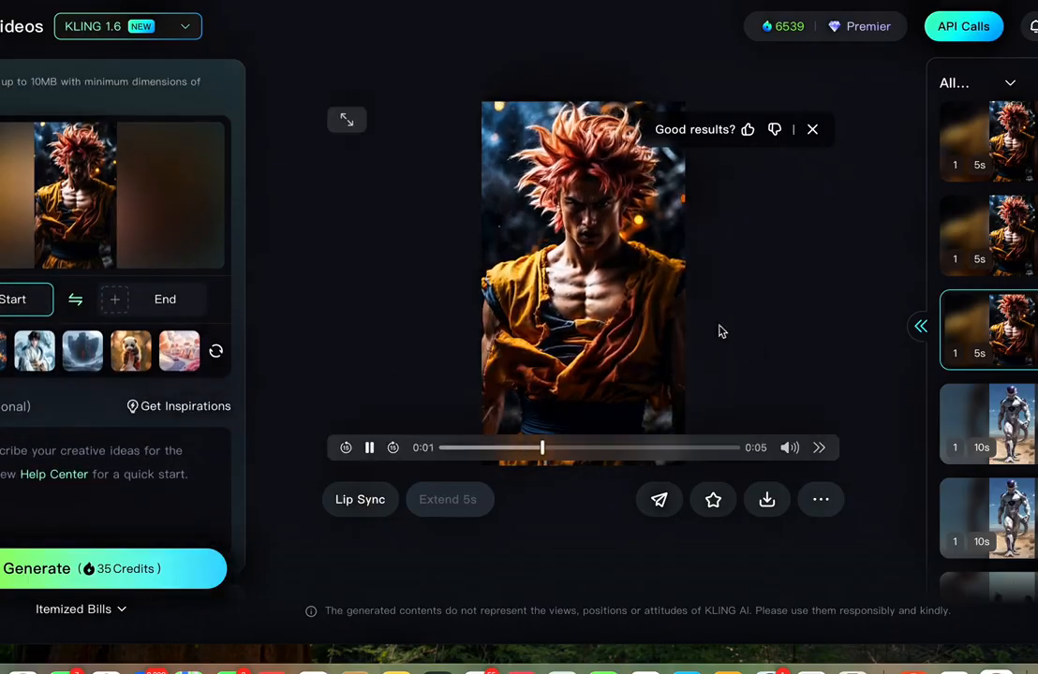
left_click(347, 122)
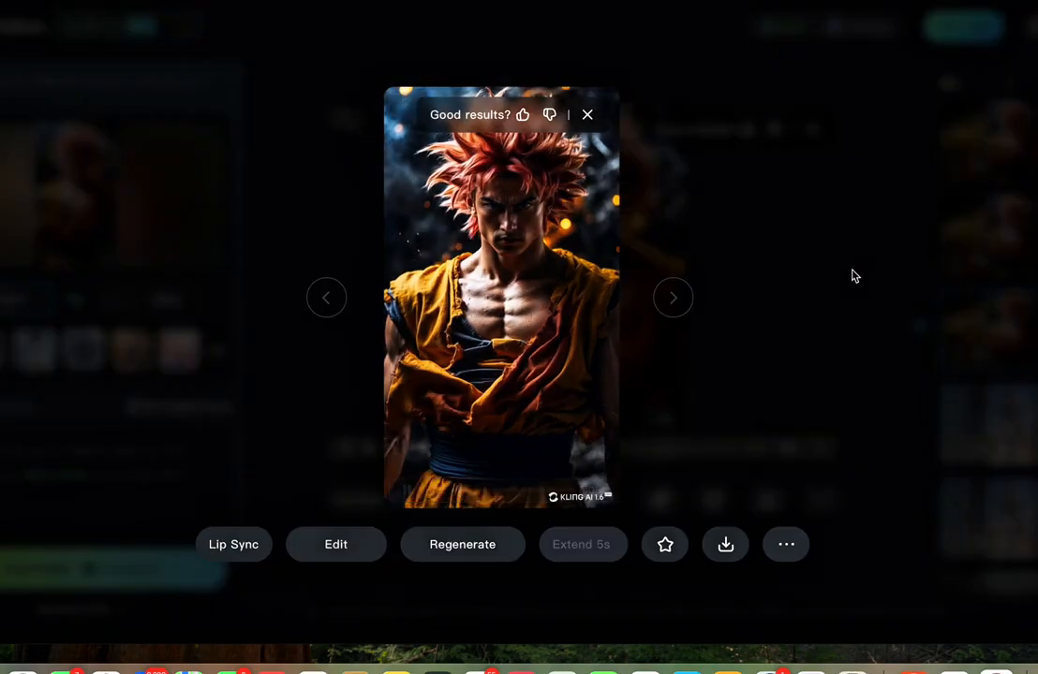
left_click(408, 110)
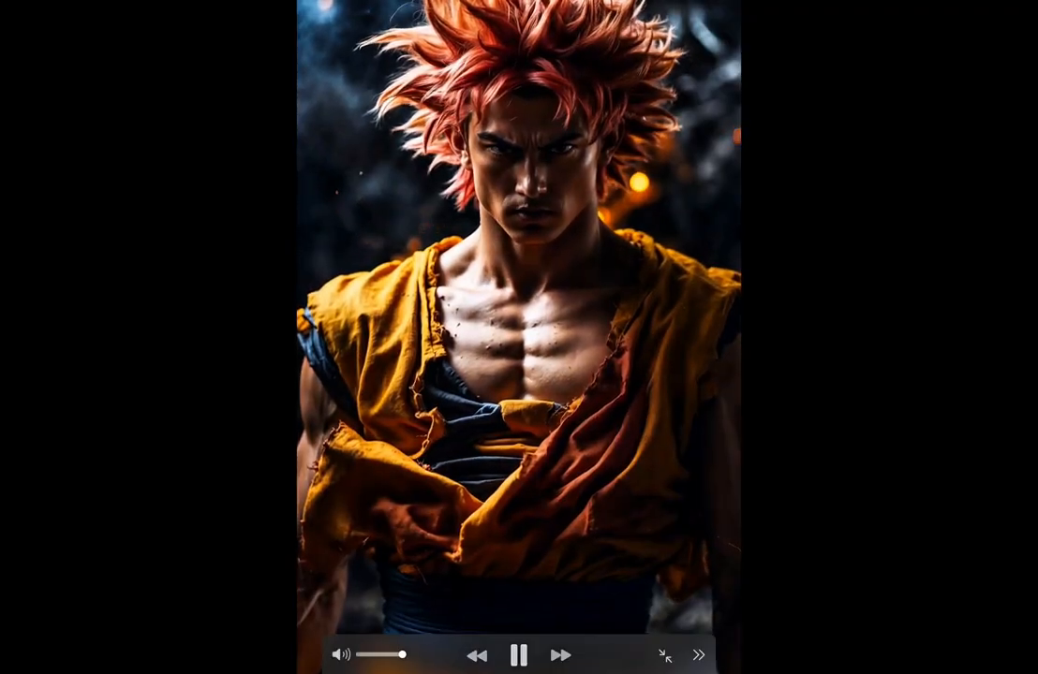
key("Escape")
left_click(828, 304)
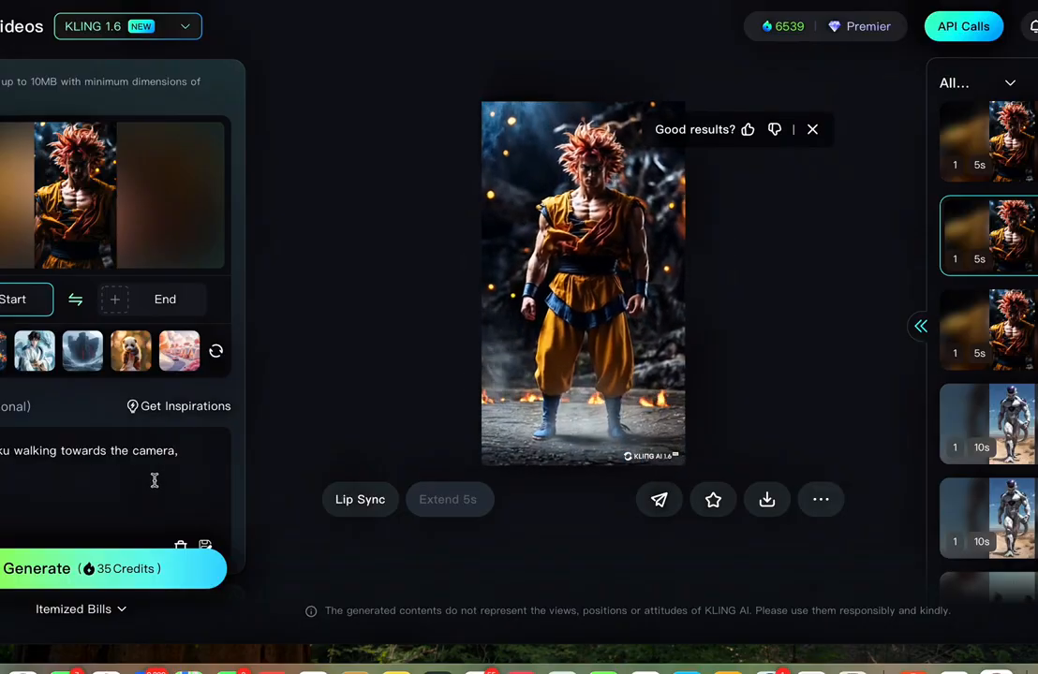
- Play the Goku video generated with the short "walking towards the camera" prompt in full screen
mouse_move(626, 281)
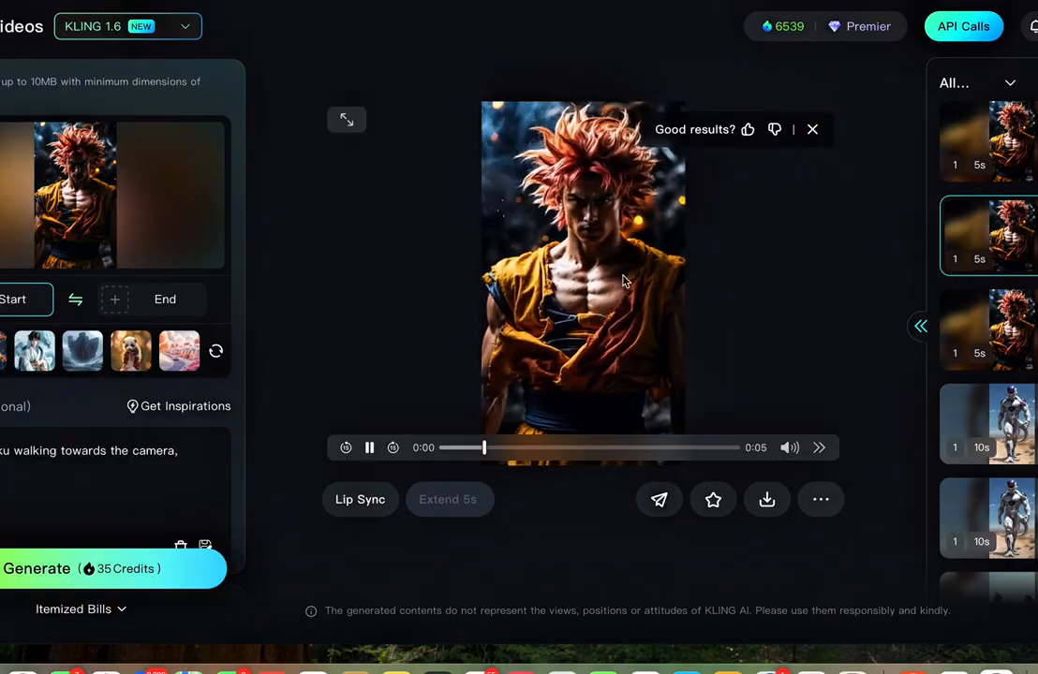
left_click(347, 121)
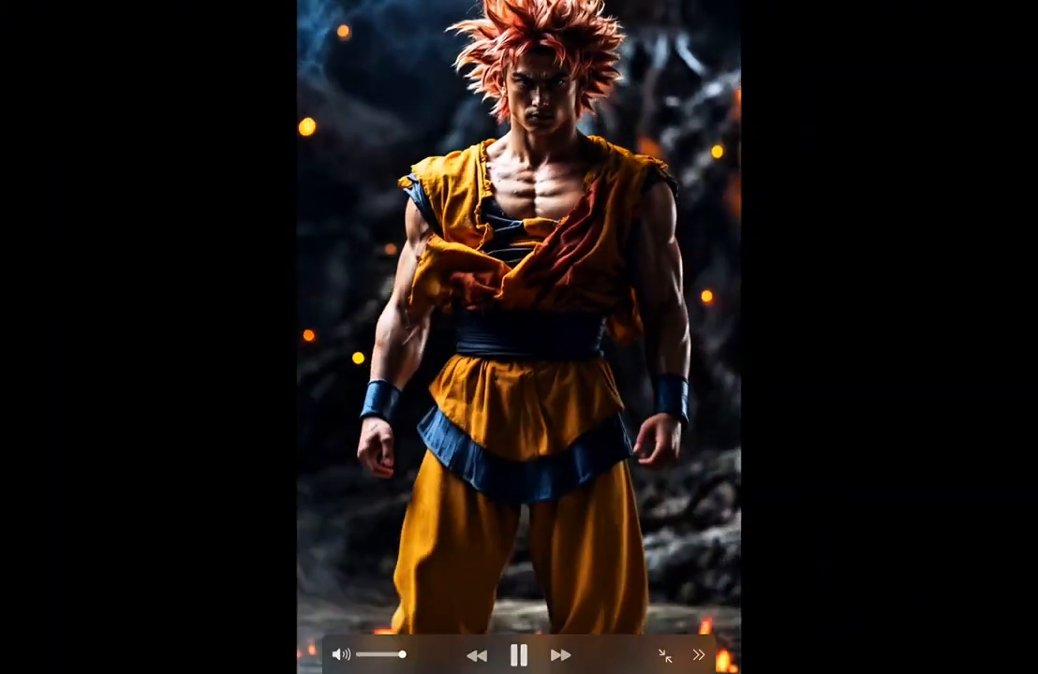
key("space")
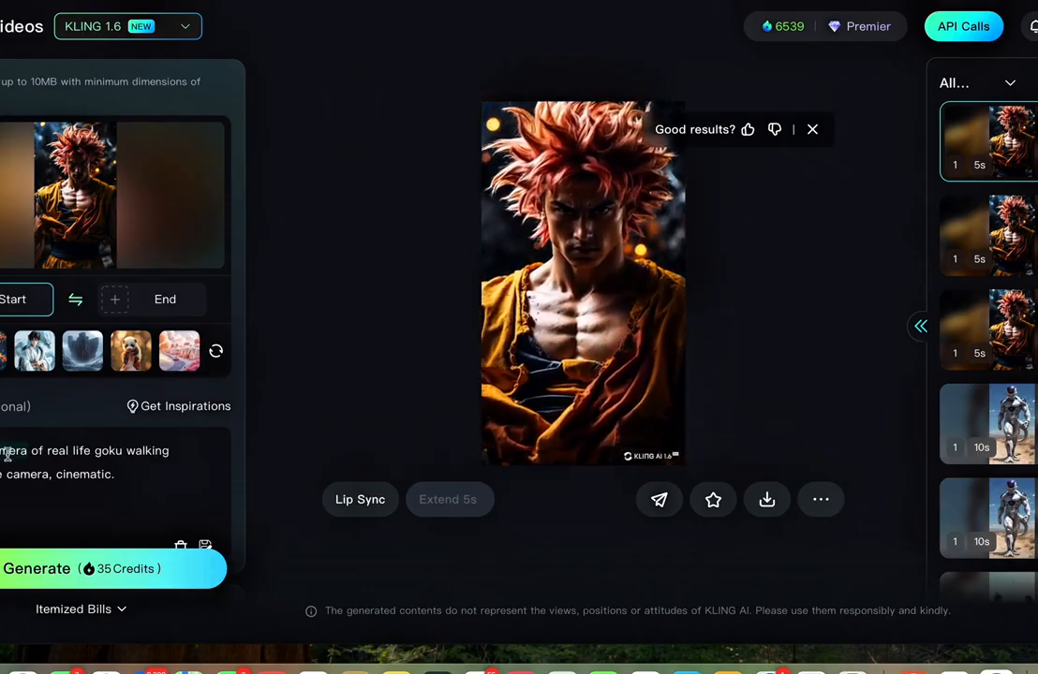
- Play the newest Goku video, made with the "real life goku walking" cinematic prompt, in full screen and exit full screen
mouse_move(586, 266)
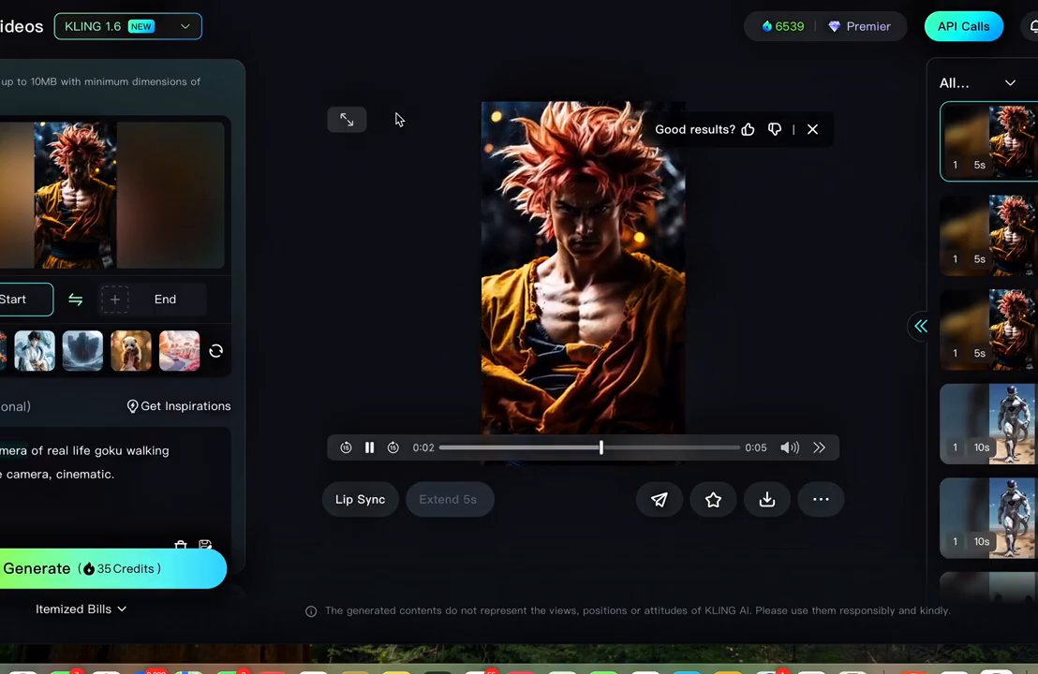
left_click(346, 122)
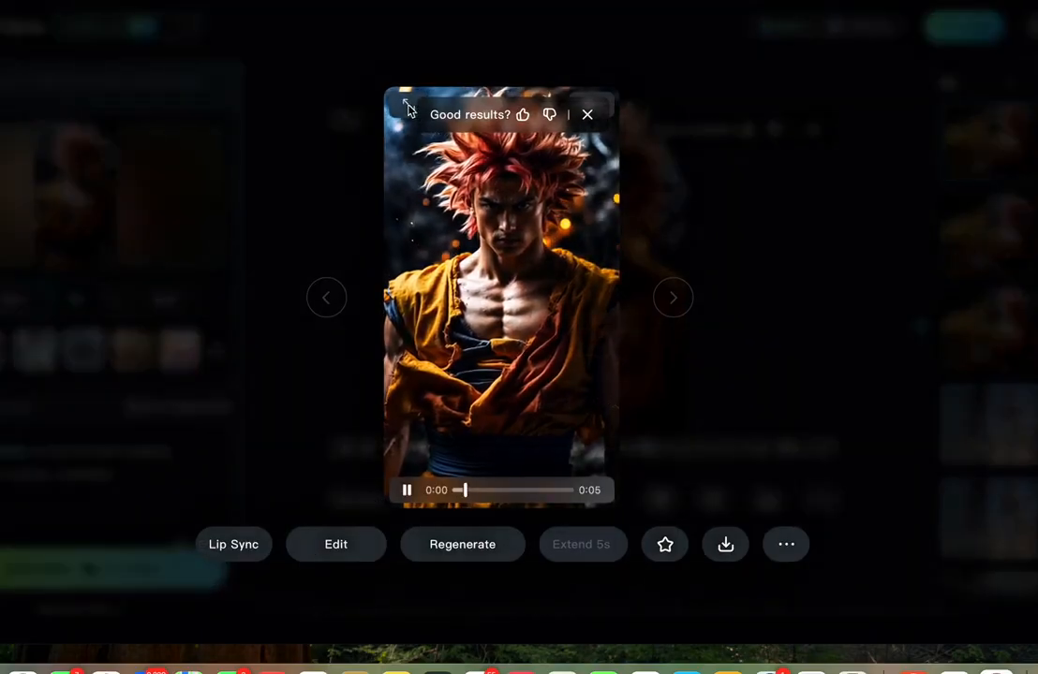
left_click(406, 105)
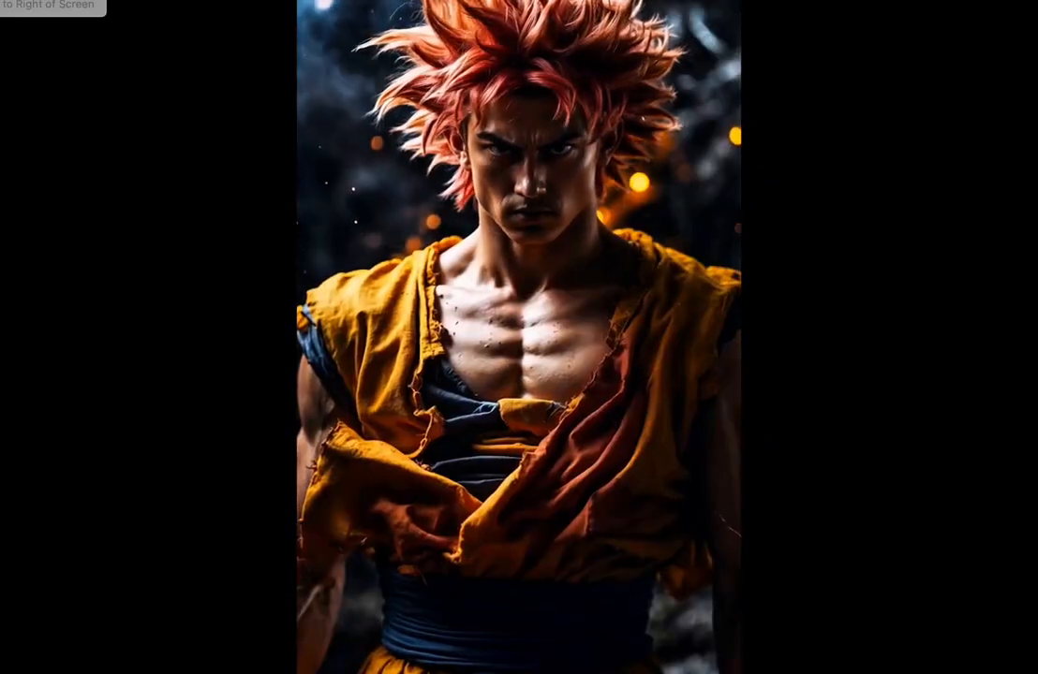
key("Escape")
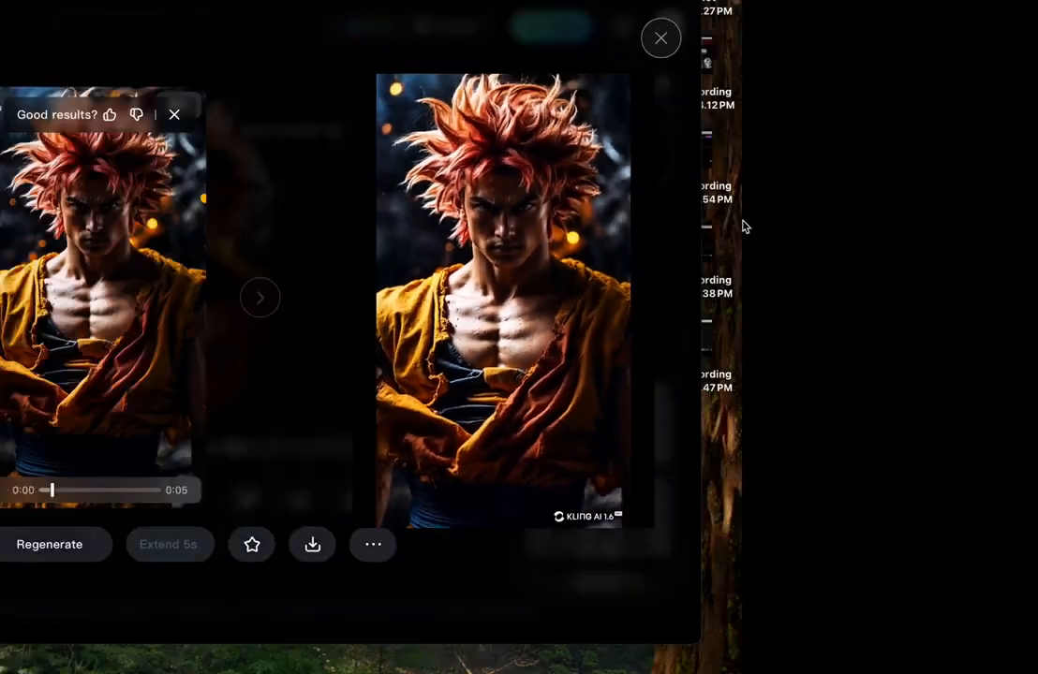